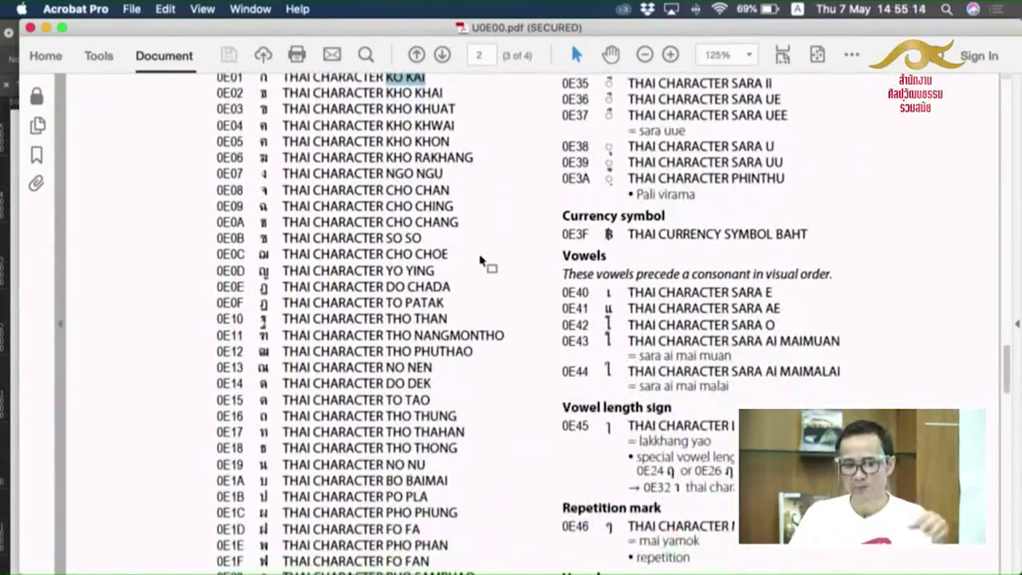
Copy the code point 0E01 of the Thai character Ko Kai from the Unicode chart's consonant list.
scroll(485, 259, up, 10)
scroll(484, 262, down, 1)
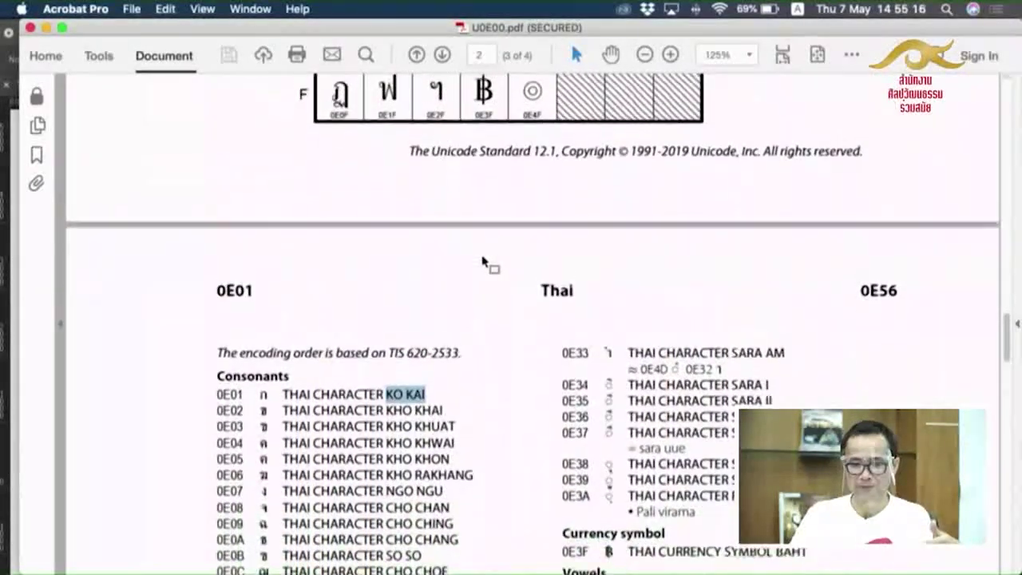
scroll(485, 262, up, 10)
scroll(484, 262, down, 15)
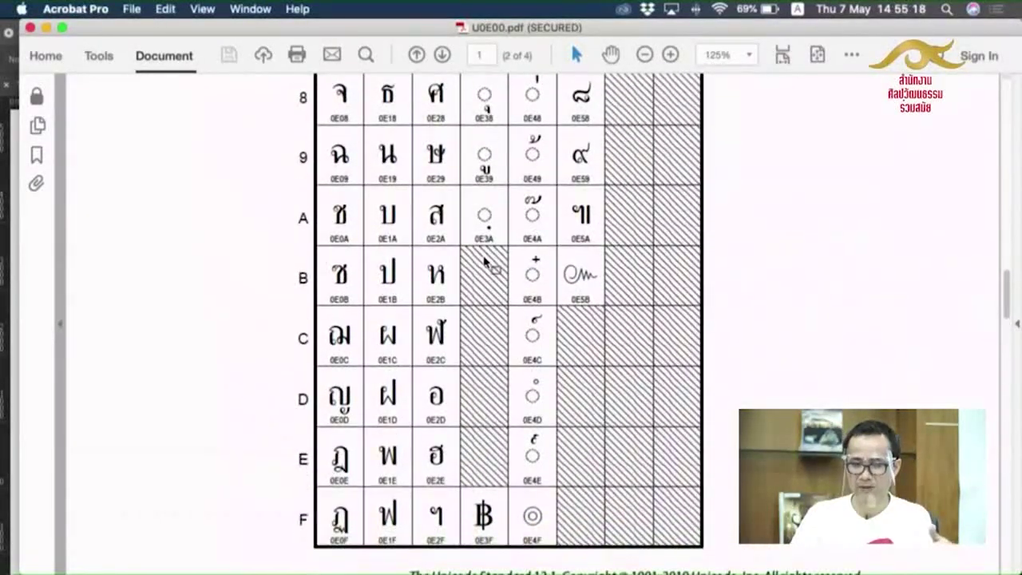
scroll(483, 262, up, 3)
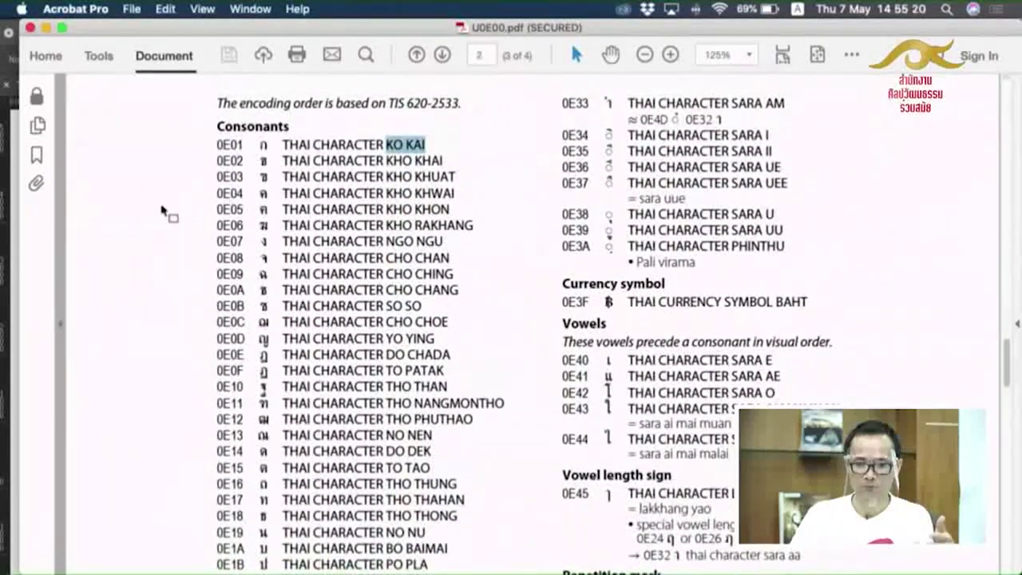
drag(217, 145, 242, 144)
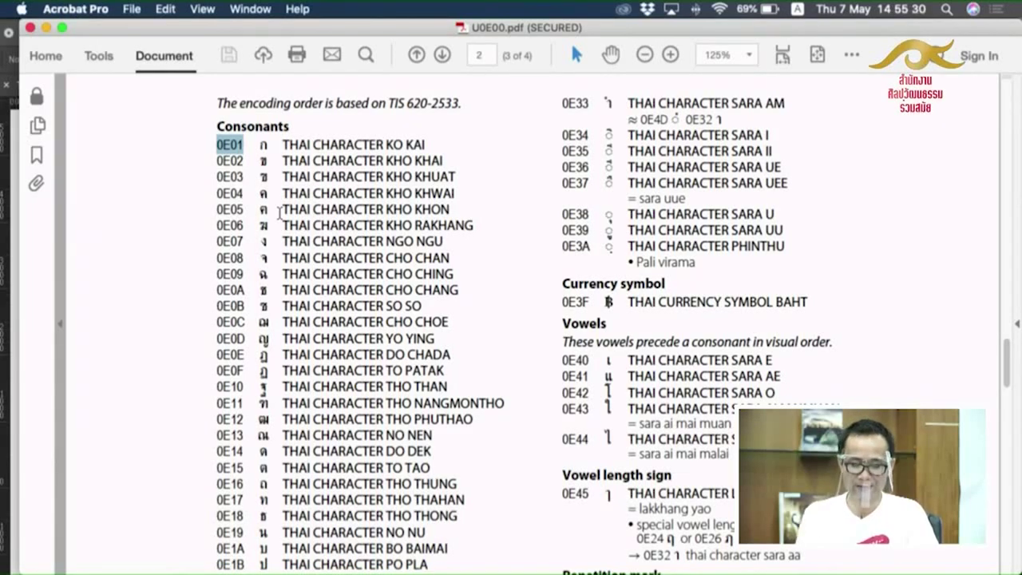
key(super+c)
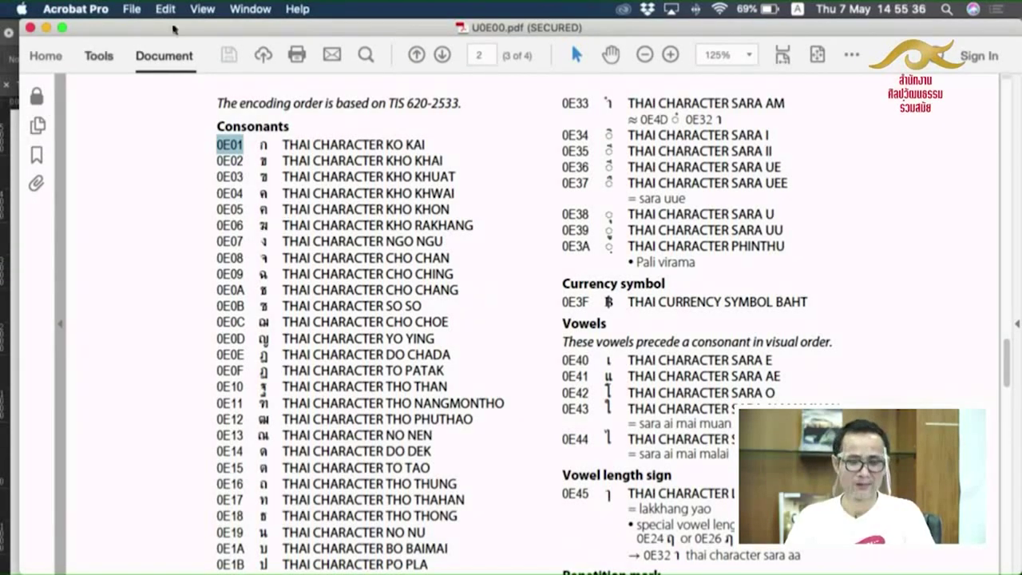
click(221, 147)
drag(217, 146, 246, 146)
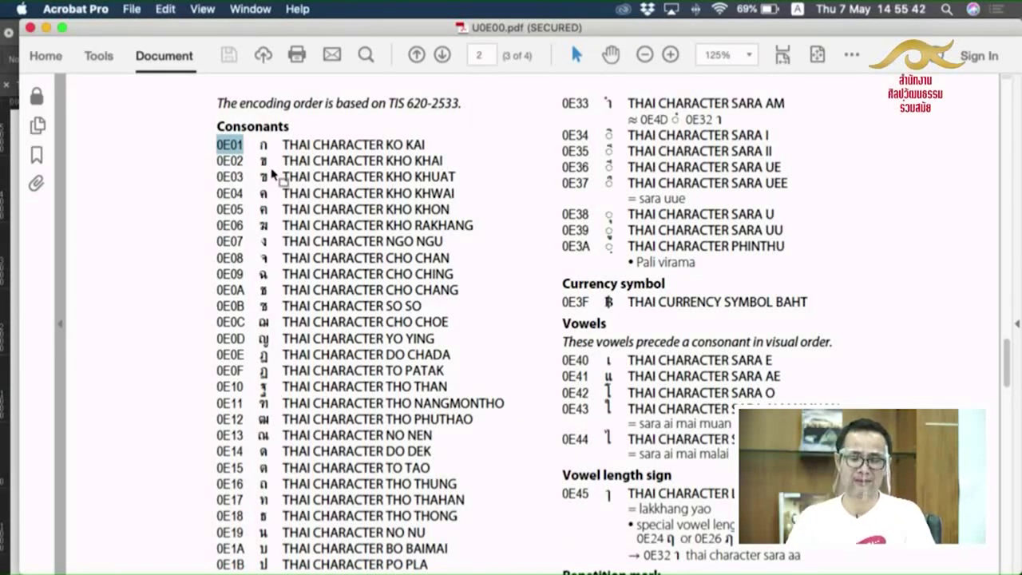
Switch to FontLab 7, start renaming the KO KAI glyph, and set its new unicode to 0E01.
key(super+Tab)
key(super+shift+Tab)
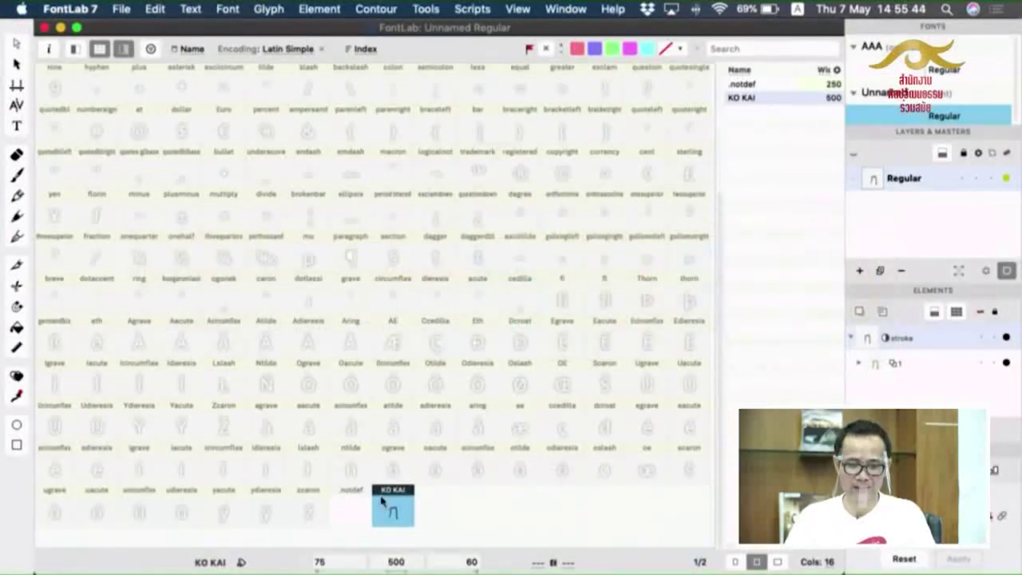
right_click(399, 511)
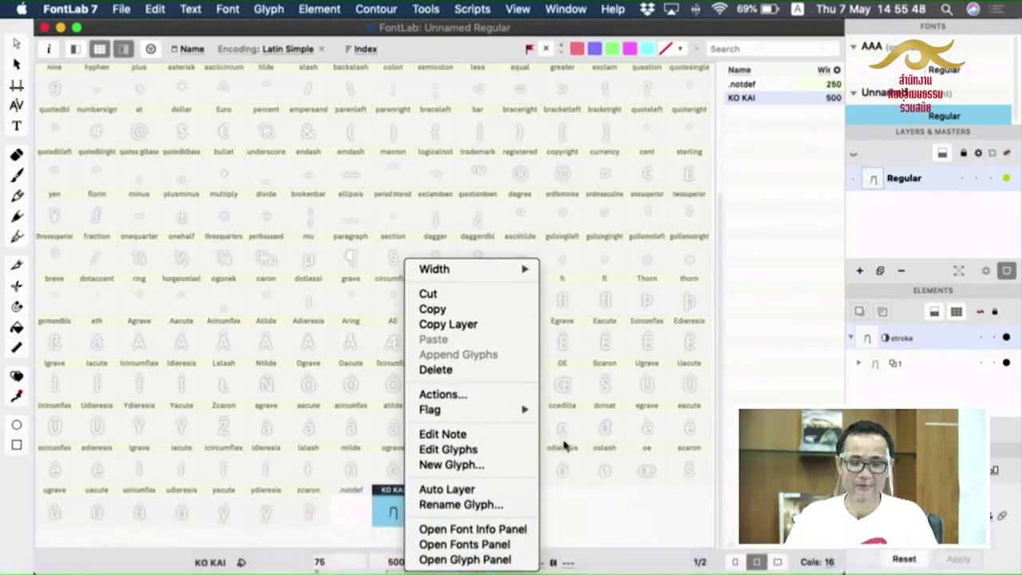
click(478, 505)
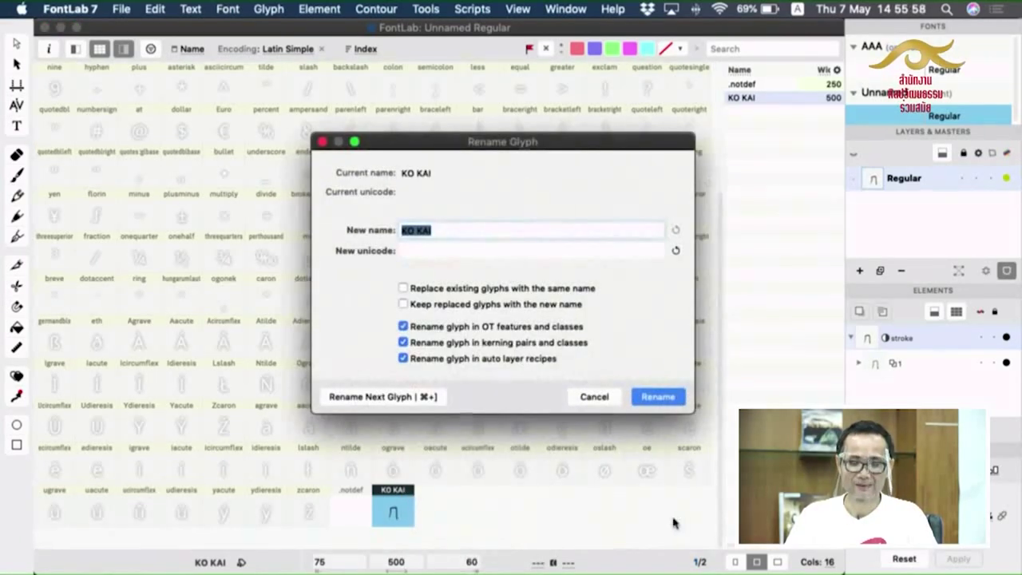
click(473, 251)
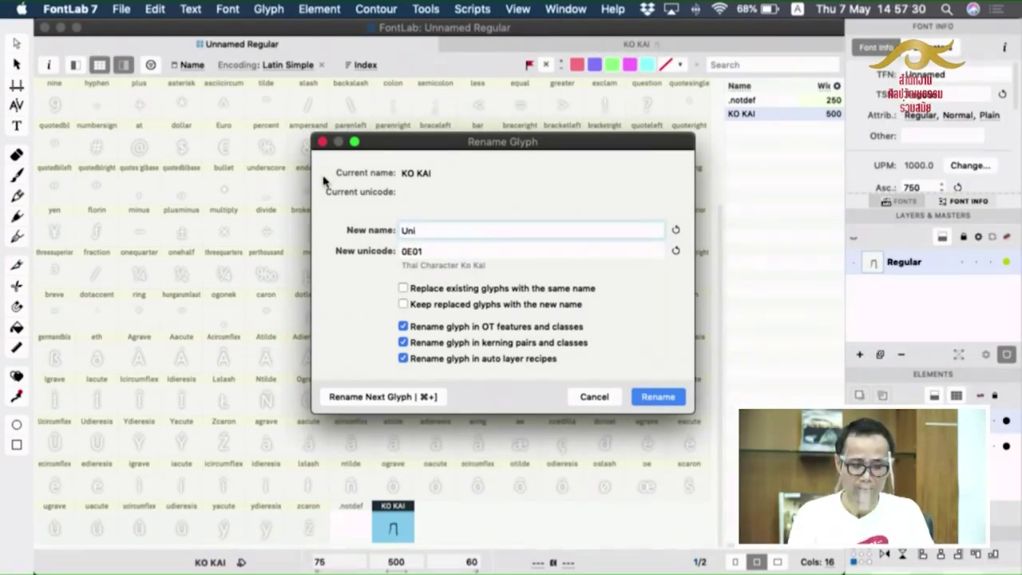
Replace the glyph's new name with uni0E01 and apply the rename.
key(BackSpace)
key(BackSpace)
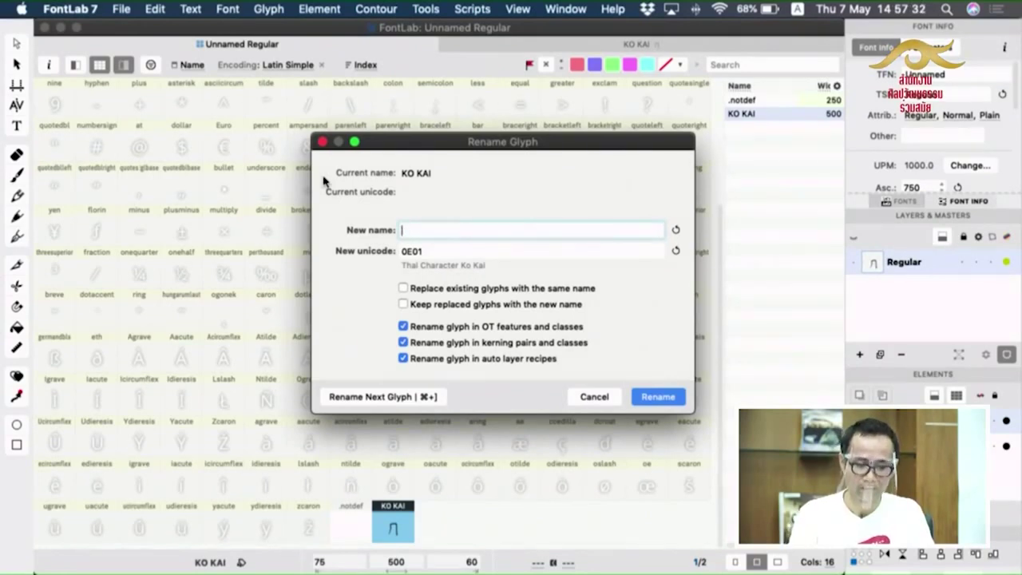
text(uni)
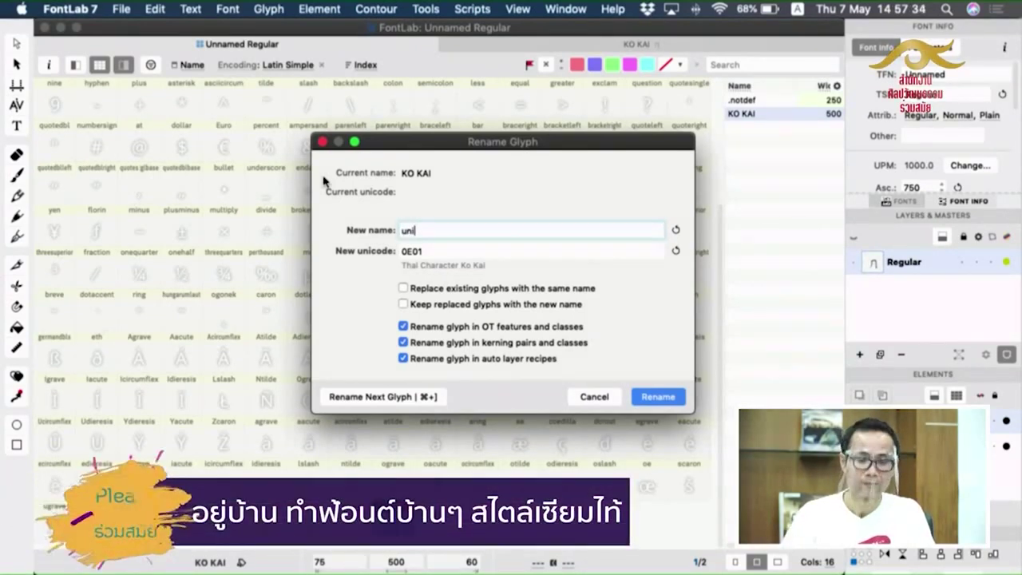
text(o)
key(BackSpace)
text(0E01)
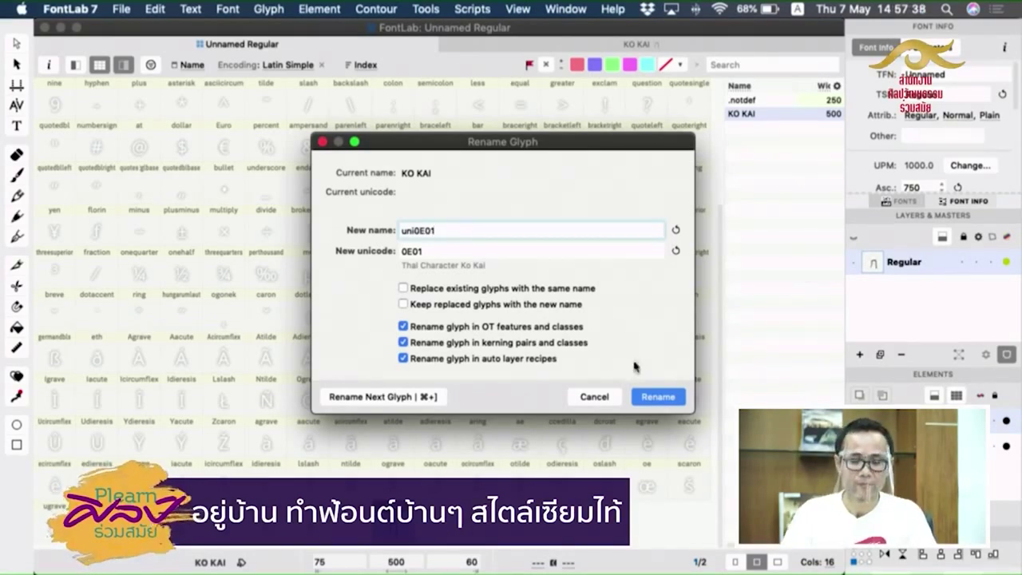
click(670, 399)
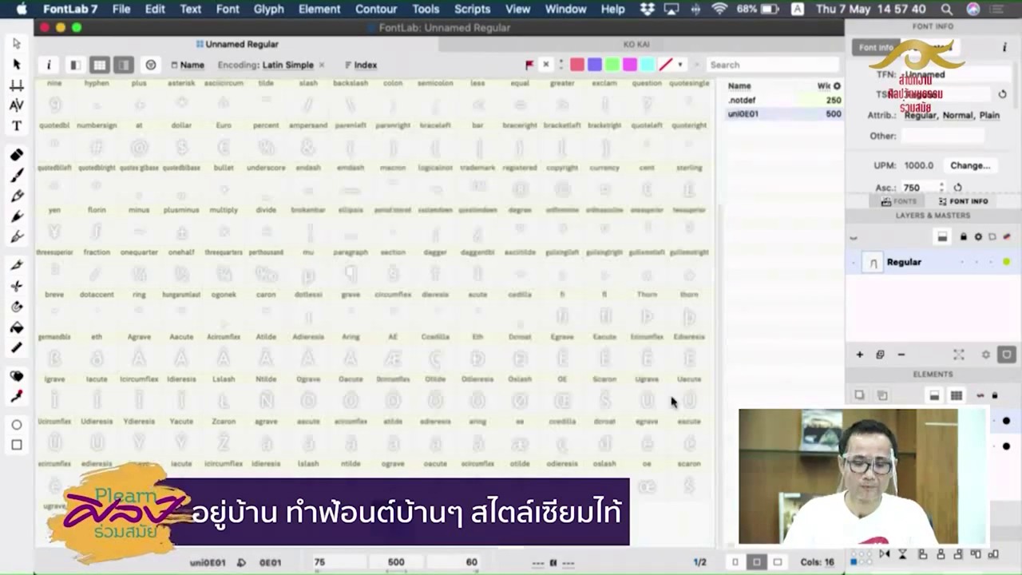
Open the uni0E01 glyph for editing from the font's glyph grid.
click(600, 515)
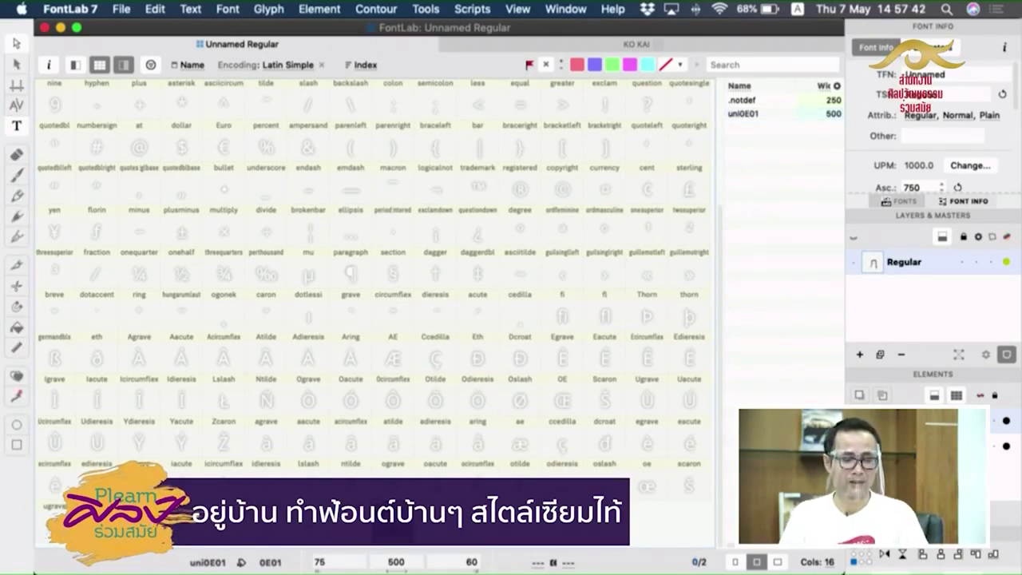
double_click(600, 519)
click(15, 43)
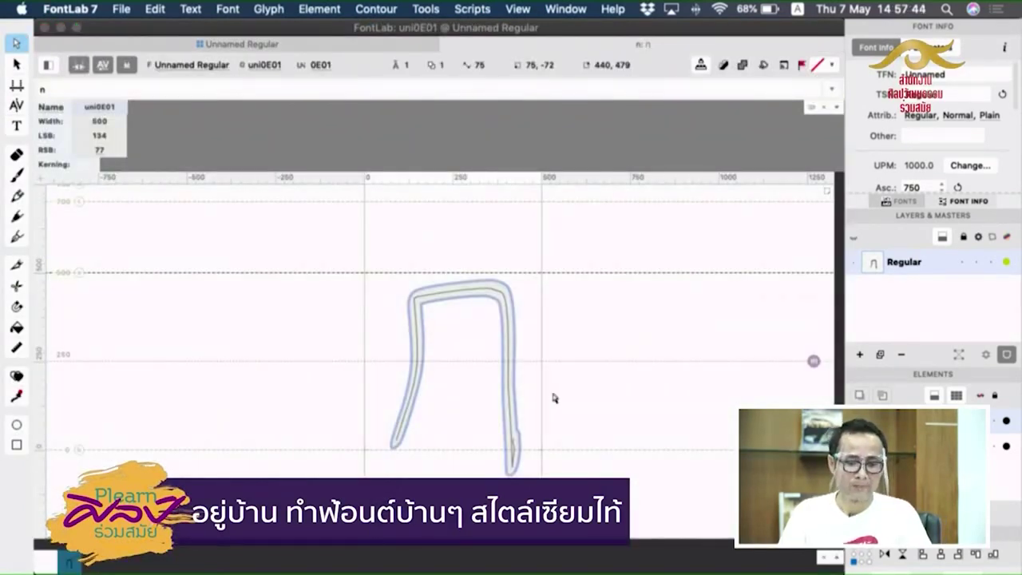
Test the Thai encoding by entering two more ก characters beside the glyph with the Text tool, and close the glyph tab.
click(16, 126)
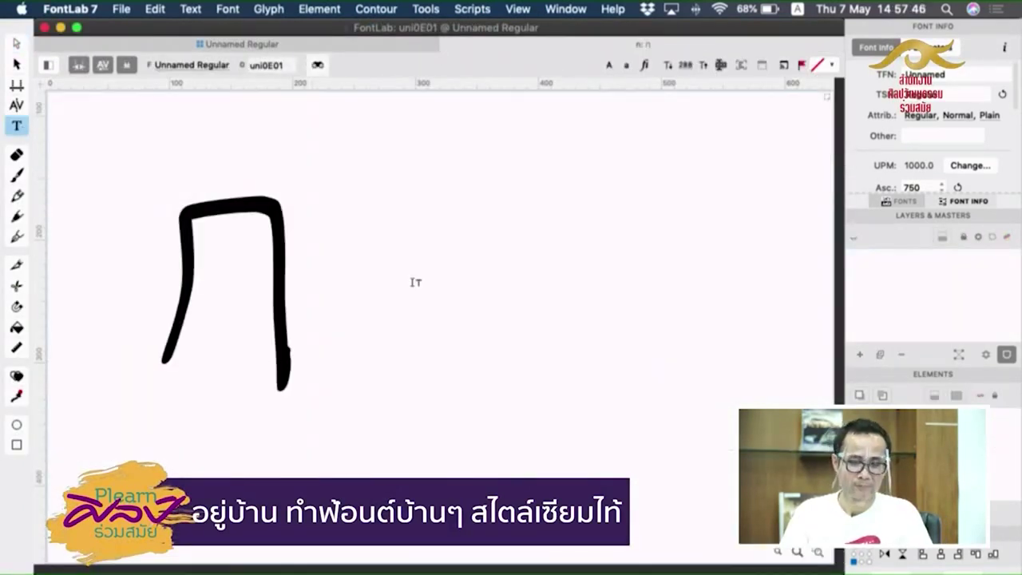
text(d)
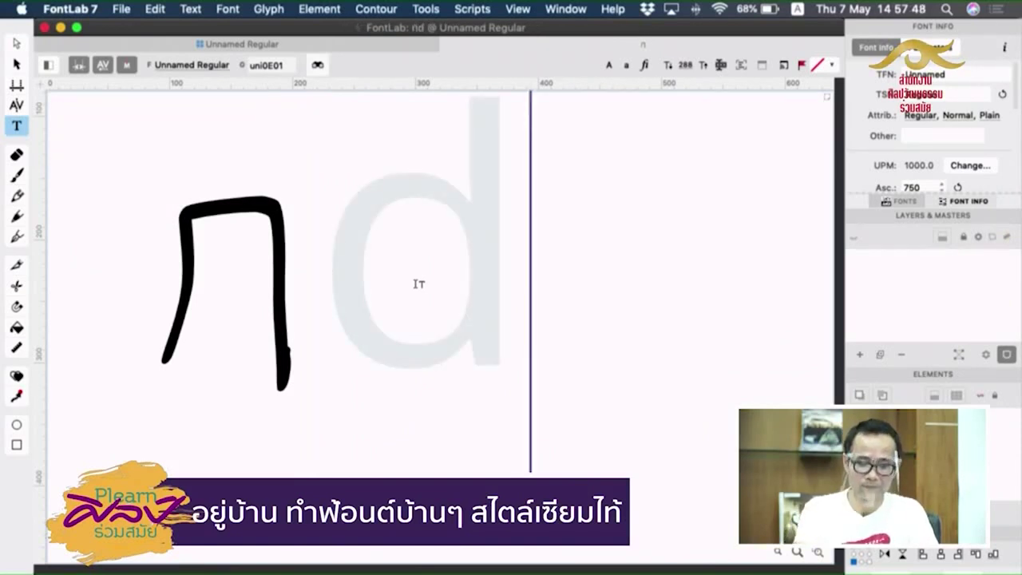
key(BackSpace)
key(ctrl+space)
text(ก)
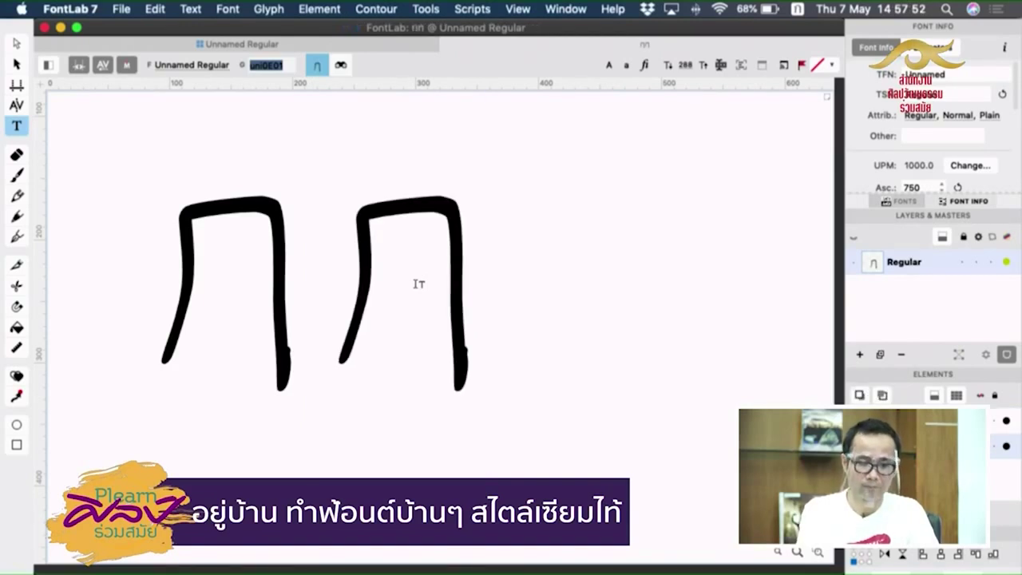
text(ก)
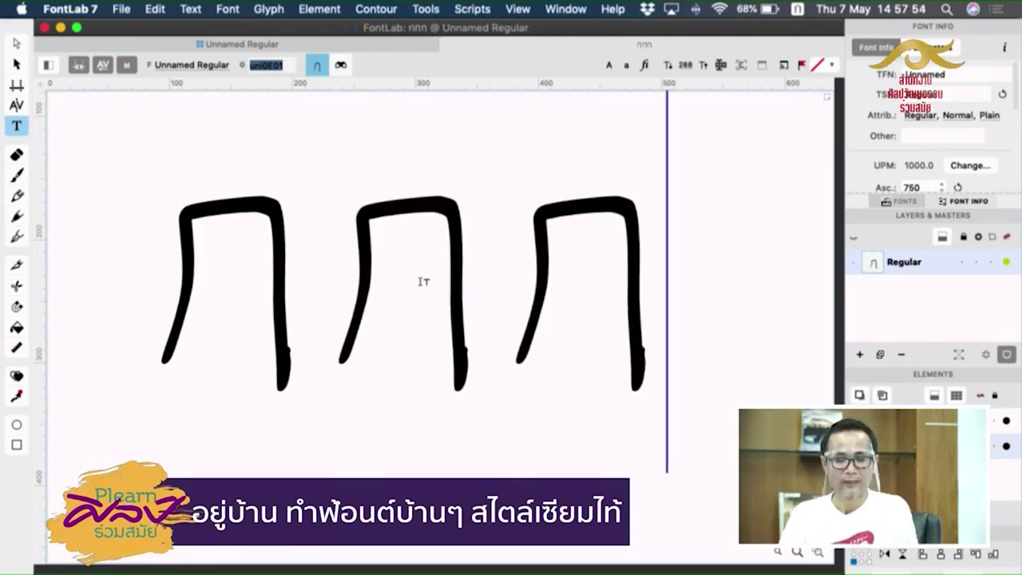
click(17, 64)
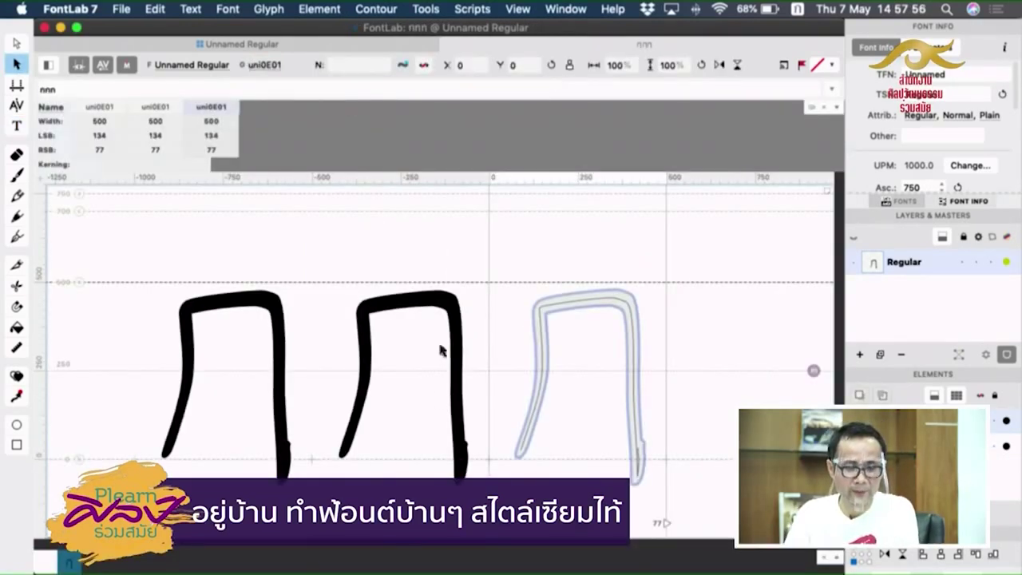
click(439, 44)
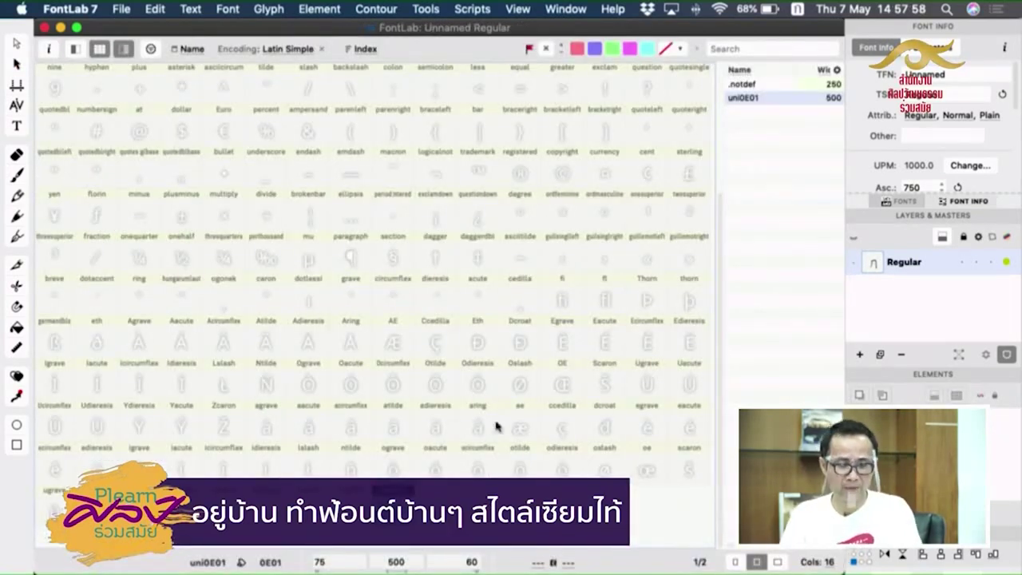
Switch to Acrobat Pro and examine the remaining Thai consonant and vowel code points in the Unicode chart.
key(super+Tab)
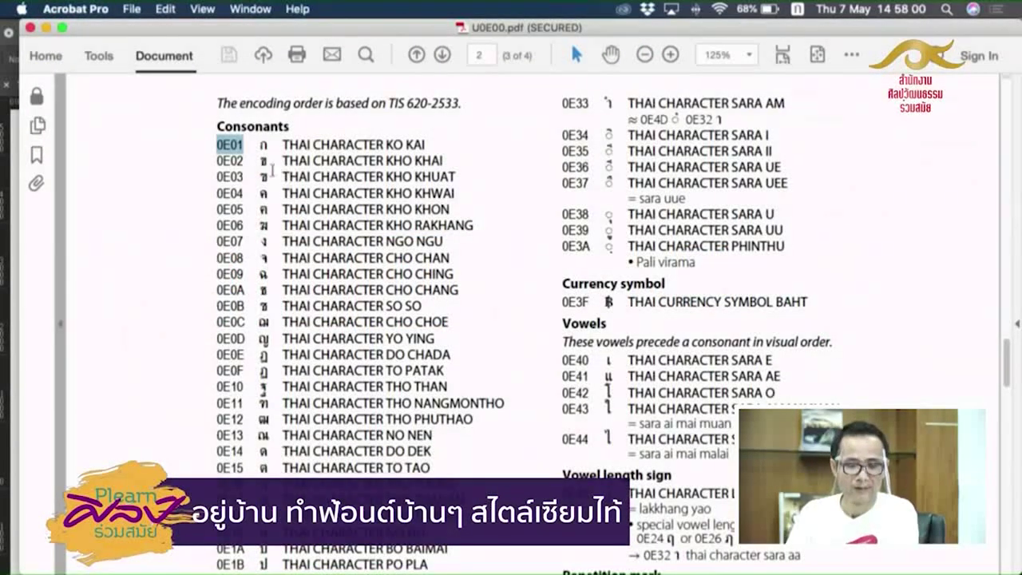
scroll(356, 429, down, 3)
scroll(356, 429, down, 8)
key(super+Tab)
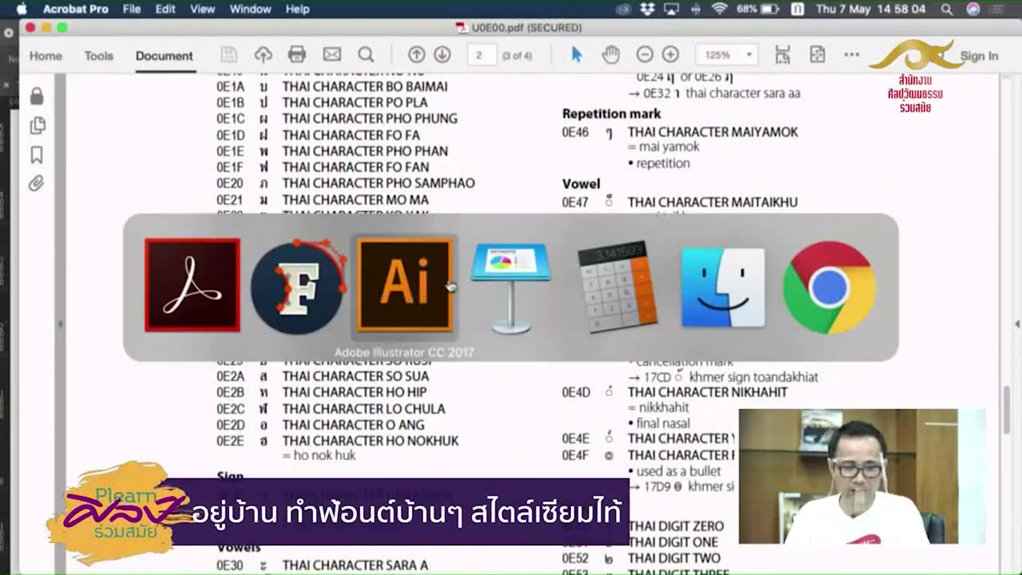
Return to FontLab 7, bring up the AAA Regular font, and select its uni0E02 cell among the Thai glyphs.
key(super+shift+Tab)
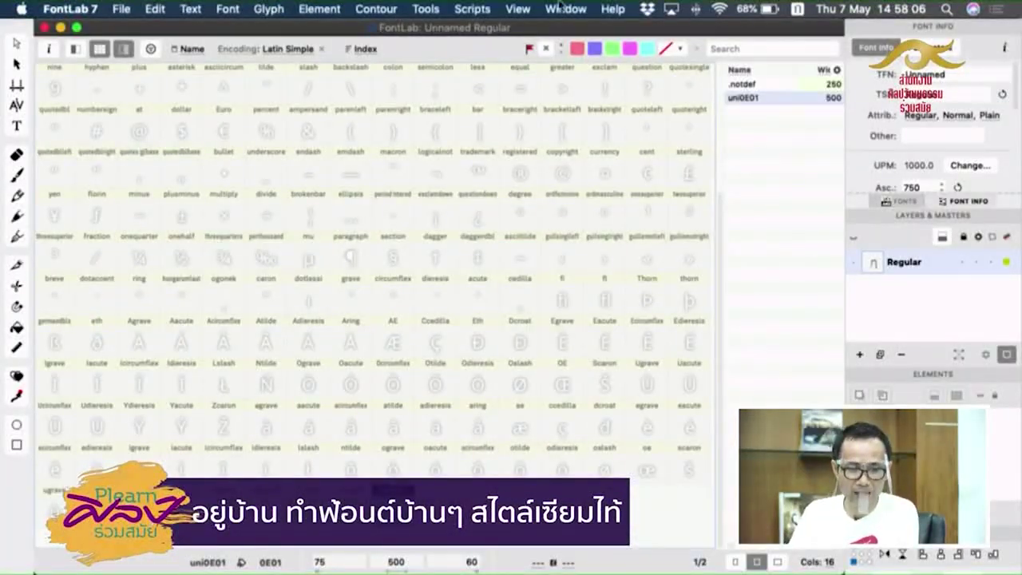
click(564, 8)
click(567, 8)
click(567, 8)
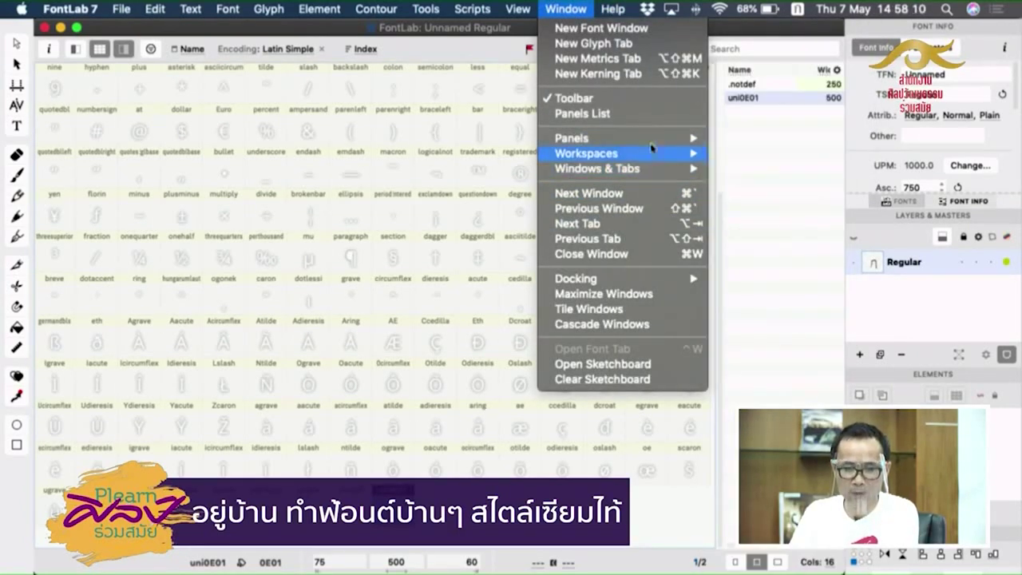
mouse_move(639, 158)
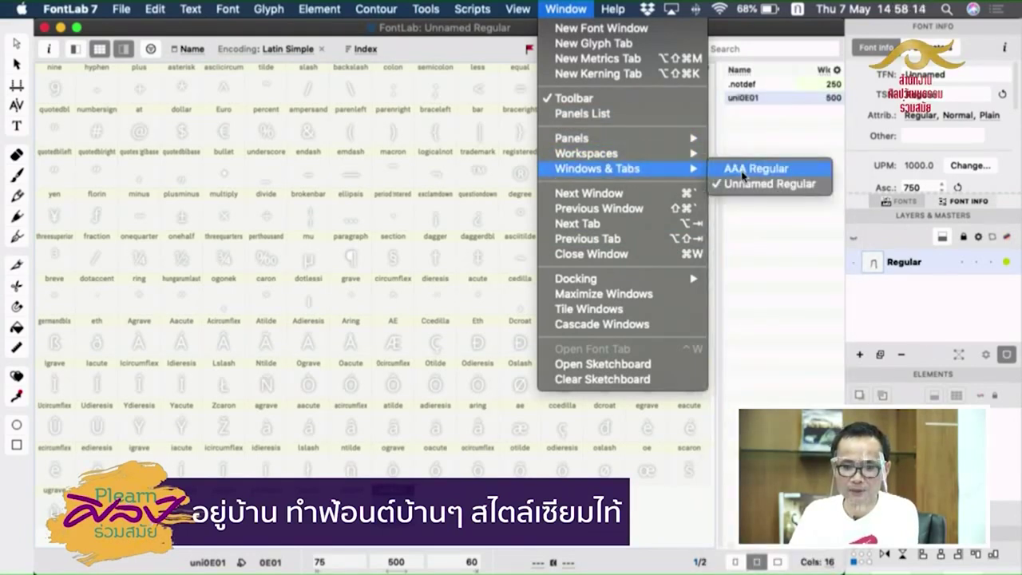
click(743, 170)
scroll(415, 413, down, 5)
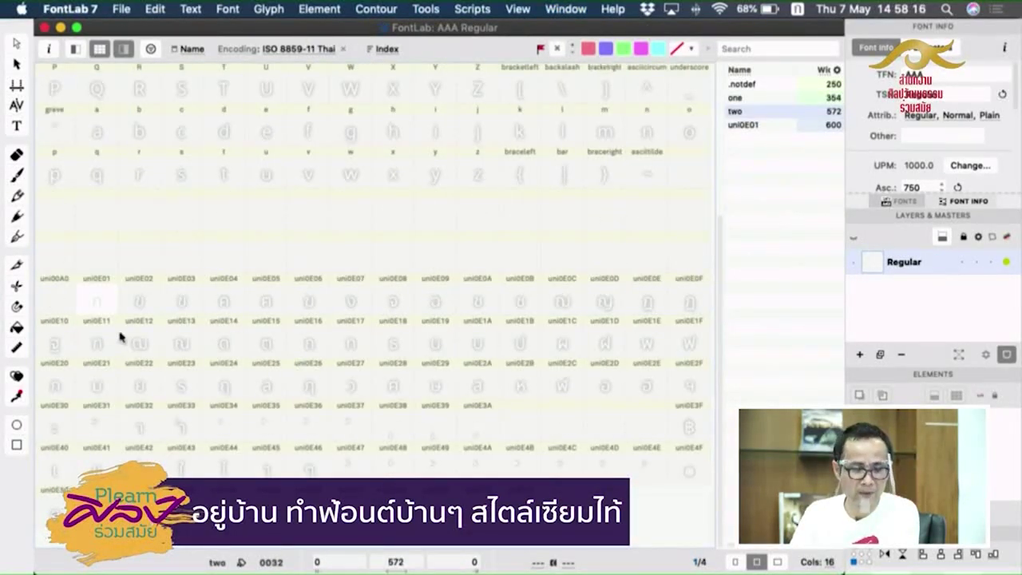
click(136, 302)
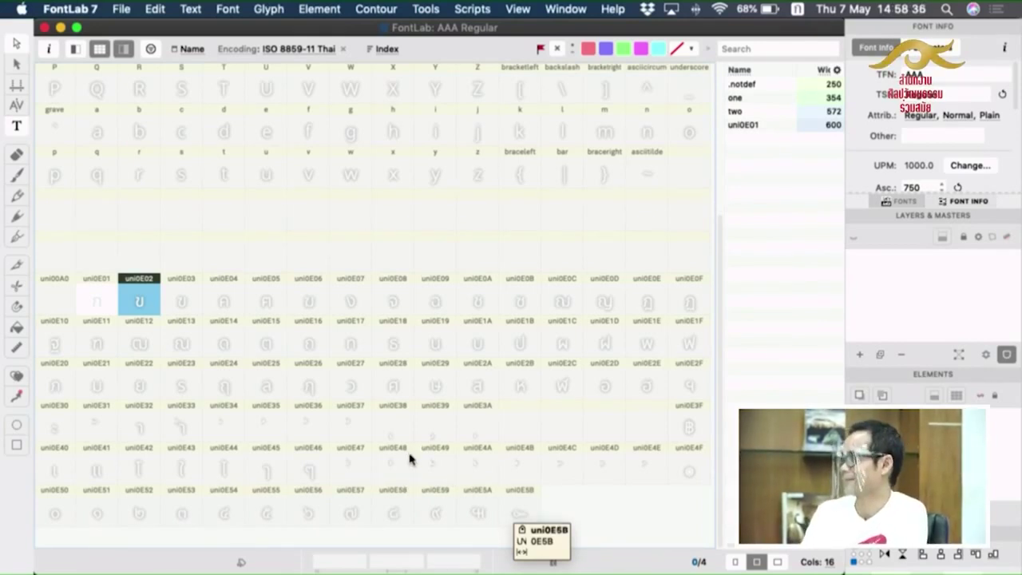
Close the AAA Regular and Unnamed Regular fonts without saving changes.
click(45, 27)
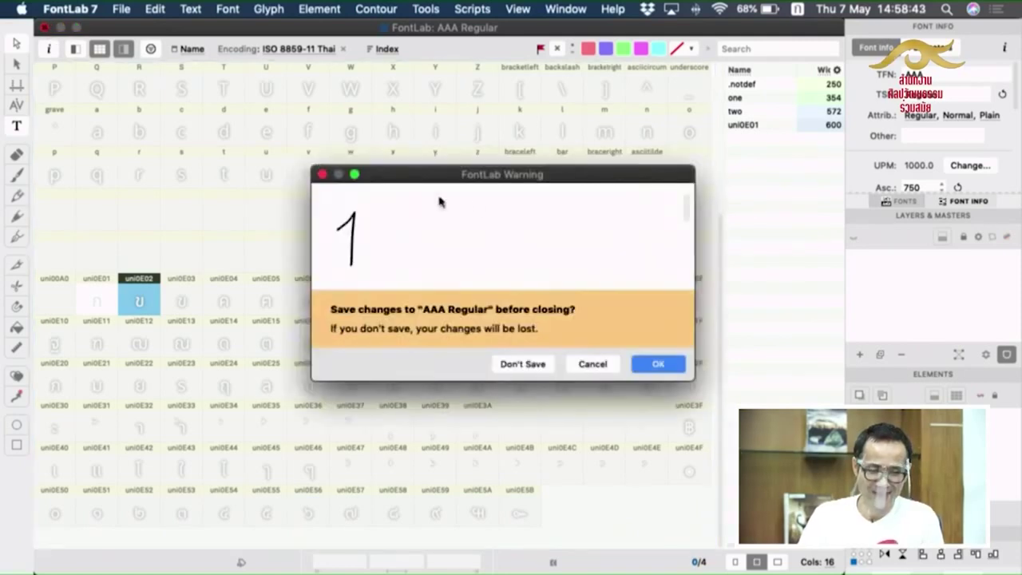
click(537, 369)
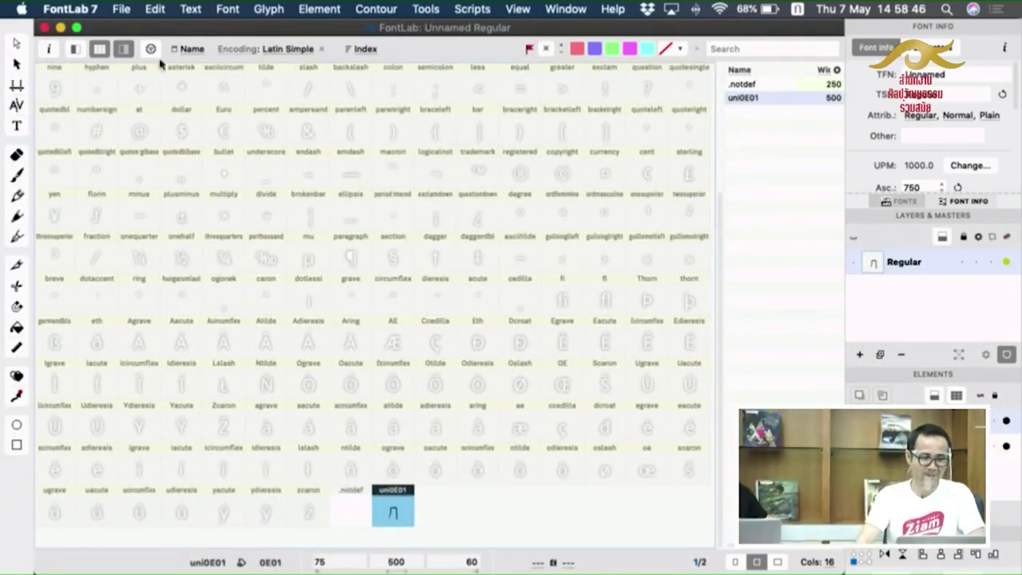
click(45, 27)
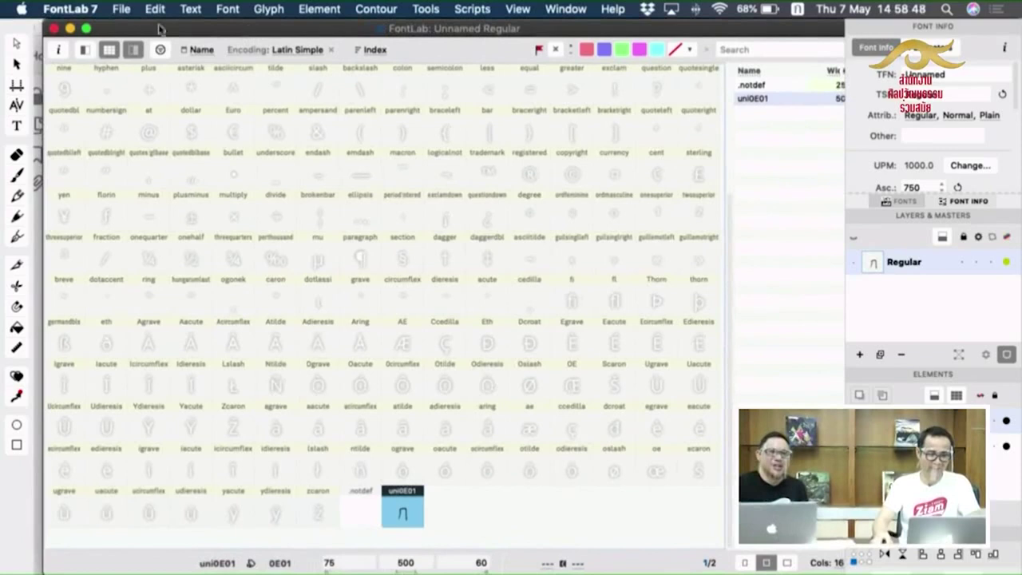
click(54, 30)
click(519, 364)
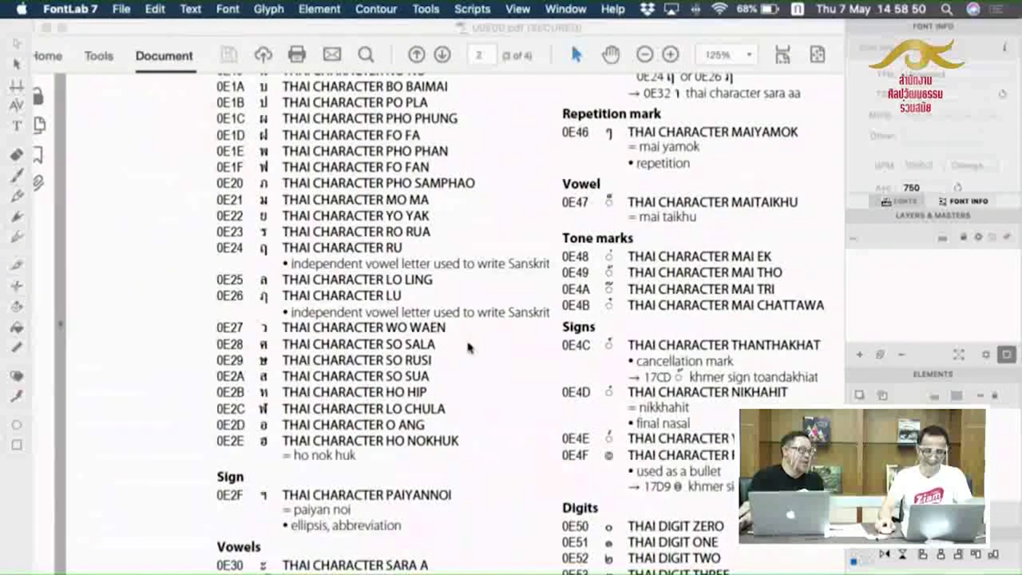
Switch to FontLab 7 and open the recent font Education Template.vfc.
key(super+Tab)
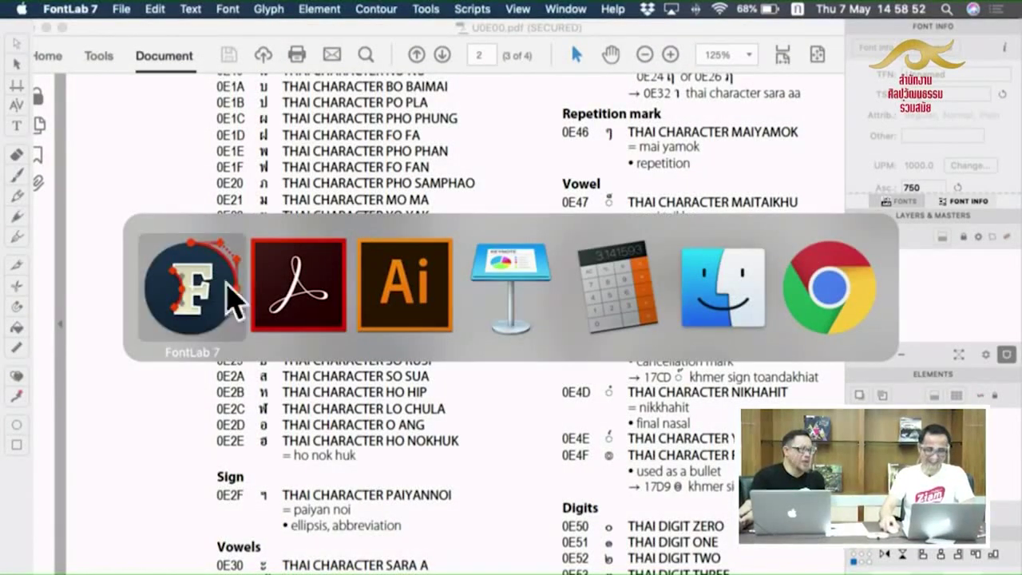
click(122, 9)
mouse_move(147, 85)
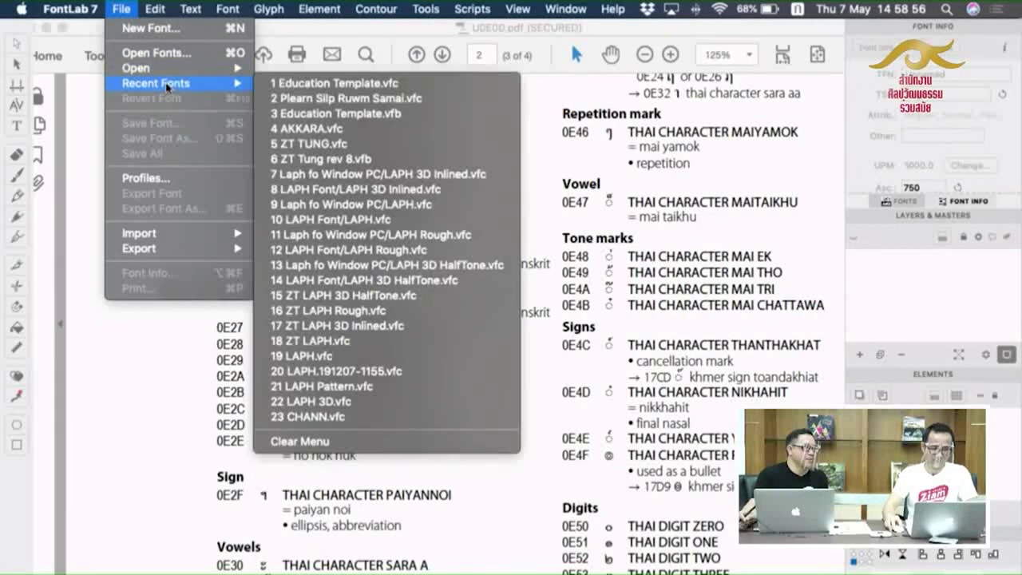
click(347, 85)
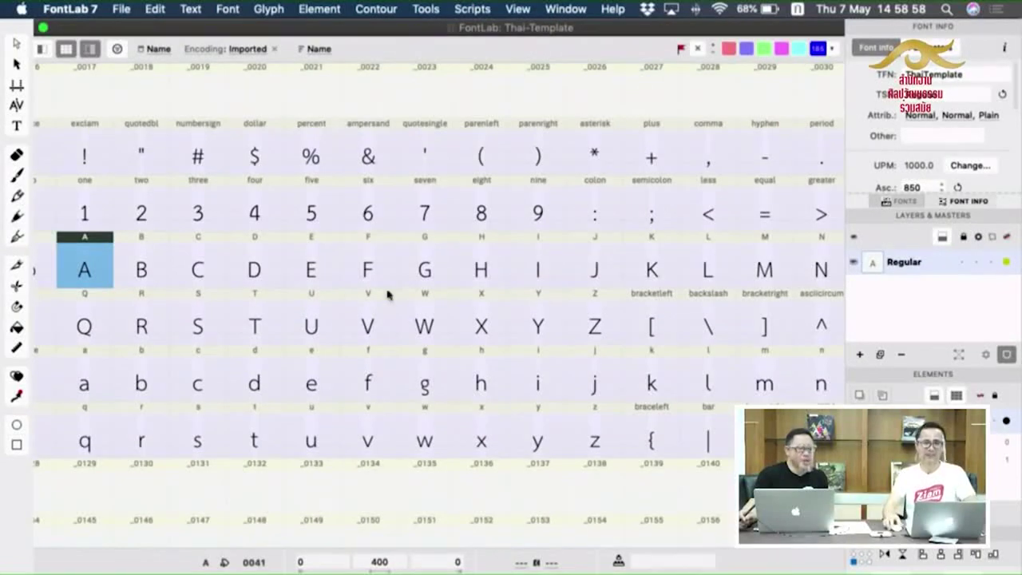
Select the uni0E37.alt1 glyph, examine the flag colour options available for its cell, and dismiss them without choosing one.
scroll(616, 317, down, 10)
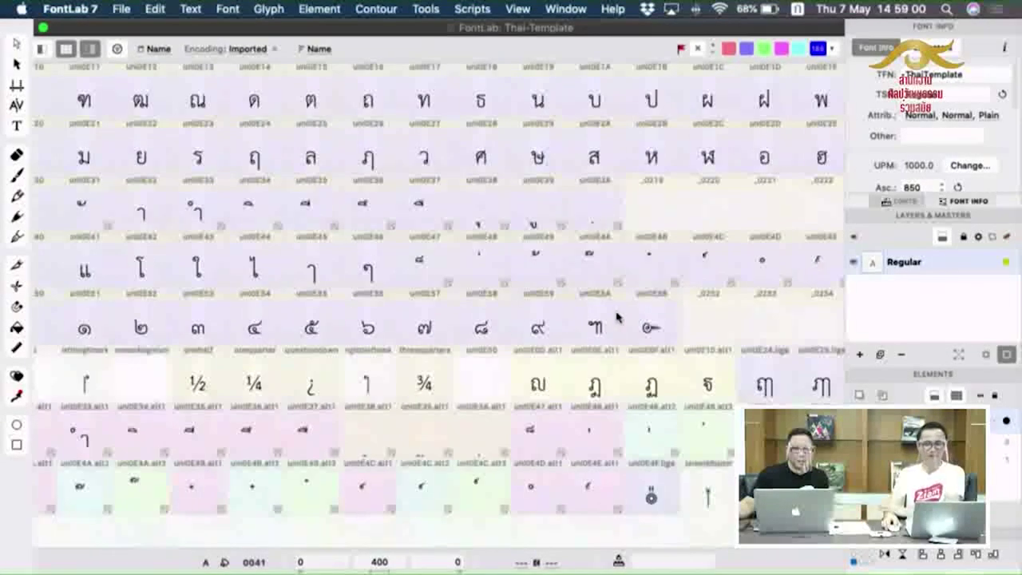
scroll(615, 317, up, 10)
scroll(616, 316, down, 10)
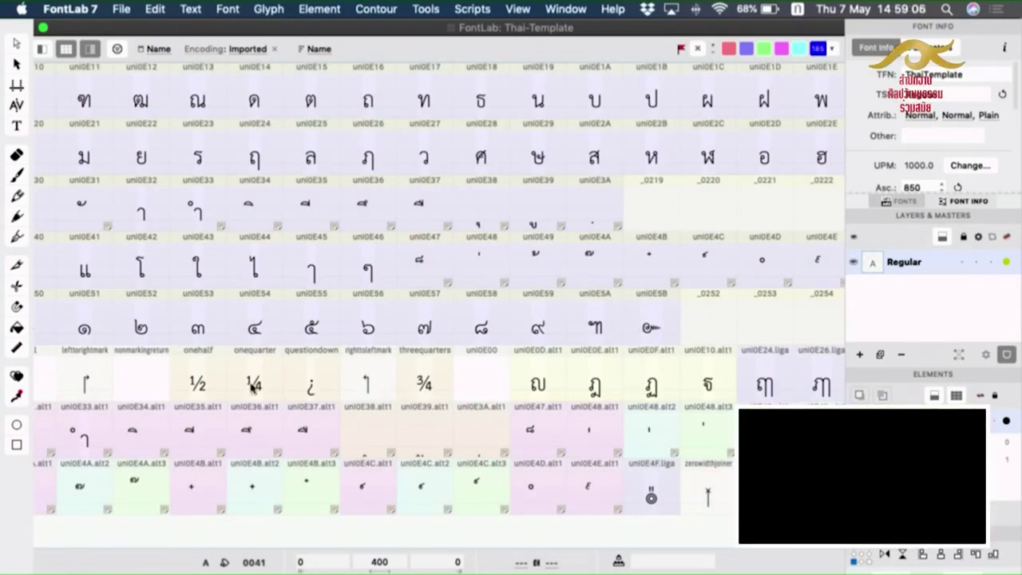
click(316, 432)
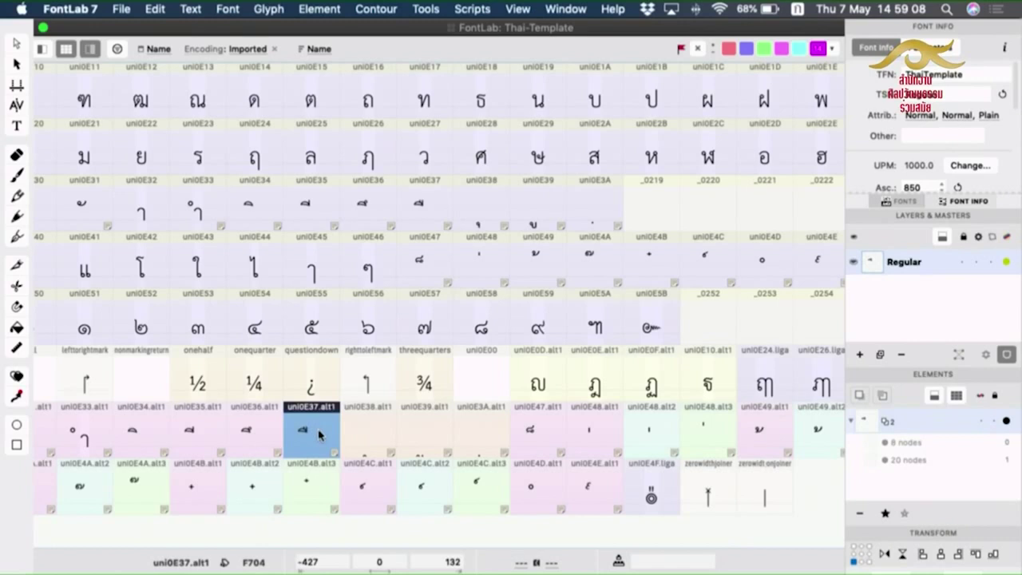
right_click(322, 442)
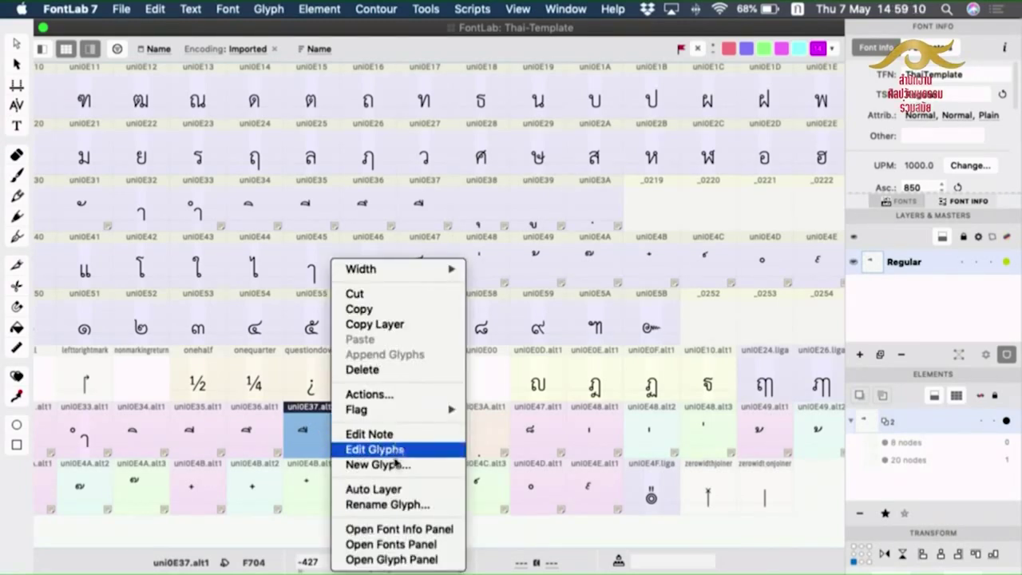
click(309, 436)
right_click(308, 439)
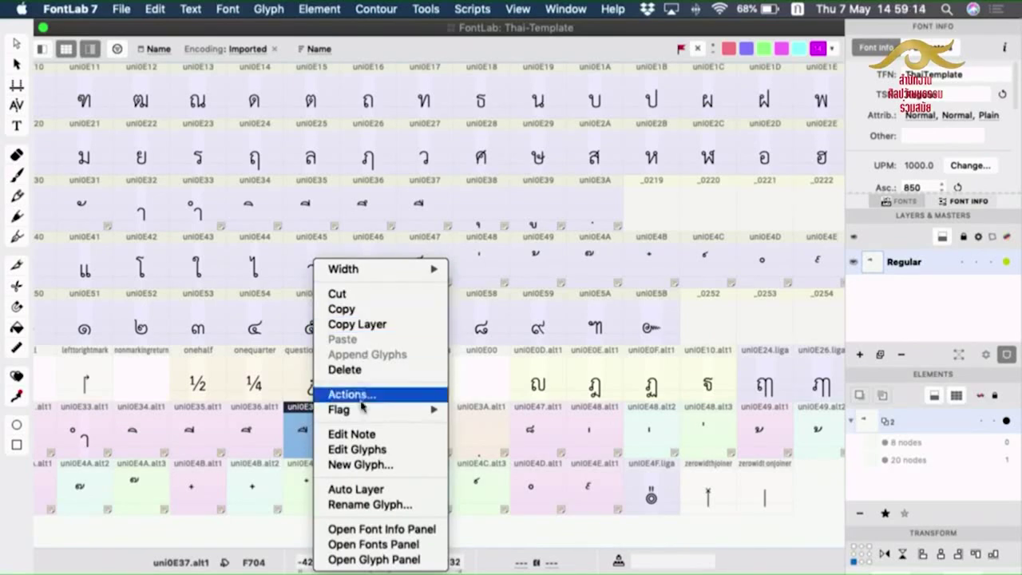
mouse_move(360, 408)
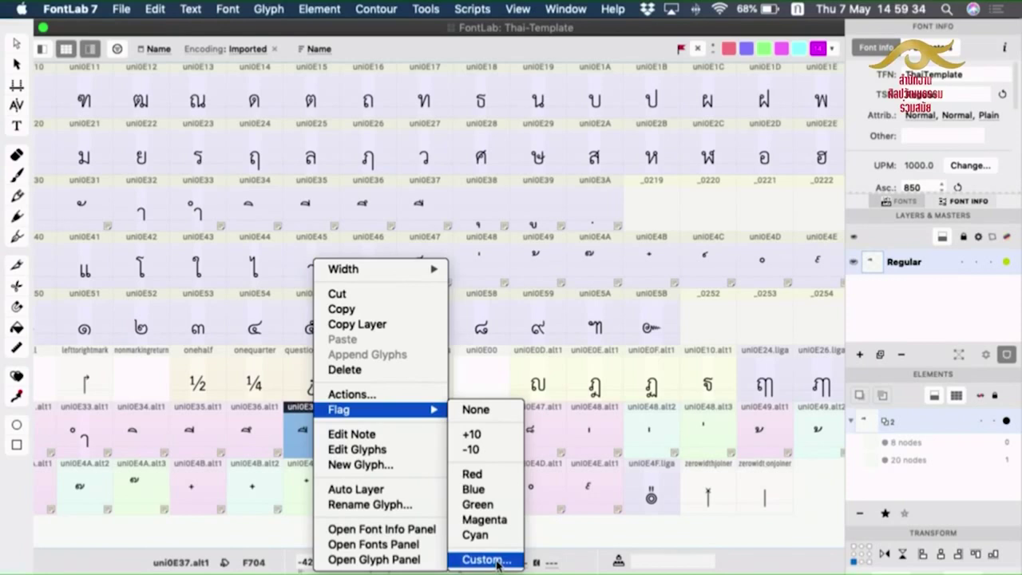
click(593, 502)
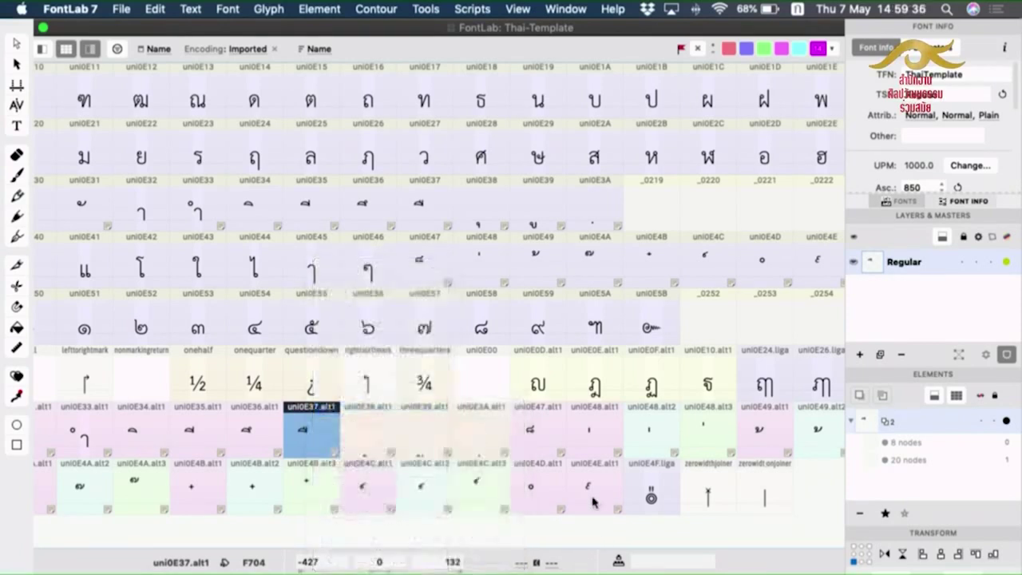
click(407, 437)
click(315, 431)
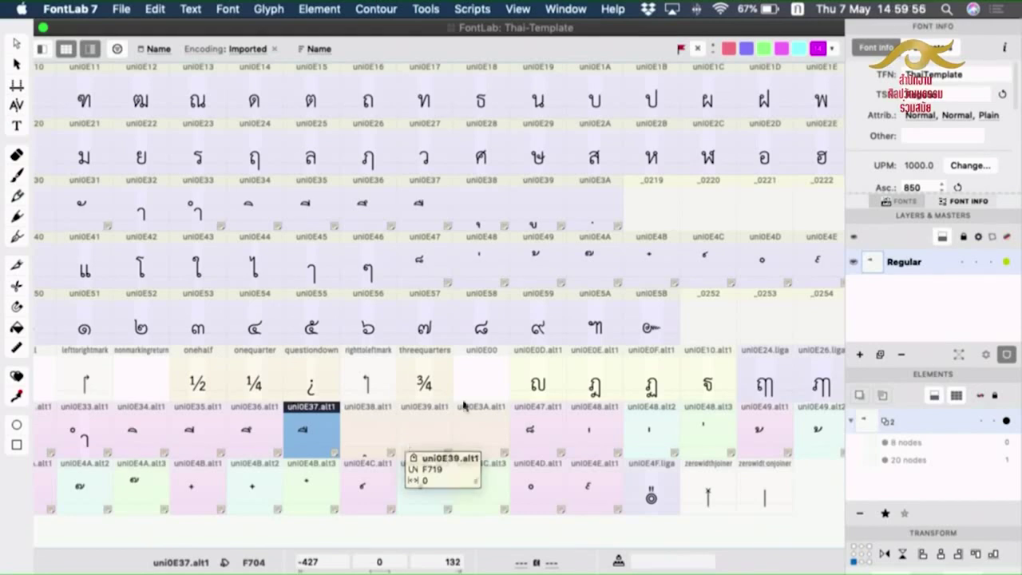
Examine the template's full character set, from the Latin letters, digits and punctuation to the Thai glyphs and their alternates.
scroll(541, 329, up, 5)
scroll(541, 329, down, 2)
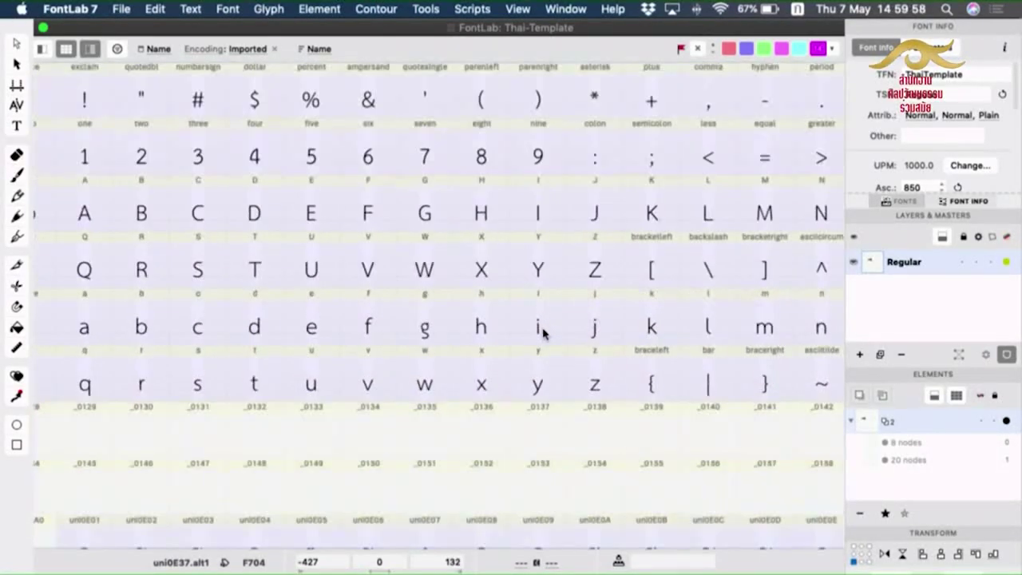
scroll(542, 331, up, 2)
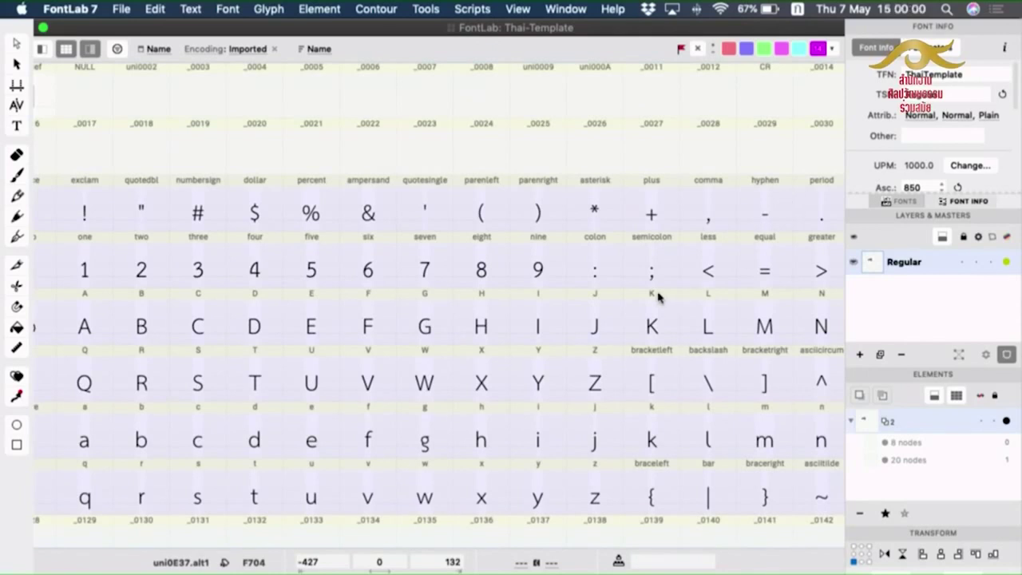
scroll(574, 277, down, 10)
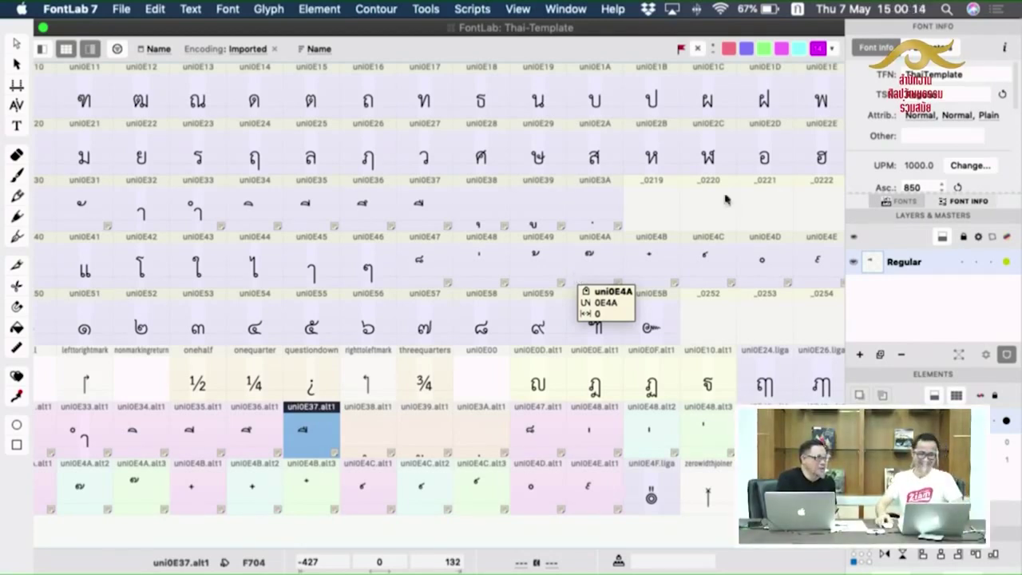
scroll(397, 357, up, 10)
scroll(411, 354, down, 10)
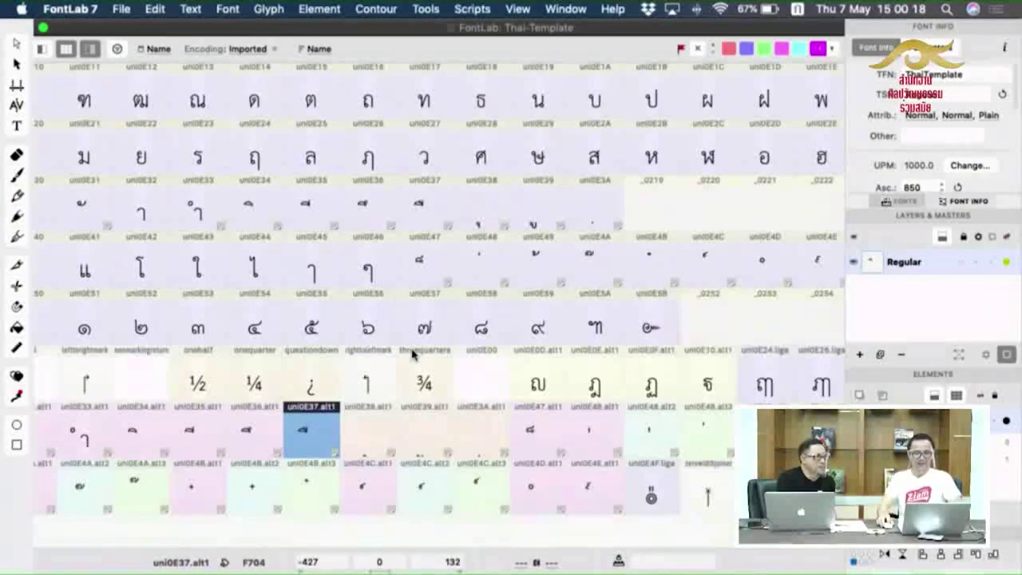
scroll(401, 349, up, 8)
scroll(400, 345, down, 10)
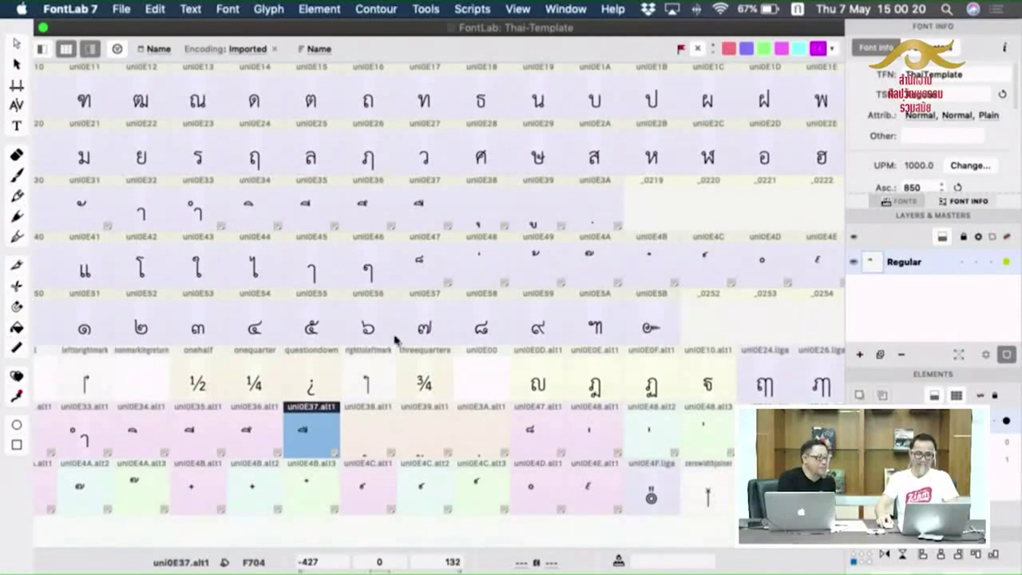
scroll(431, 280, up, 2)
scroll(445, 295, up, 10)
scroll(444, 293, down, 10)
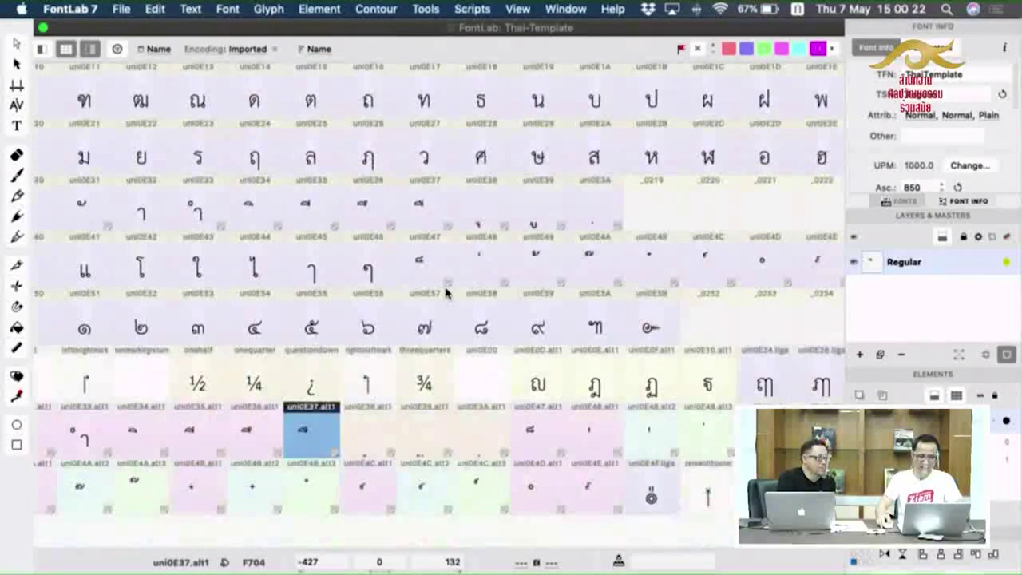
scroll(369, 223, up, 5)
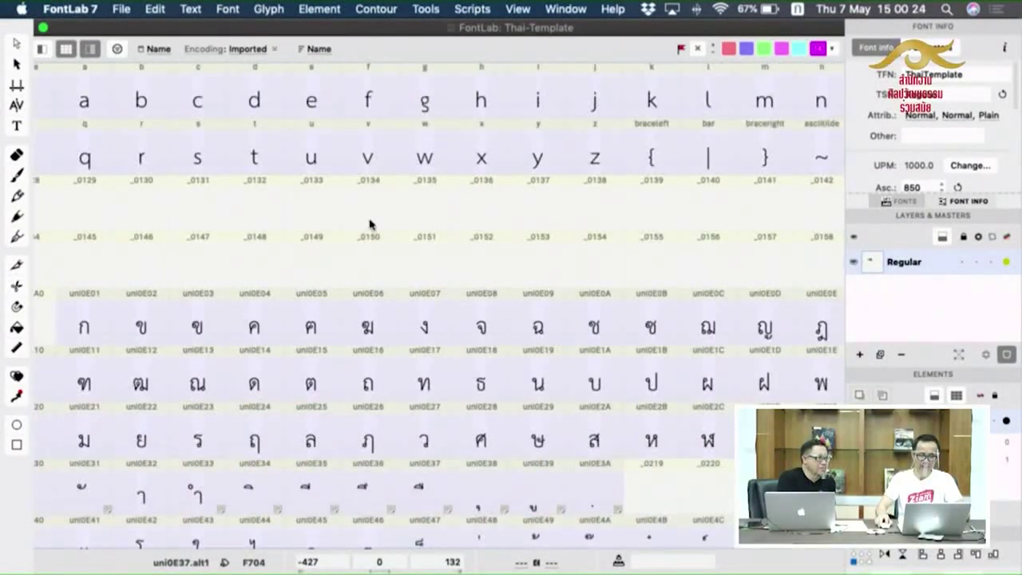
scroll(328, 298, up, 4)
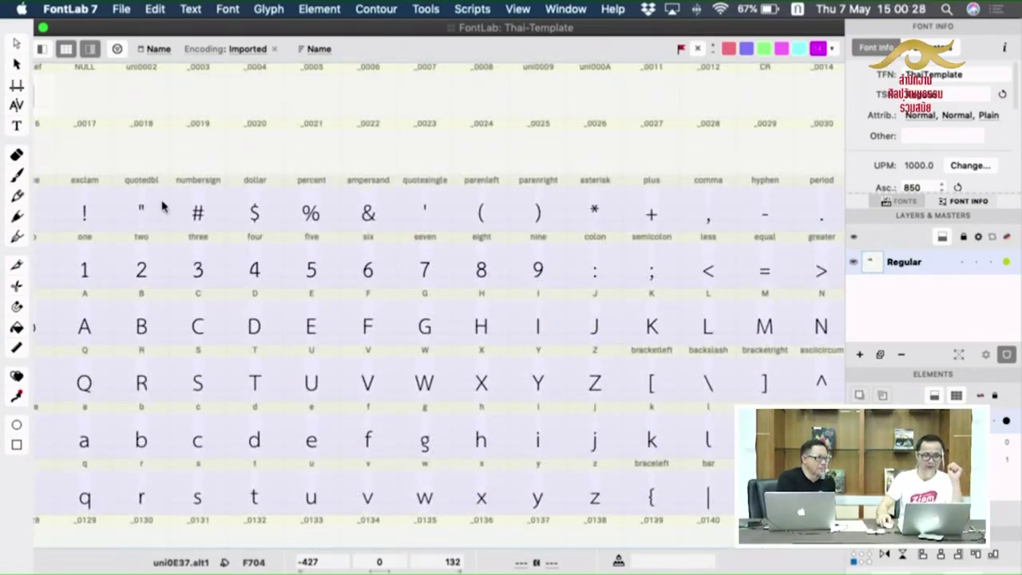
scroll(492, 176, down, 1)
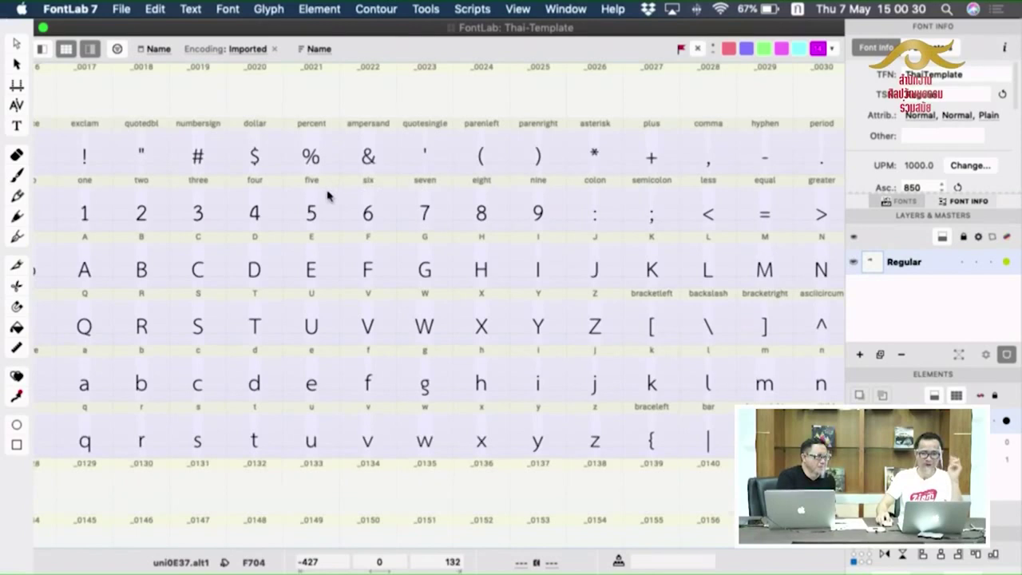
scroll(327, 194, up, 1)
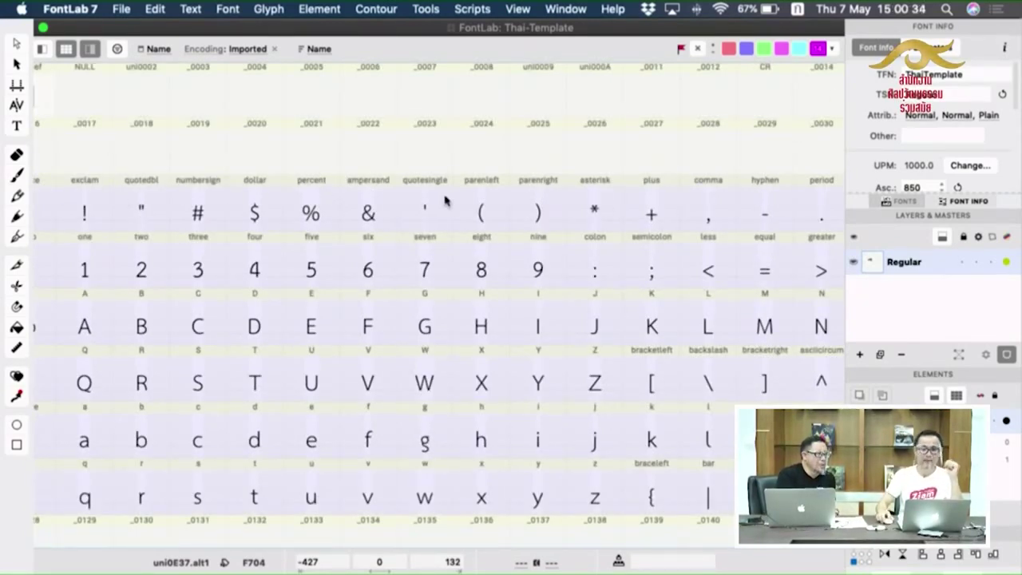
Open the space glyph, enter จ จ after it with the Text tool to preview the word spacing, and close the glyph tab.
click(42, 206)
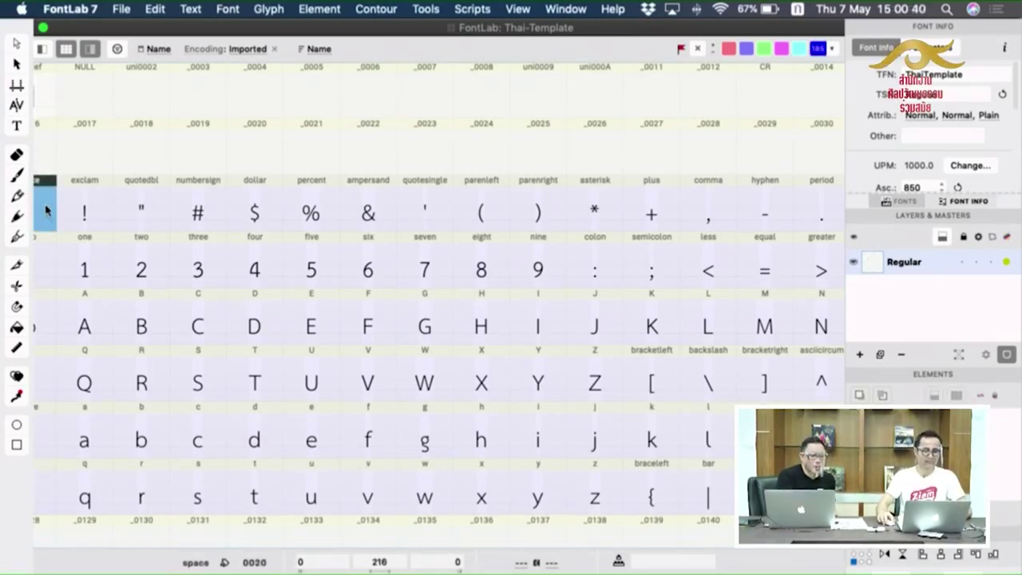
double_click(44, 207)
click(19, 123)
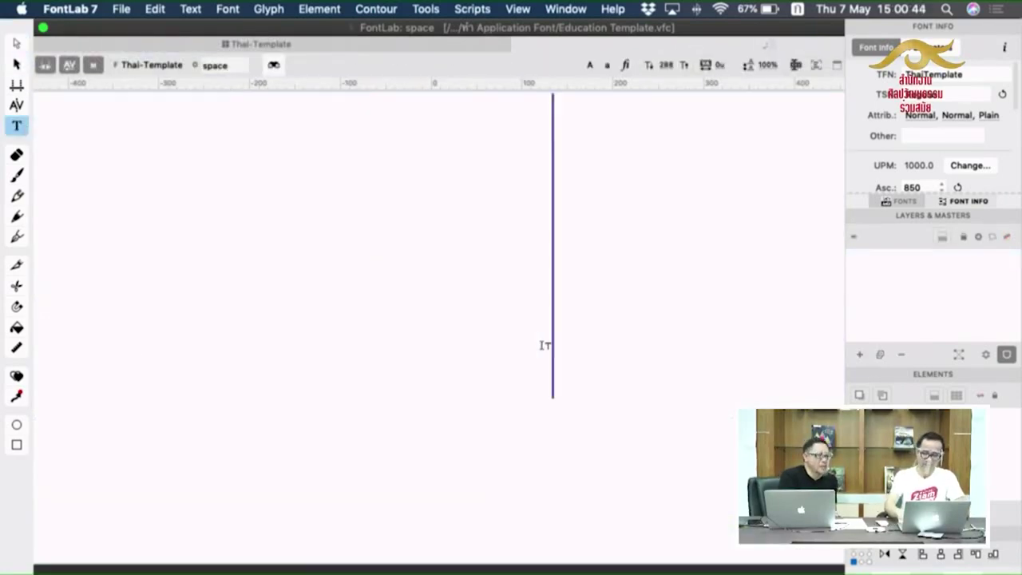
text(จ จ)
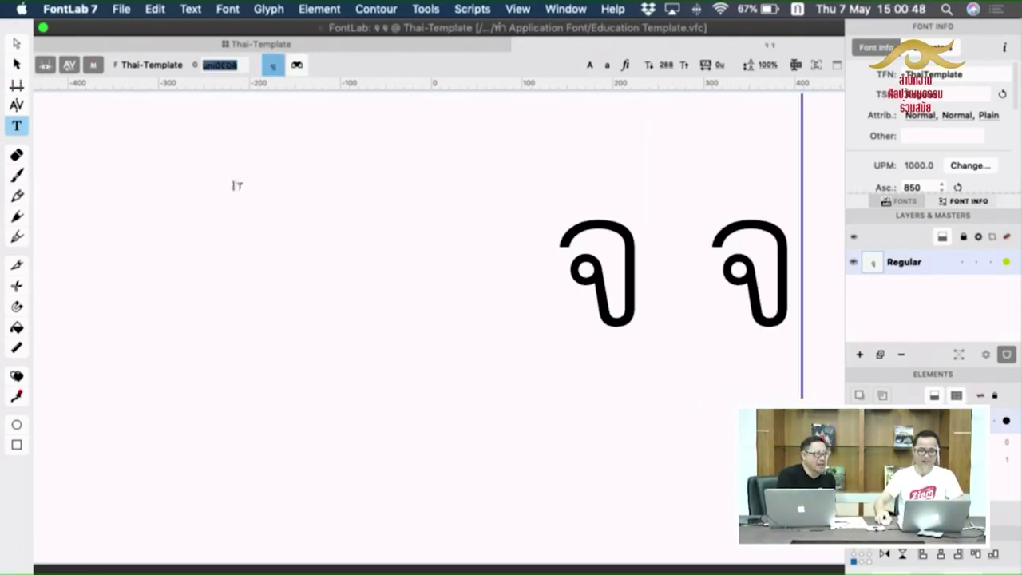
click(13, 65)
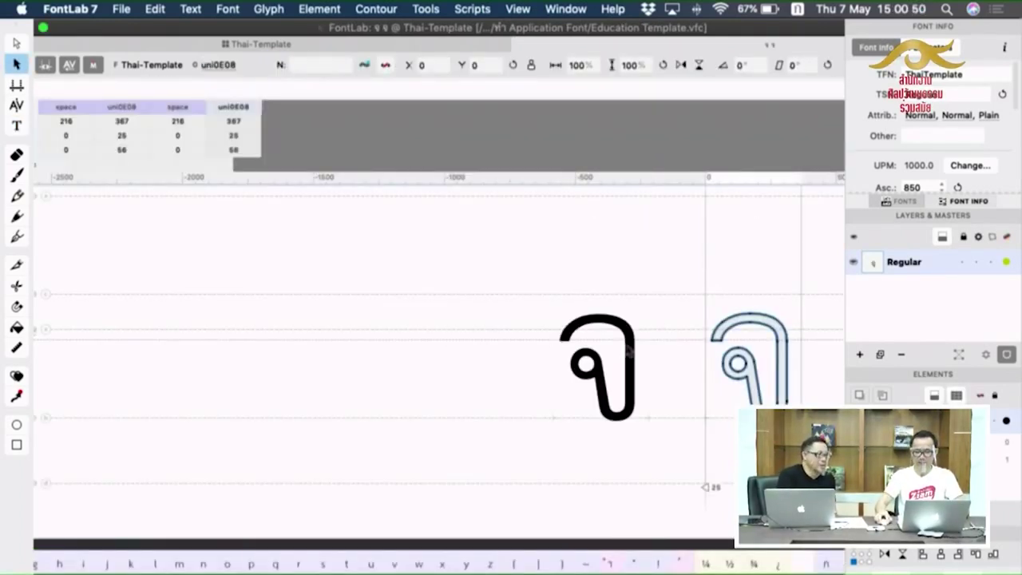
key(super+w)
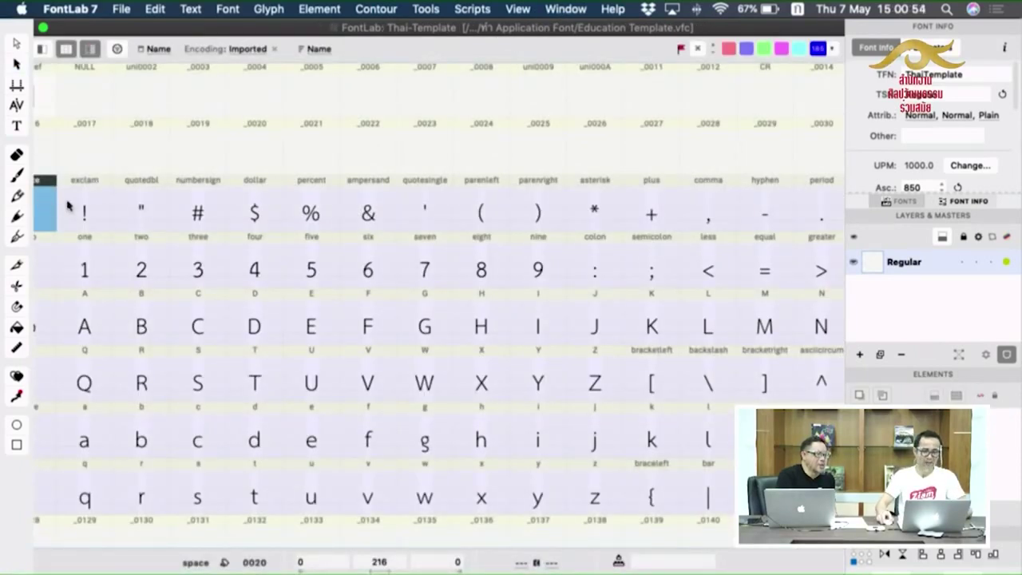
Reopen the space glyph, widen its advance width to 232 units, and close the glyph tab.
double_click(44, 209)
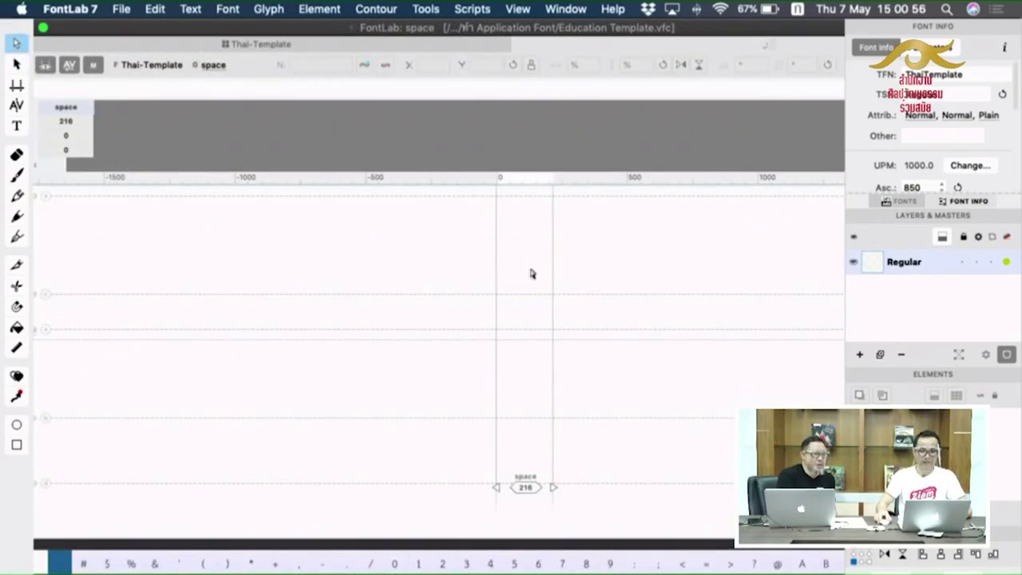
drag(552, 366, 556, 365)
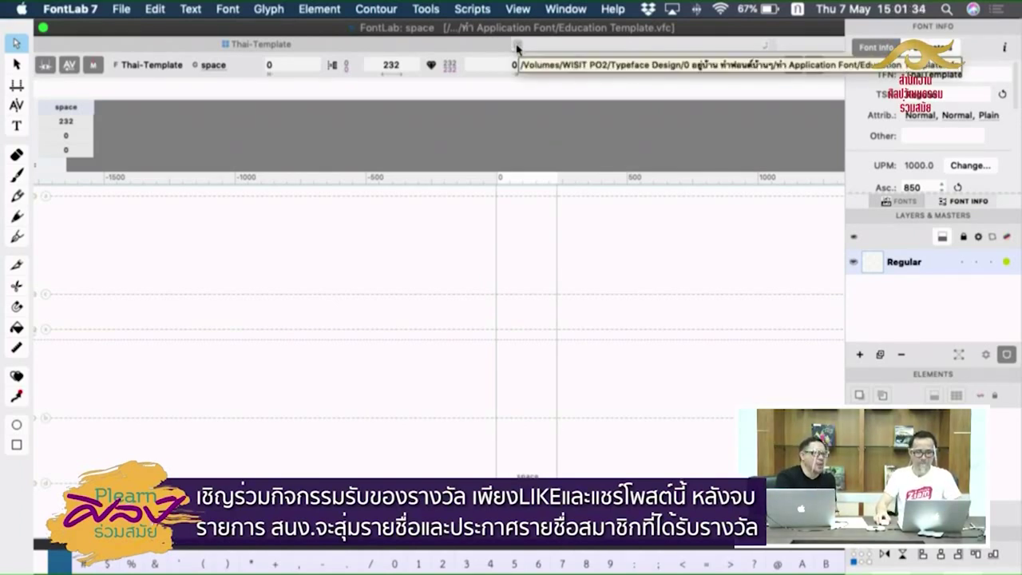
click(516, 46)
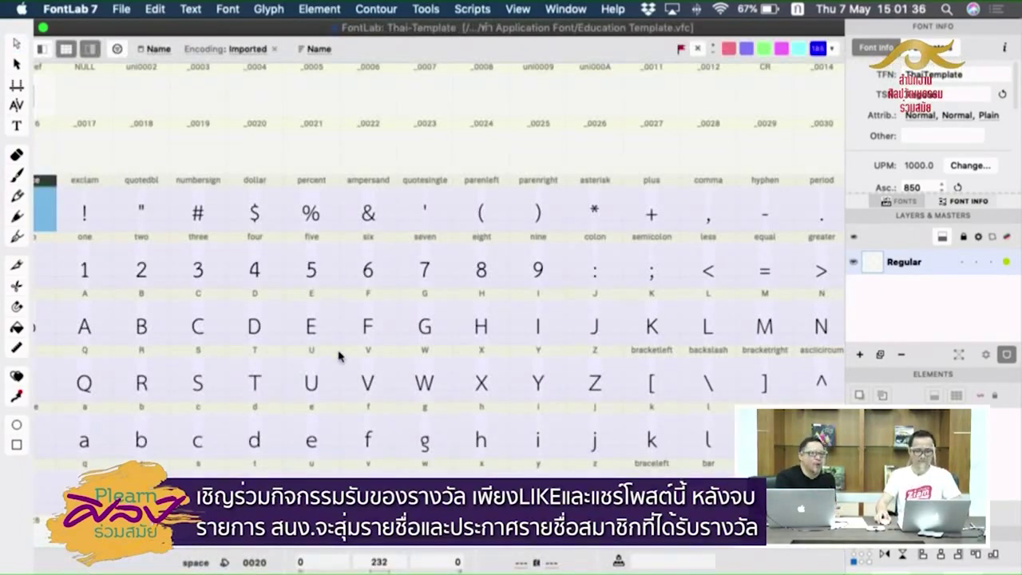
Open the Thai consonant ก glyph (uni0E01) for editing.
scroll(338, 356, down, 10)
scroll(339, 356, up, 8)
scroll(339, 356, down, 8)
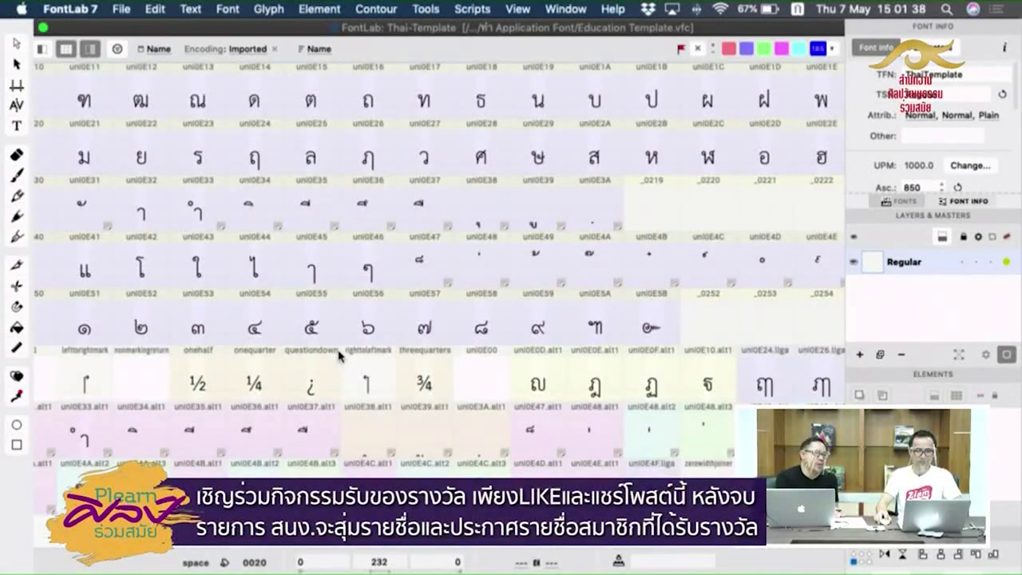
scroll(339, 356, up, 8)
scroll(338, 356, down, 7)
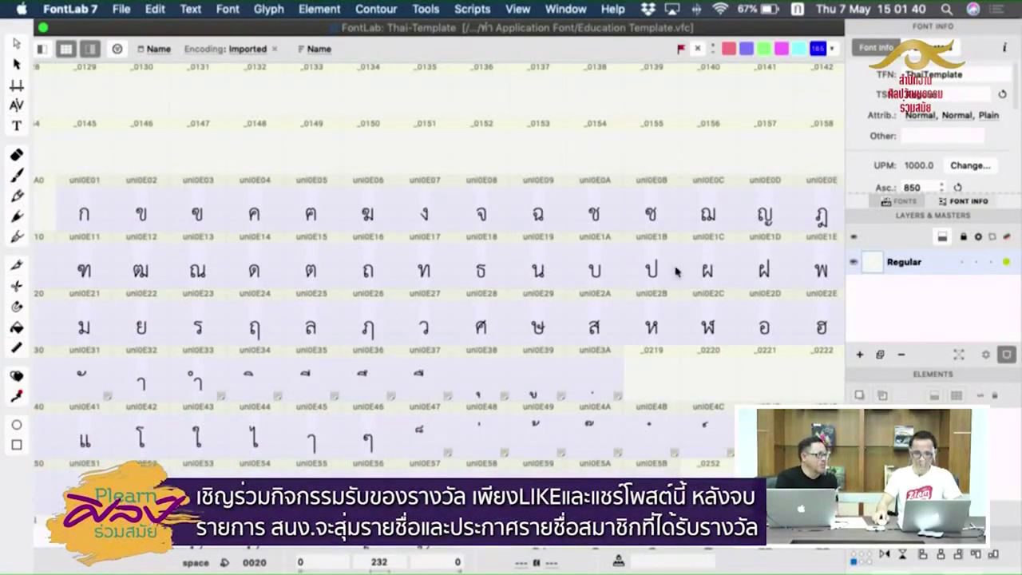
click(86, 216)
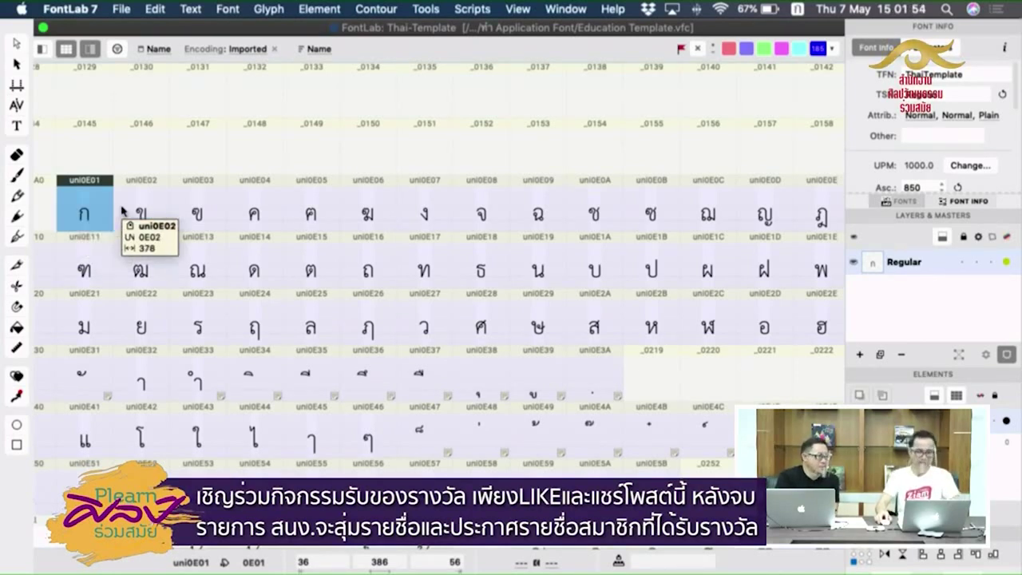
double_click(84, 213)
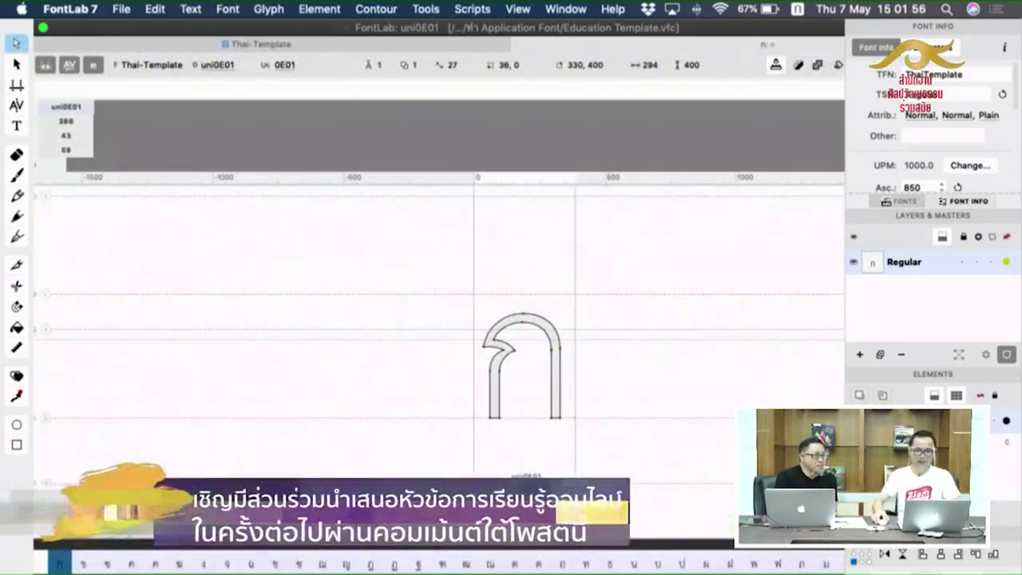
Switch to Illustrator, activate the TH&LA GL... layer and select the first row of Thai consonants.
key(super+Tab)
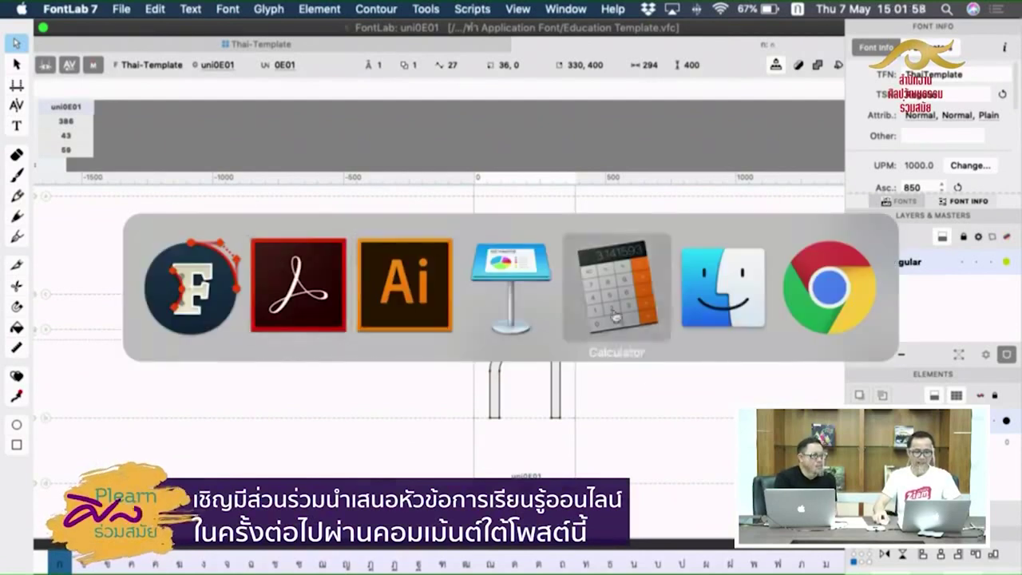
click(399, 300)
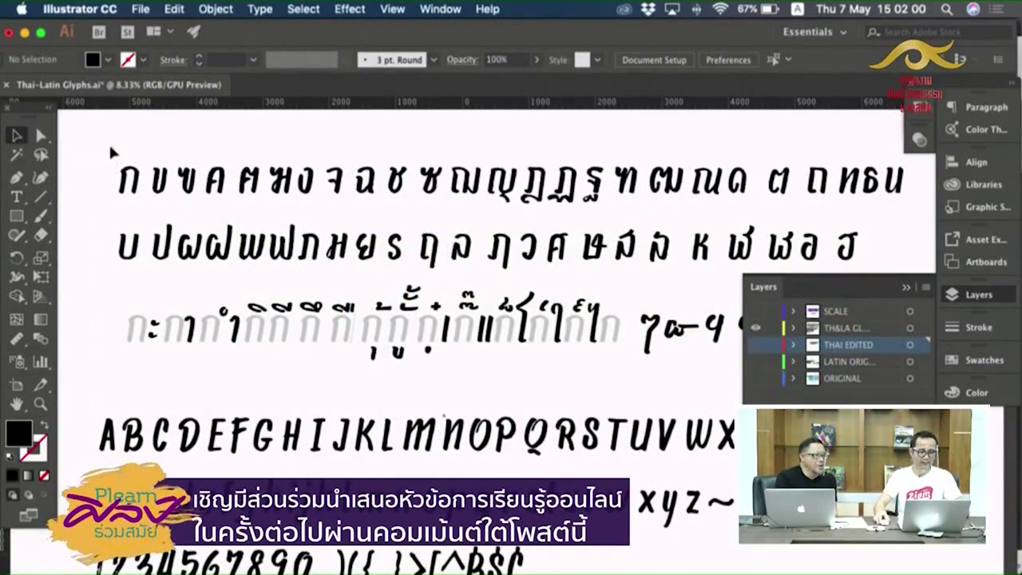
mouse_move(103, 145)
mouse_down()
mouse_move(137, 193)
mouse_move(192, 193)
mouse_move(125, 159)
mouse_move(110, 137)
mouse_up()
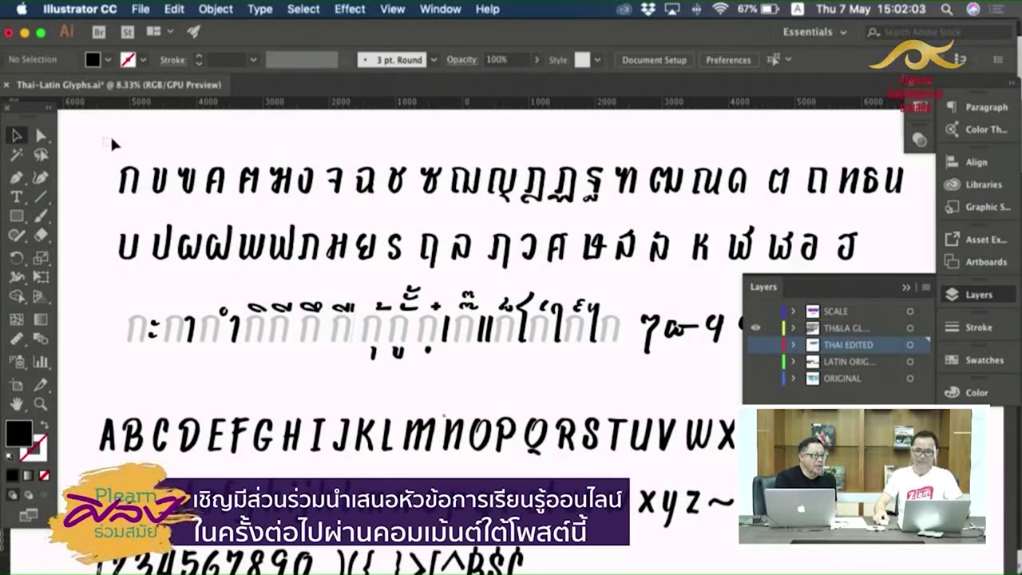
click(846, 328)
drag(110, 152, 893, 209)
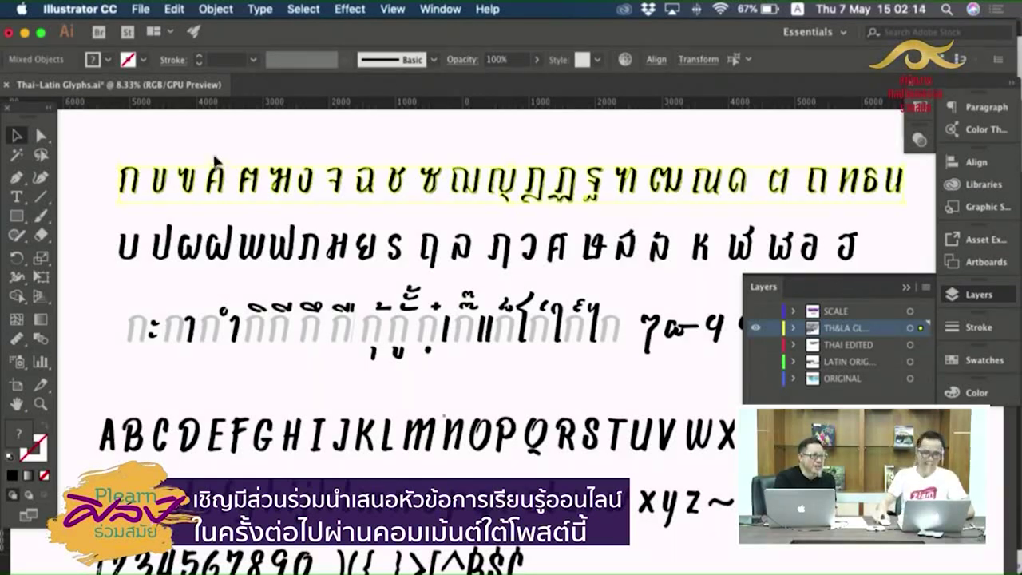
Copy only the letter ก from the Illustrator artwork and paste it into FontLab's uni0E01 glyph, rounding its coordinates.
click(175, 148)
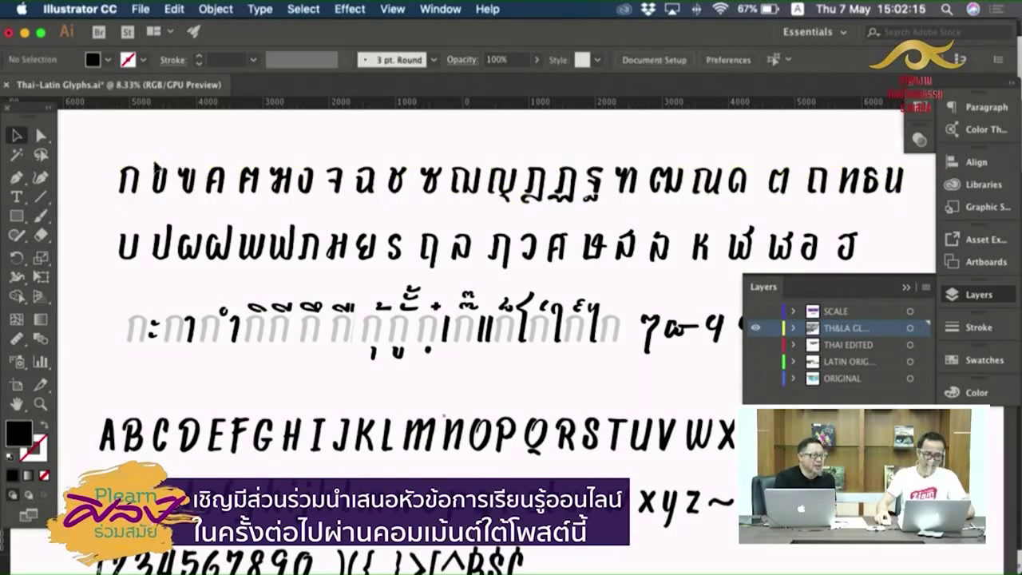
click(139, 202)
key(super+Tab)
key(super+shift+Tab)
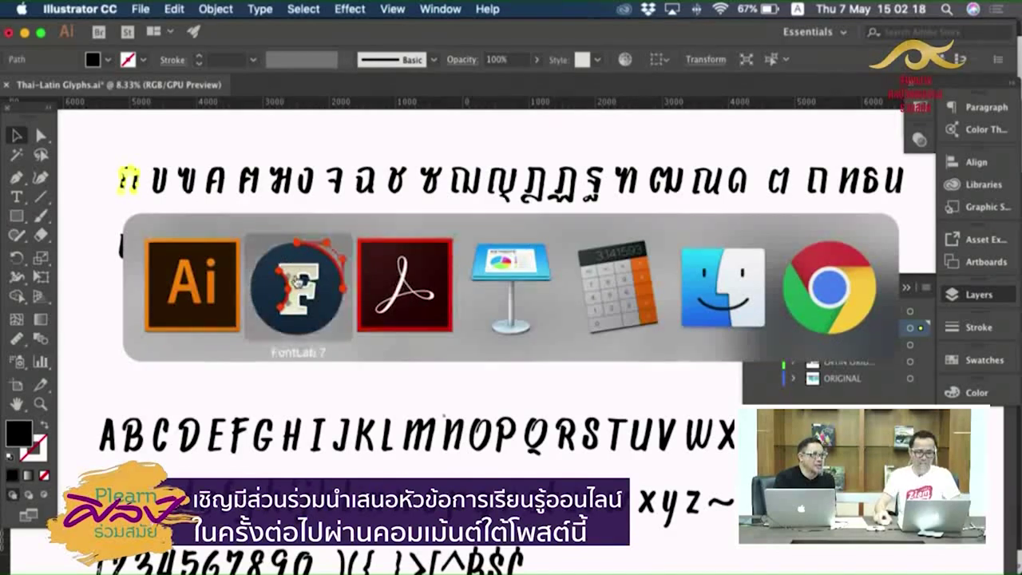
key(super+v)
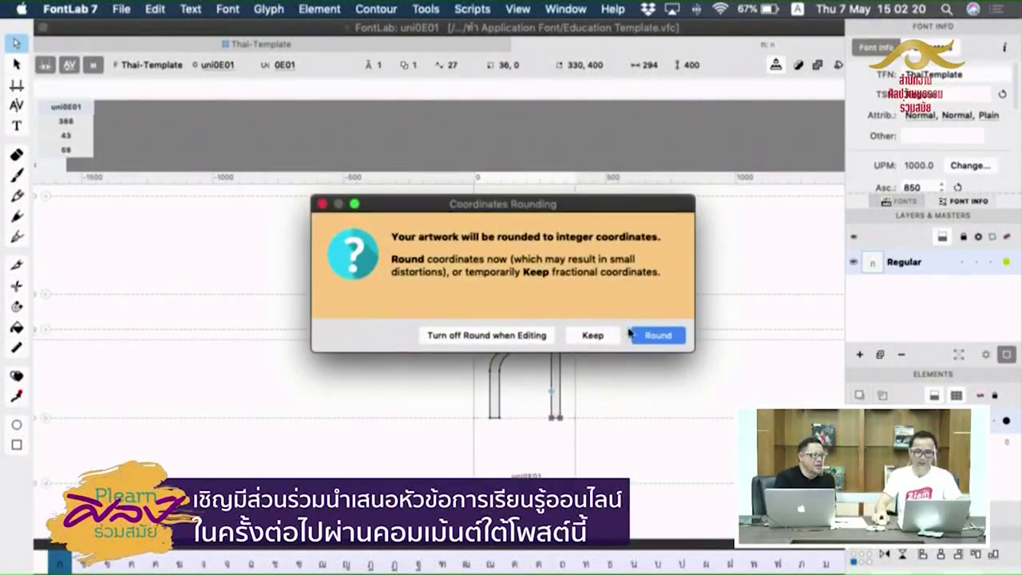
click(656, 335)
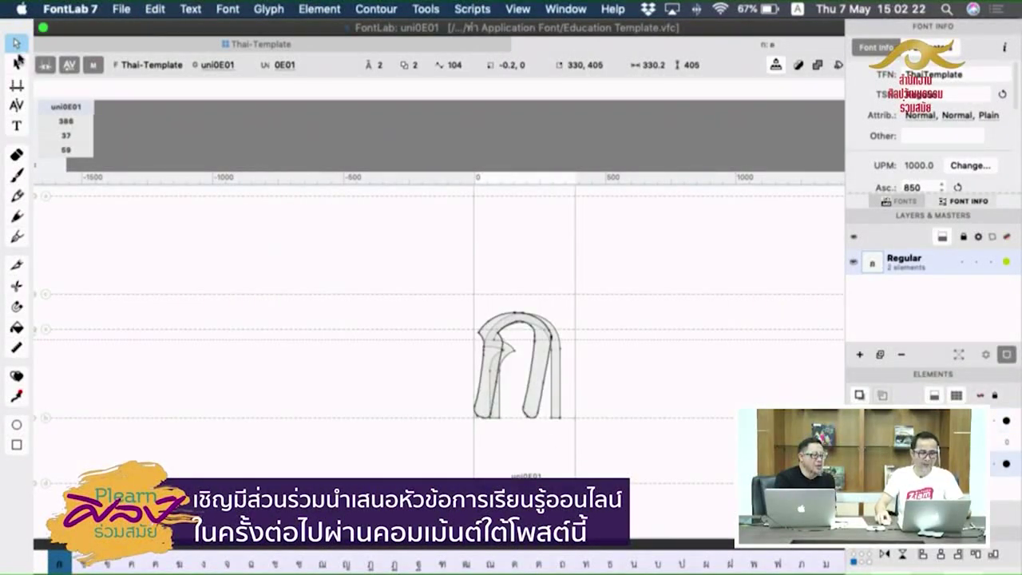
Delete the template's original ก outline from uni0E01 and shift the pasted ก 49 units to the right.
click(17, 61)
scroll(468, 292, up, 5)
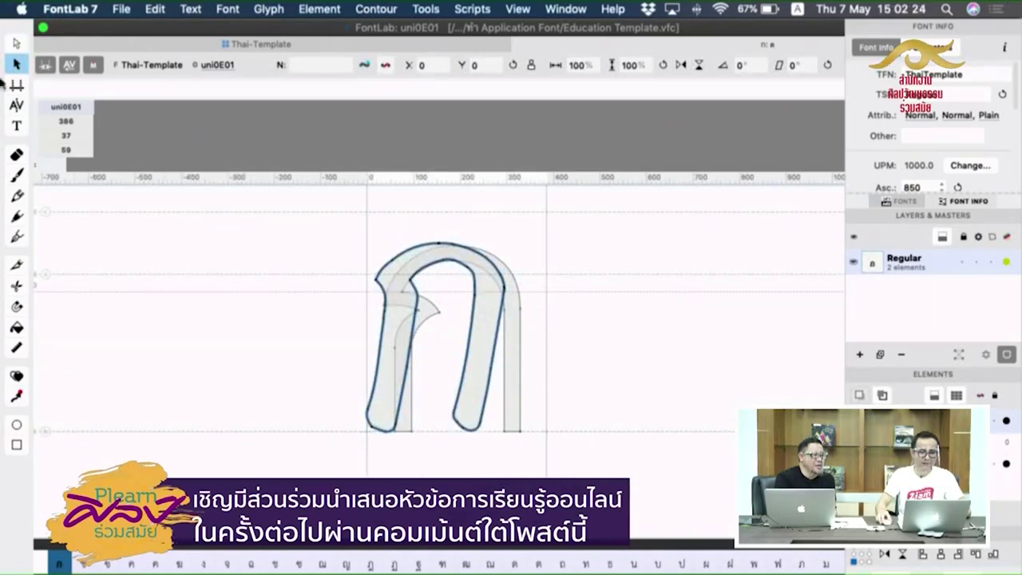
drag(402, 389, 424, 389)
click(513, 411)
drag(517, 421, 521, 421)
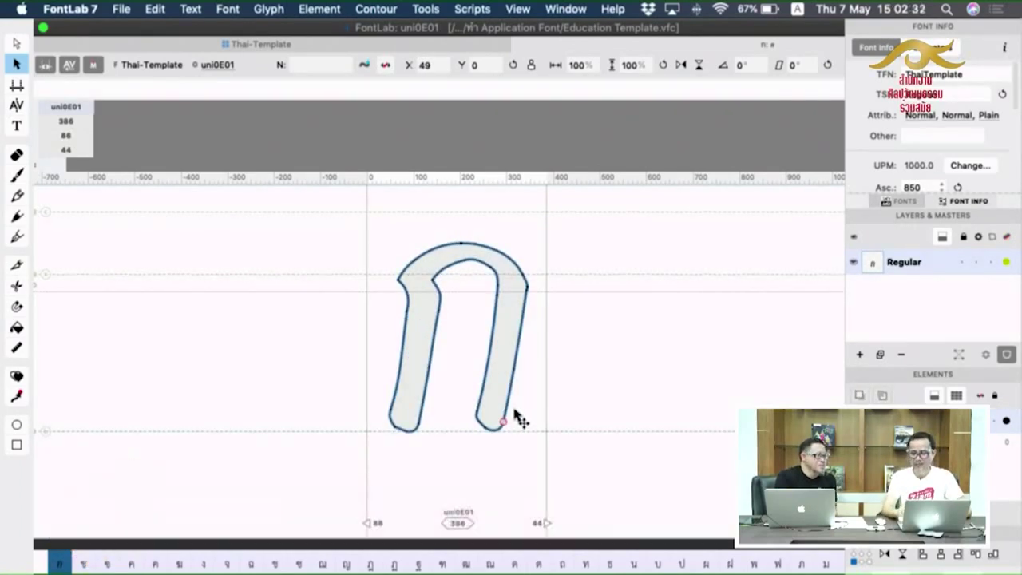
key(space)
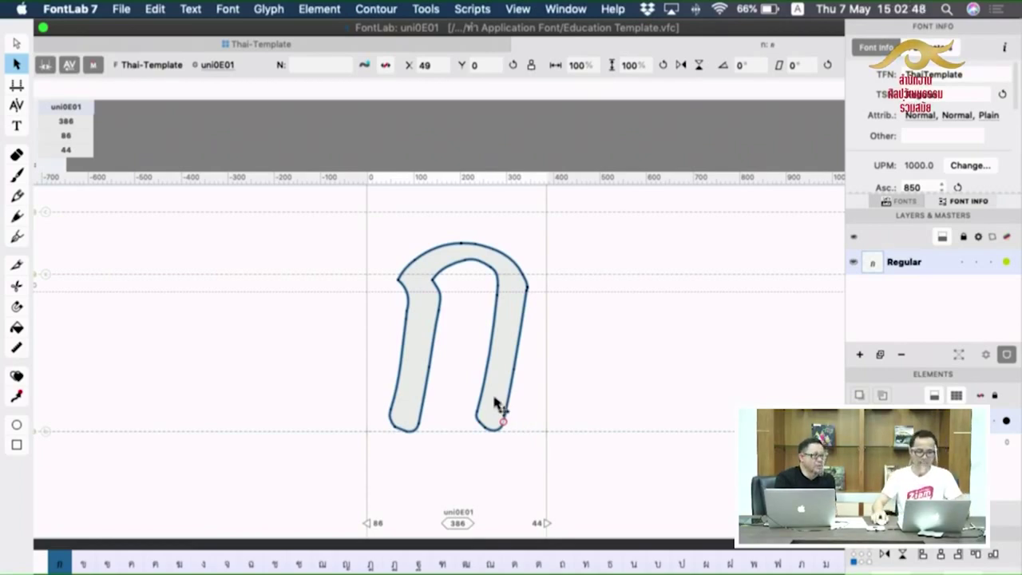
Copy the letter ข from the Illustrator artwork and return to FontLab's glyph editor by way of the font overview.
key(super+Tab)
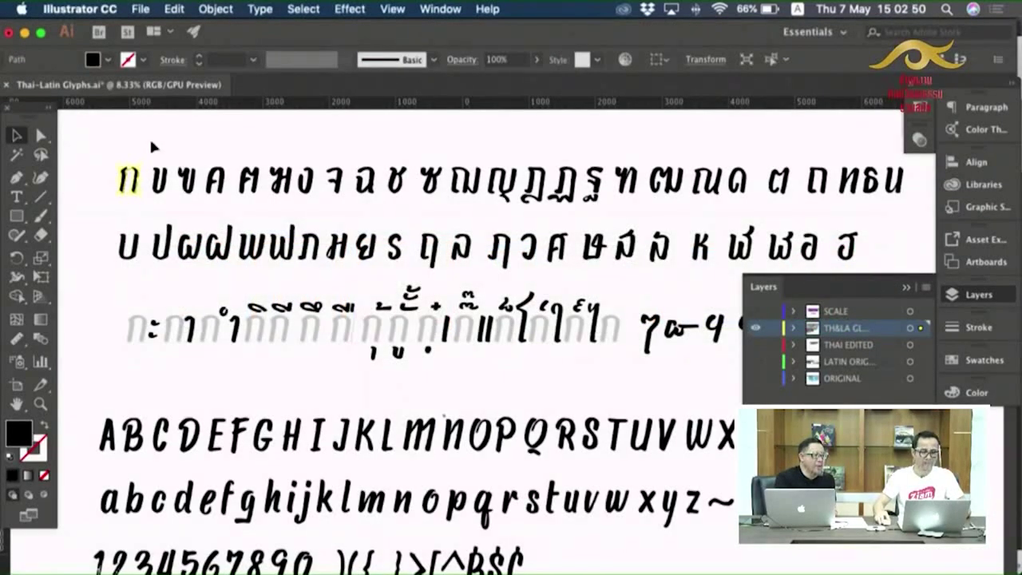
drag(166, 201, 167, 201)
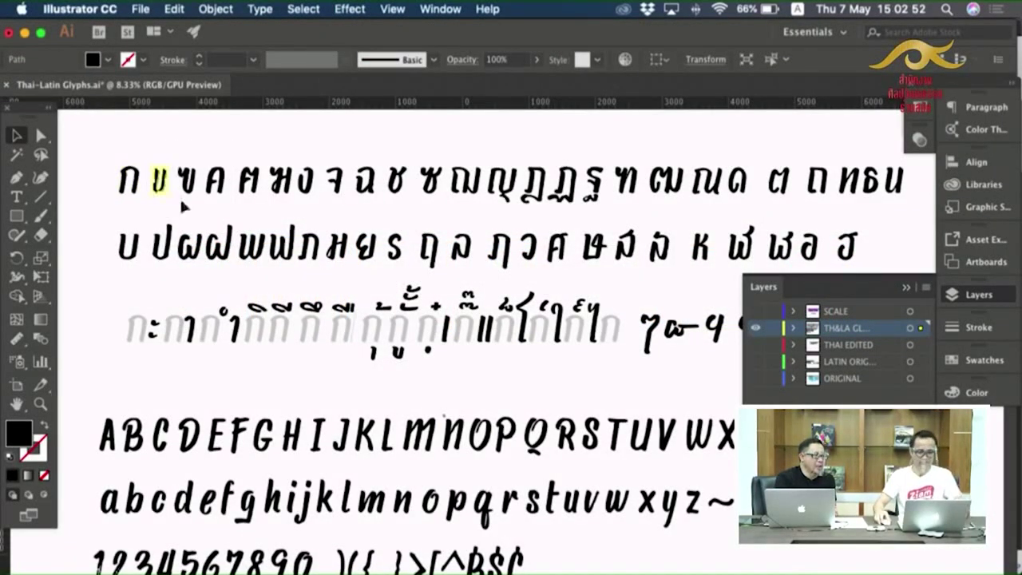
key(super+Tab)
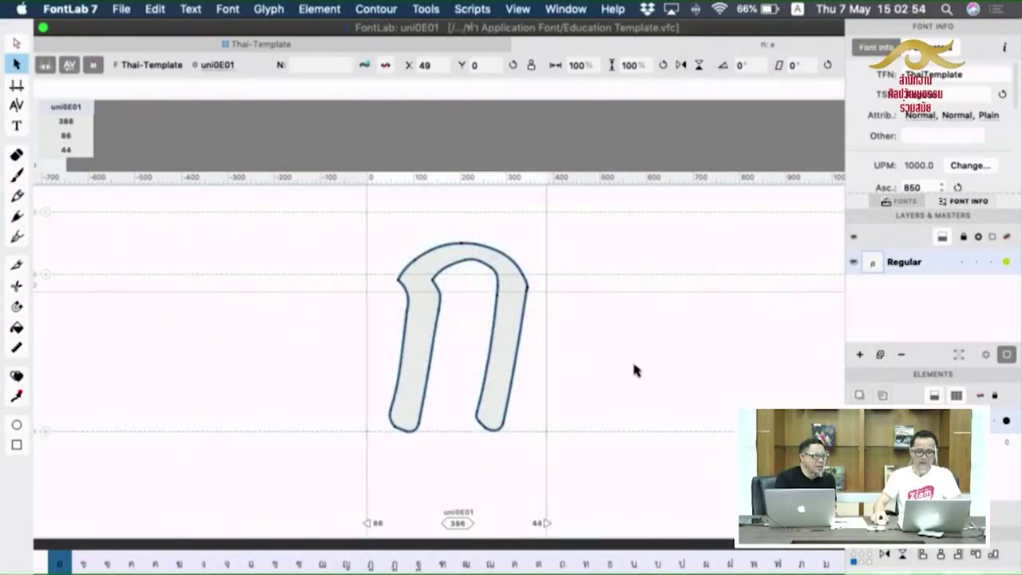
click(83, 564)
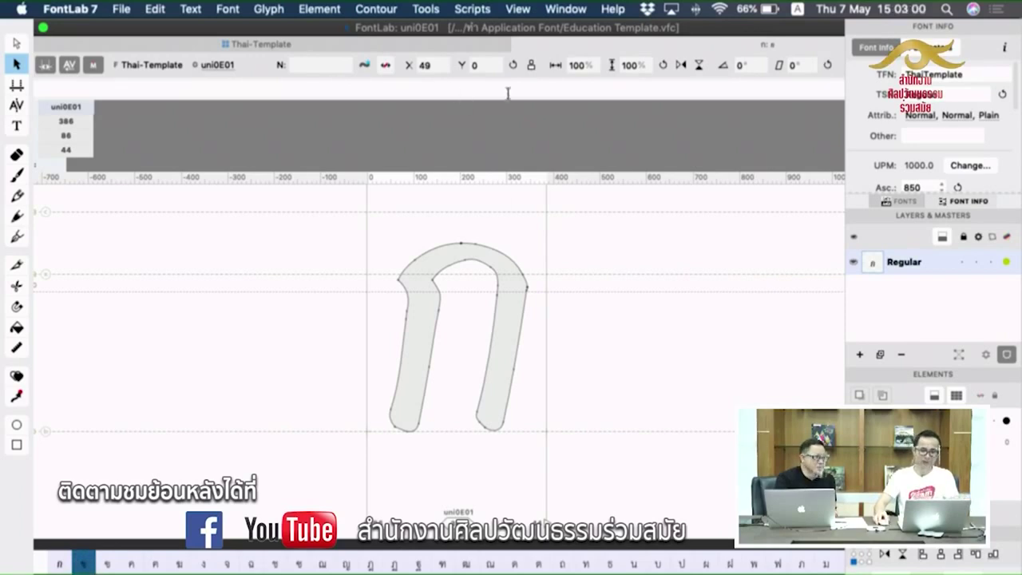
click(358, 47)
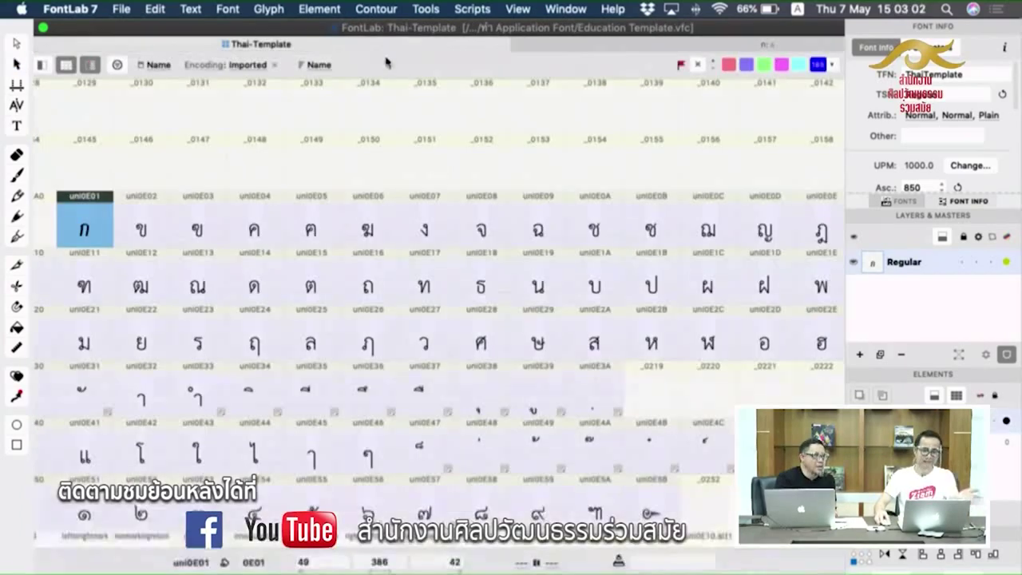
click(599, 49)
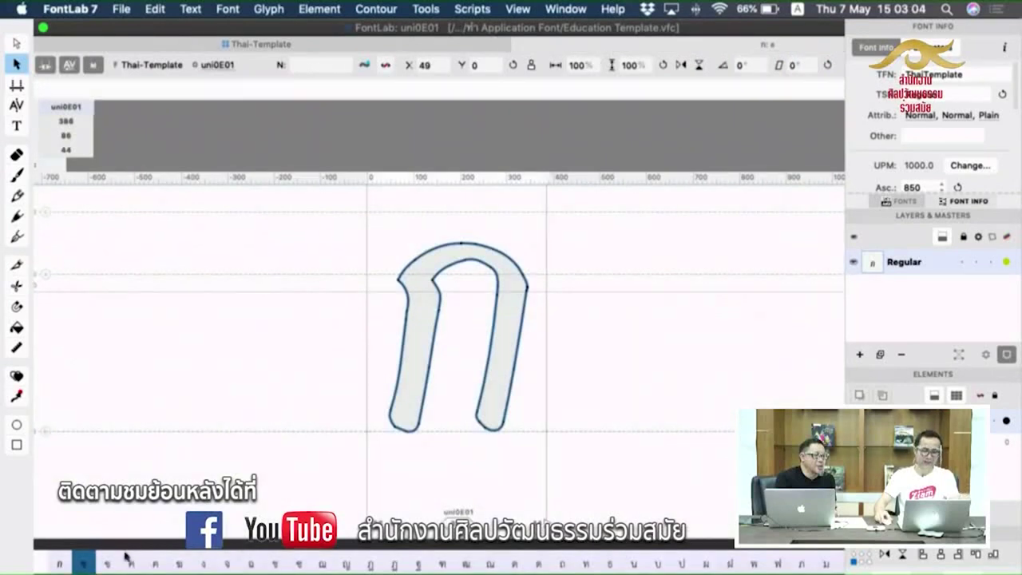
Replace the uni0E02 outline with the copied ข, rounding coordinates, shift it right and narrow the advance width to 285 units.
click(84, 566)
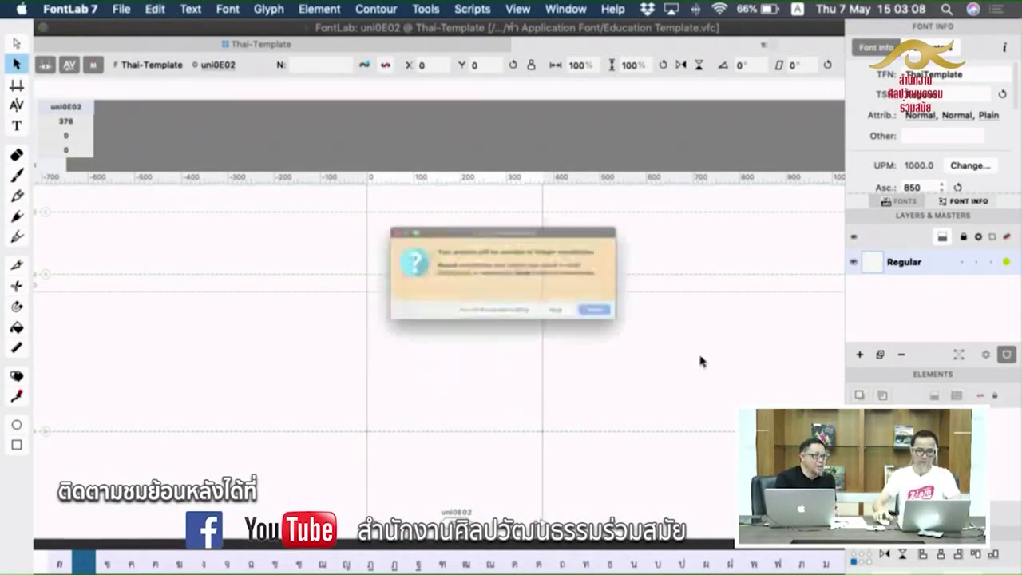
click(661, 333)
drag(457, 387, 475, 388)
drag(544, 377, 499, 374)
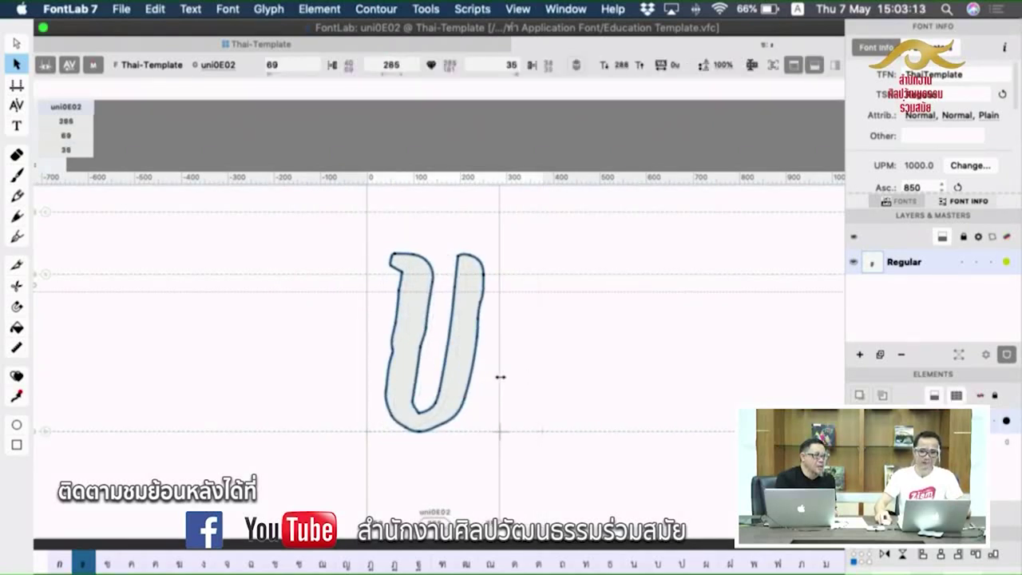
Open the uni0E03 glyph, copy the letter ฃ from the Illustrator artwork and return to FontLab.
click(109, 565)
key(super+Tab)
key(super+Tab)
key(super+shift+Tab)
drag(190, 150, 195, 200)
key(super+Tab)
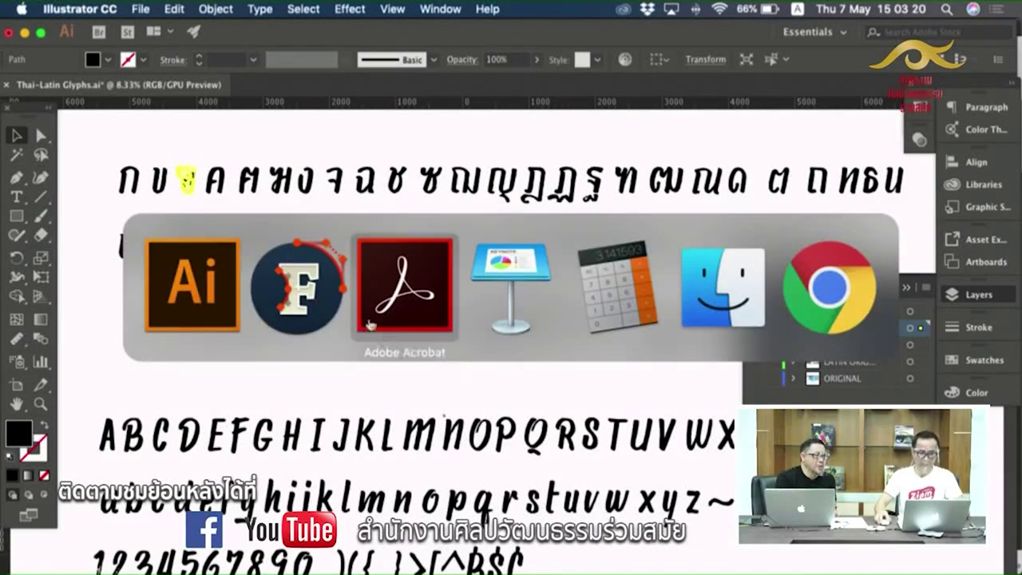
Paste the copied ฃ into the emptied uni0E03 glyph, rounding its coordinates, and shift it right within the glyph's width.
key(super+v)
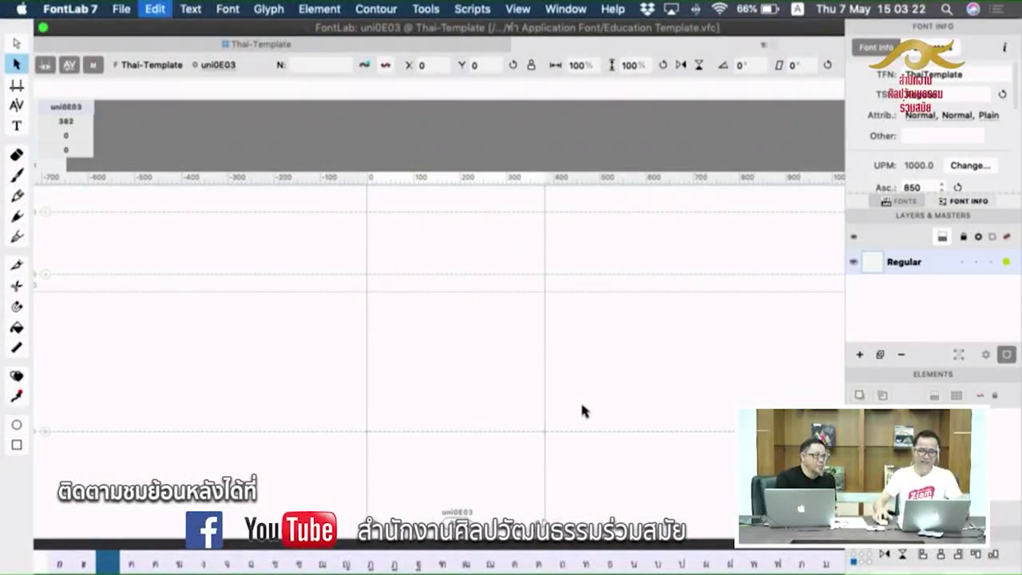
click(656, 335)
drag(479, 388, 509, 381)
key(space)
drag(589, 374, 590, 327)
Open the uni0E04 glyph and paste in the letter ค copied from Illustrator, rounding its coordinates.
click(134, 563)
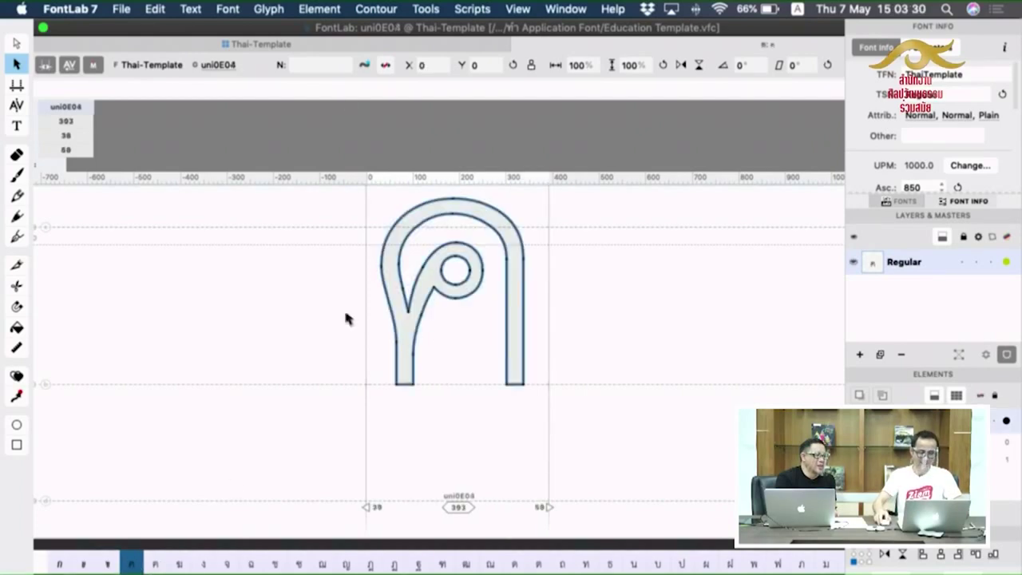
key(super+Tab)
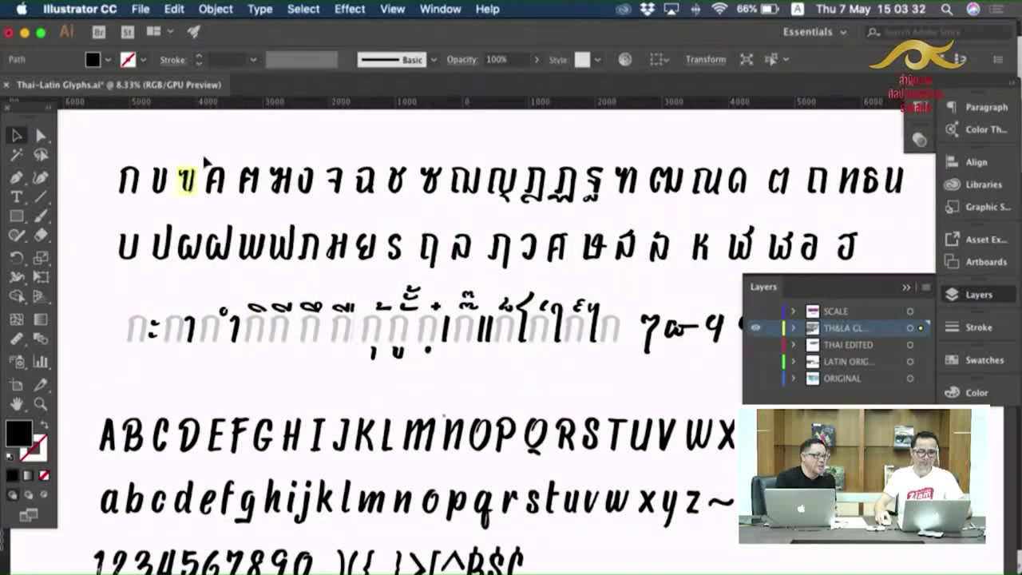
key(super+Tab)
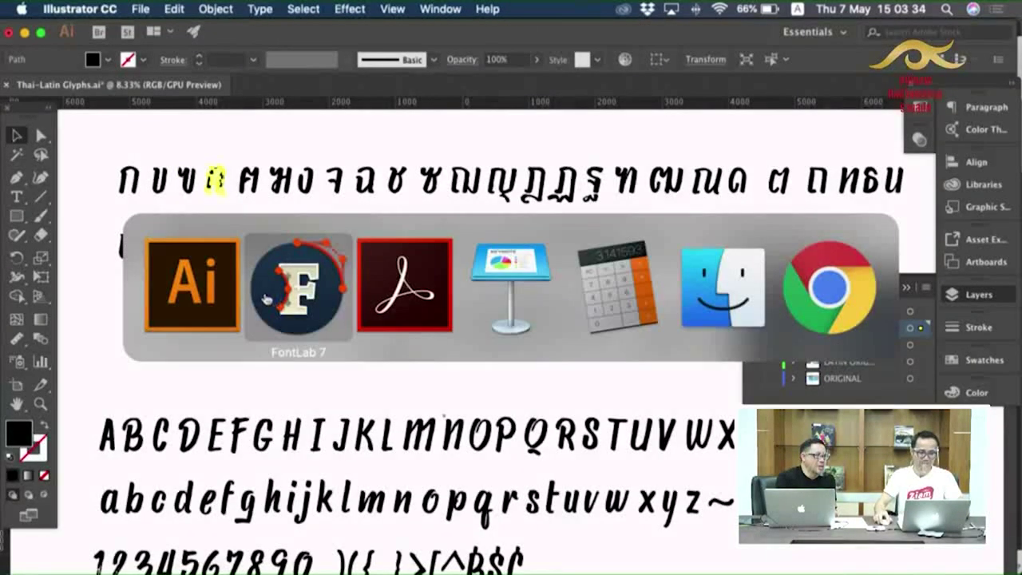
click(635, 335)
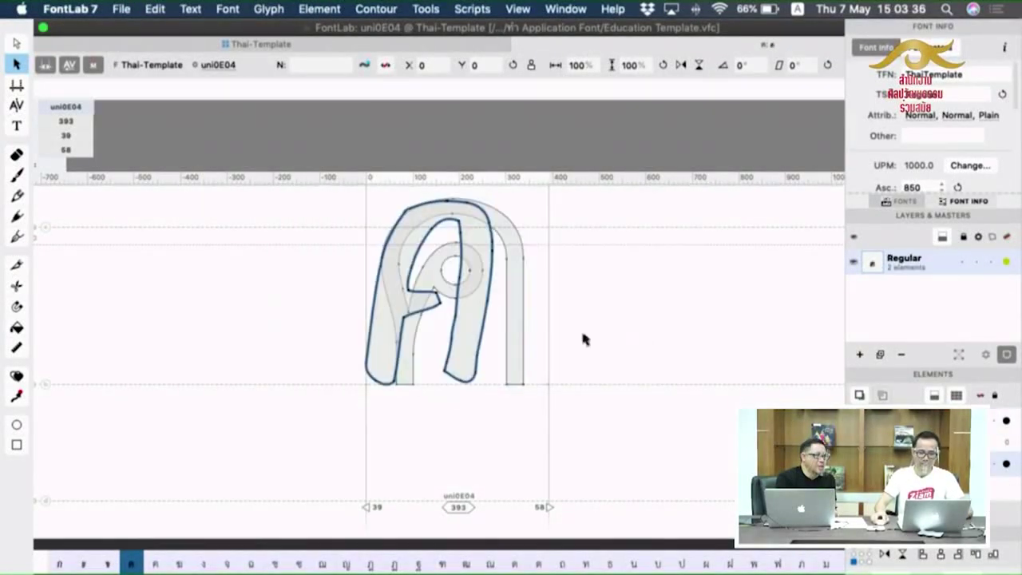
Delete the template's original ค outline from uni0E04 and shift the pasted ค 56 units to the right.
click(517, 335)
key(Delete)
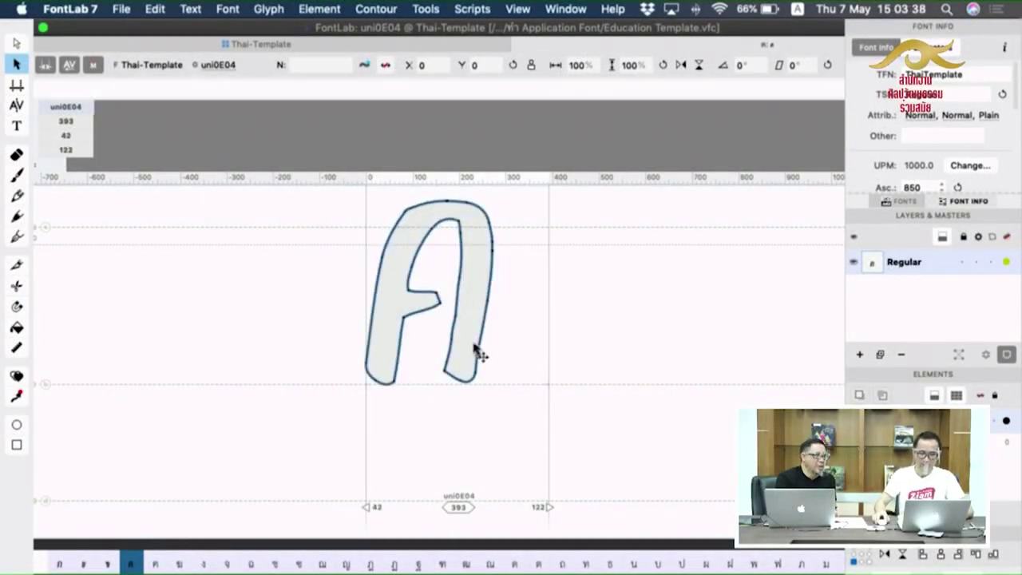
drag(485, 354, 511, 359)
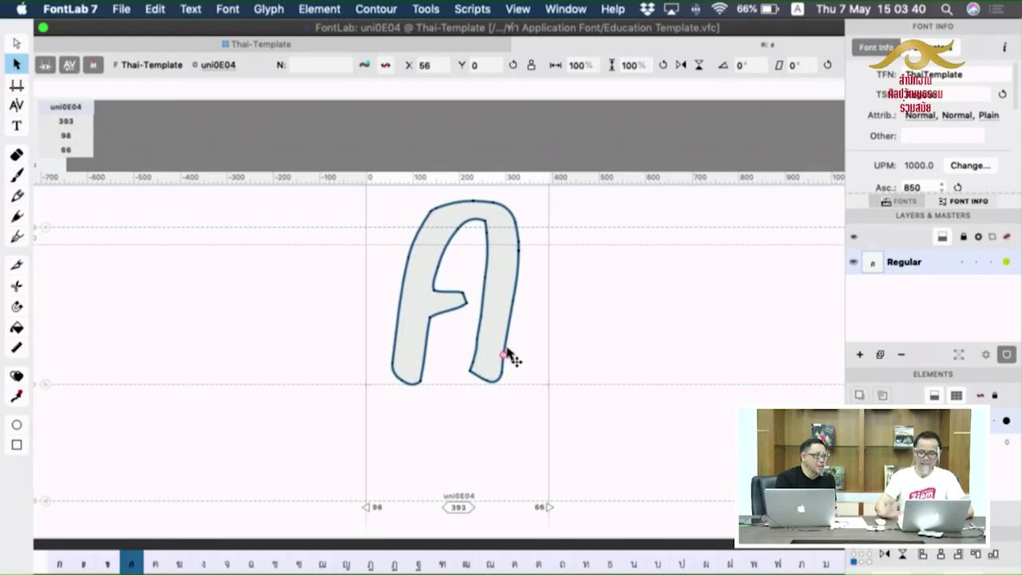
Open the uni0E05 glyph and paste in the letter ฅ copied from Illustrator, keeping its fractional coordinates.
click(156, 564)
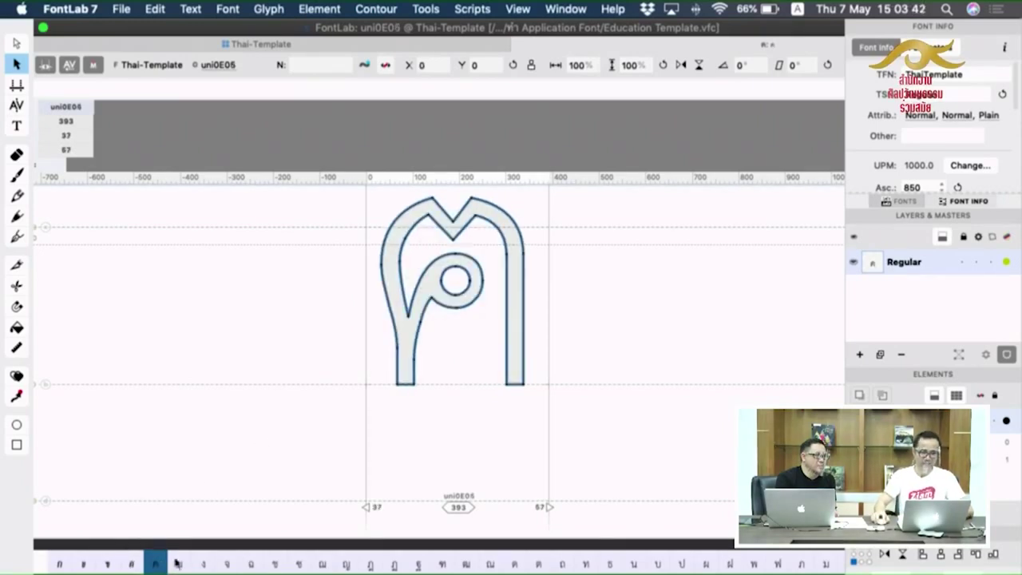
key(super+Tab)
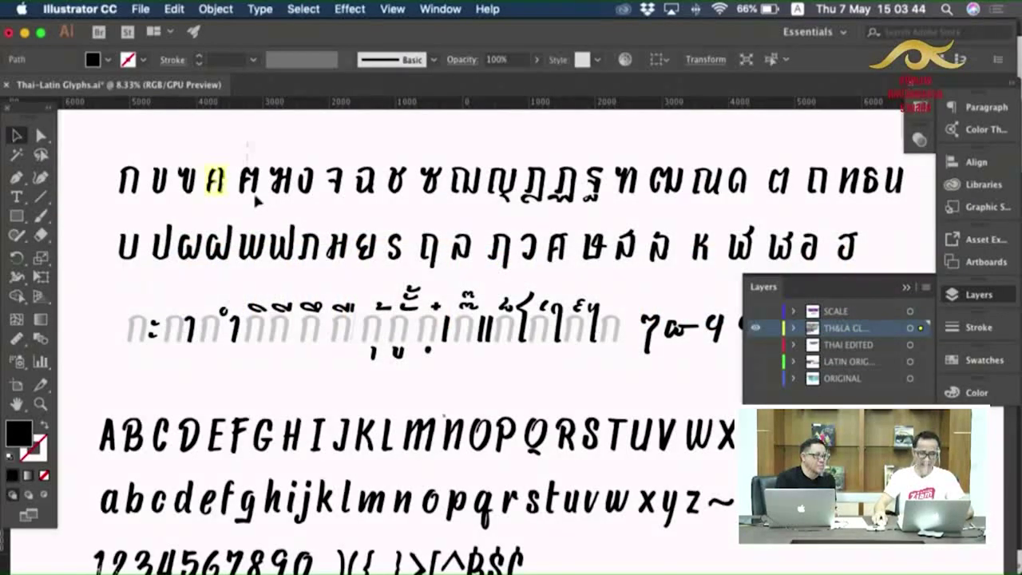
key(super+Tab)
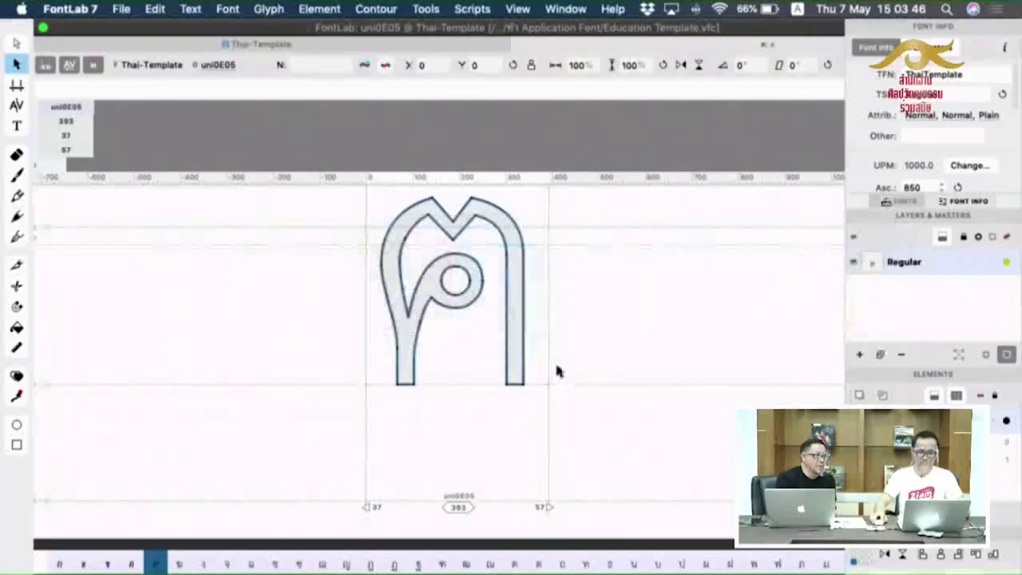
key(super+v)
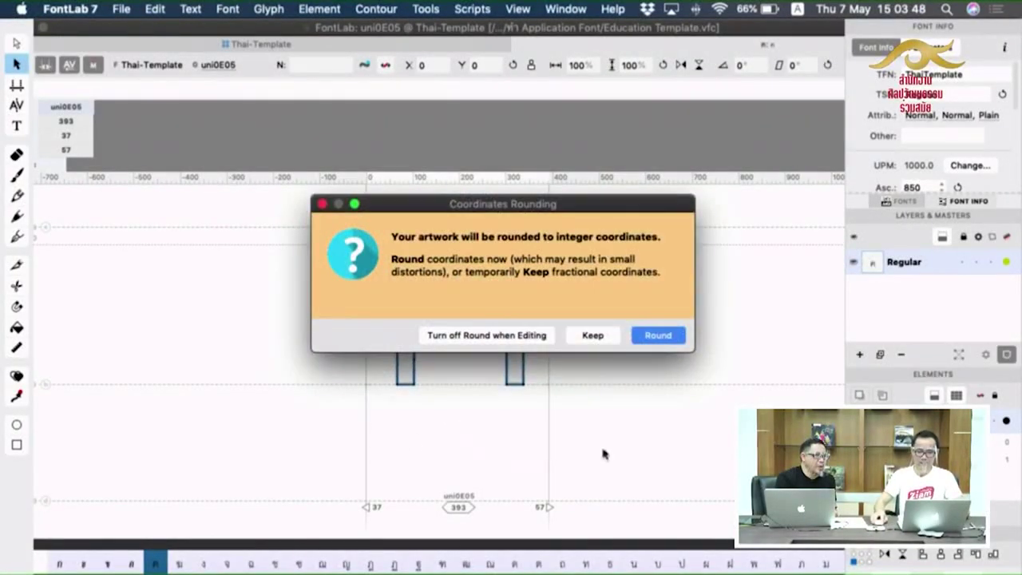
click(594, 336)
Delete the template's original ฅ outline from uni0E05 and move the pasted ฅ 21 units right and 3 units down.
click(318, 311)
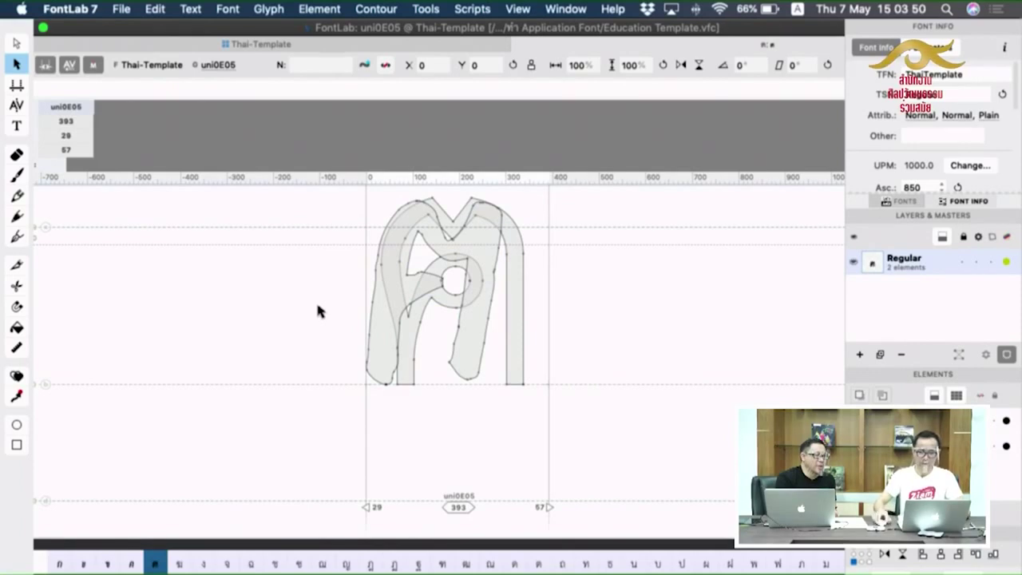
click(523, 353)
key(BackSpace)
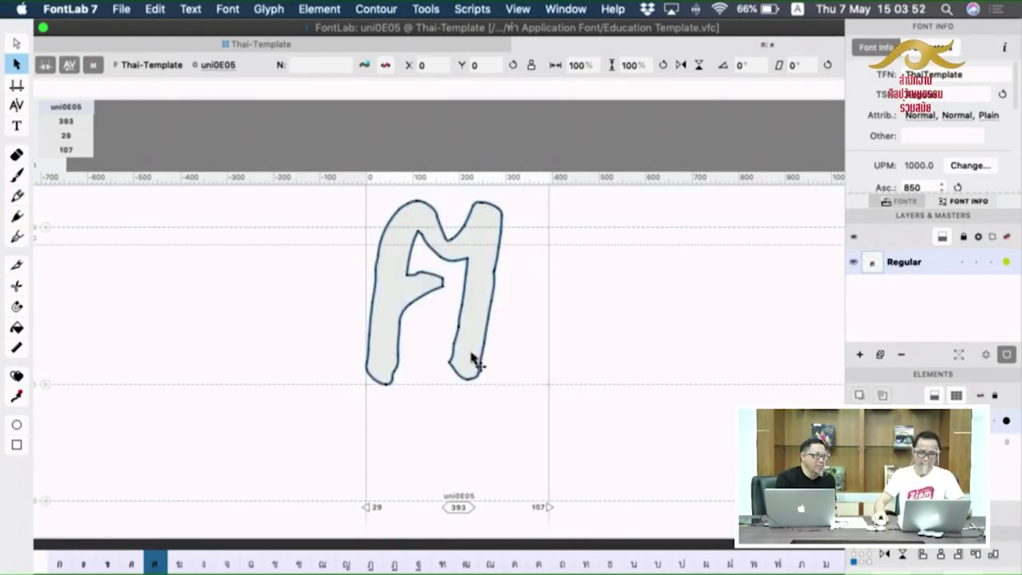
mouse_move(485, 360)
mouse_down()
mouse_move(495, 368)
mouse_move(490, 381)
mouse_move(493, 372)
mouse_up()
click(505, 408)
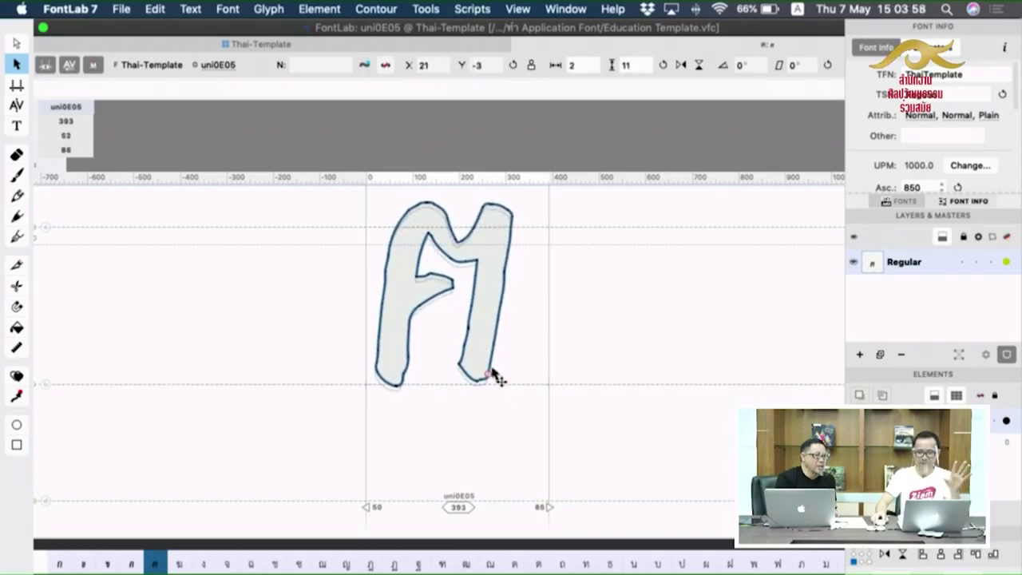
click(507, 397)
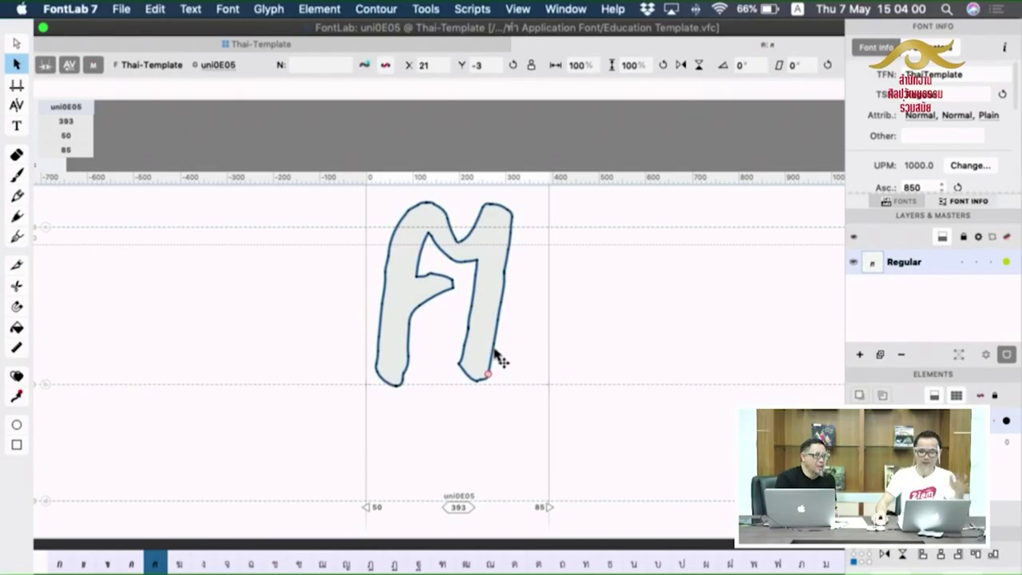
Move ฅ in uni0E05 to X 43, Y -15 and set the glyph's advance width to 355.
drag(495, 355, 530, 352)
click(521, 349)
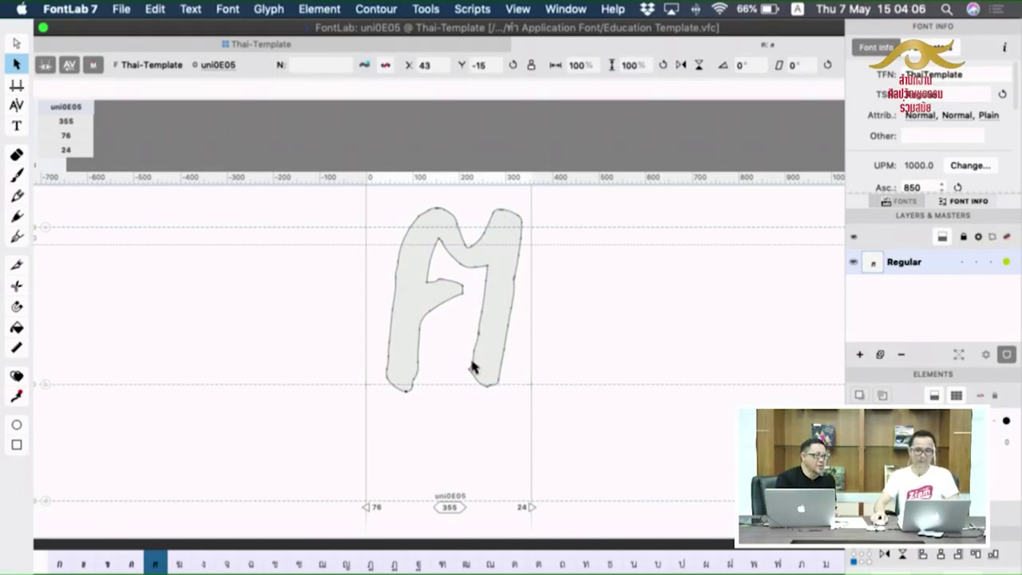
Switch to Illustrator, copy the letters ฆ ง จ ฉ ช together, and return to FontLab.
key(super+Tab)
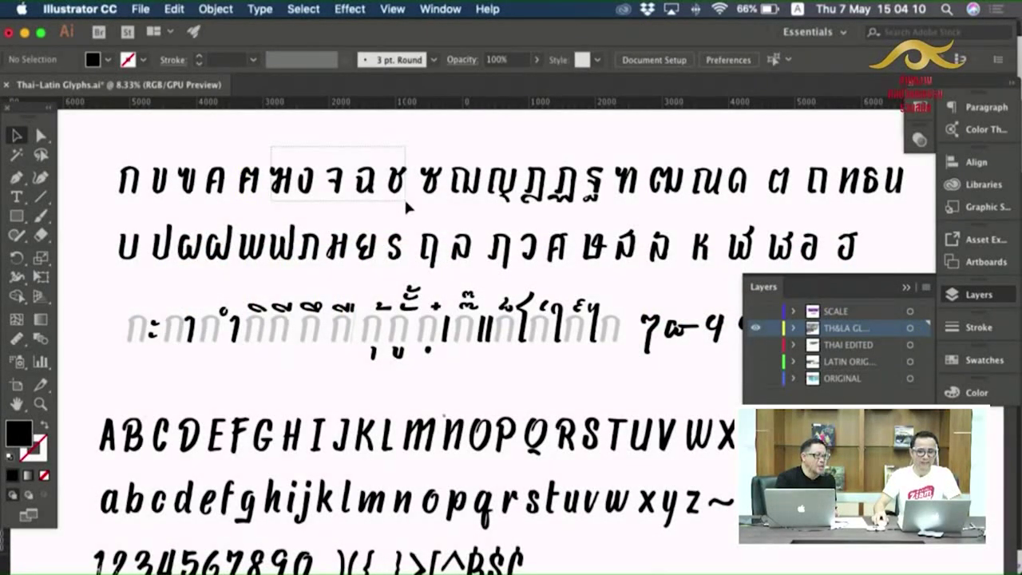
drag(404, 197, 405, 201)
key(super+Tab)
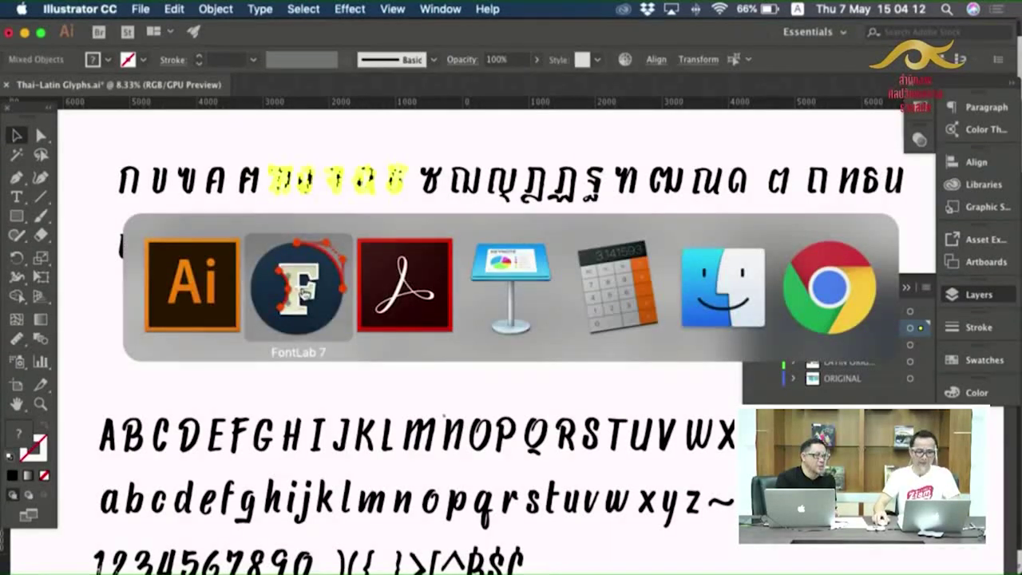
Open the uni0E06 glyph and replace the template's ฆ outline with the five copied letters, rounding their coordinates.
click(180, 565)
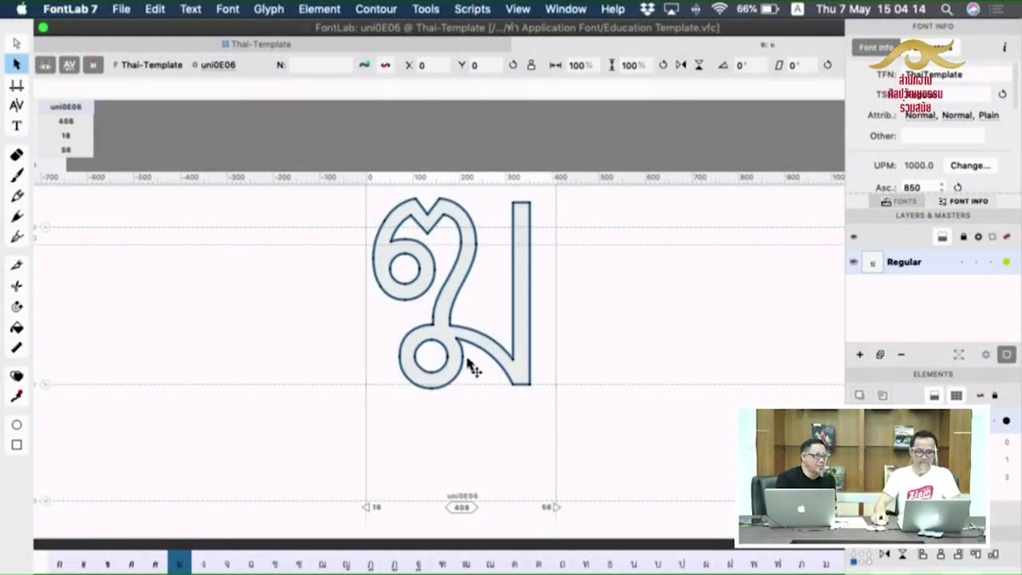
key(super+a)
key(BackSpace)
key(super+v)
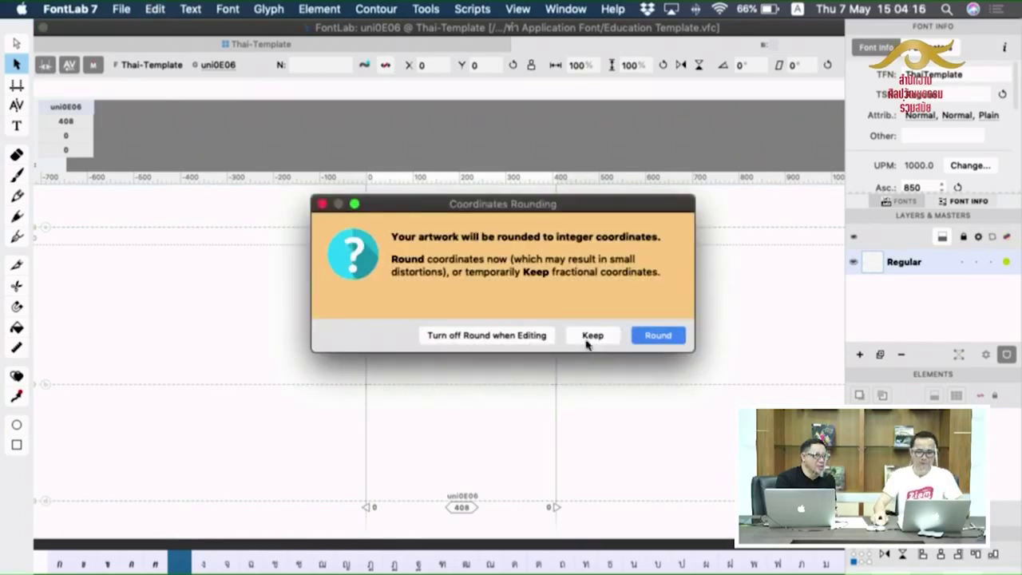
click(665, 336)
Move the pasted letters in uni0E06 to X 33, Y -8 so that ฆ sits inside the advance width.
drag(438, 372, 343, 383)
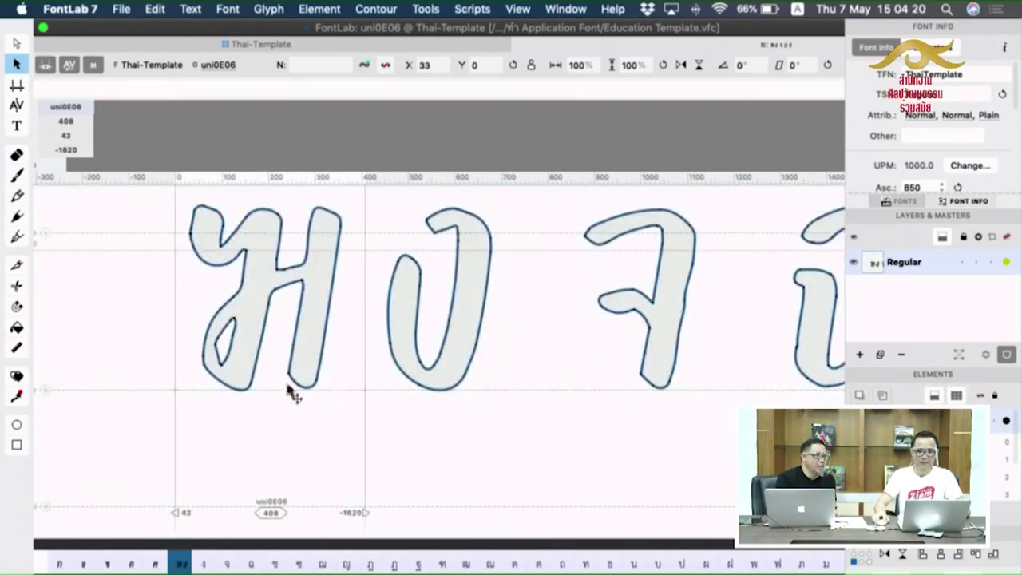
key(space)
drag(496, 399, 394, 394)
scroll(576, 396, down, 1)
drag(567, 396, 493, 383)
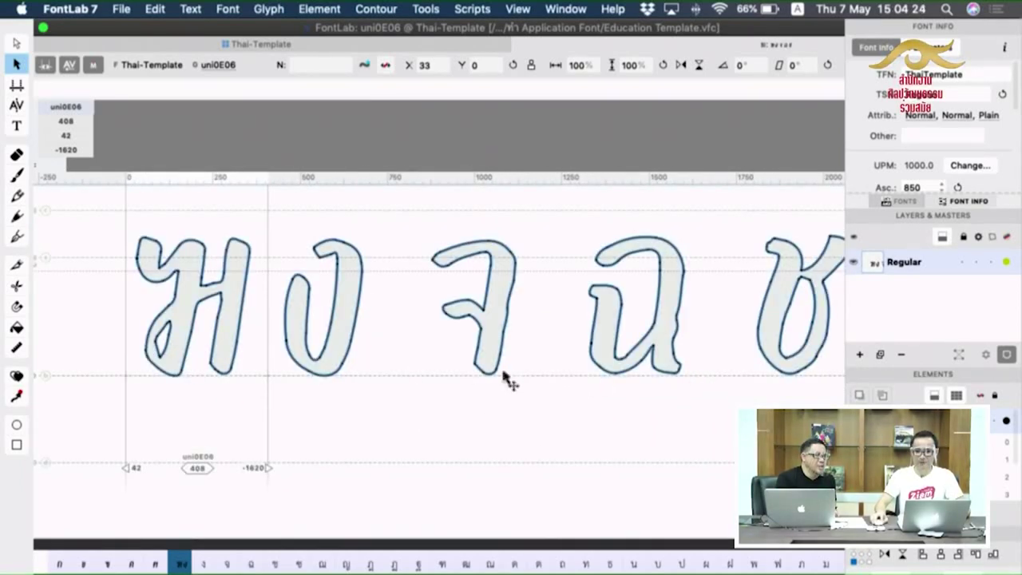
drag(237, 361, 239, 360)
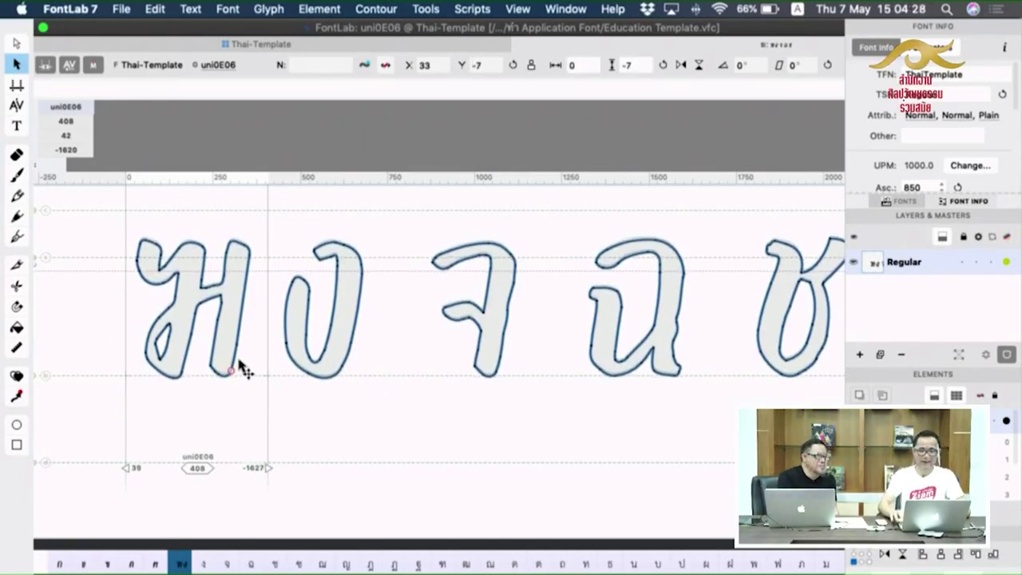
Select all contours of ง จ ฉ ช in uni0E06 and cut them out, leaving only ฆ.
scroll(317, 410, right, 5)
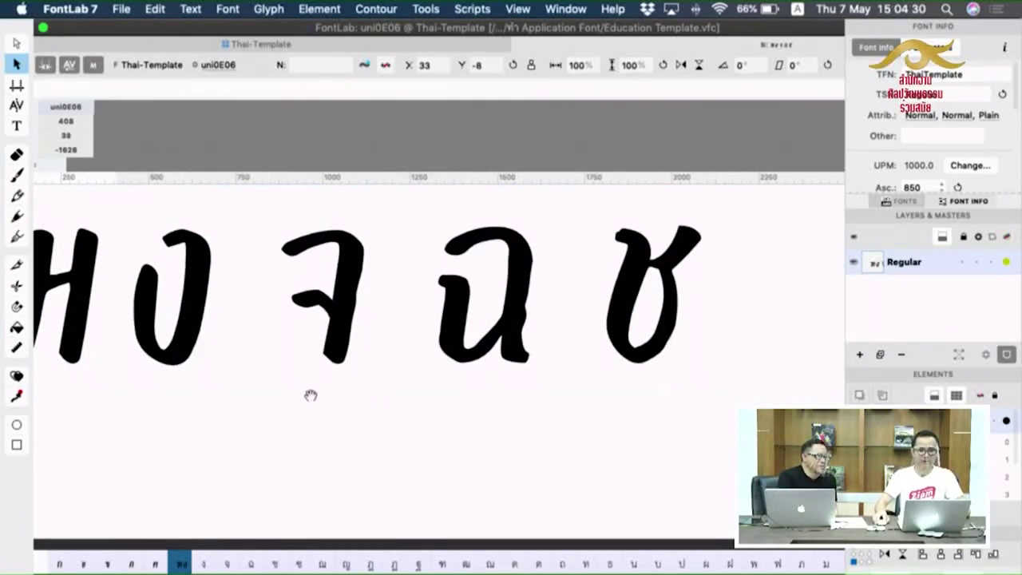
key(space)
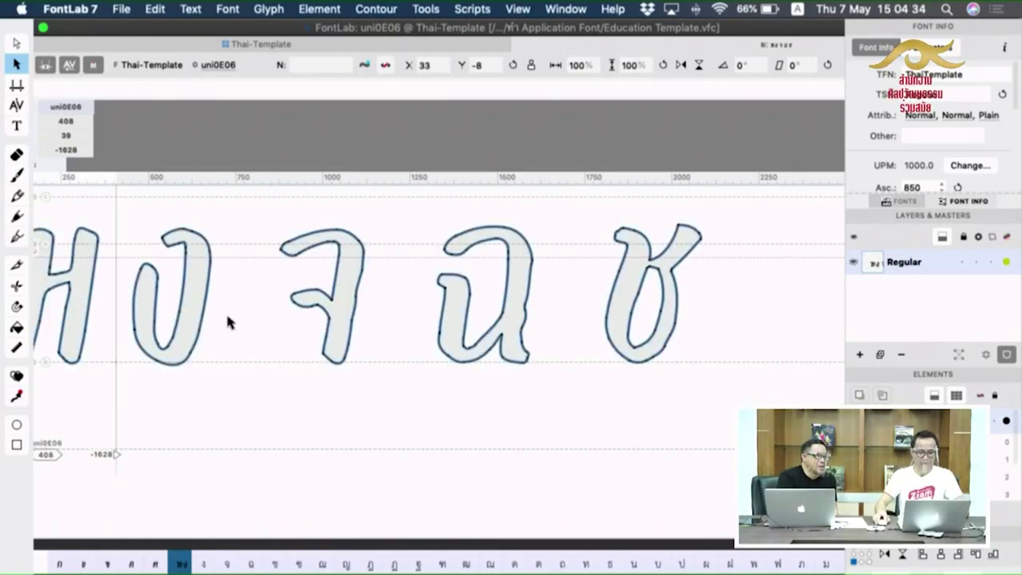
click(227, 316)
click(16, 44)
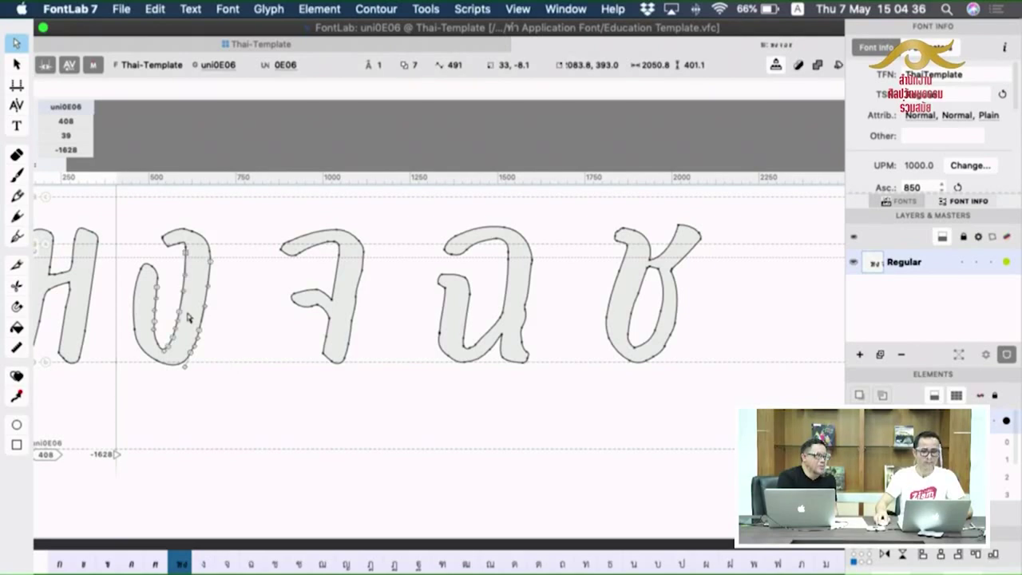
drag(119, 214, 226, 399)
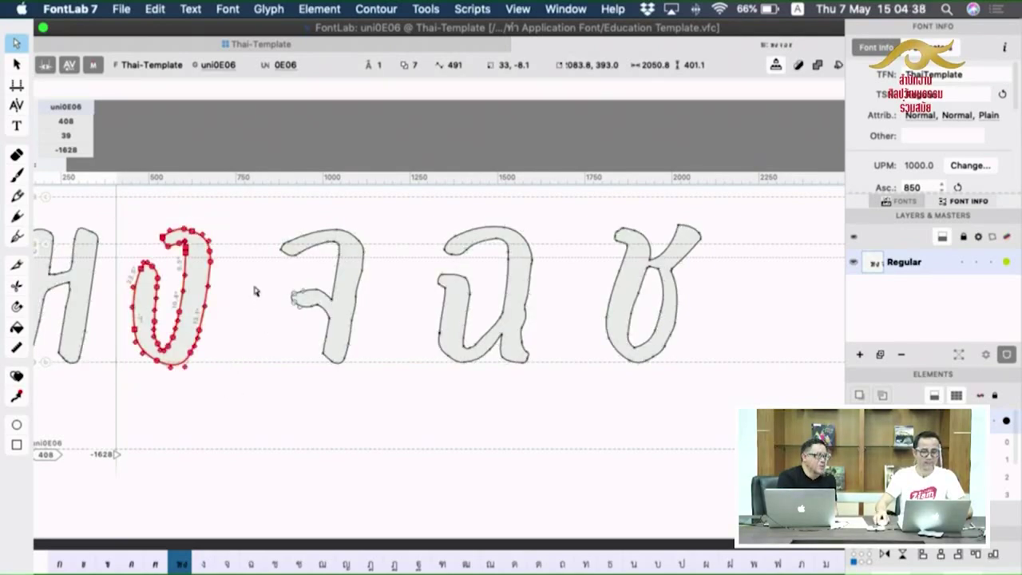
drag(272, 218, 384, 371)
drag(410, 213, 568, 390)
drag(616, 178, 668, 267)
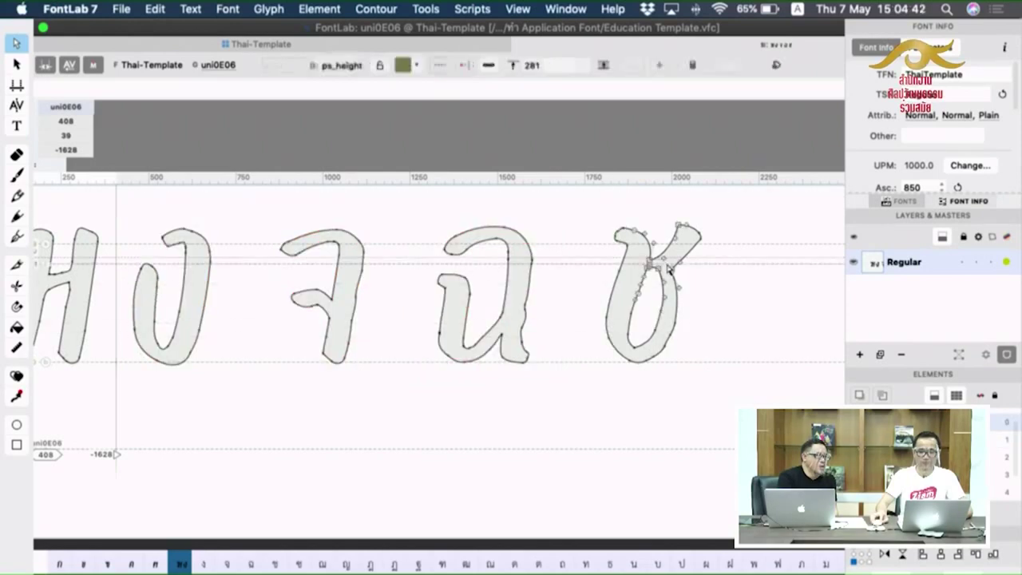
key(super+z)
drag(595, 217, 716, 359)
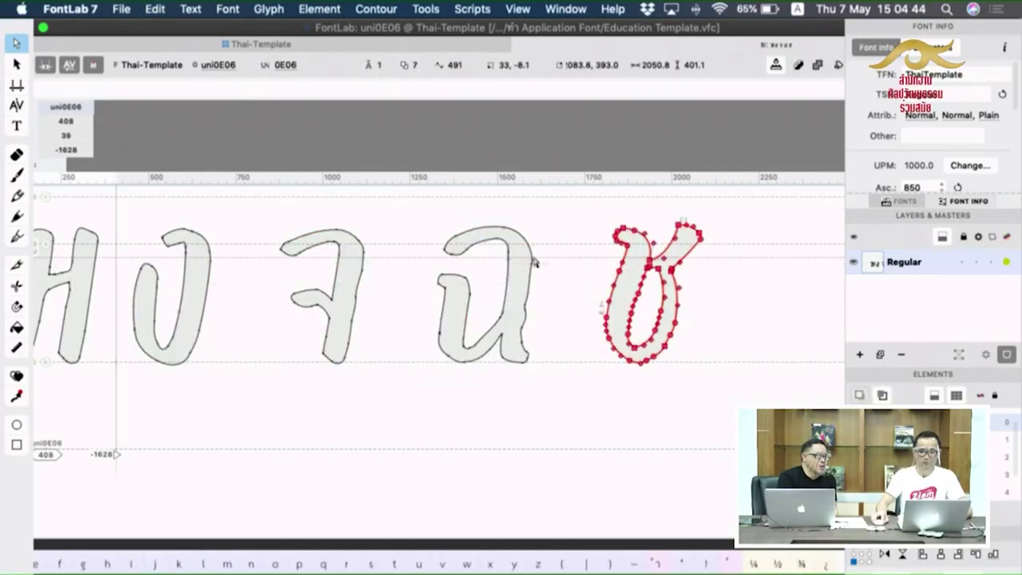
drag(492, 318, 428, 383)
drag(388, 222, 264, 397)
drag(227, 219, 126, 389)
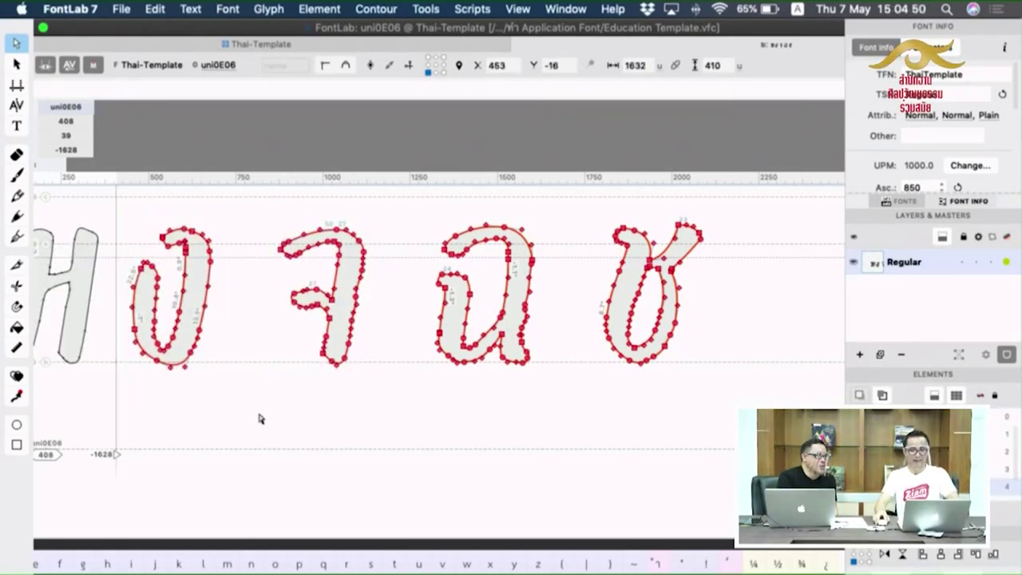
scroll(259, 419, left, 5)
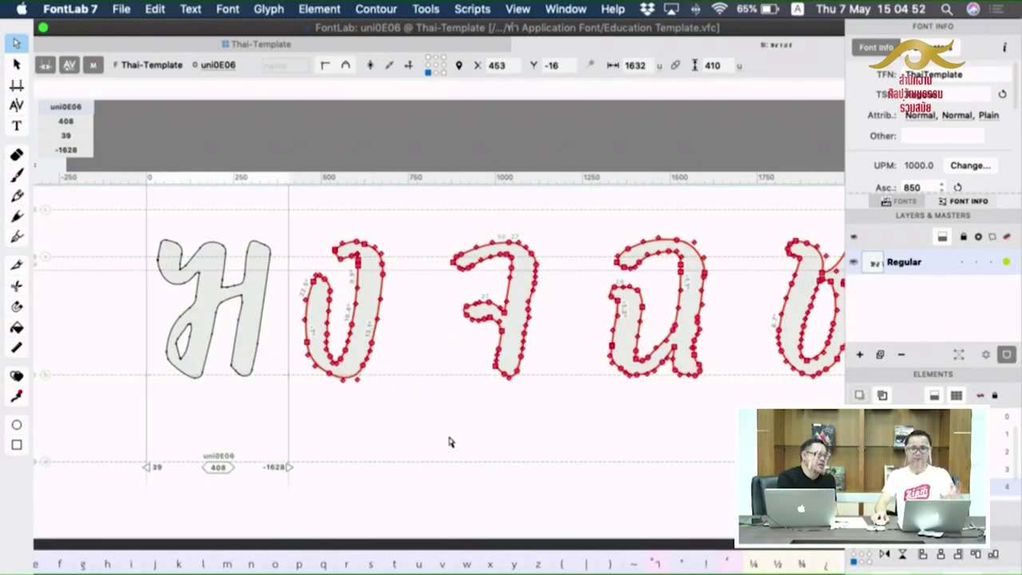
key(Delete)
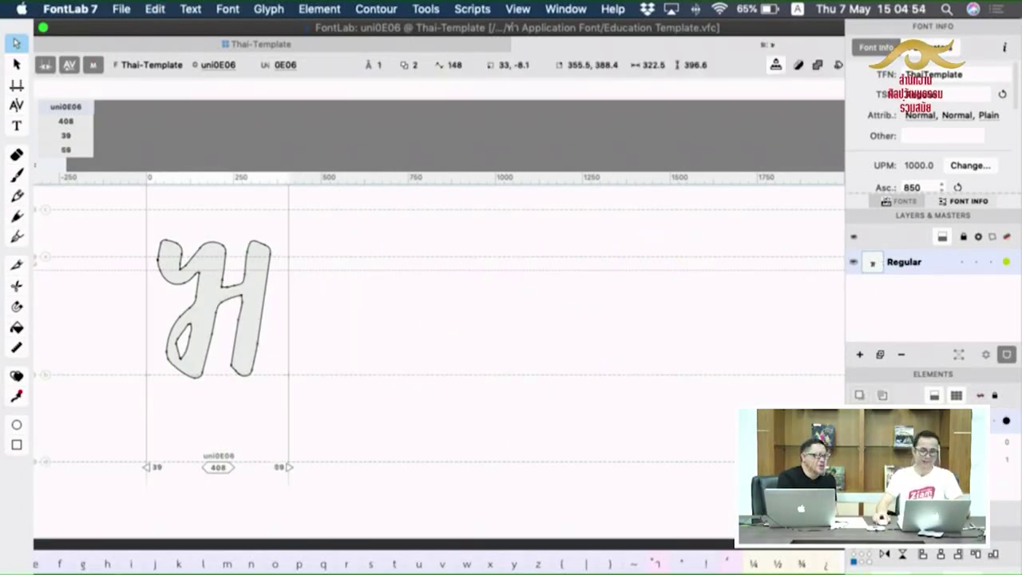
Find the template's ง in the glyph strip and open the uni0E07 glyph.
scroll(558, 502, right, 2)
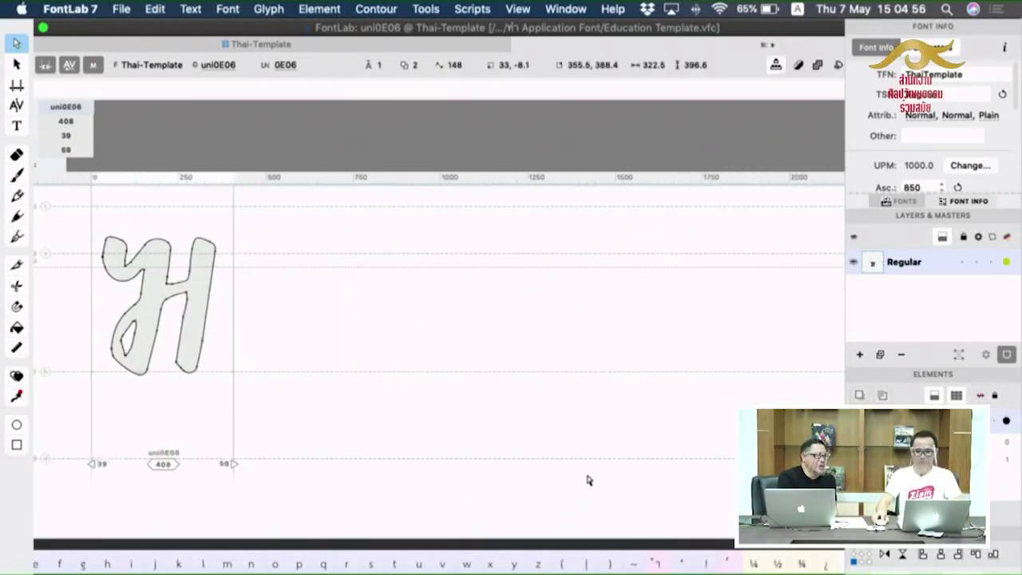
click(440, 567)
key(Right)
key(Right)
key(Right)
key(Right)
key(Right)
key(Right)
key(Right)
key(Right)
key(Right)
key(Right)
key(Right)
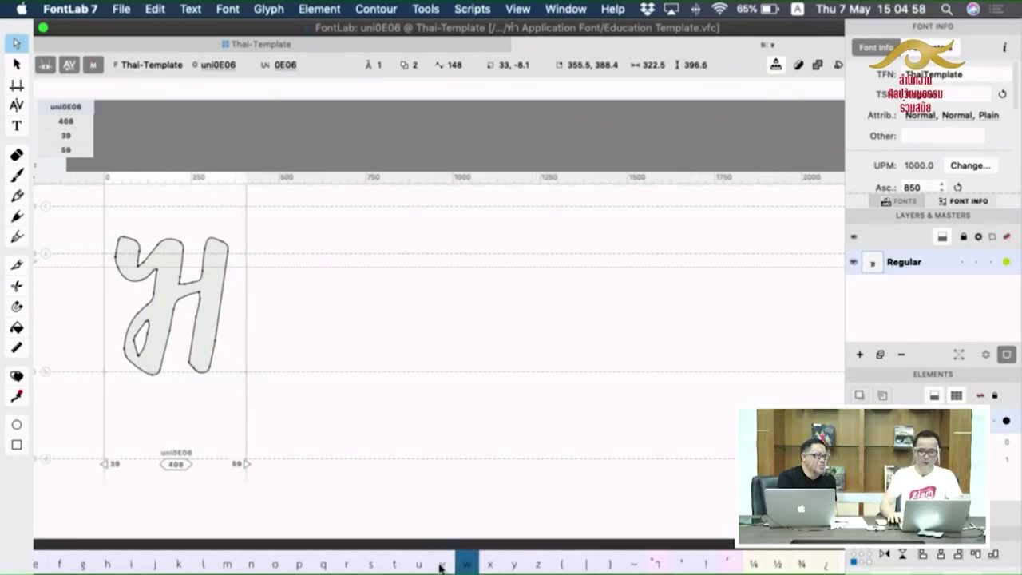
scroll(440, 566, right, 10)
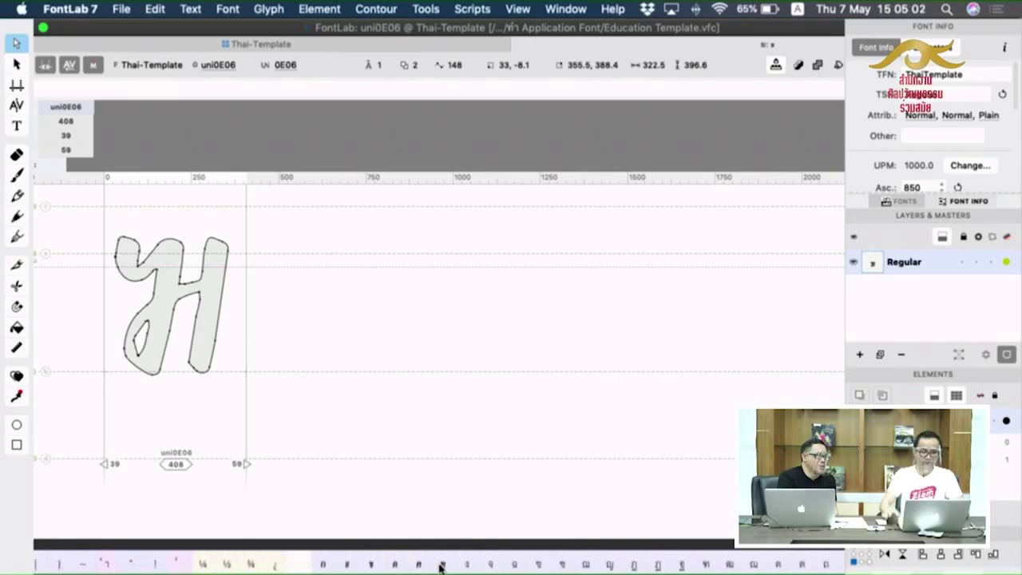
click(465, 564)
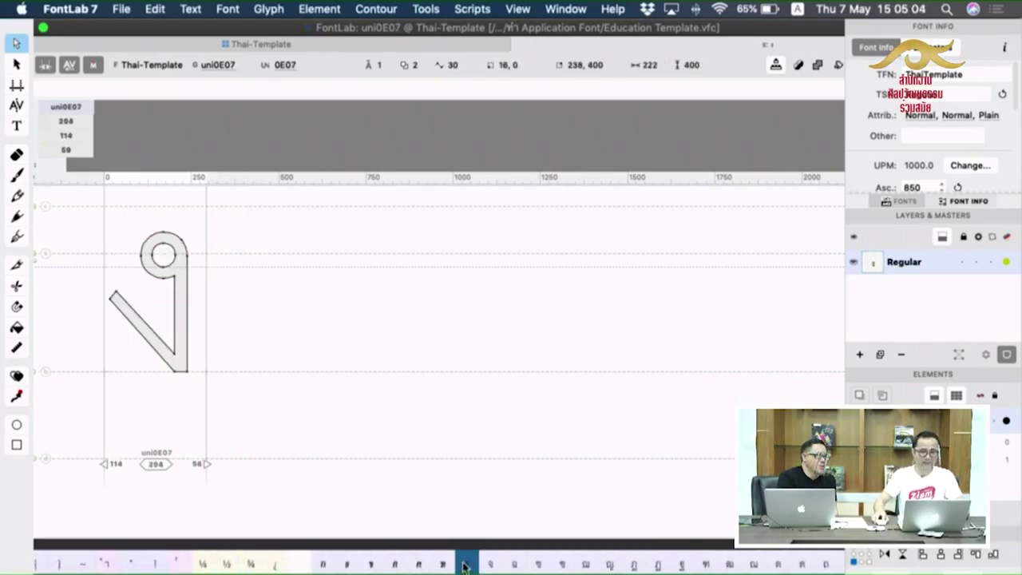
Replace the template's ง outline with the cut letters ง จ ฉ ช and shift them left until ง fits the glyph's width.
click(15, 61)
key(super+a)
key(Delete)
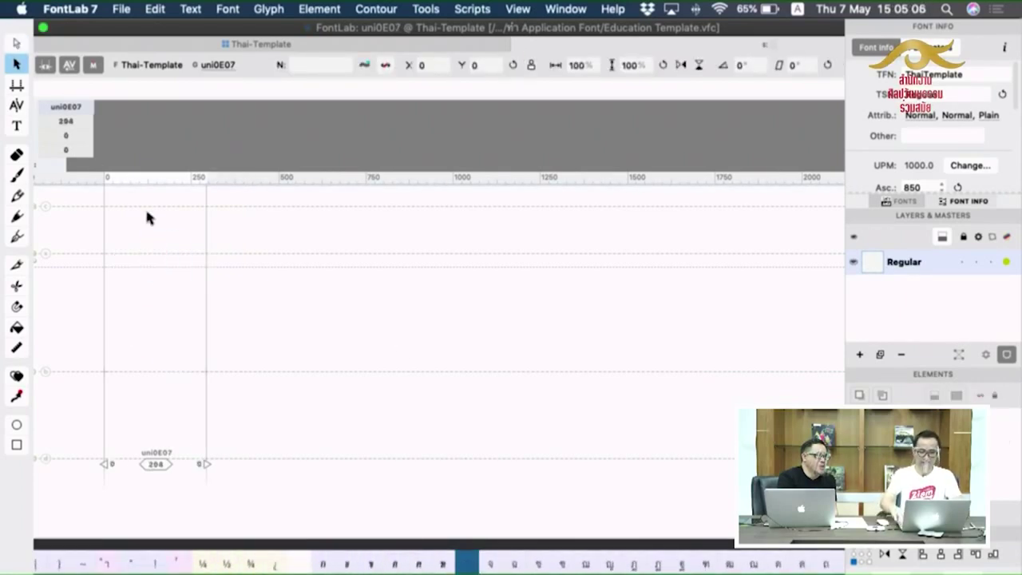
key(super+v)
drag(330, 359, 181, 357)
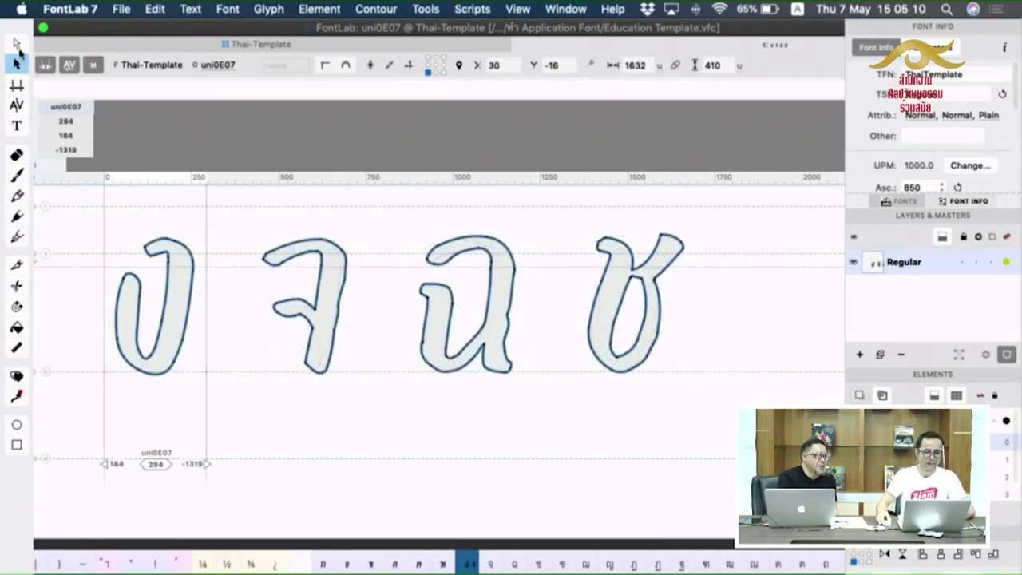
Select the contours of จ ฉ ช in uni0E07 and cut them out, leaving only ง.
click(17, 44)
drag(252, 235, 363, 383)
drag(402, 224, 519, 391)
drag(578, 227, 750, 415)
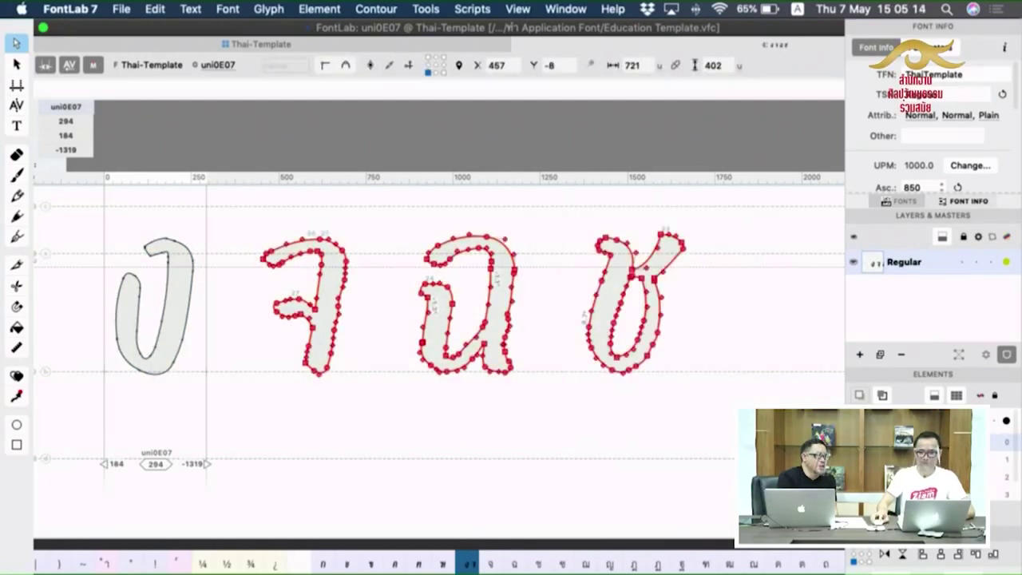
key(BackSpace)
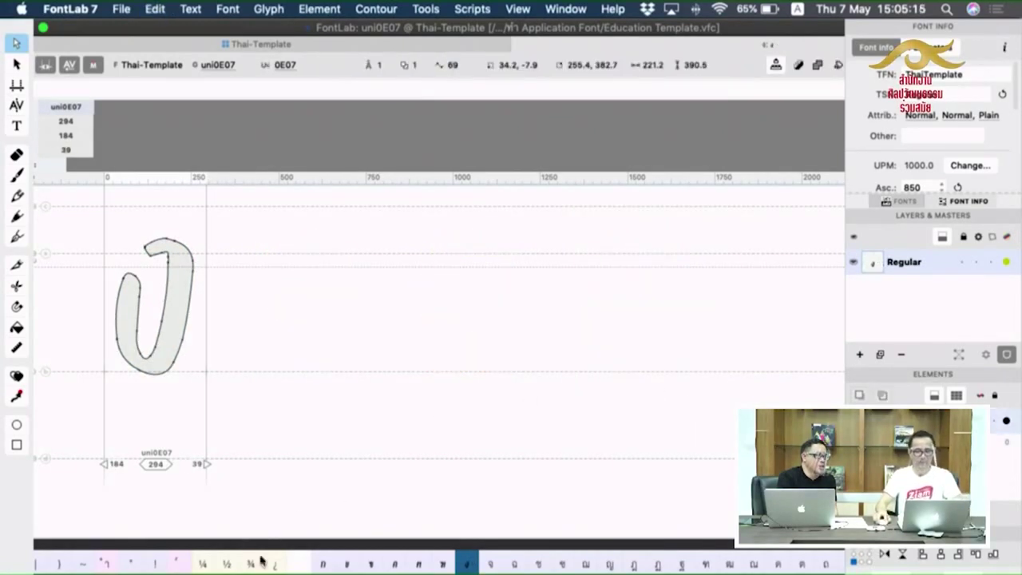
Open uni0E08, replace the template's จ with the cut จ ฉ ช, and shift them left to about X 35.
click(491, 565)
drag(278, 229, 98, 445)
key(BackSpace)
key(super+v)
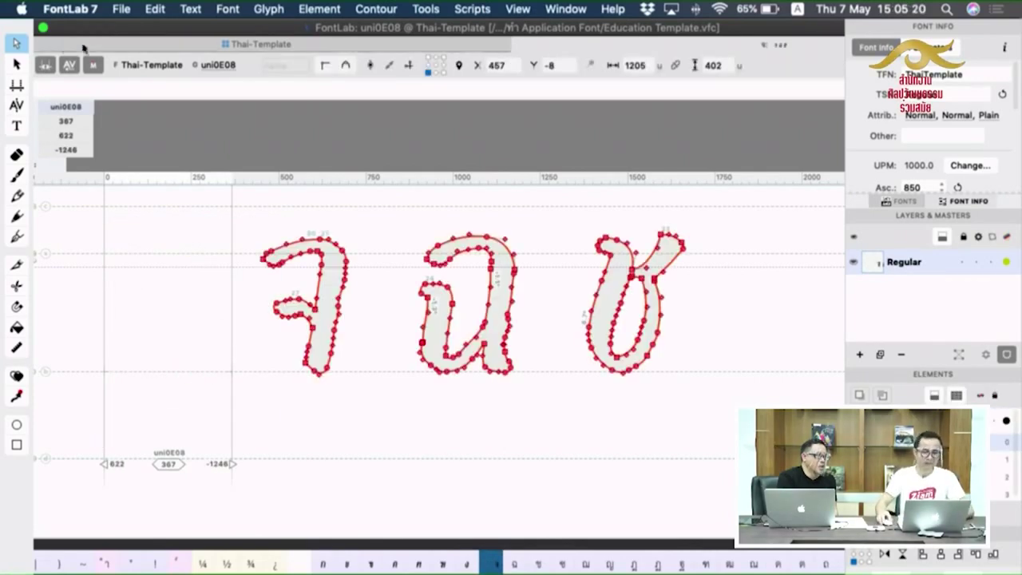
click(16, 63)
drag(335, 345, 186, 343)
Select the contours of ฉ and ช in uni0E08 and cut them out, leaving only จ.
click(14, 45)
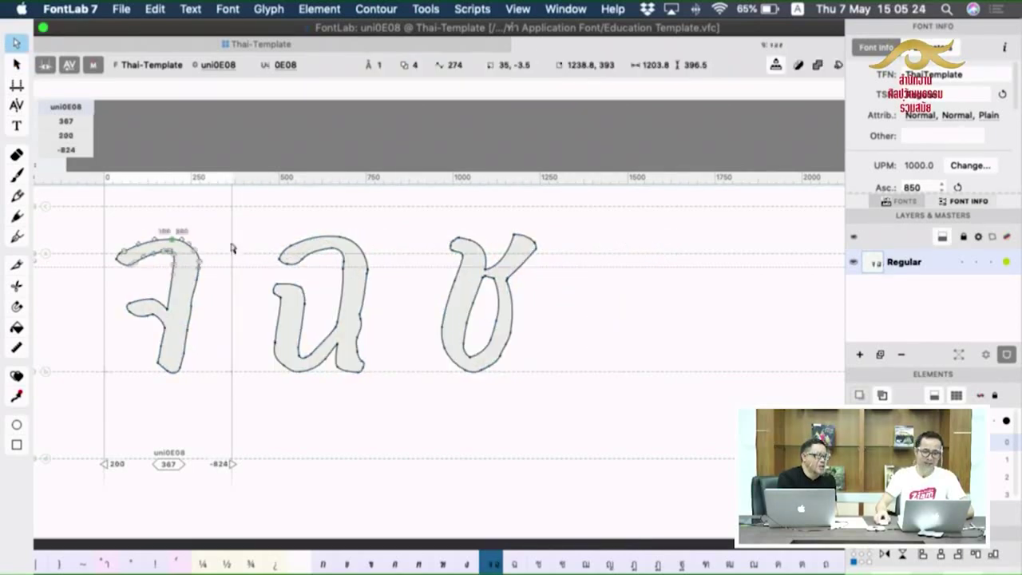
key(super+a)
drag(75, 214, 209, 407)
key(Delete)
Open the uni0E09 glyph and delete the template's original ฉ outline.
click(515, 565)
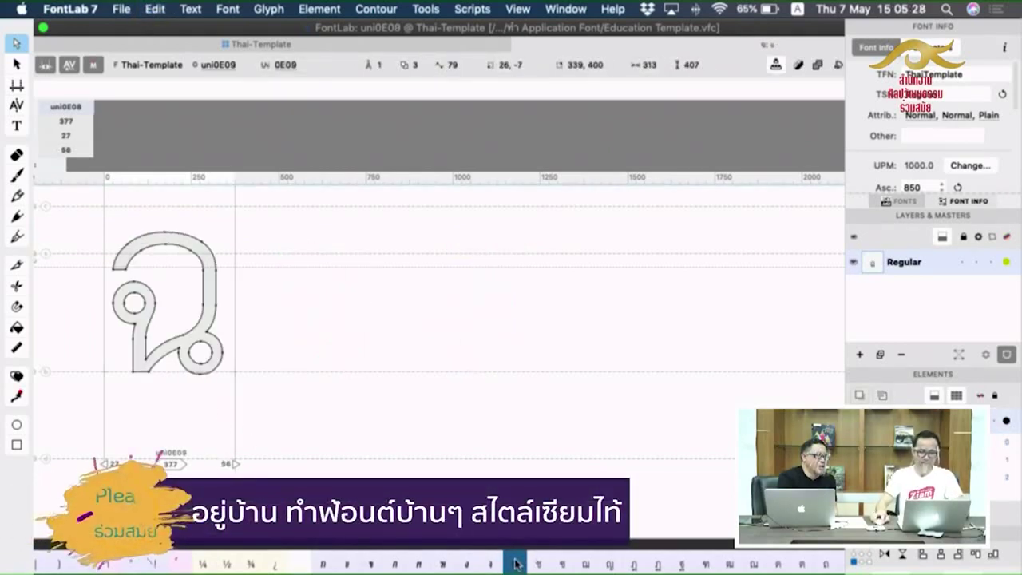
drag(80, 214, 276, 408)
key(Delete)
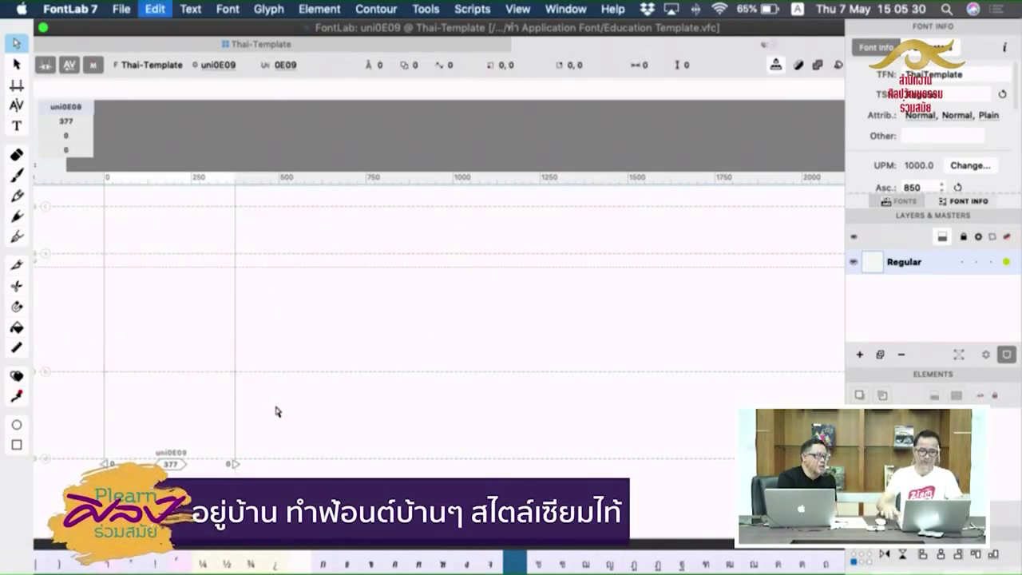
Paste ฉ and ช into uni0E09, shift them left to place ฉ at about X 54, and cut ช out.
key(super+v)
drag(340, 319, 189, 319)
drag(279, 364, 269, 388)
key(Delete)
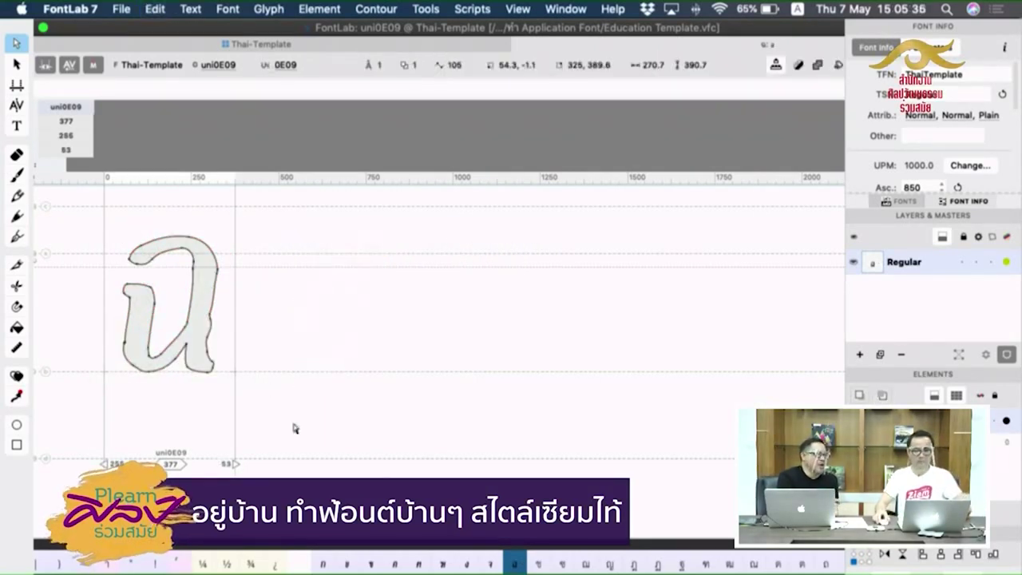
Open uni0E0A, replace the template's ช with the cut ช, and shift it left into the glyph's advance width.
click(540, 563)
drag(69, 232, 330, 423)
key(Delete)
key(super+v)
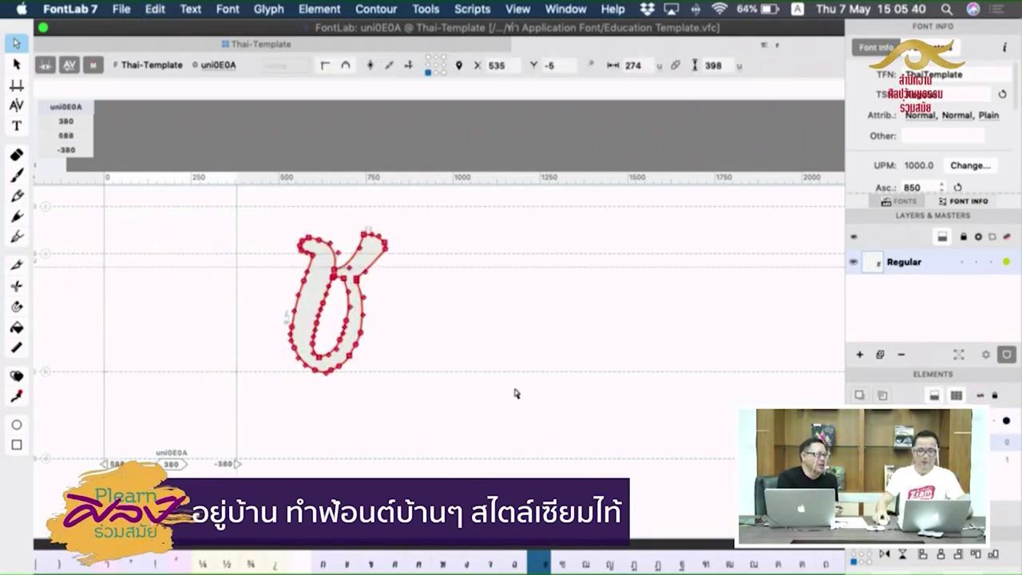
drag(352, 263, 184, 266)
key(space)
drag(329, 342, 479, 335)
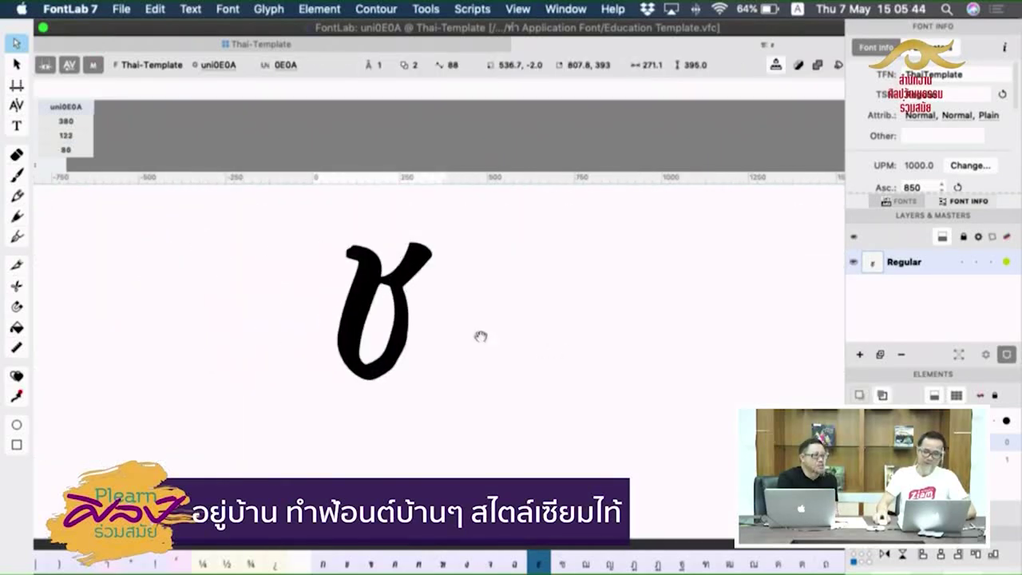
Switch to Illustrator, copy the next group of Thai letters starting with ซ, and return to FontLab.
key(super+Tab)
key(super+Tab)
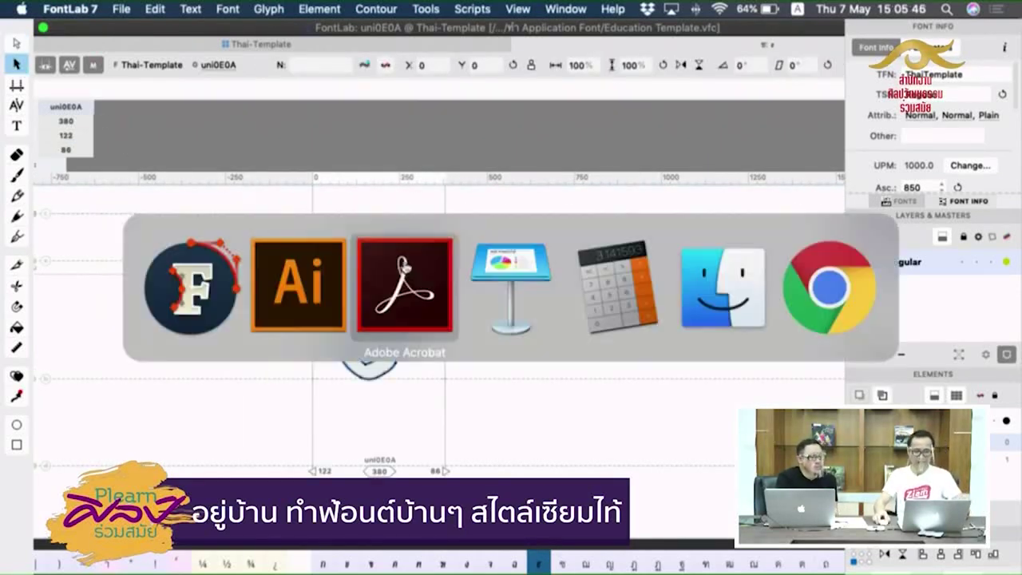
click(320, 275)
drag(517, 221, 371, 289)
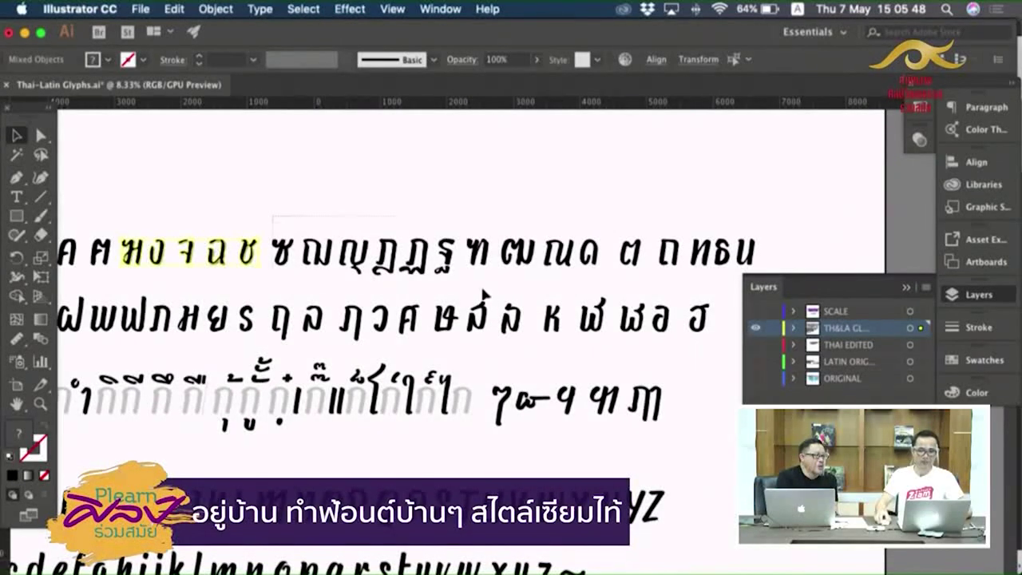
drag(484, 288, 484, 289)
key(super+Tab)
key(super+Tab)
key(super+shift+Tab)
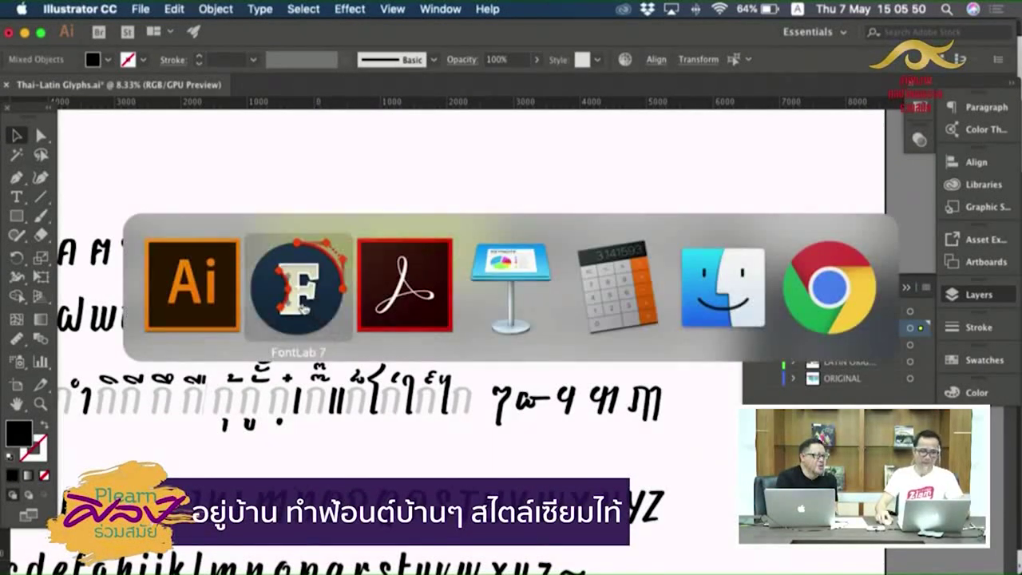
Open uni0E0B, replace the template's ซ with the copied letter group using rounded coordinates, and place ซ at about X 42.
click(563, 563)
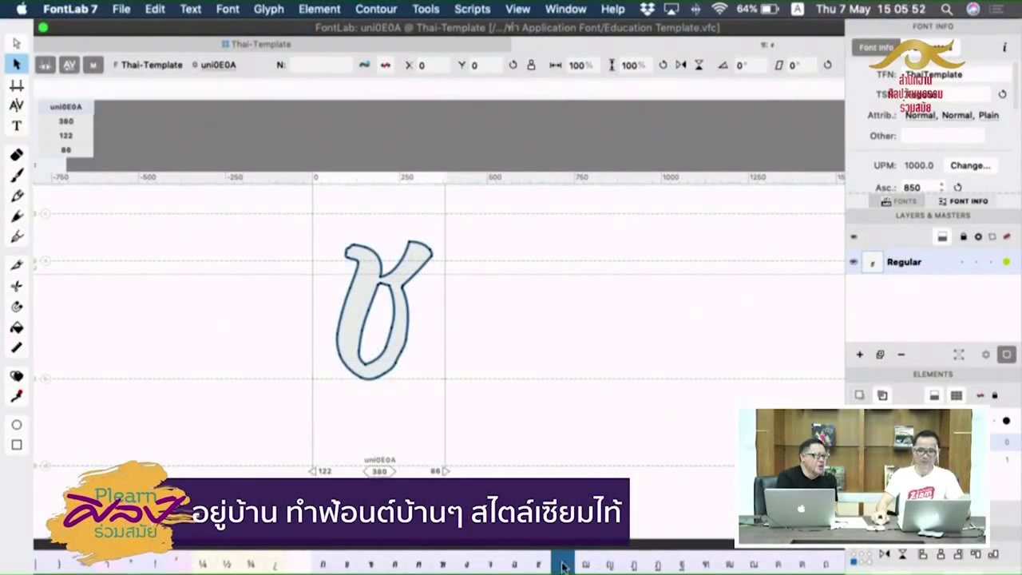
key(super+a)
key(BackSpace)
key(super+v)
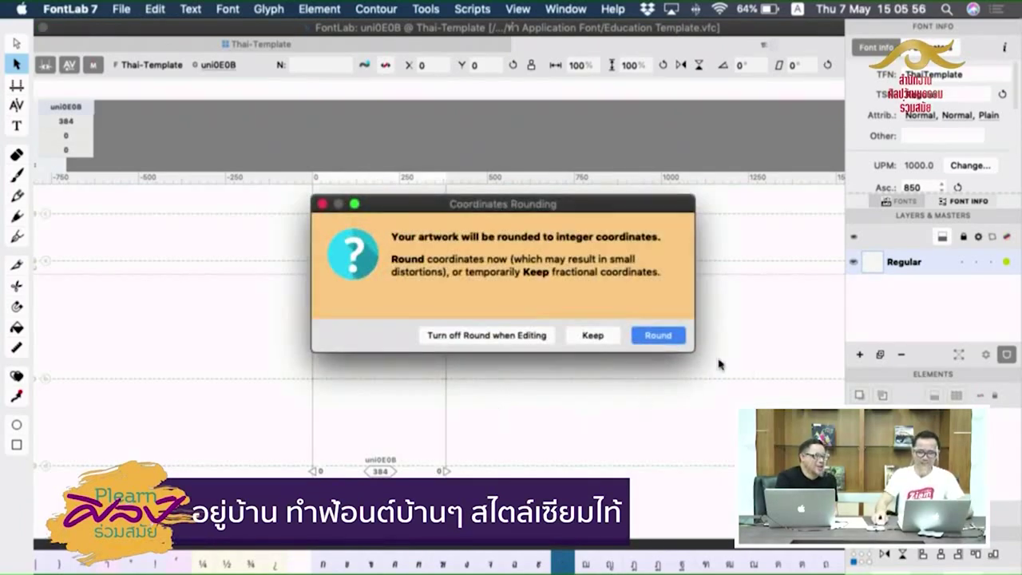
click(658, 335)
drag(86, 391, 99, 433)
key(space)
drag(262, 428, 102, 317)
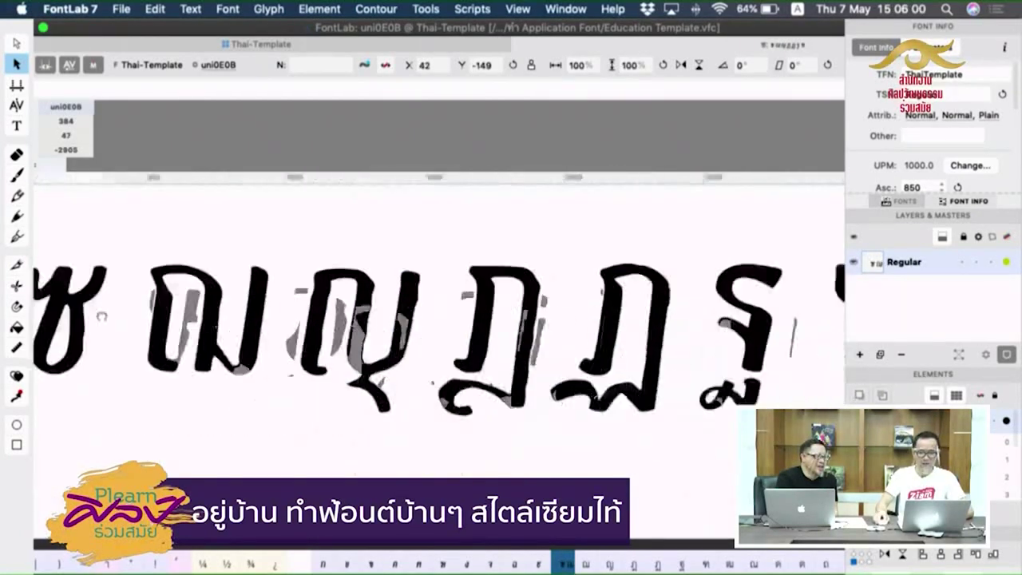
scroll(502, 276, right, 5)
scroll(628, 372, left, 5)
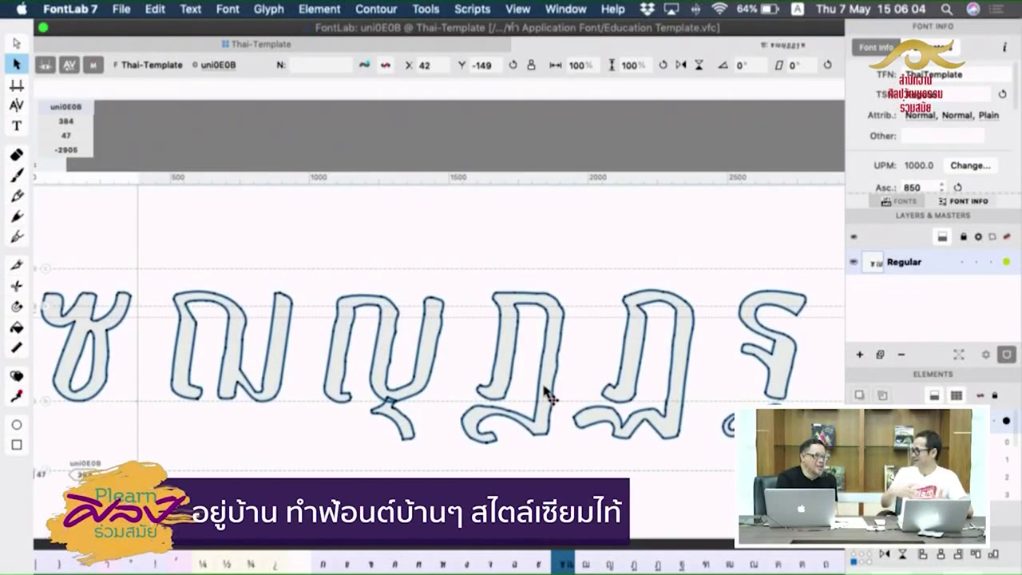
scroll(547, 394, left, 3)
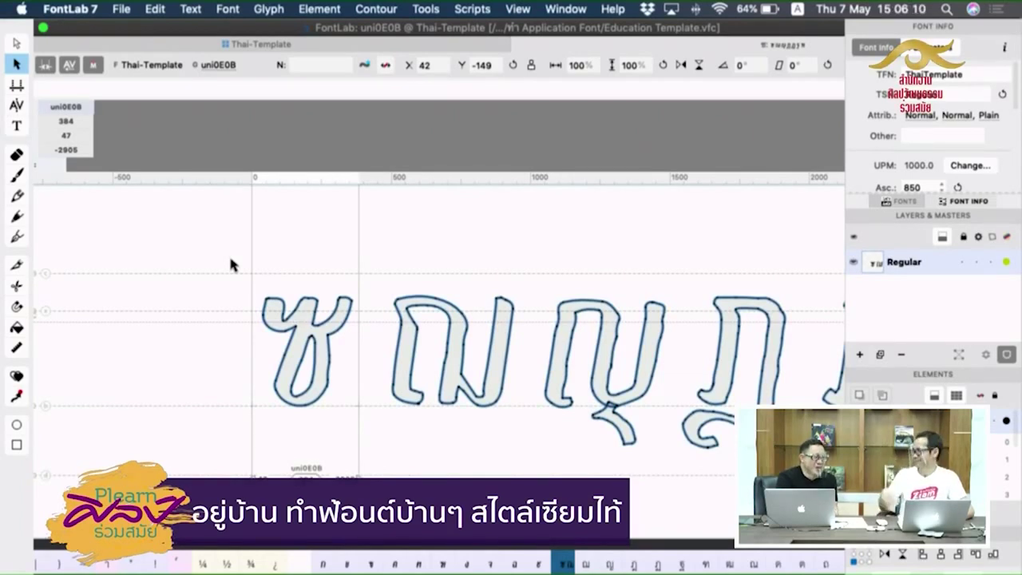
Select every contour except ซ and cut the remaining letters out of uni0E0B.
click(16, 42)
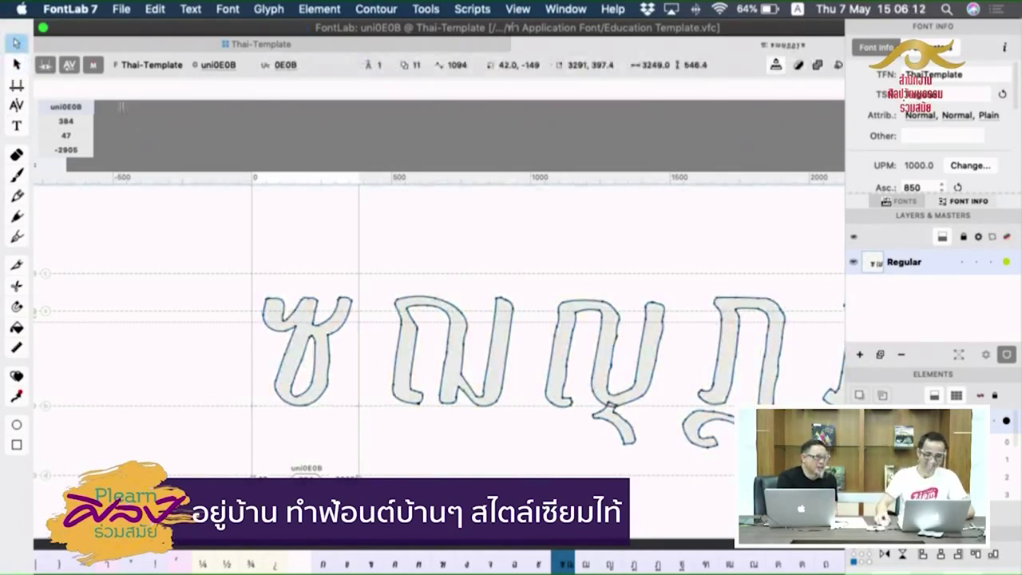
key(super+a)
drag(247, 278, 367, 435)
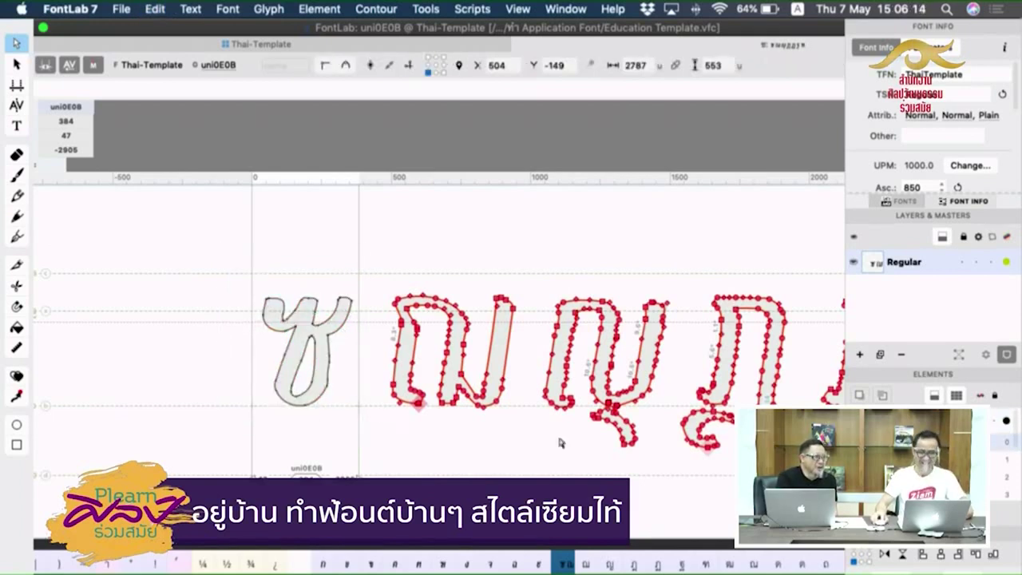
scroll(559, 442, right, 3)
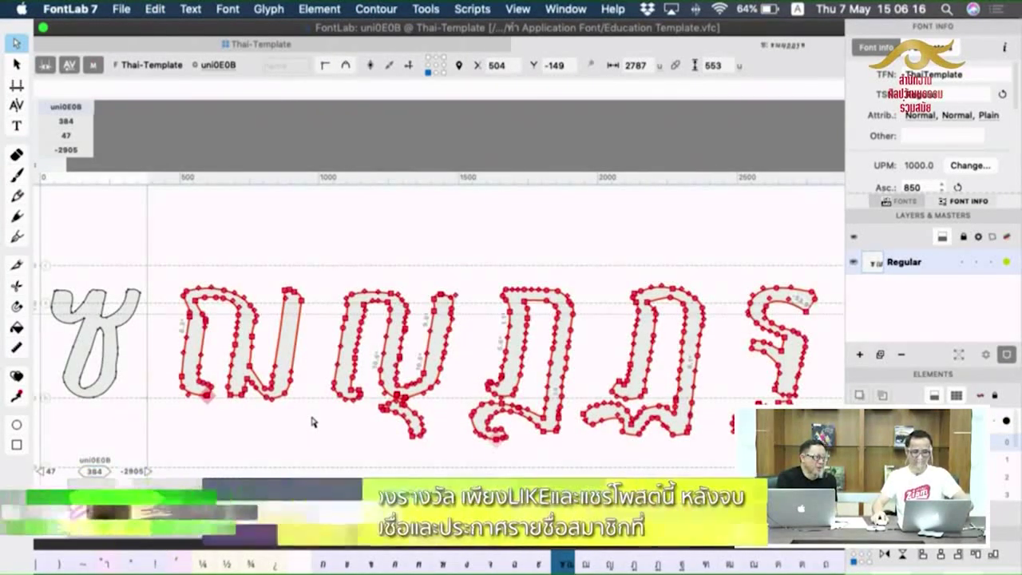
key(super+x)
Open uni0E0C, replace the template's ฌ with the cut letters, and shift them left to about X 36.
click(586, 564)
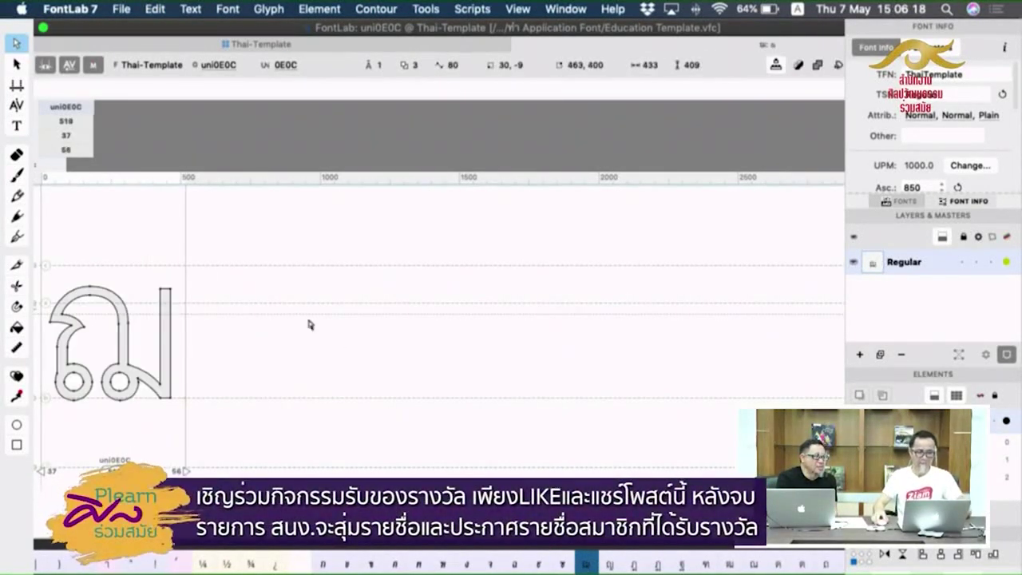
drag(310, 324, 616, 344)
click(17, 64)
drag(273, 226, 704, 551)
key(super+a)
key(BackSpace)
key(super+v)
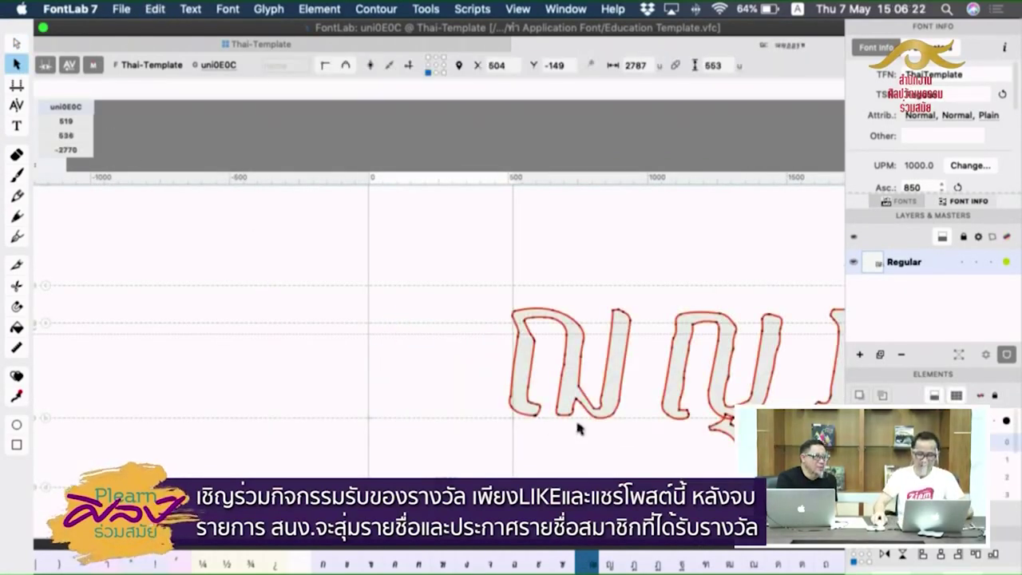
drag(595, 408, 463, 407)
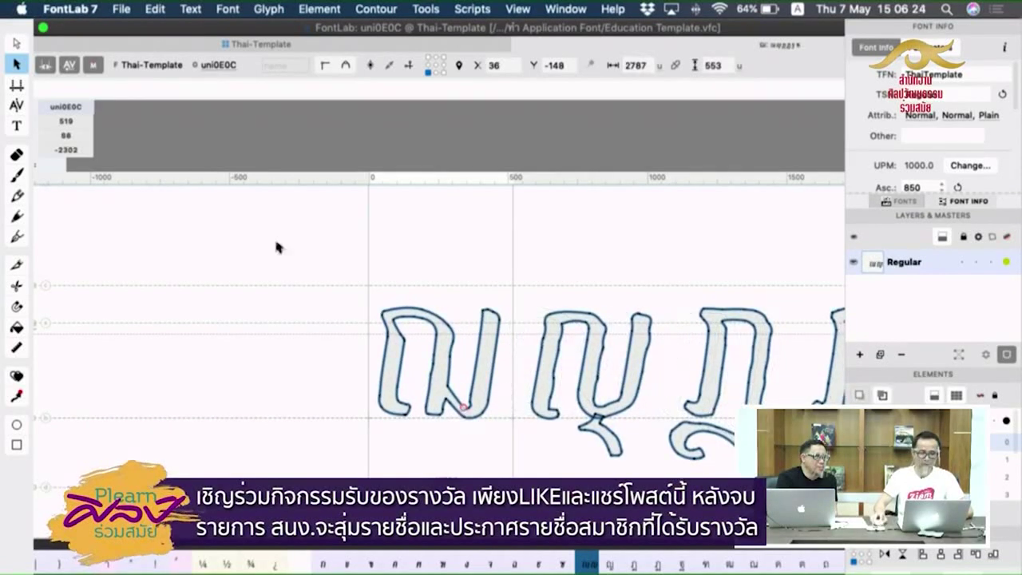
Keep only ฌ in uni0E0C by selecting all the letters after it and cutting them out.
key(a)
drag(298, 235, 449, 426)
key(super+a)
drag(338, 254, 516, 462)
key(Delete)
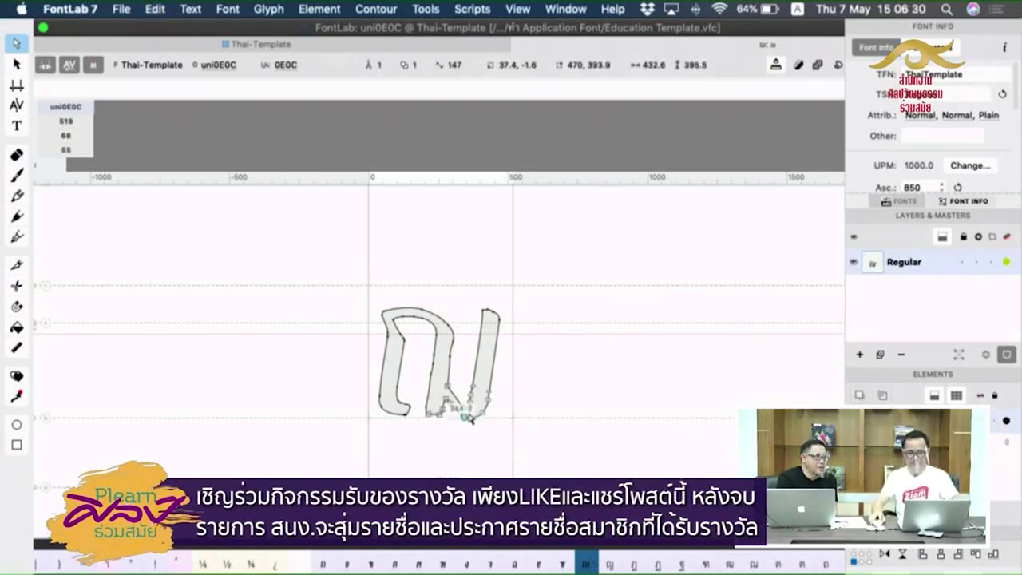
Open uni0E0D, replace the template's ญ with the cut letters, and shift them left to place ญ at about X 42.
click(613, 565)
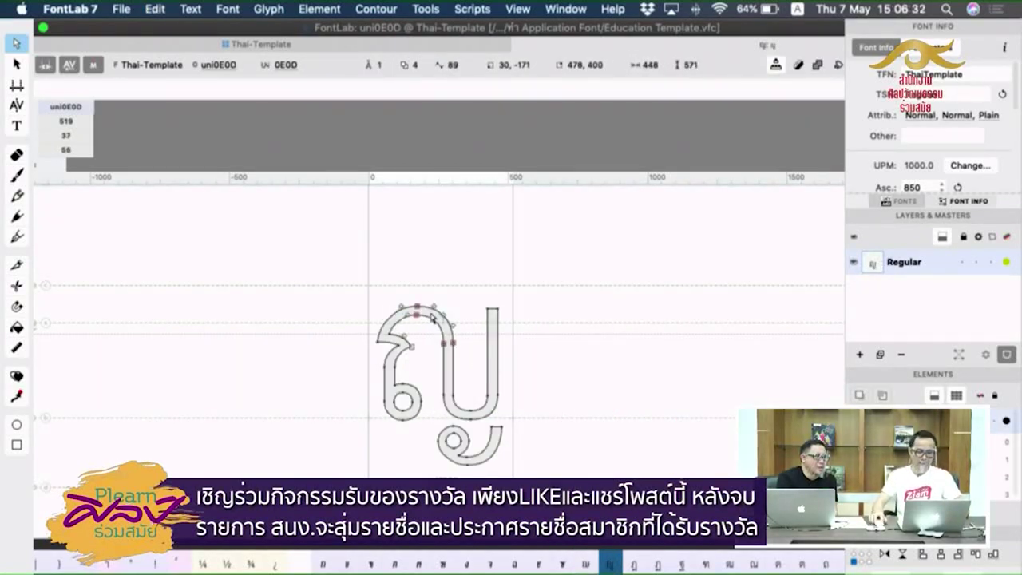
key(super+a)
key(Delete)
key(super+v)
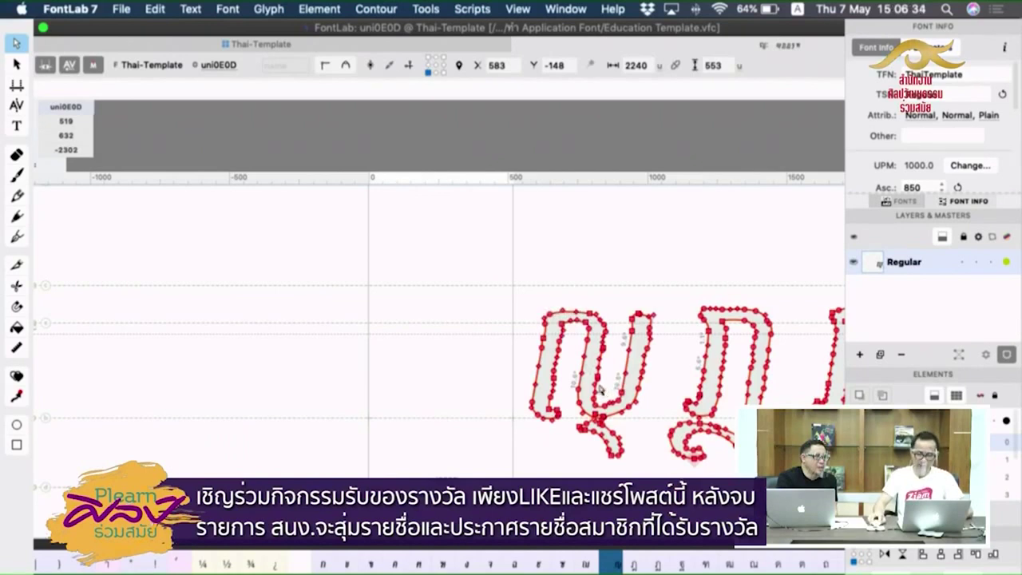
drag(582, 374, 431, 375)
Select all letters after ญ, check the join of its lower tail up close, and cut the selected letters out of uni0E0D.
drag(302, 237, 509, 474)
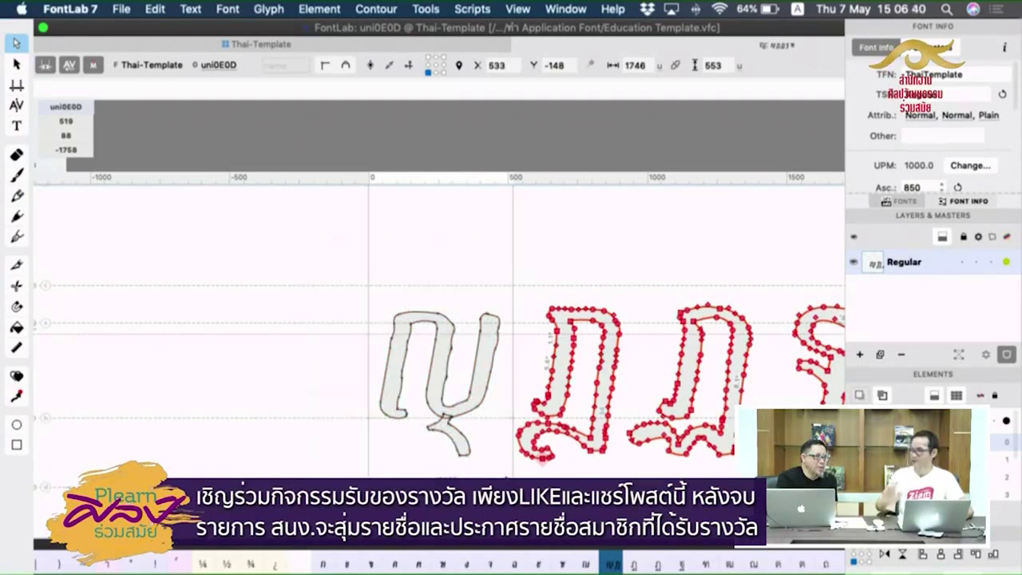
drag(389, 383, 484, 473)
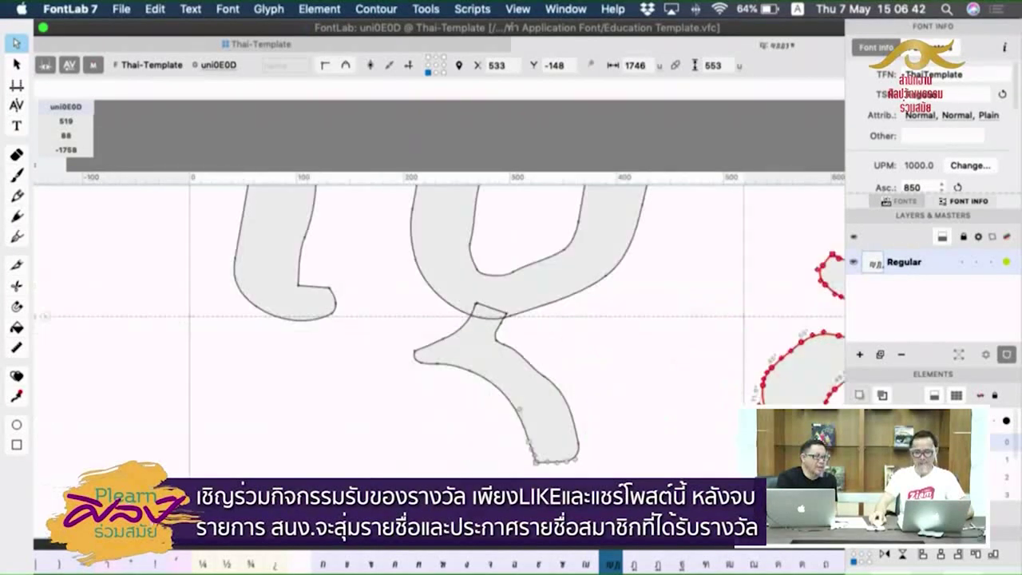
click(491, 312)
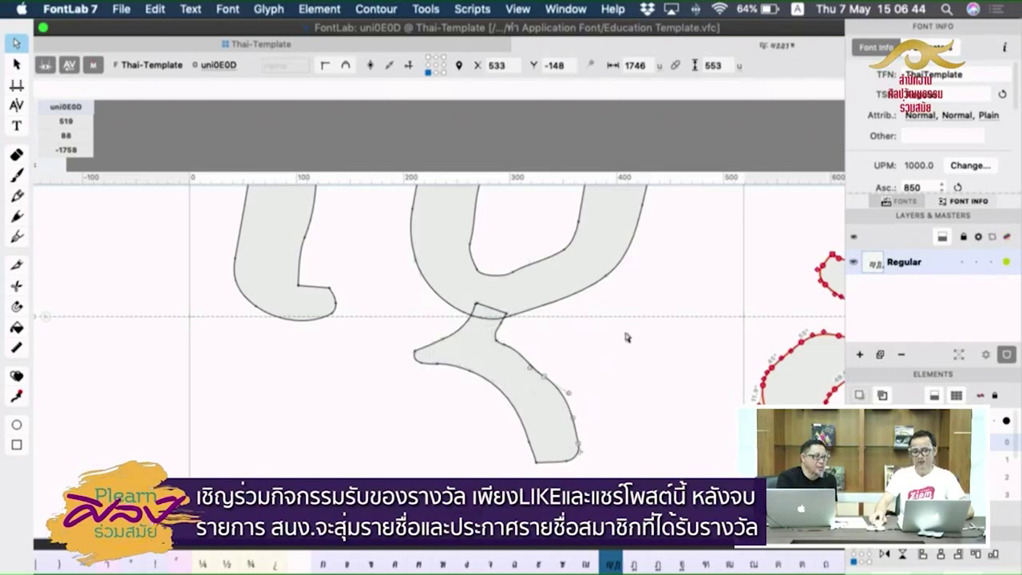
alt+super+click(731, 280)
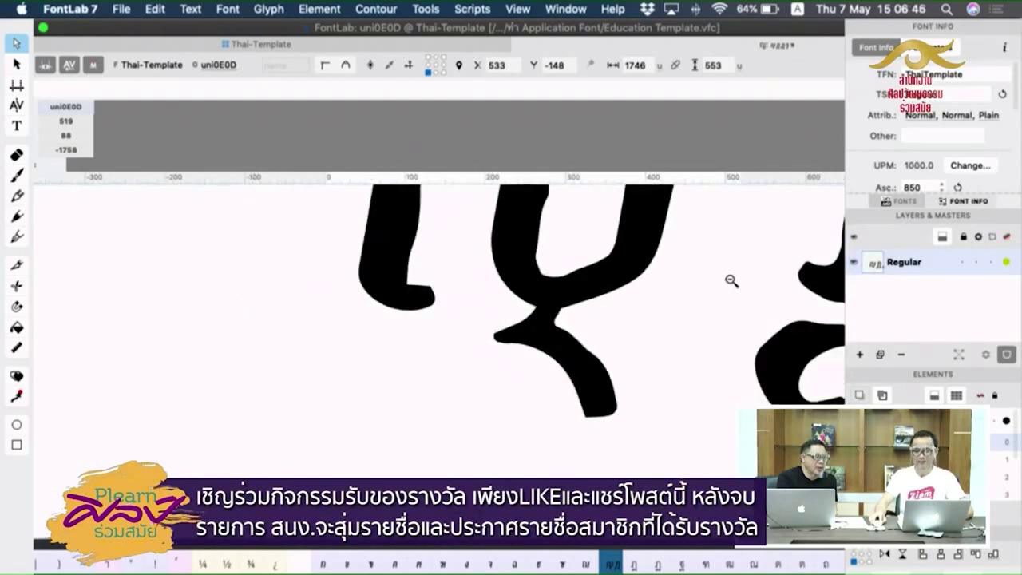
alt+super+click(731, 281)
scroll(731, 280, down, 2)
alt+super+click(705, 289)
drag(707, 291, 282, 404)
key(super+x)
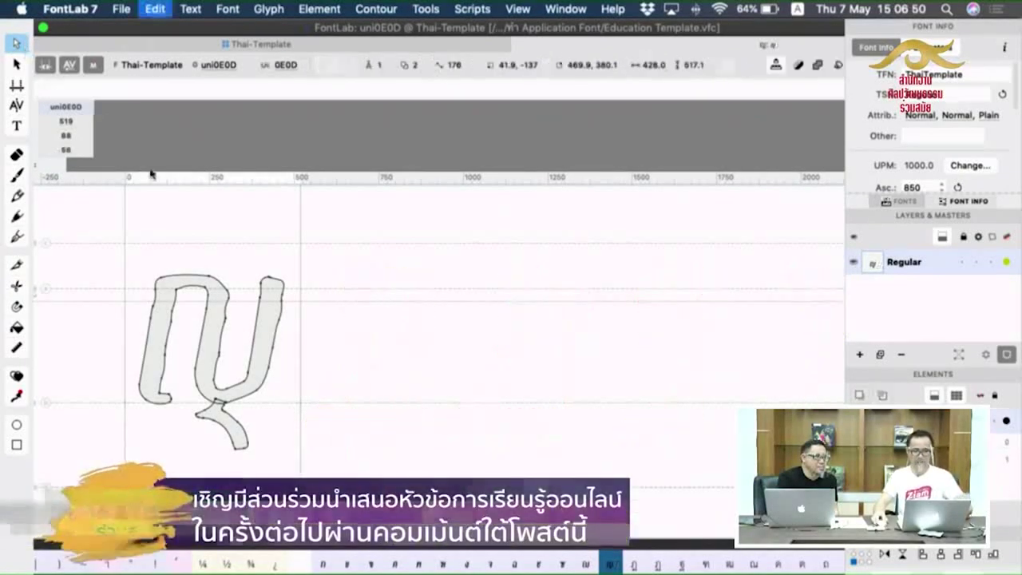
Open uni0E0E, replace the template's ฎ with the cut letters, and shift them left to about X 0.
click(636, 566)
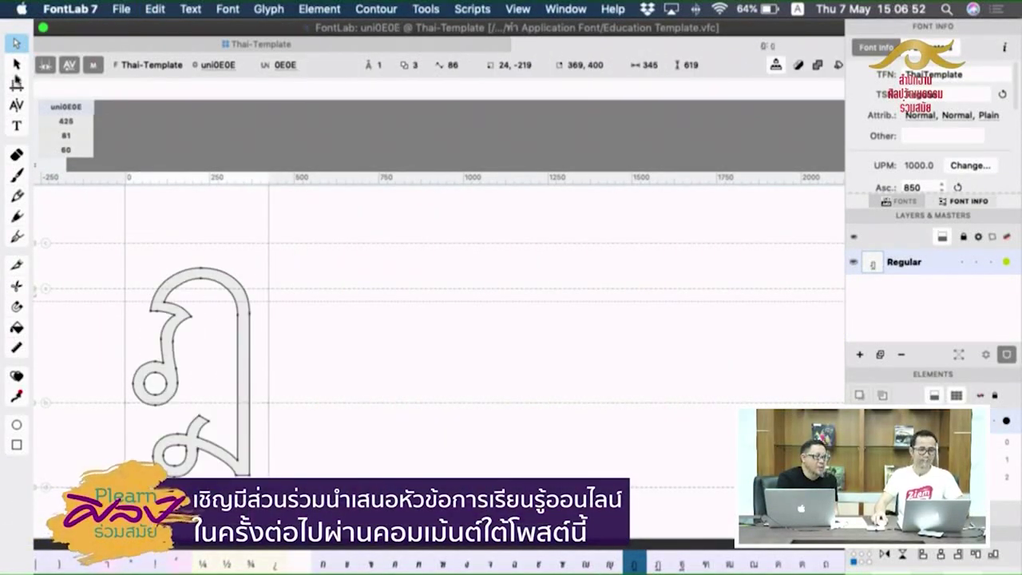
click(17, 65)
key(super+a)
key(Delete)
key(super+v)
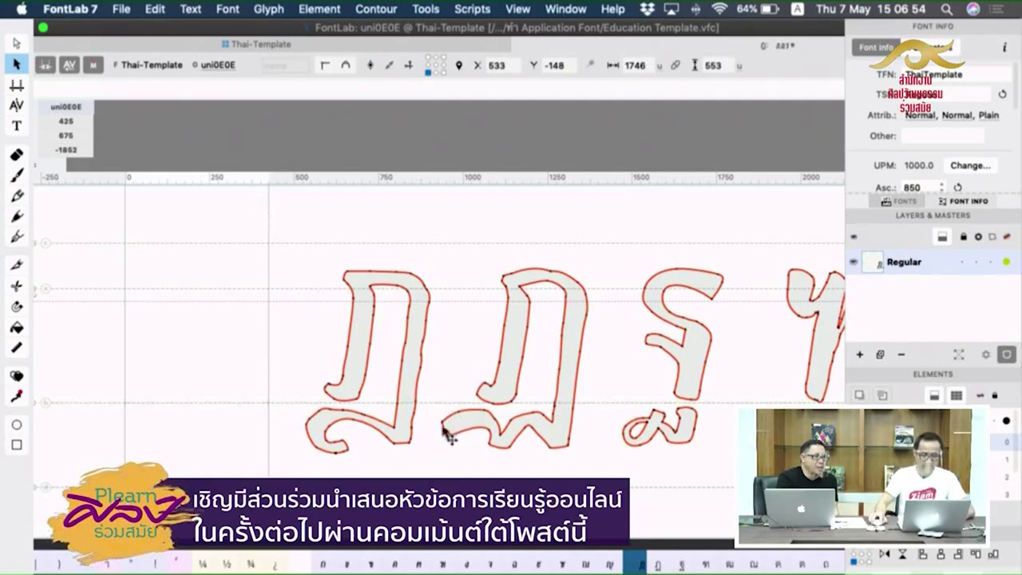
drag(403, 392, 215, 392)
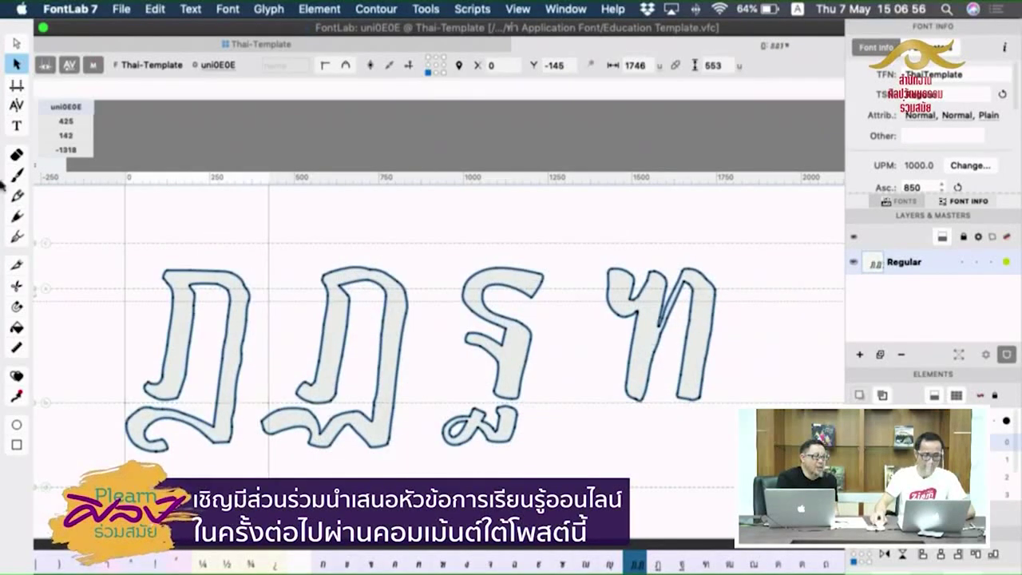
Select ฏ, ฐ and ฑ without ฎ and cut them out of uni0E0E.
click(16, 44)
key(super+a)
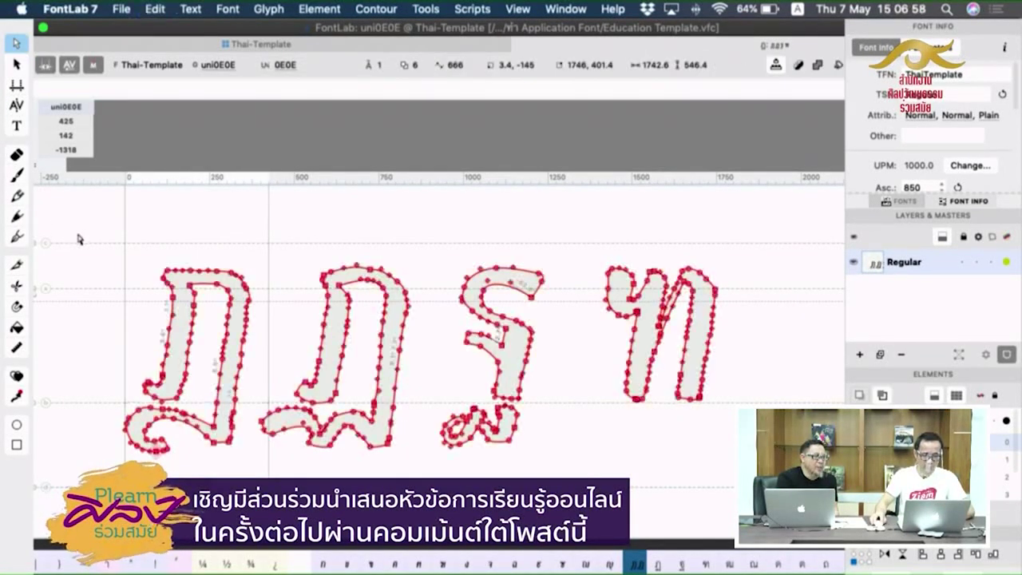
drag(87, 232, 257, 482)
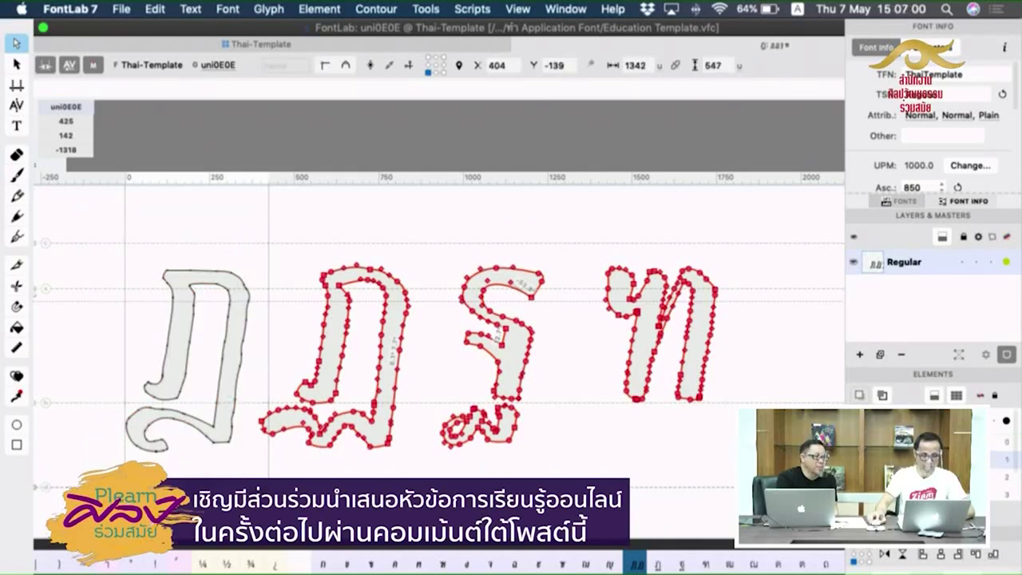
key(Delete)
Open uni0E0F, replace the template's ฏ with the cut letters, and shift them left by about 430 units.
click(659, 565)
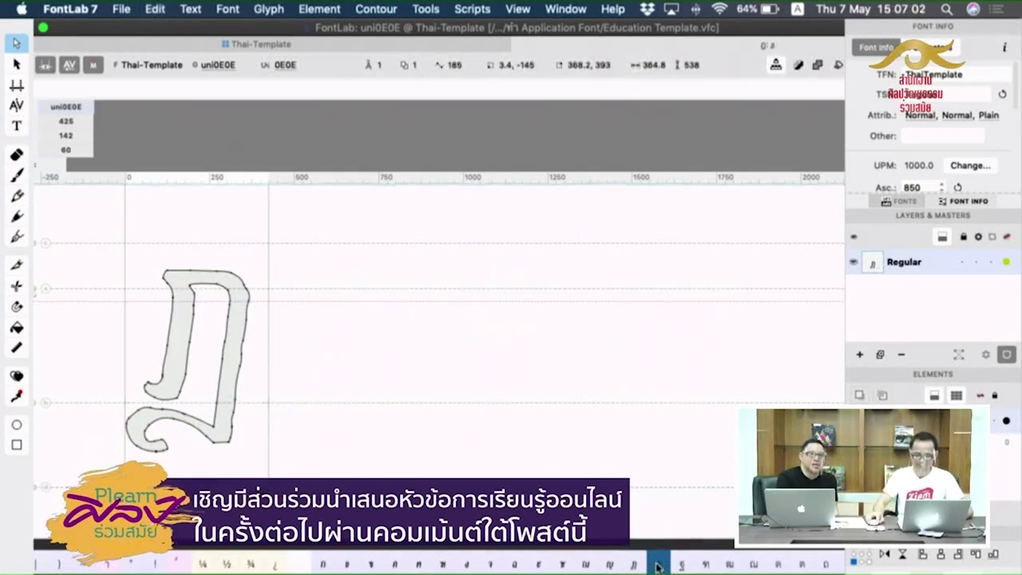
key(super+a)
key(Delete)
key(super+v)
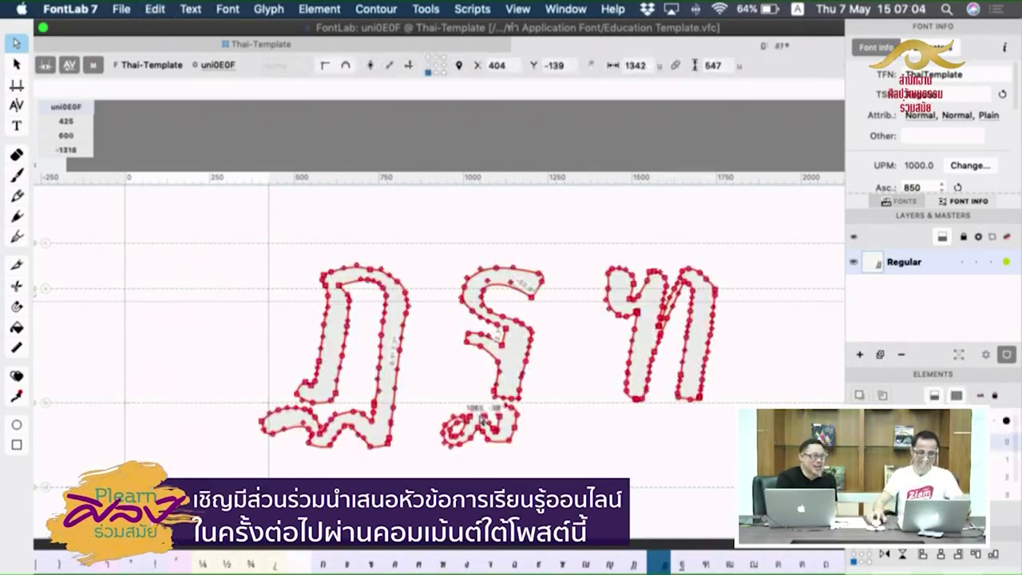
key(v)
drag(324, 375, 209, 369)
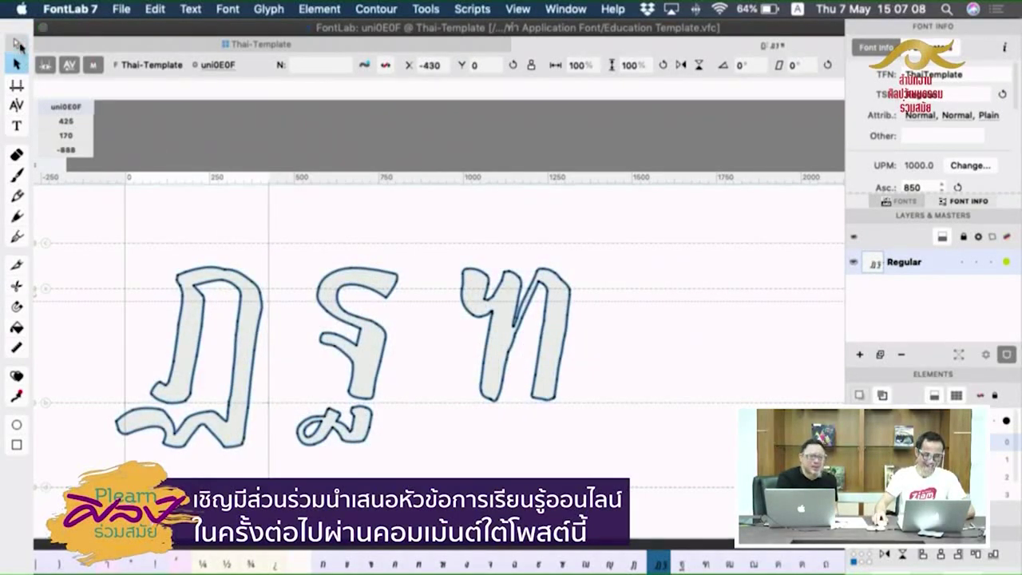
Select ฐ and ฑ and cut them out of uni0E0F, leaving only ฏ.
key(a)
drag(646, 217, 276, 477)
key(BackSpace)
Open uni0E10, replace the template's ฐ with the cut ฐ and ฑ, and shift them left to about X 5.
click(681, 566)
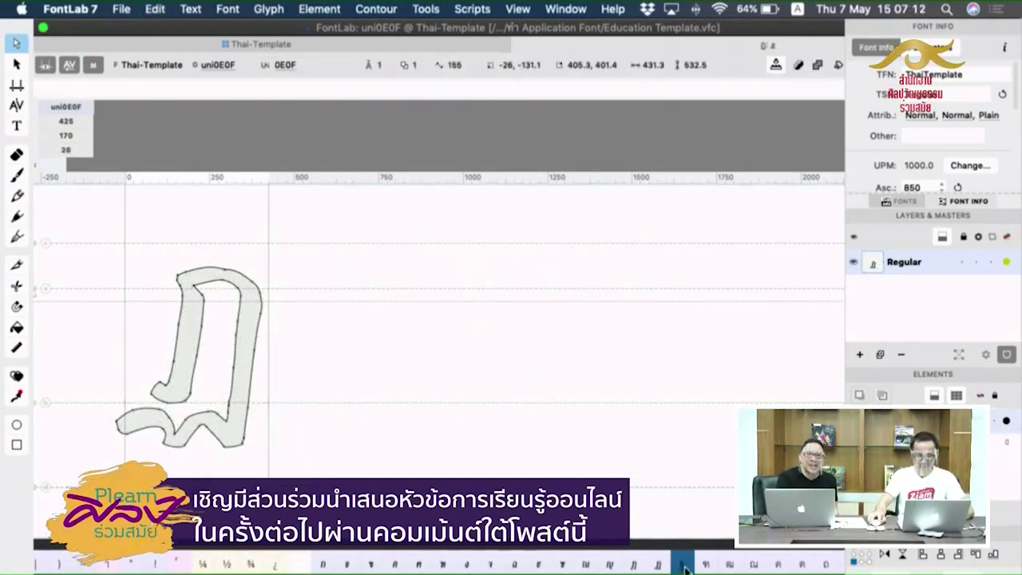
click(16, 67)
key(space)
drag(284, 337, 457, 346)
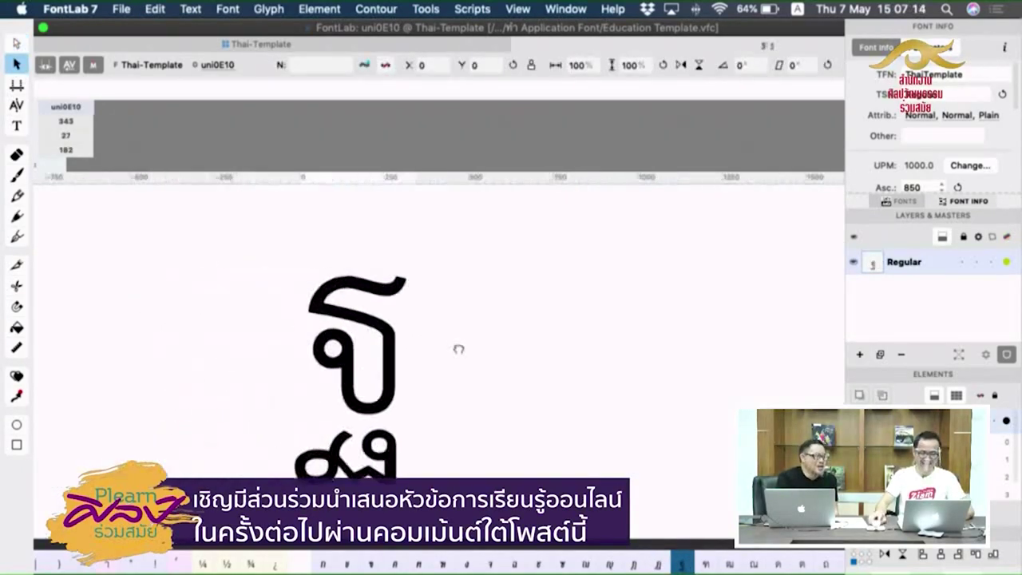
key(BackSpace)
key(super+v)
drag(529, 411, 368, 409)
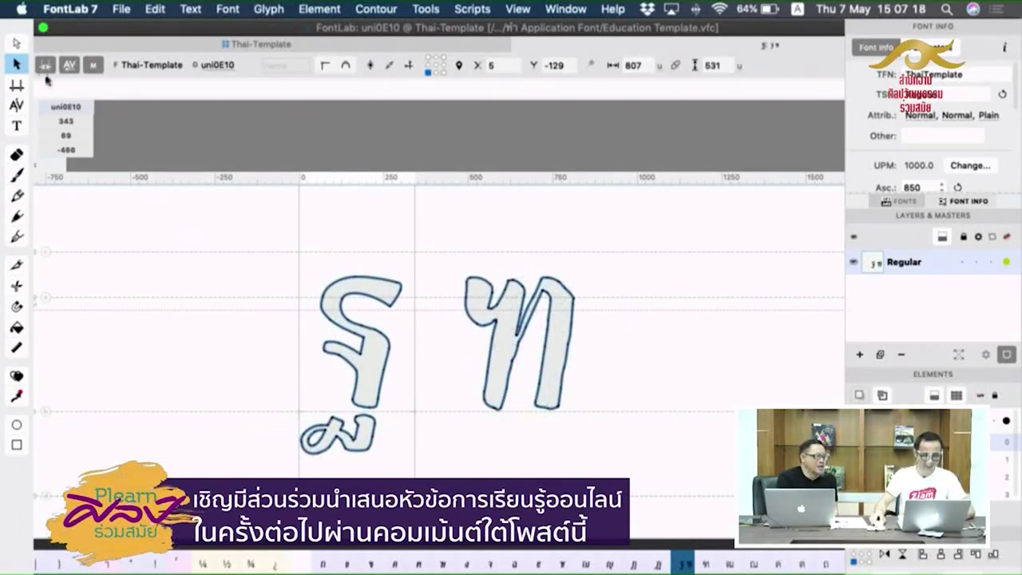
Select ฑ and cut it out of uni0E10, leaving only ฐ.
click(18, 47)
drag(619, 228, 451, 431)
key(BackSpace)
Open uni0E11, replace the template's ฑ with the cut ฑ, and shift it left by about 436 units into the advance width.
click(705, 566)
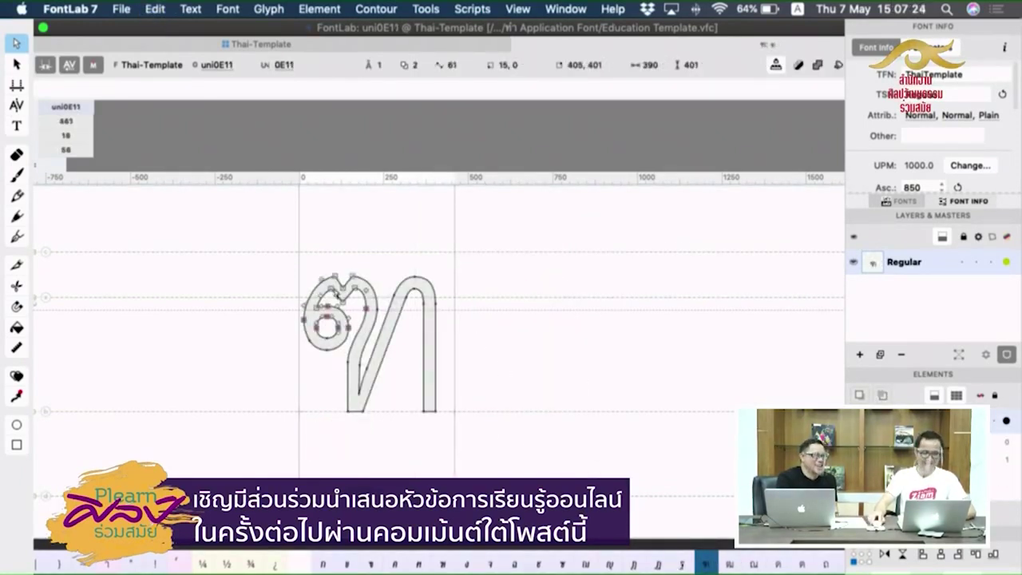
drag(249, 219, 592, 477)
key(BackSpace)
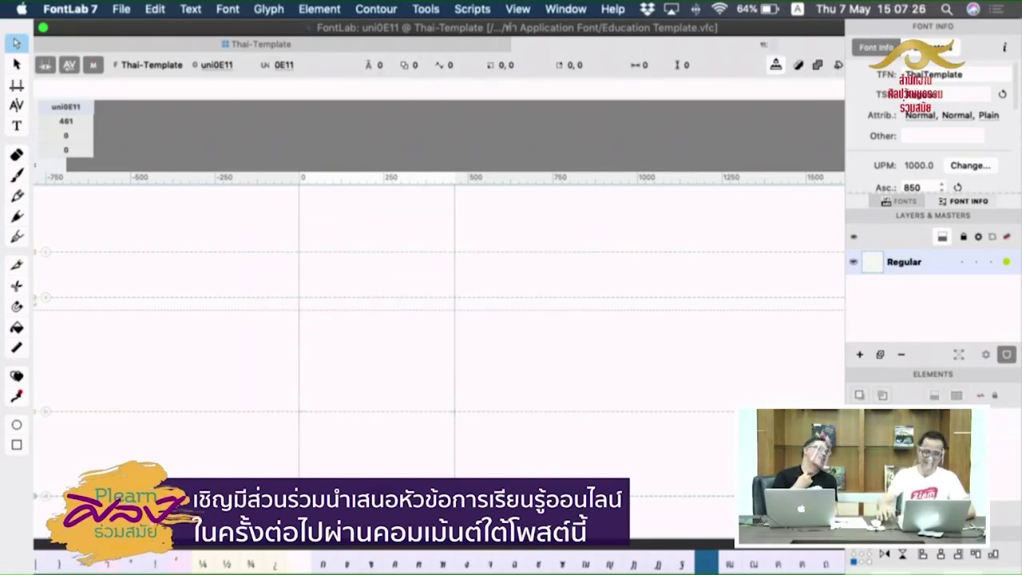
key(super+v)
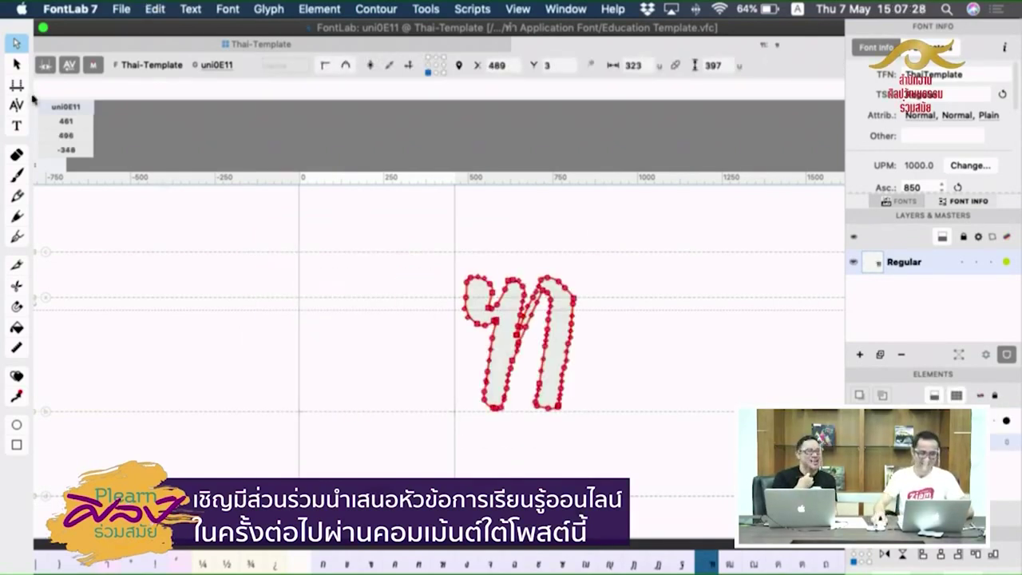
key(v)
drag(485, 392, 333, 399)
Deselect ฑ and return to the font window to review the filled Thai glyphs.
click(534, 390)
key(space)
drag(517, 386, 551, 393)
alt+super+click(534, 349)
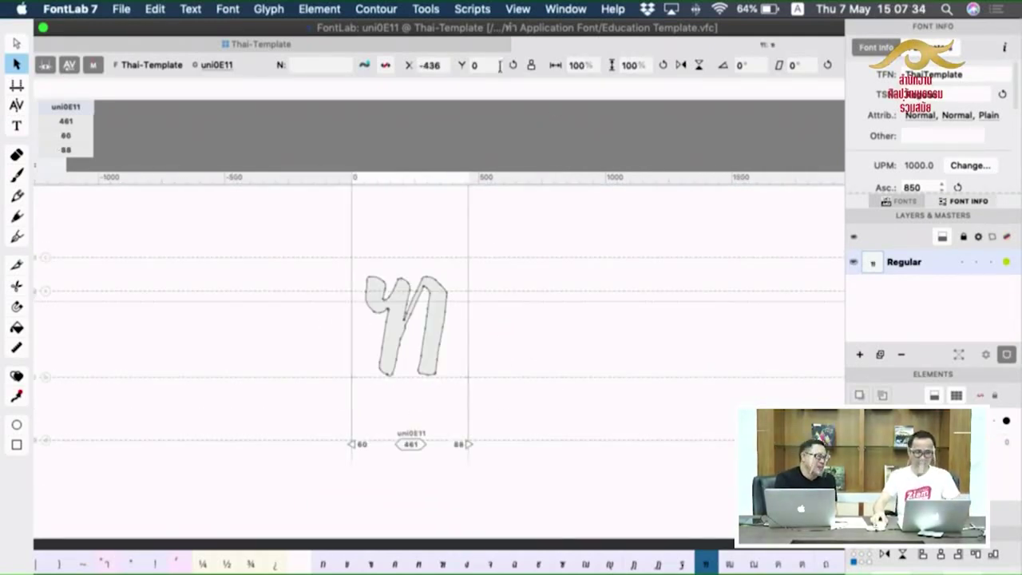
click(516, 45)
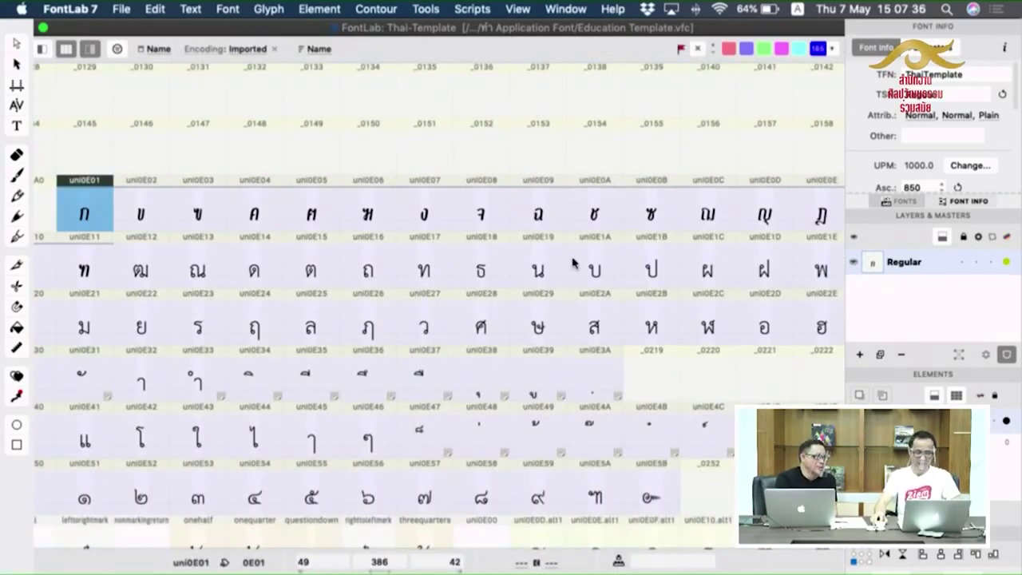
Open uni0E1A, switch to Illustrator, and select and copy the letters บ ป ผ ฝ พ ฟ at the start of the second Thai row.
double_click(600, 273)
key(super+Tab)
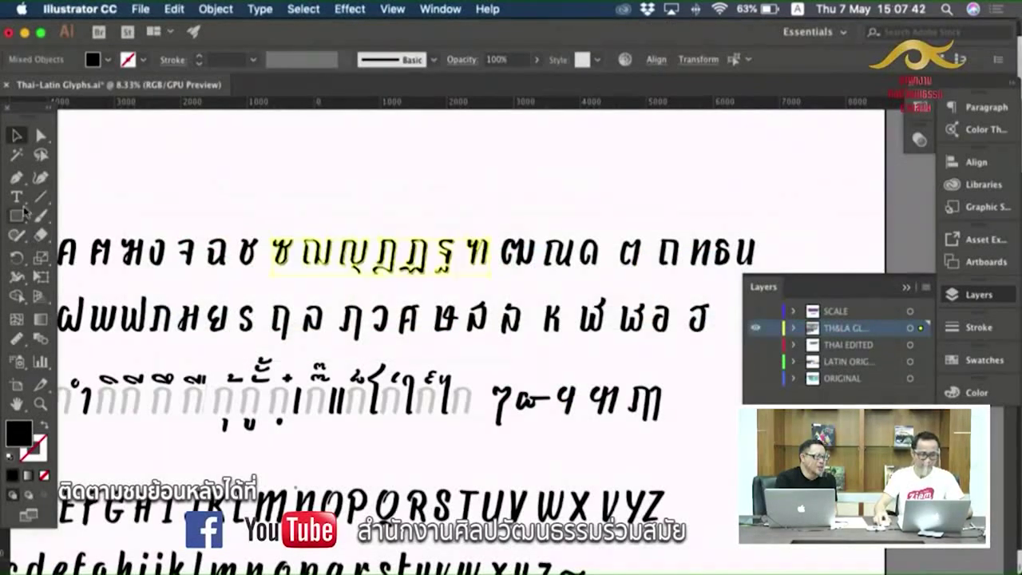
click(180, 165)
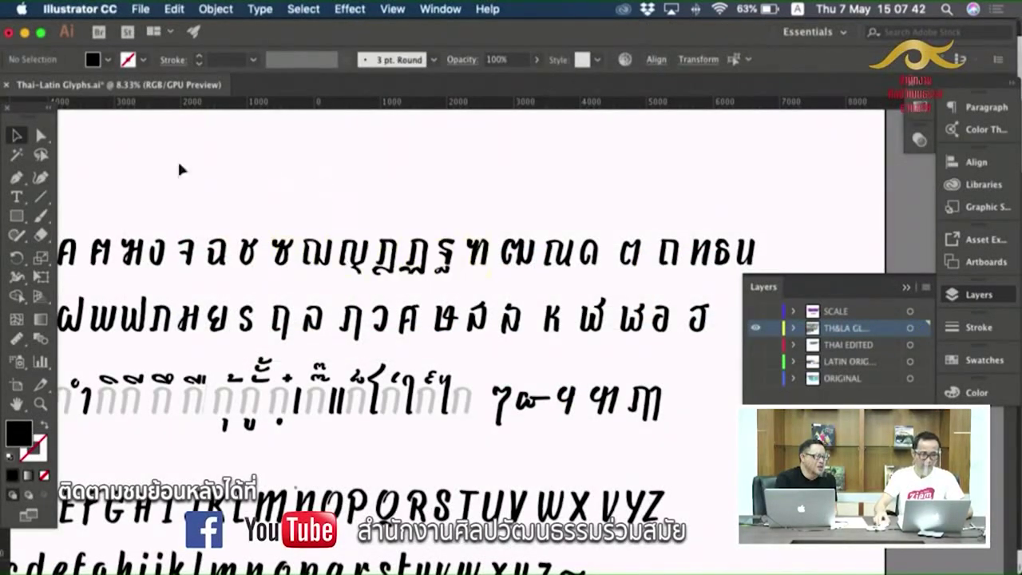
click(41, 136)
scroll(423, 320, left, 5)
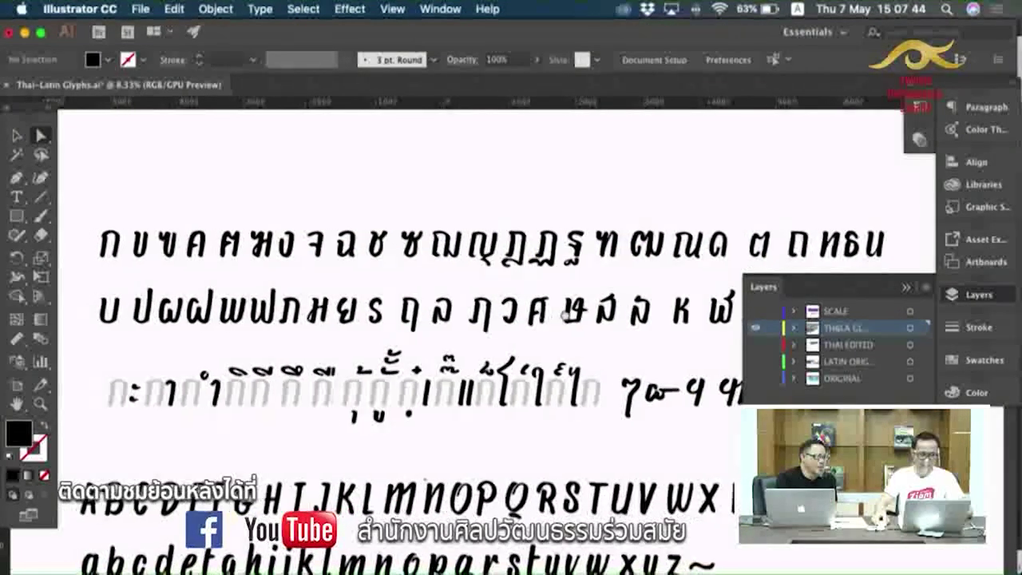
drag(164, 294, 285, 338)
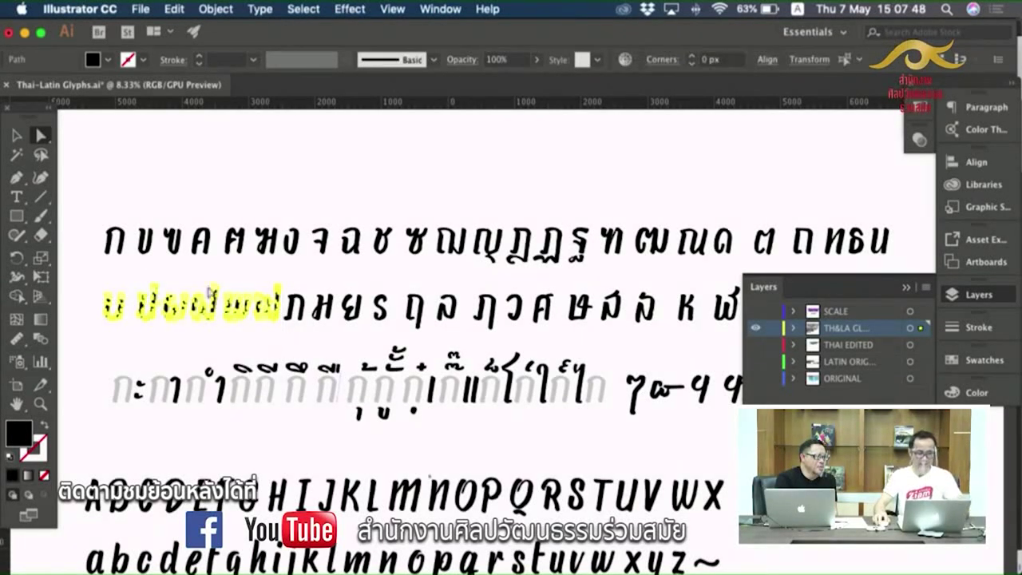
Switch back to FontLab, paste the six letters into uni0E1A with rounded coordinates, and delete the template's บ.
key(super+Tab)
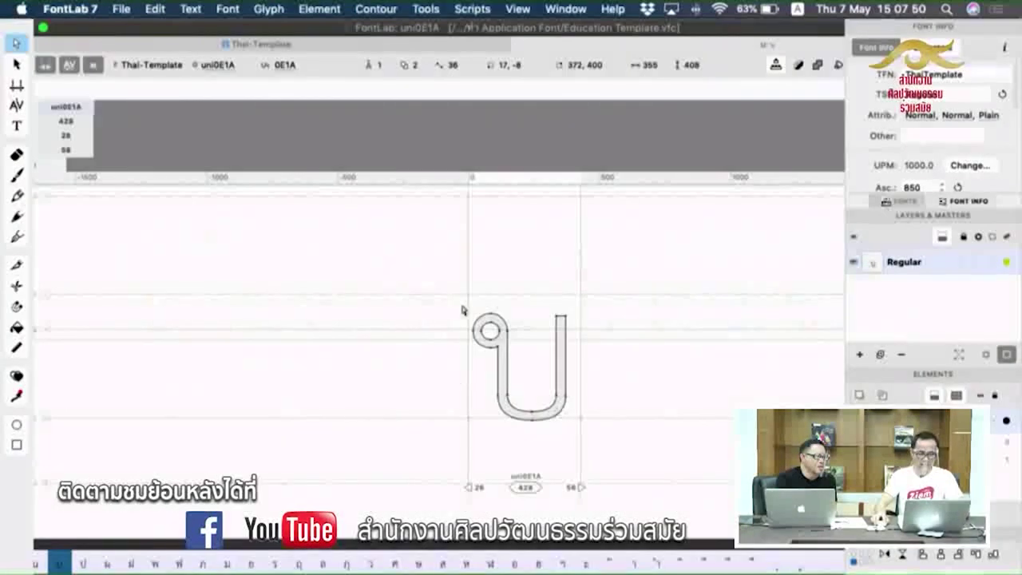
key(super+v)
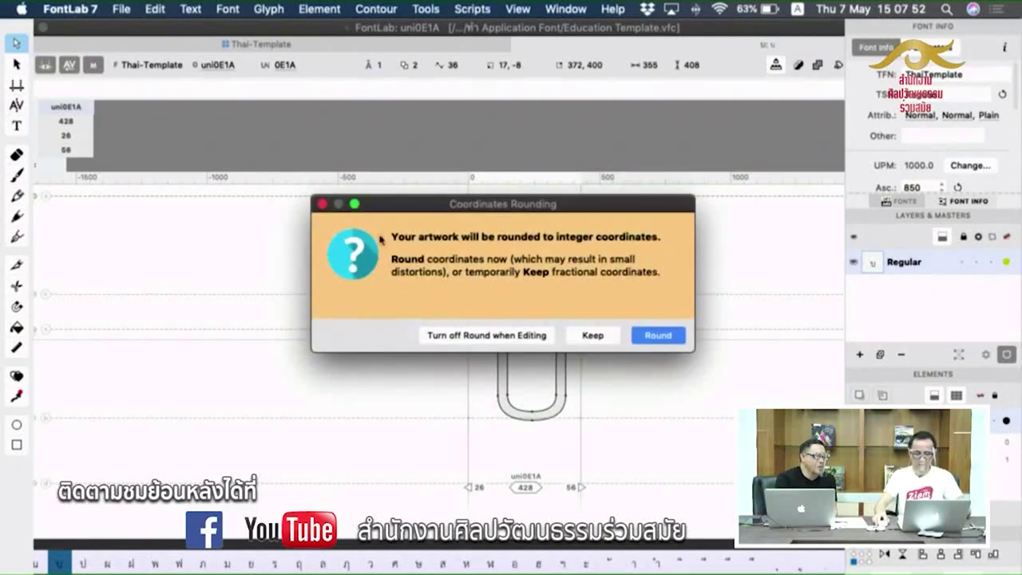
click(657, 334)
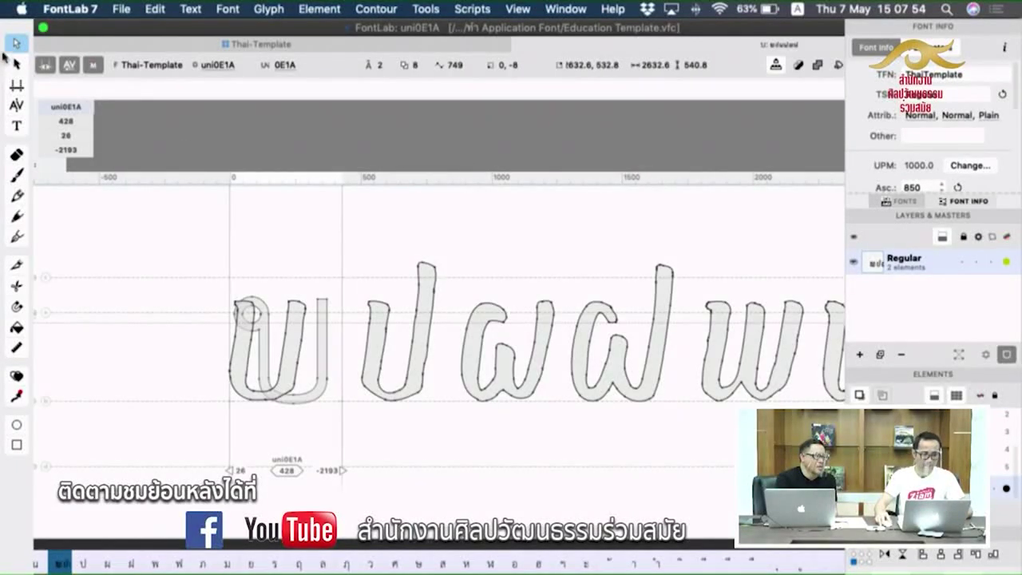
scroll(348, 358, up, 3)
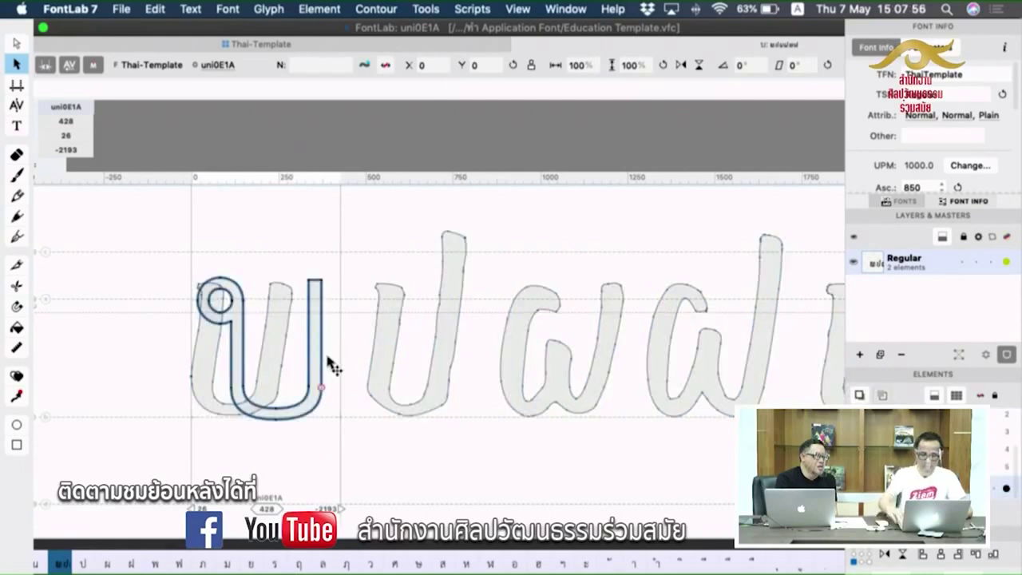
scroll(321, 362, up, 2)
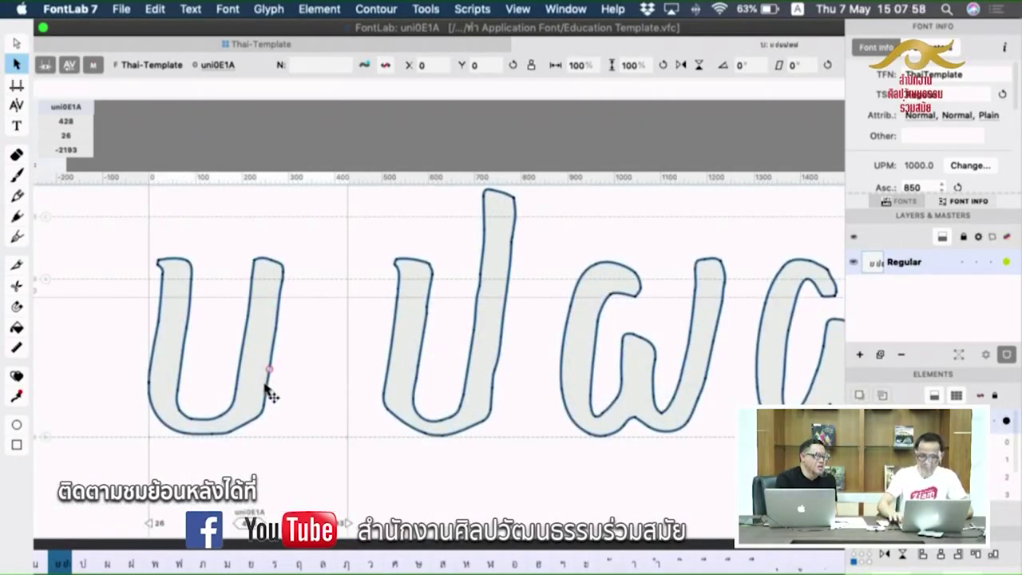
Lower the six pasted letters to Y -12 so their round bottoms overshoot the baseline, and check them in filled preview.
drag(270, 392, 514, 406)
drag(439, 421, 439, 424)
drag(357, 391, 520, 473)
drag(491, 436, 513, 491)
key(Down)
key(Down)
key(Down)
key(Down)
key(Down)
alt+super+click(569, 409)
alt+super+click(569, 407)
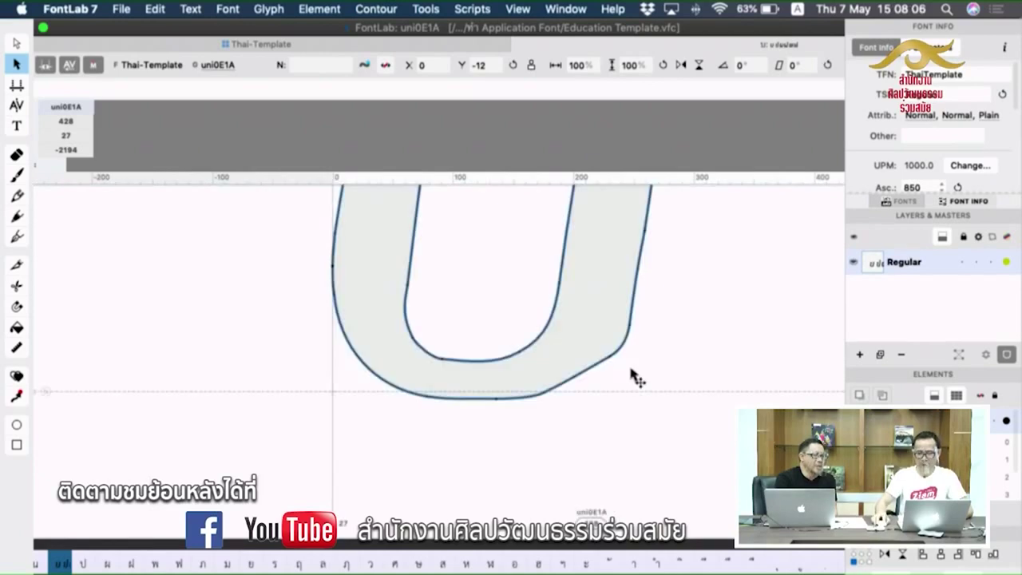
scroll(636, 378, down, 5)
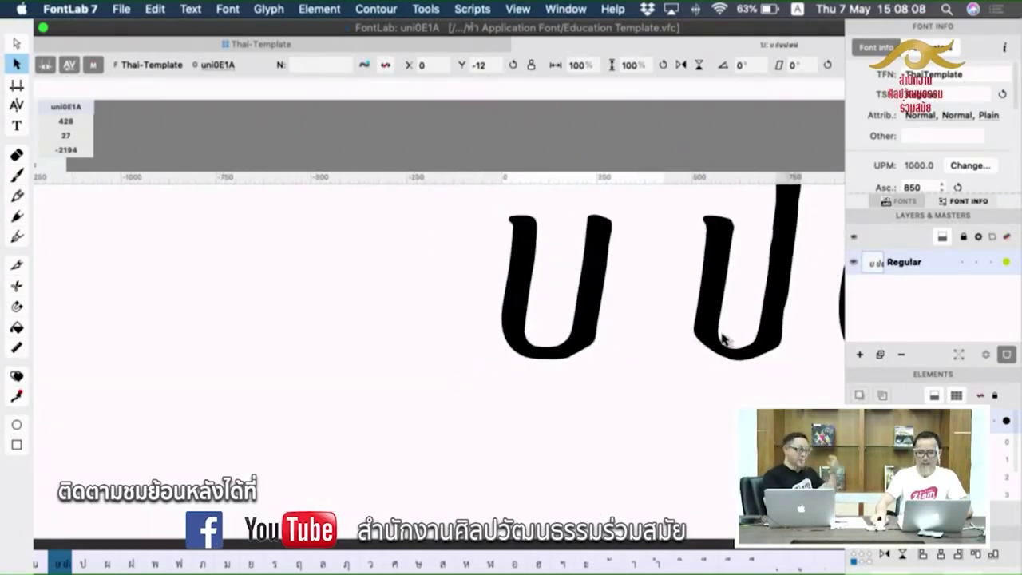
drag(662, 358, 415, 425)
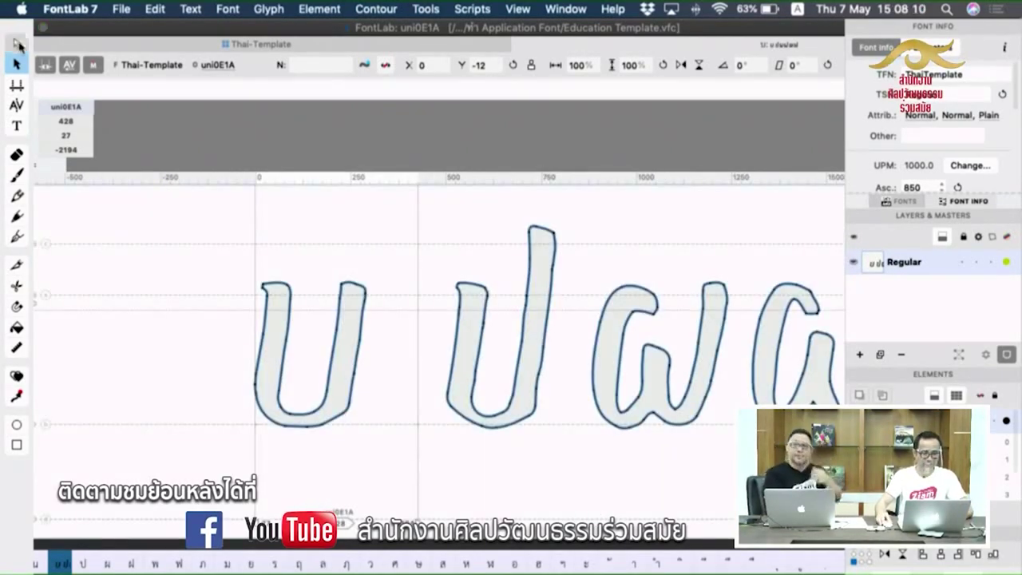
Select ป through ฟ and cut them out of uni0E1A, leaving only บ.
key(super+a)
shift+drag(217, 220, 374, 436)
key(Delete)
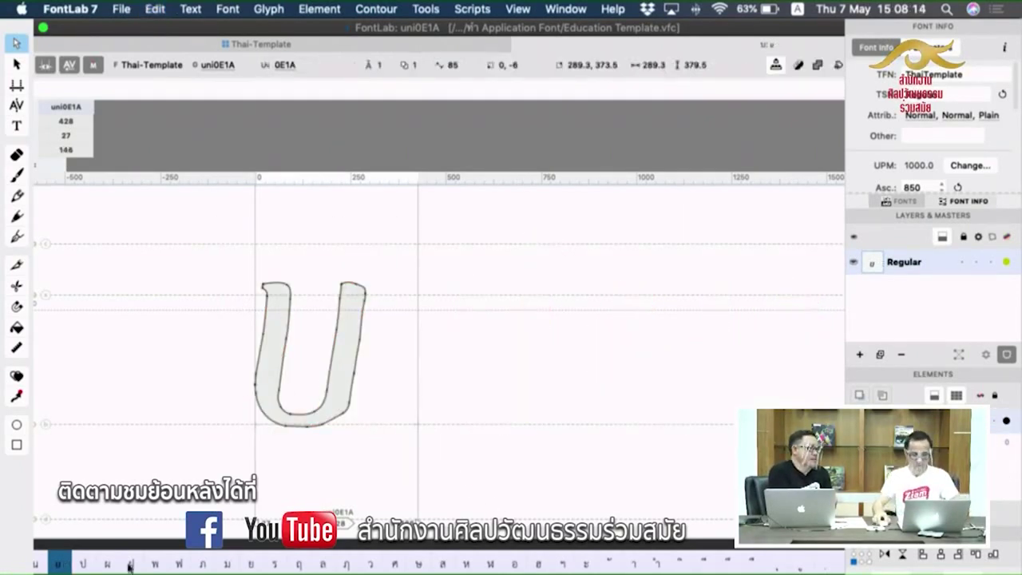
Open uni0E1B, replace the template's ป with the cut letters shifted left to X 49, and cut out everything except ป.
click(83, 566)
key(super+a)
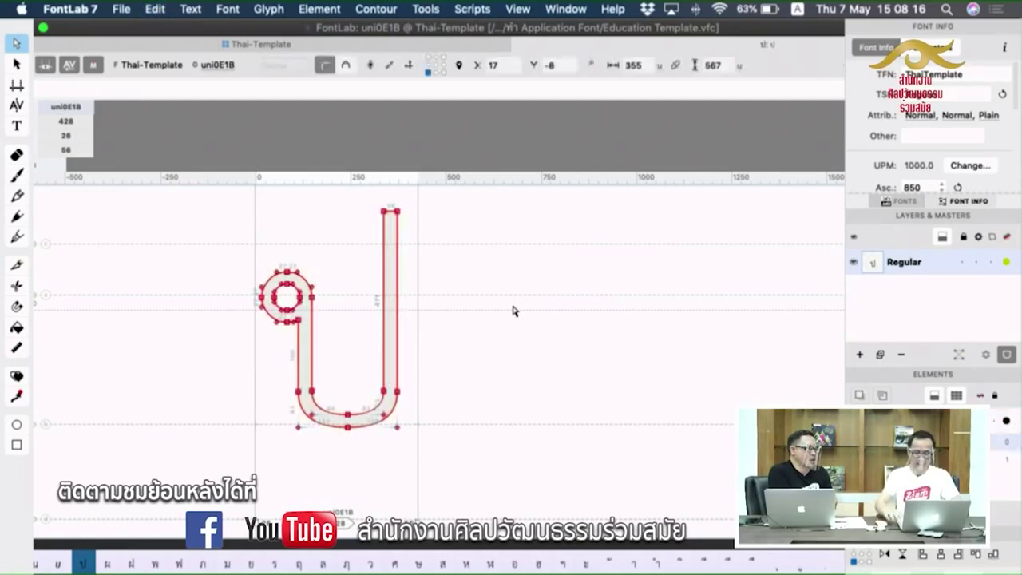
key(Delete)
key(super+v)
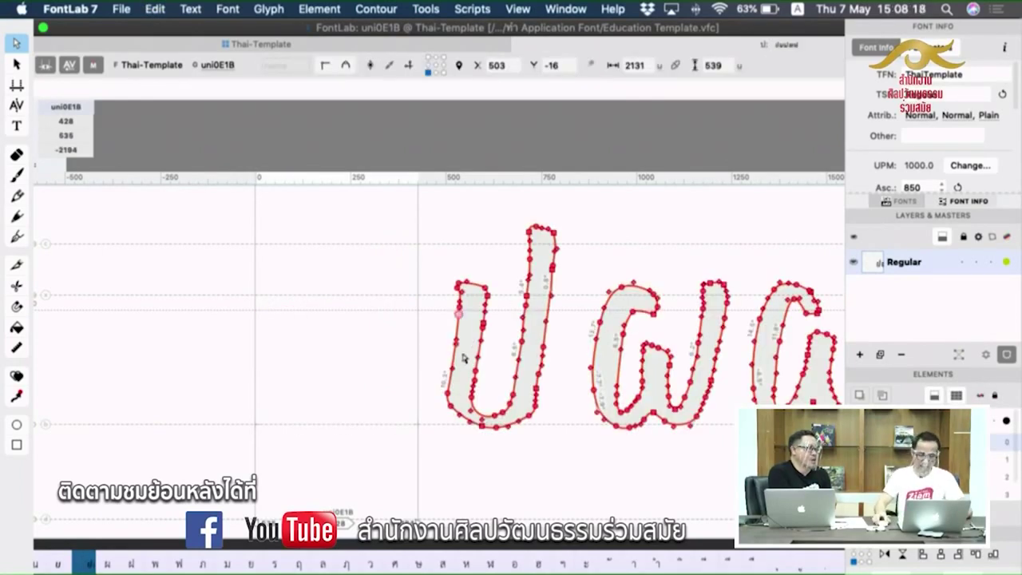
drag(455, 363, 263, 255)
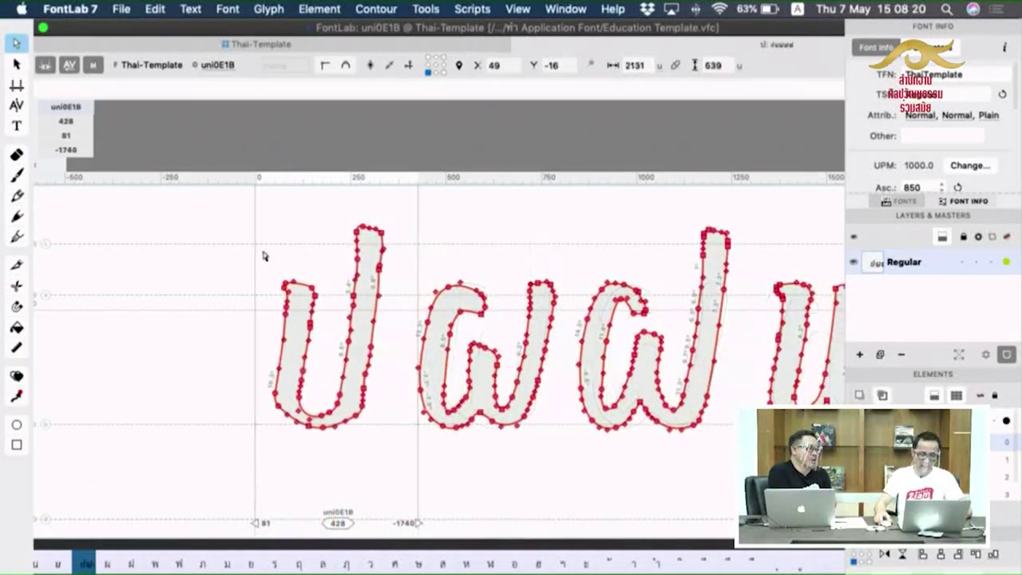
mouse_move(222, 210)
mouse_down()
mouse_move(404, 433)
mouse_move(402, 460)
mouse_up()
key(Delete)
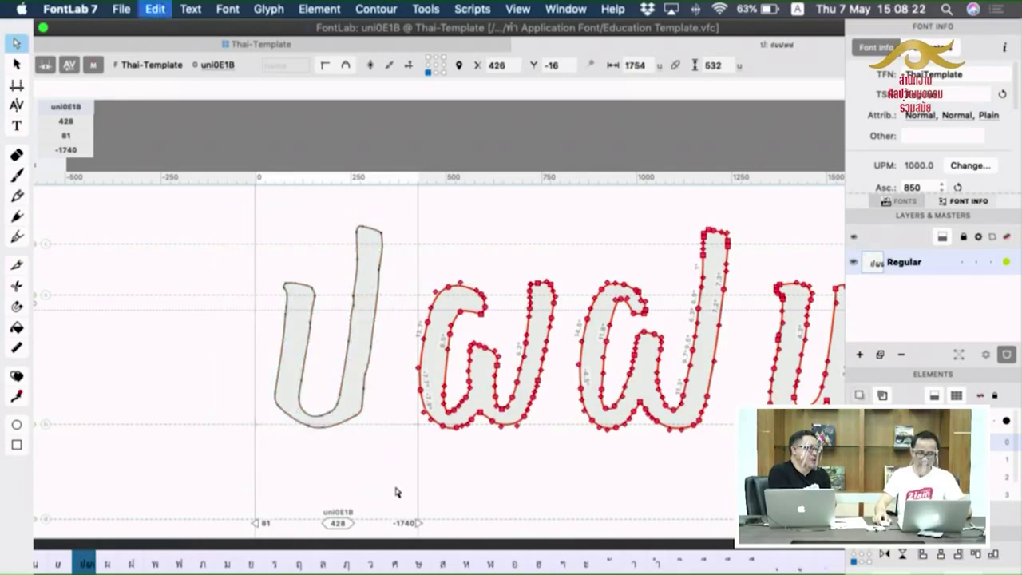
Open uni0E1C, replace the template's ผ with the cut letters shifted left to X 30, and cut out everything except ผ.
click(109, 566)
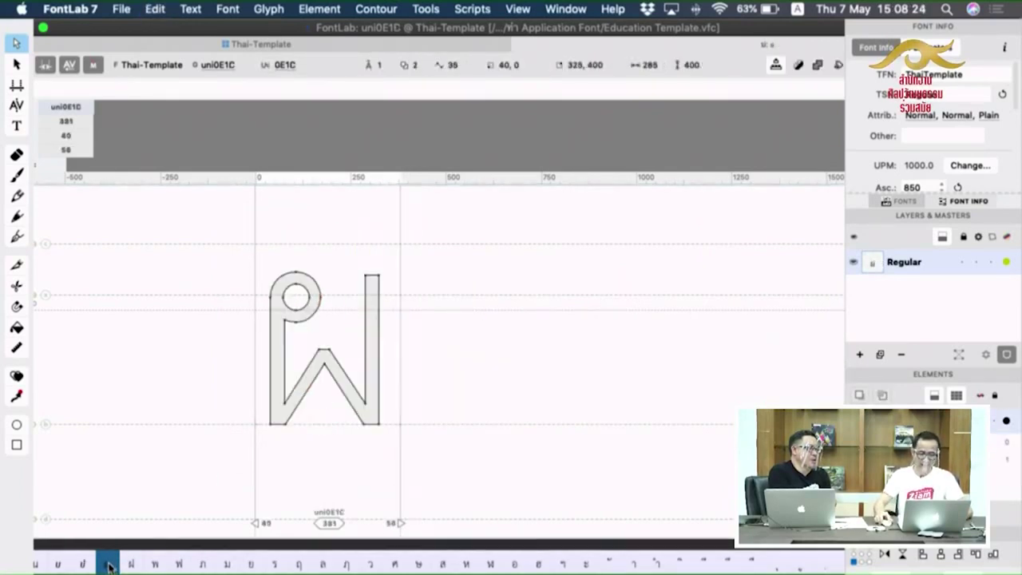
drag(203, 214, 473, 495)
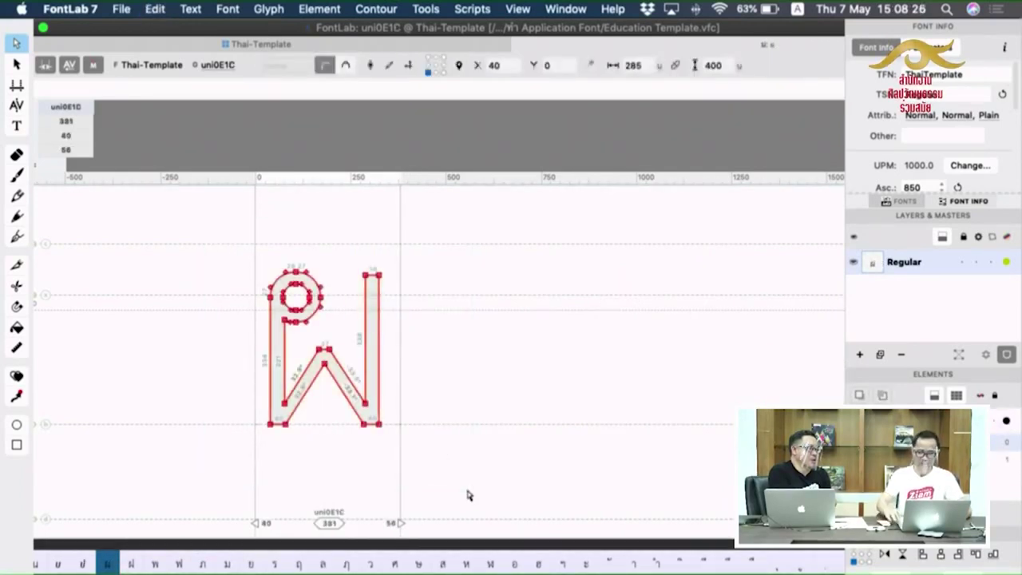
key(Delete)
key(super+v)
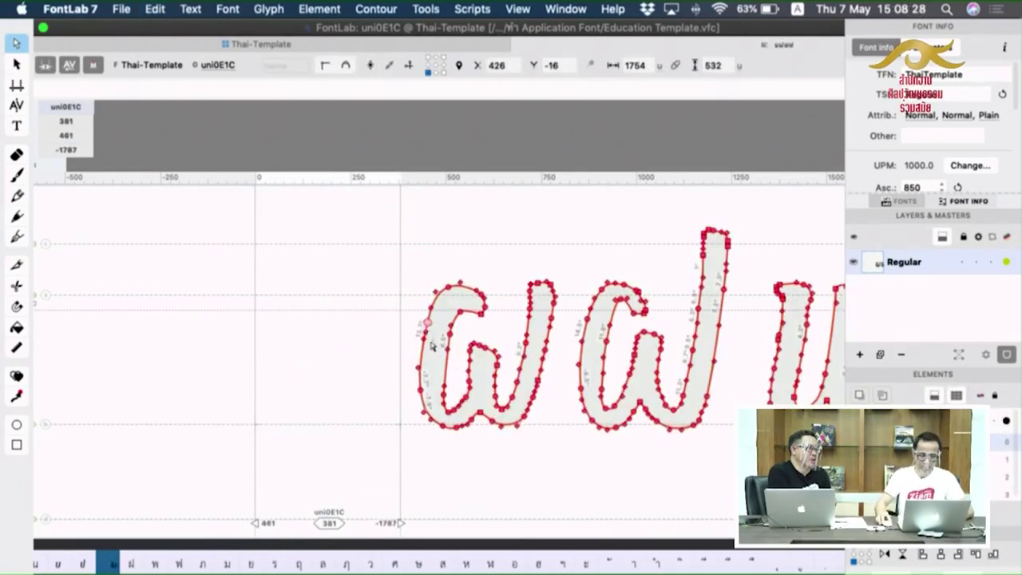
drag(424, 356, 274, 351)
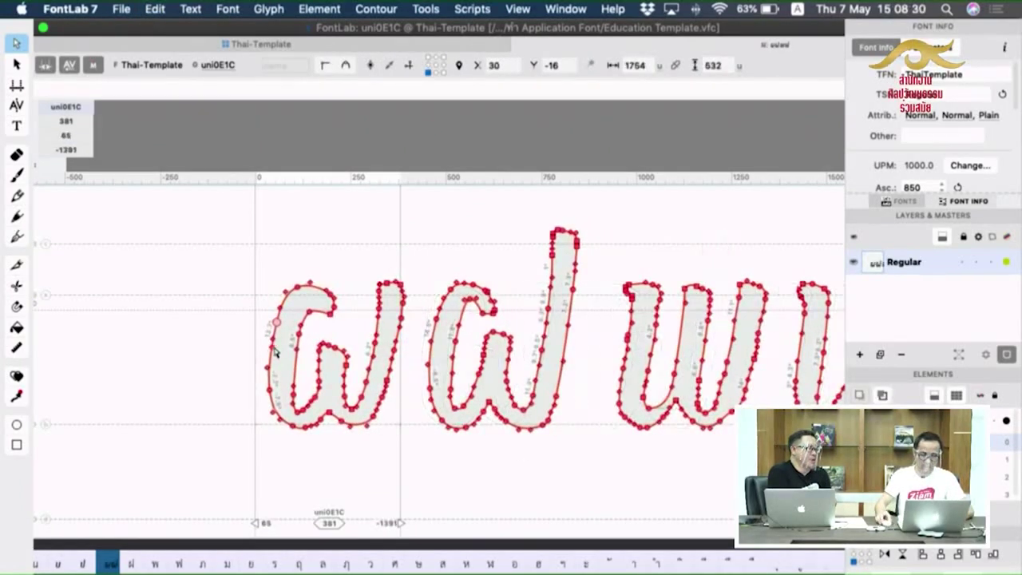
drag(210, 219, 423, 465)
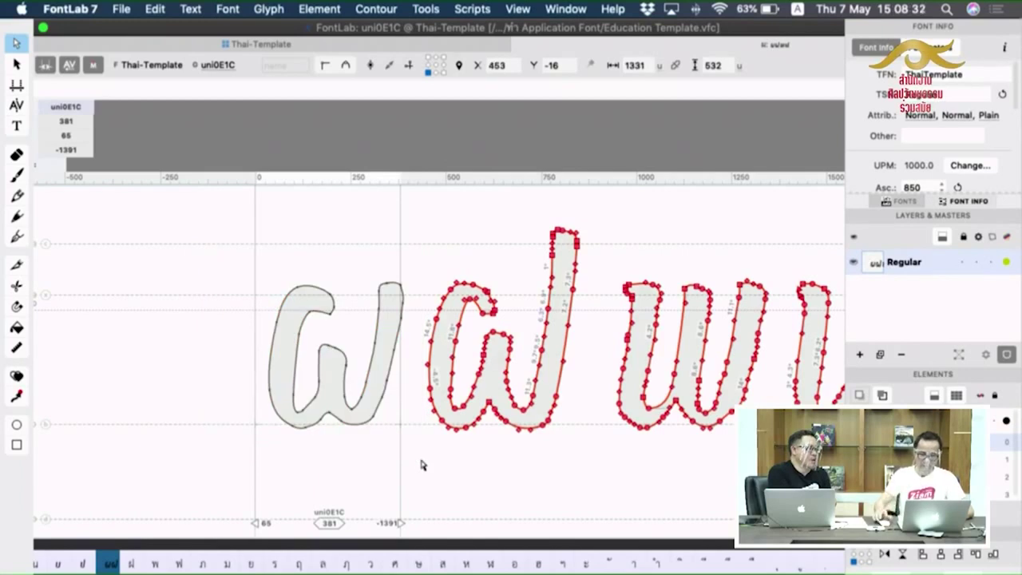
key(Delete)
Open uni0E1D, replace the template's ฝ with the cut letters shifted left to about X 33, and cut out everything except ฝ.
click(133, 563)
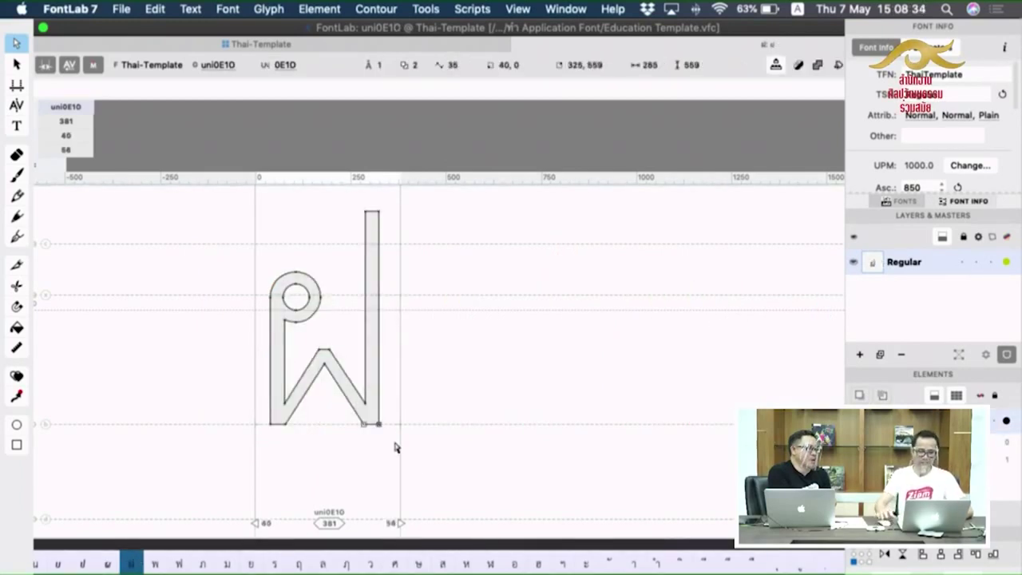
key(super+a)
key(Delete)
key(super+v)
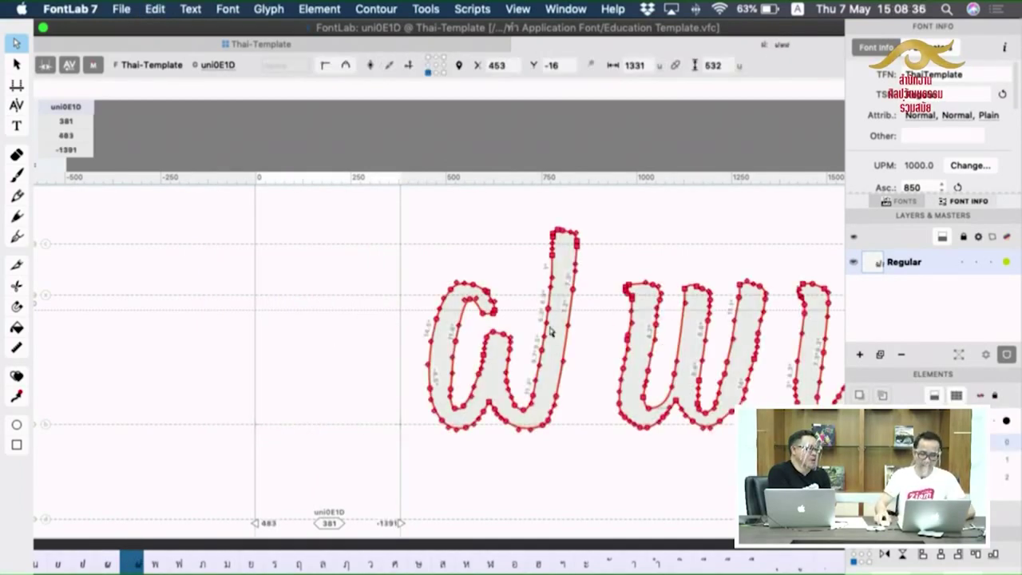
drag(566, 354, 404, 357)
mouse_move(214, 200)
mouse_down()
mouse_move(456, 484)
mouse_move(440, 485)
mouse_up()
key(Delete)
Open uni0E1E, replace the template's พ with the cut พ and ฟ shifted left by about 485 units, and cut ฟ out.
click(159, 564)
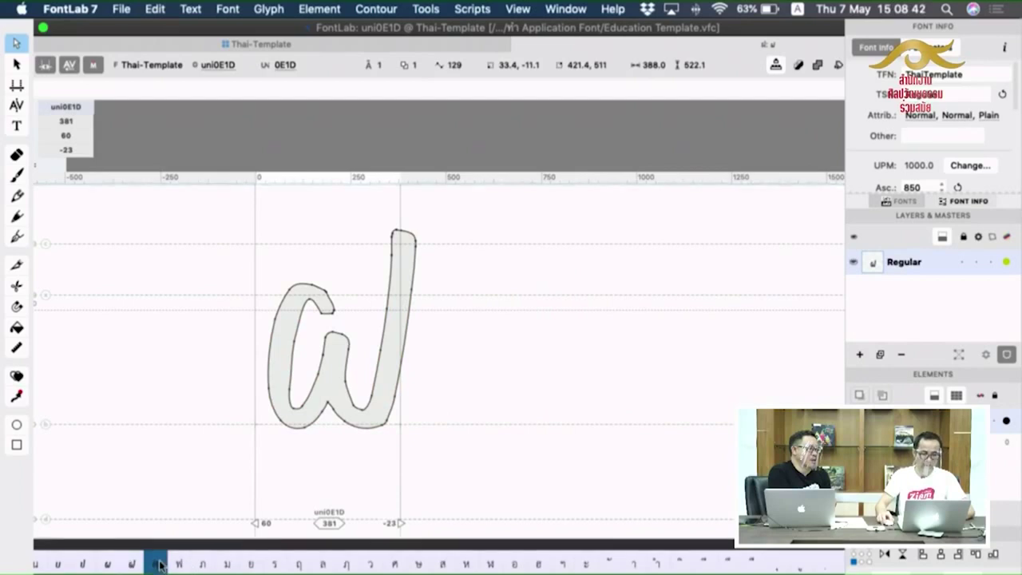
key(super+a)
key(Delete)
key(super+v)
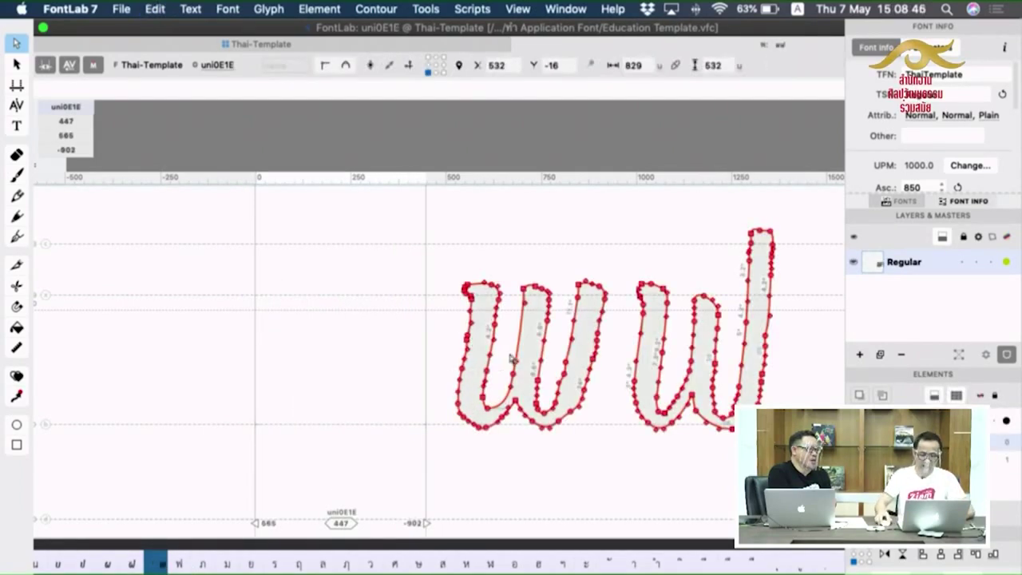
drag(520, 350, 327, 350)
drag(232, 226, 430, 455)
key(Delete)
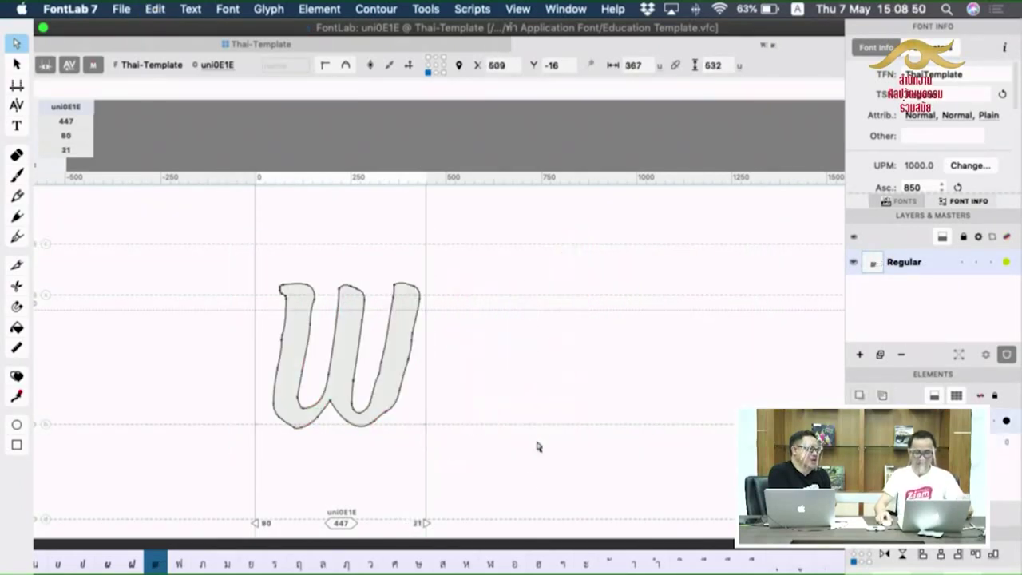
Open uni0E1F, replace the template's ฟ with the cut ฟ, shift it left into the advance width, and return to the font window.
click(180, 565)
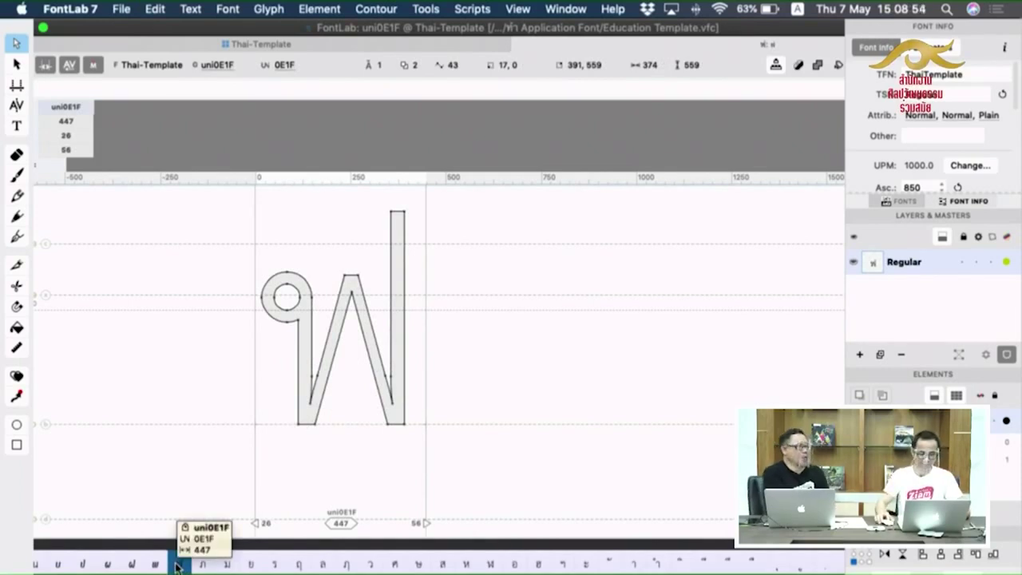
key(super+a)
key(Delete)
key(super+v)
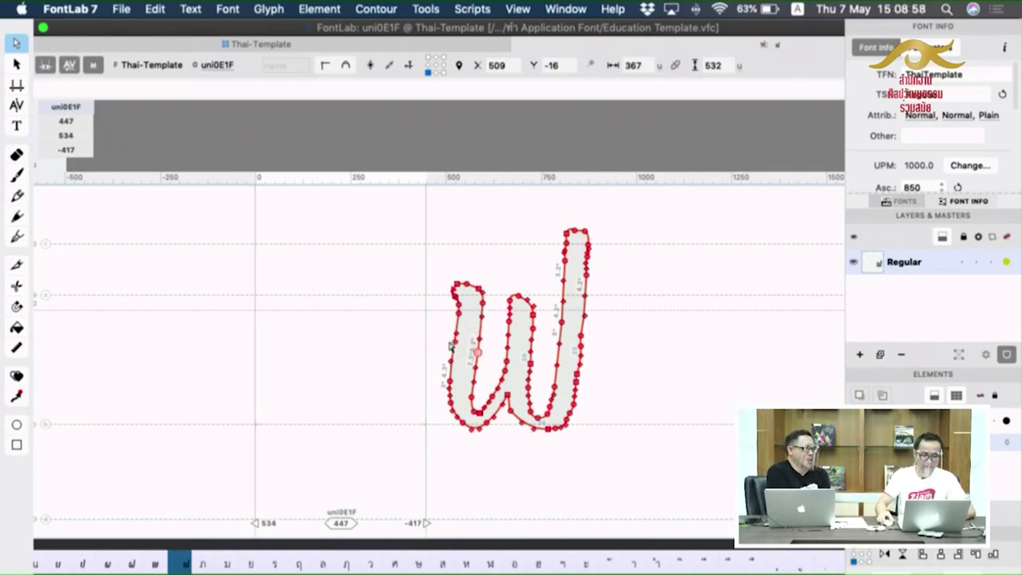
drag(455, 349, 275, 346)
click(539, 361)
key(space)
drag(493, 388, 630, 414)
key(super+w)
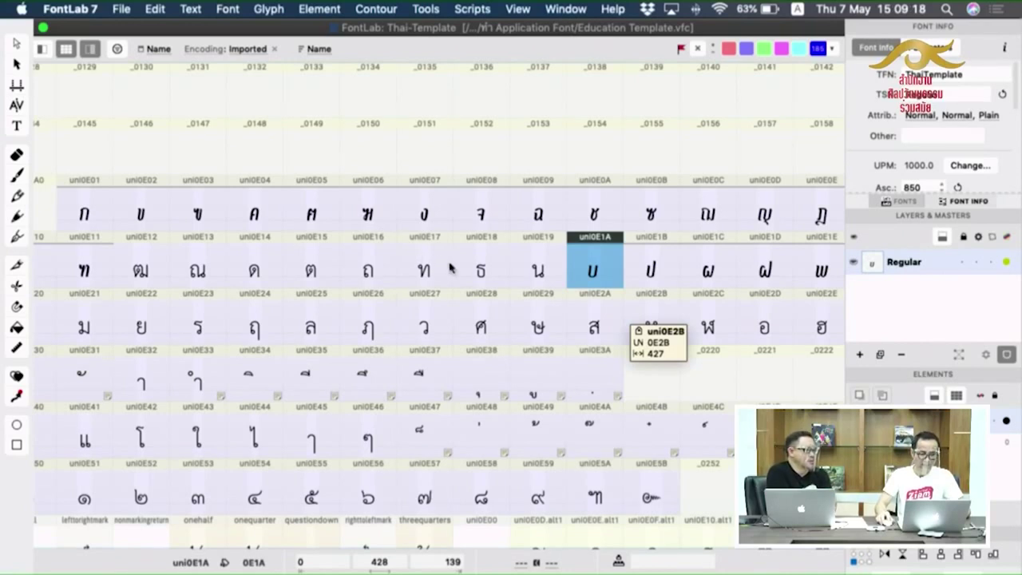
Switch to the Keynote presentation APPLICATION FONT and play it from the White space slide to review the letter spacing rules.
key(super+Tab)
key(super+Tab)
key(super+Tab)
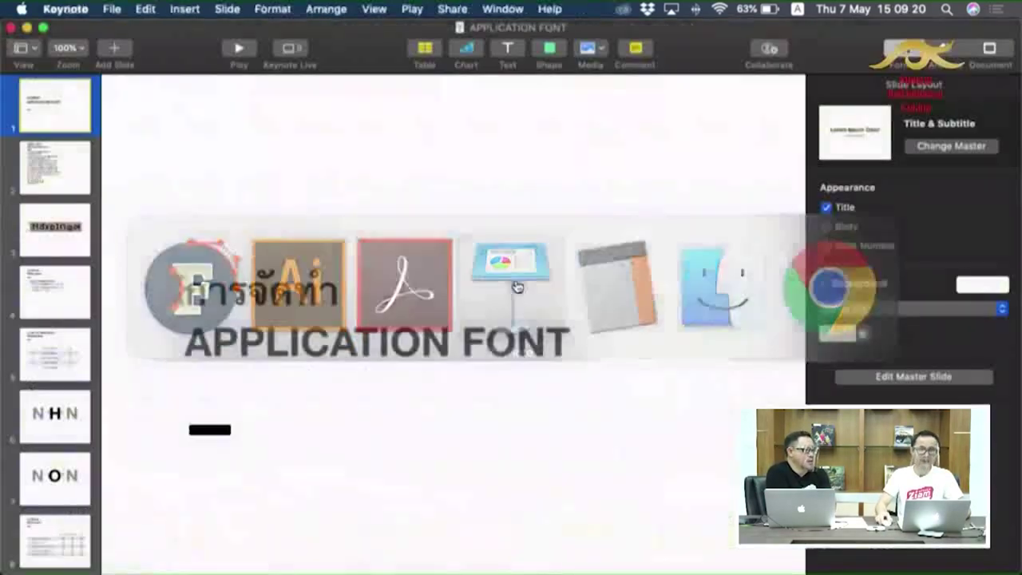
click(48, 301)
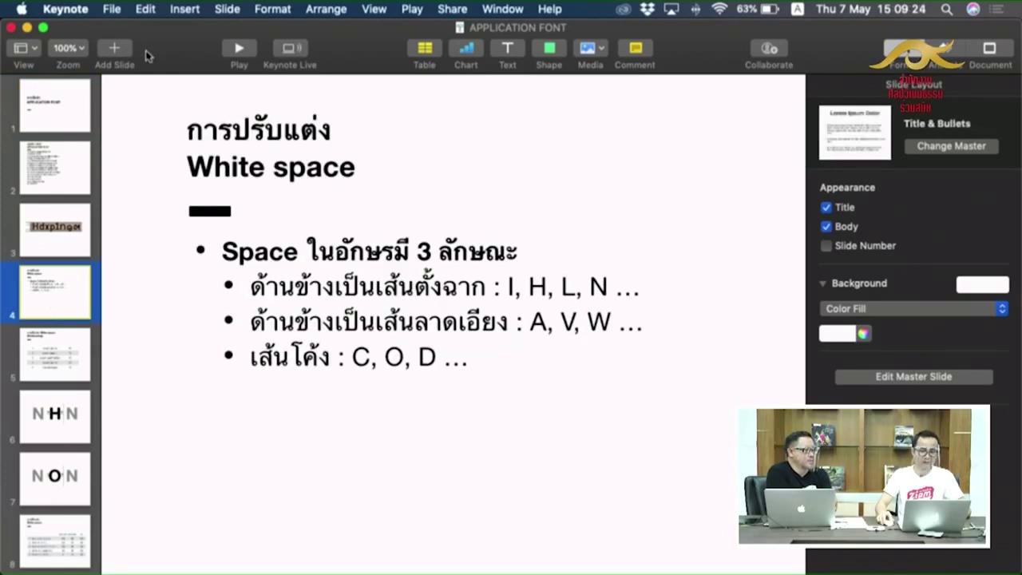
click(241, 50)
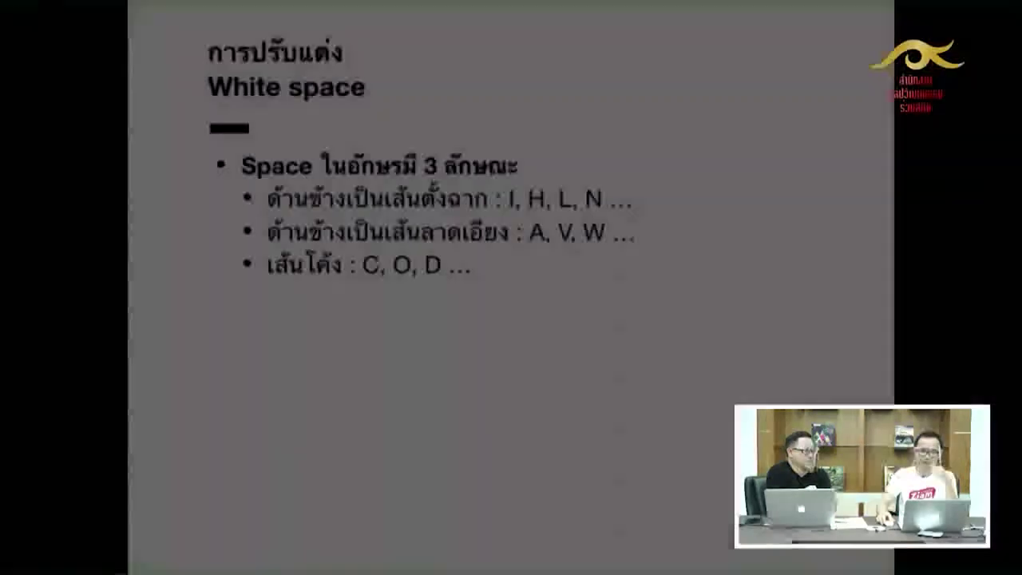
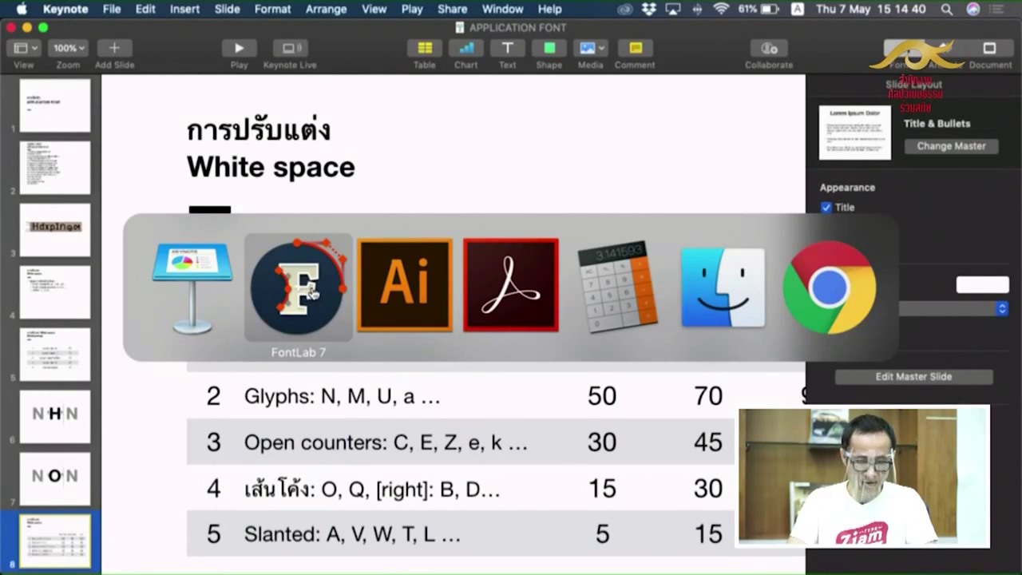
Switch back to FontLab and open the glyph H.
click(620, 338)
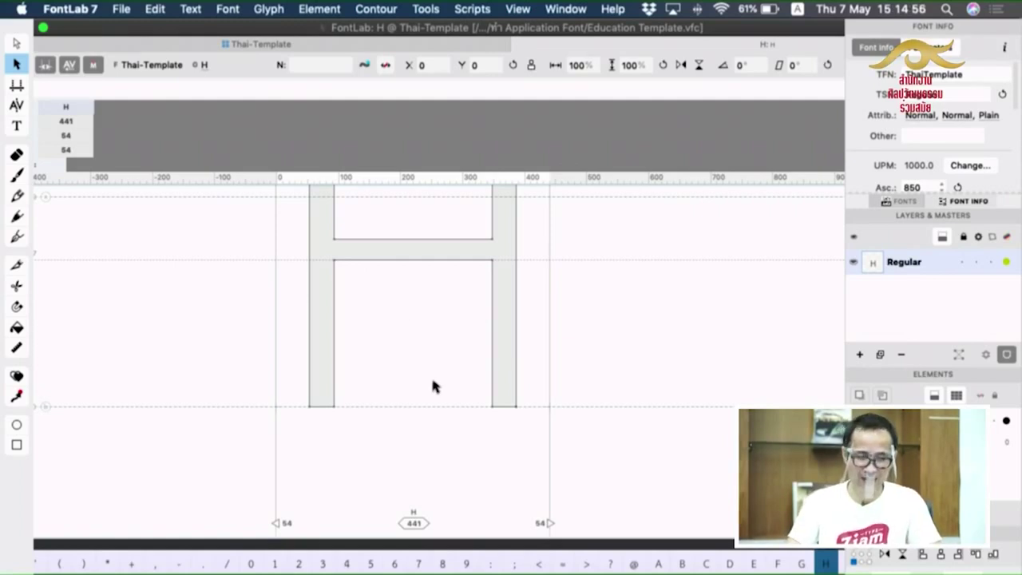
Close the glyph H, return to the font window and open the glyph uni0E1A.
alt+super+click(475, 275)
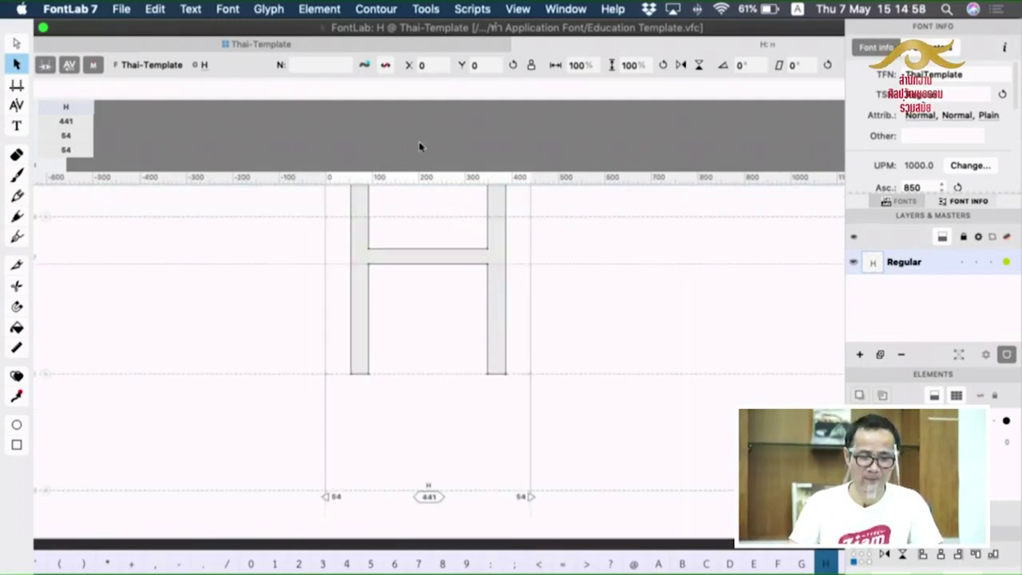
key(super+w)
scroll(546, 462, down, 5)
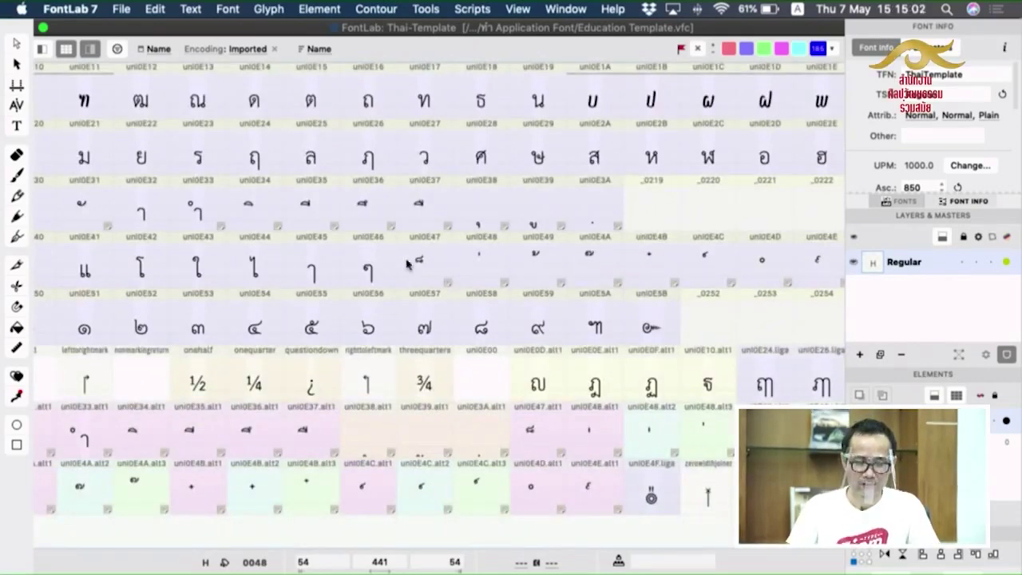
scroll(495, 235, up, 10)
scroll(551, 288, down, 10)
scroll(551, 271, up, 1)
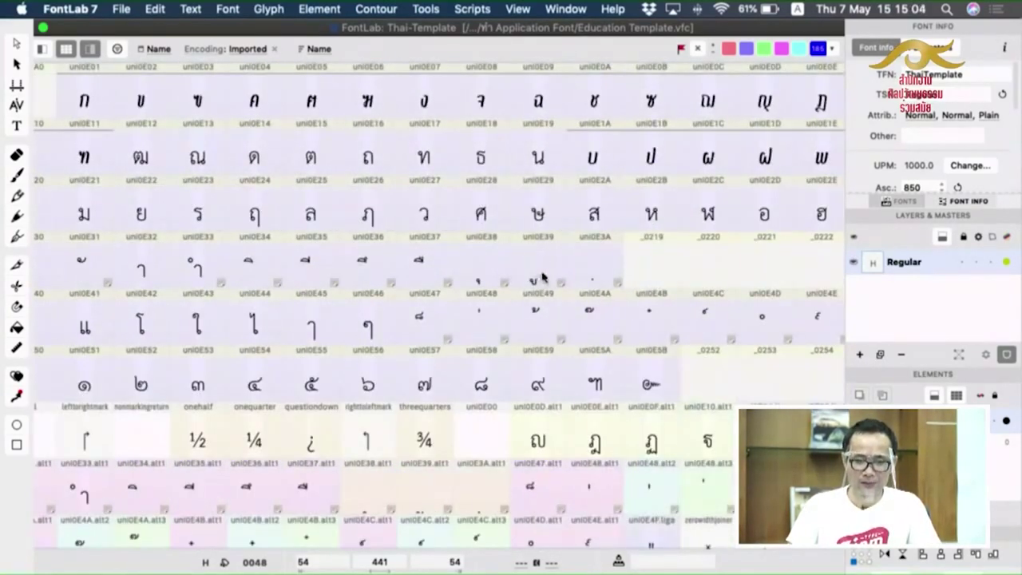
click(592, 163)
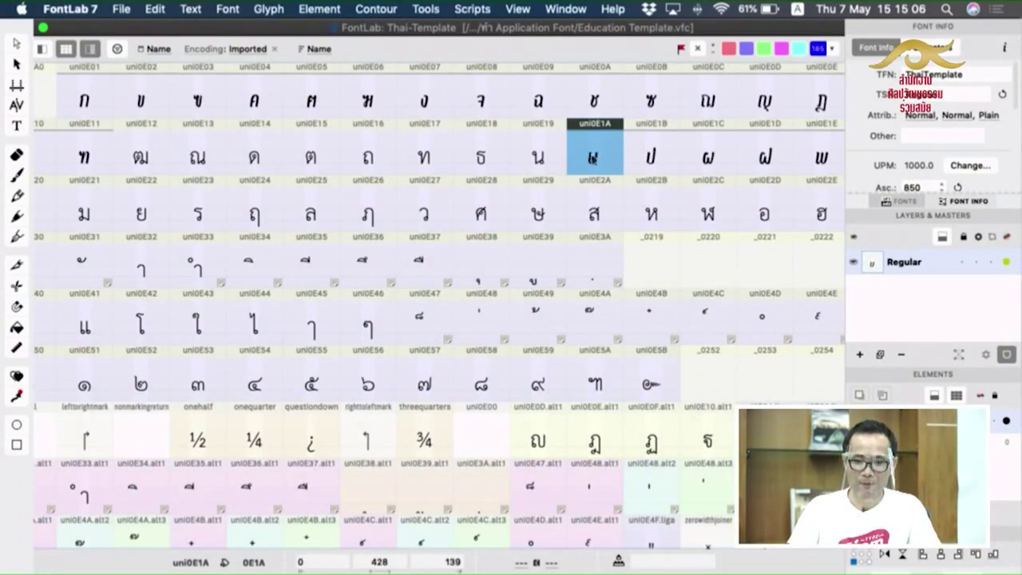
double_click(593, 162)
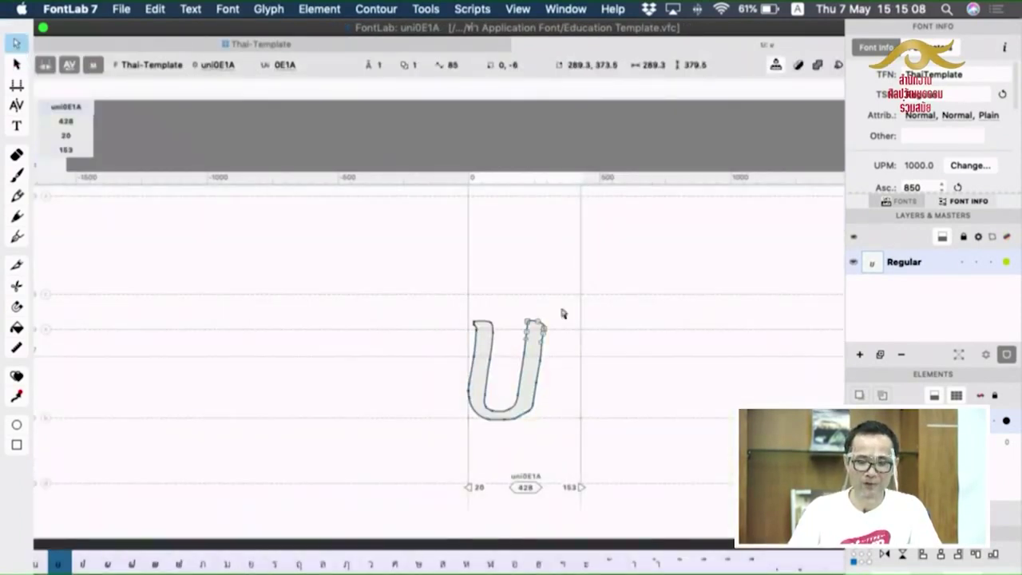
Shift the บ outline in uni0E1A right by about 59 units and narrow its advance width to about 377.
click(16, 64)
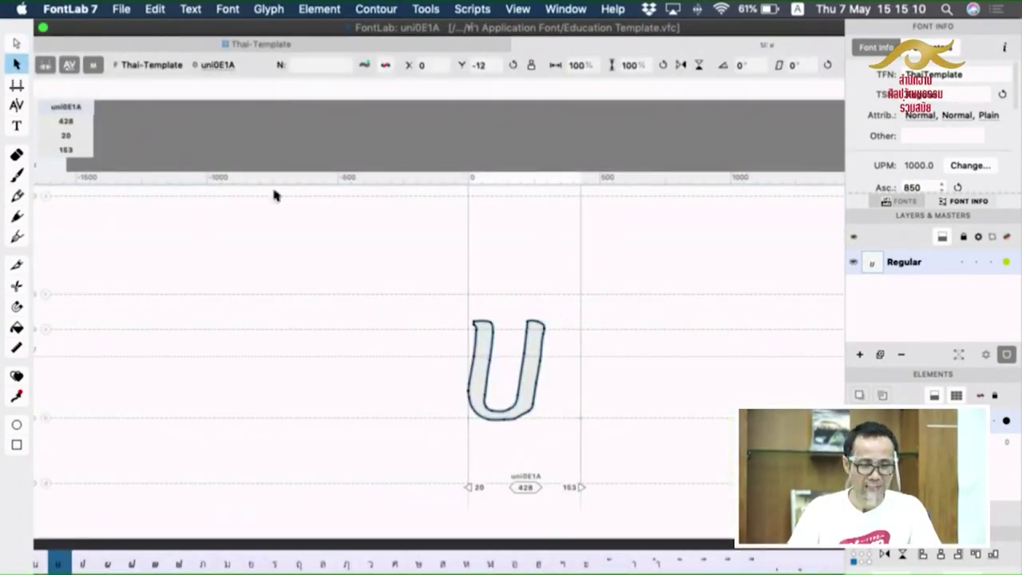
click(600, 380)
drag(568, 384, 496, 394)
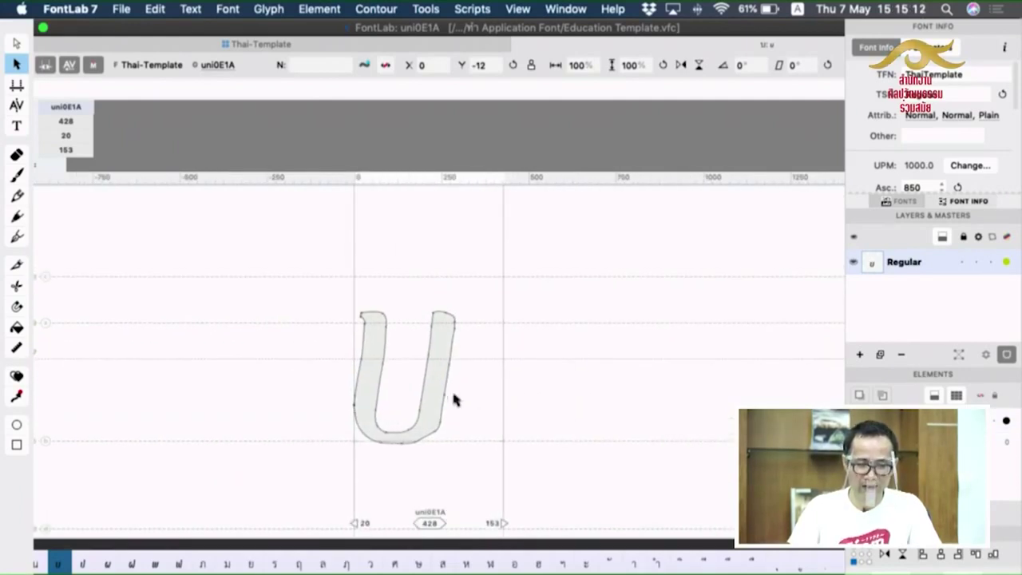
click(443, 393)
drag(428, 395, 482, 387)
key(super+space)
click(420, 395)
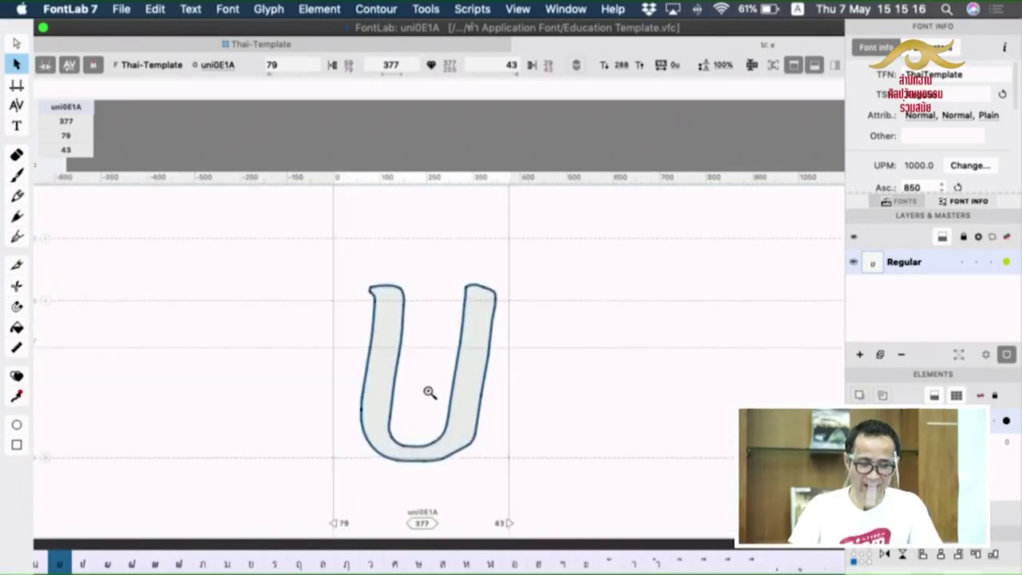
Lower the measurement line to a height of 183 and set the left sidebearing of uni0E1A to 50.
click(428, 391)
drag(455, 335, 436, 367)
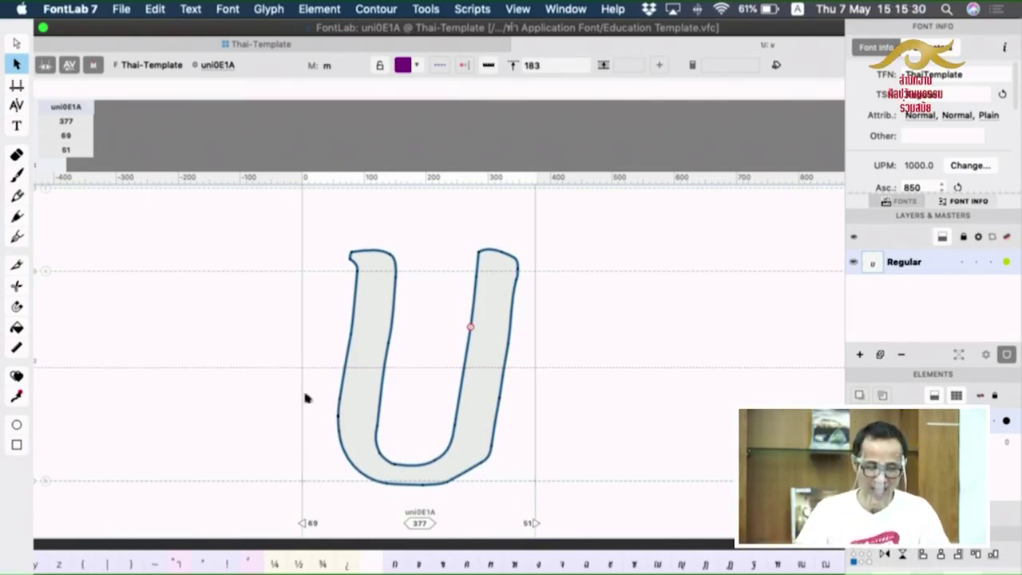
click(312, 523)
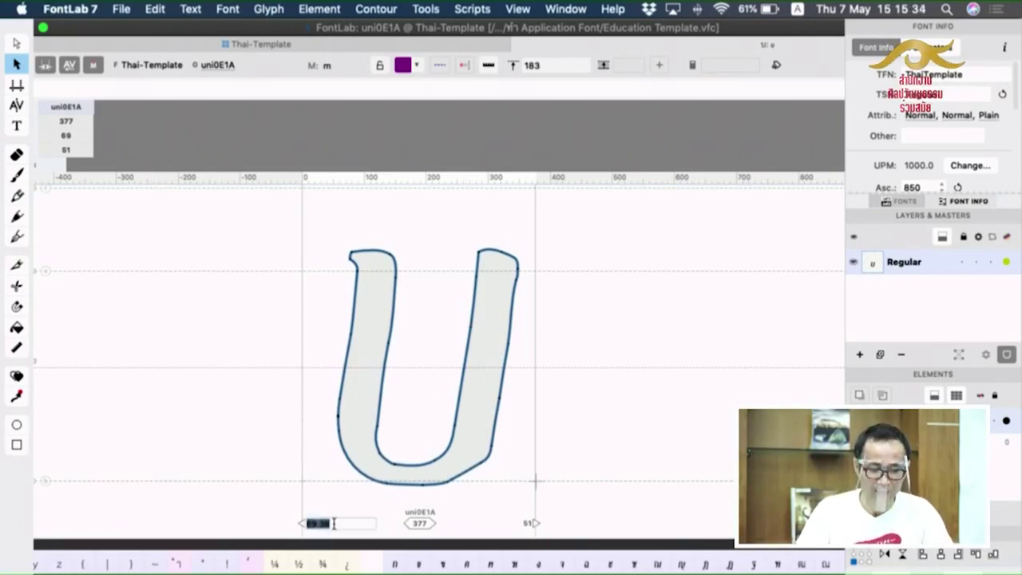
text(50)
key(Return)
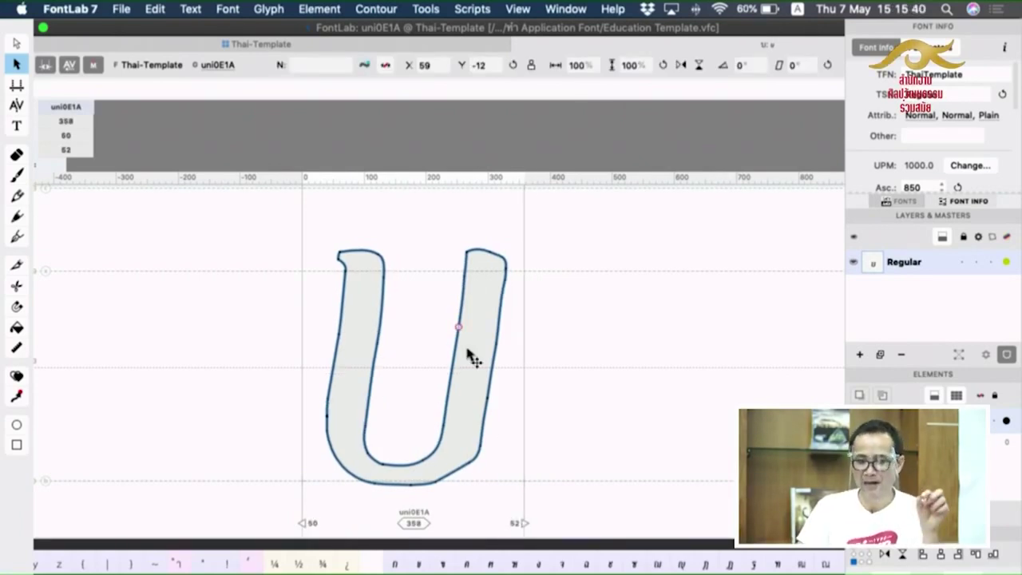
Preview บ as a filled shape and set the right sidebearing of uni0E1A to 50.
key(space)
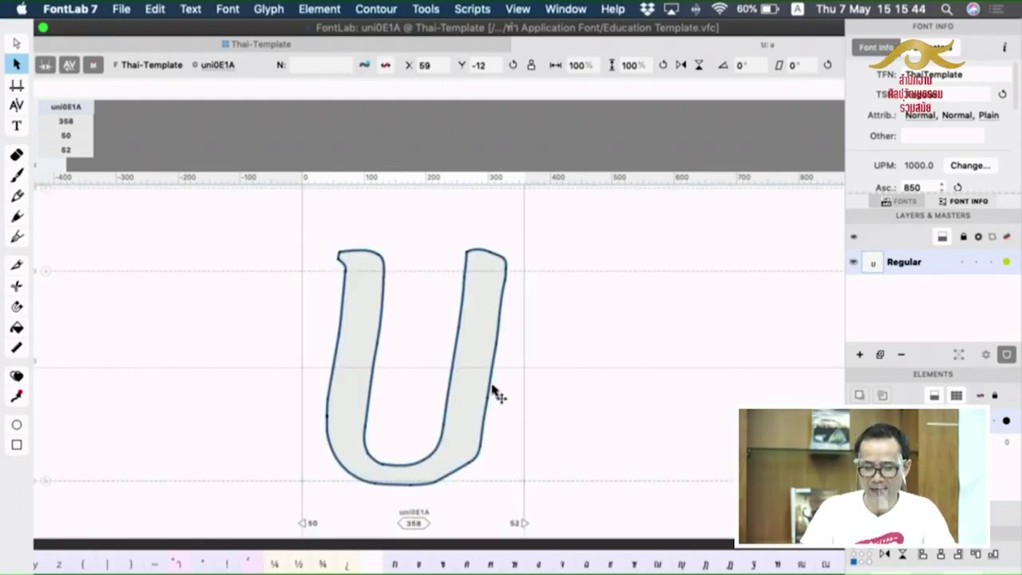
key(space)
key(space)
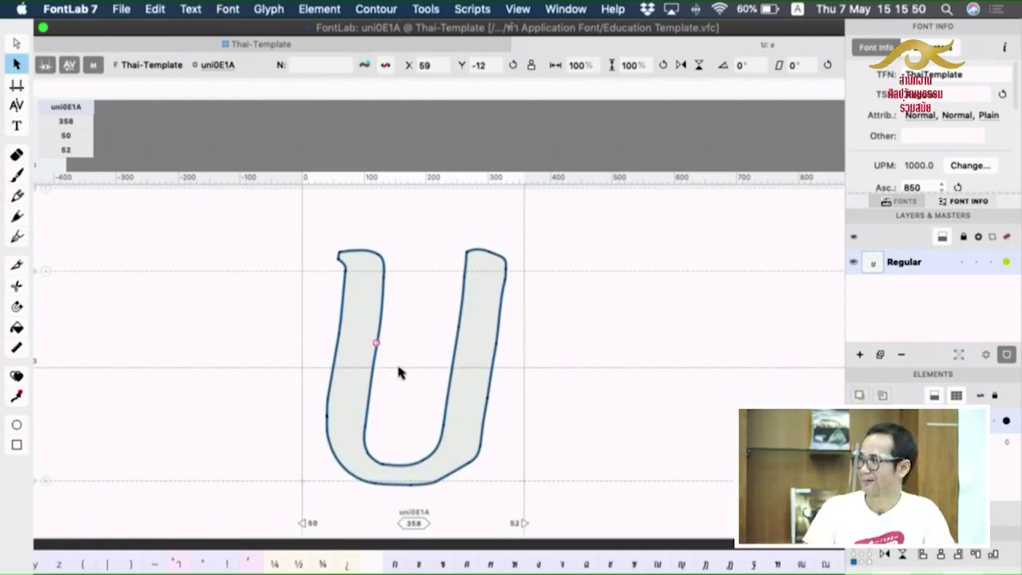
key(space)
drag(525, 350, 518, 349)
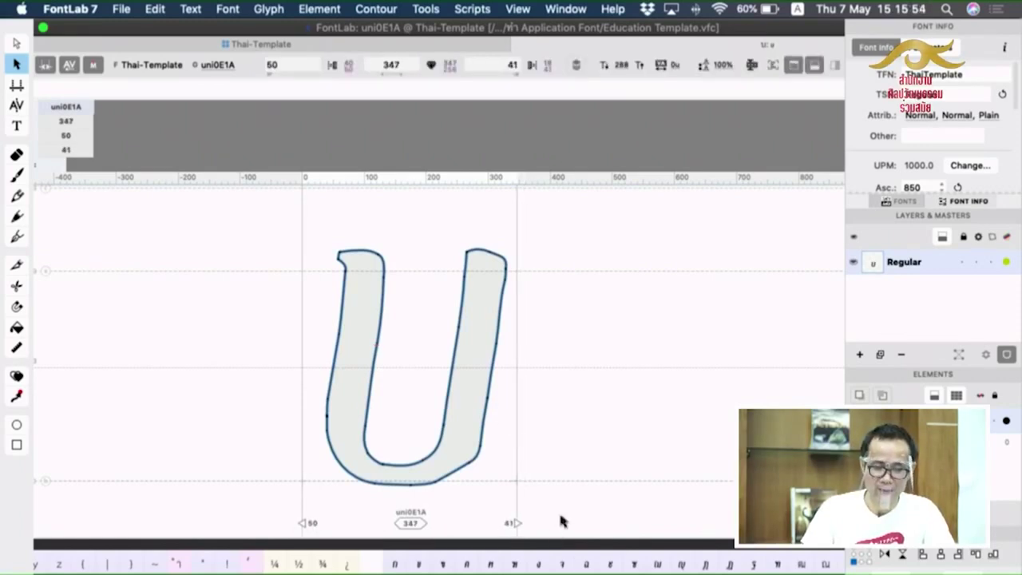
double_click(510, 523)
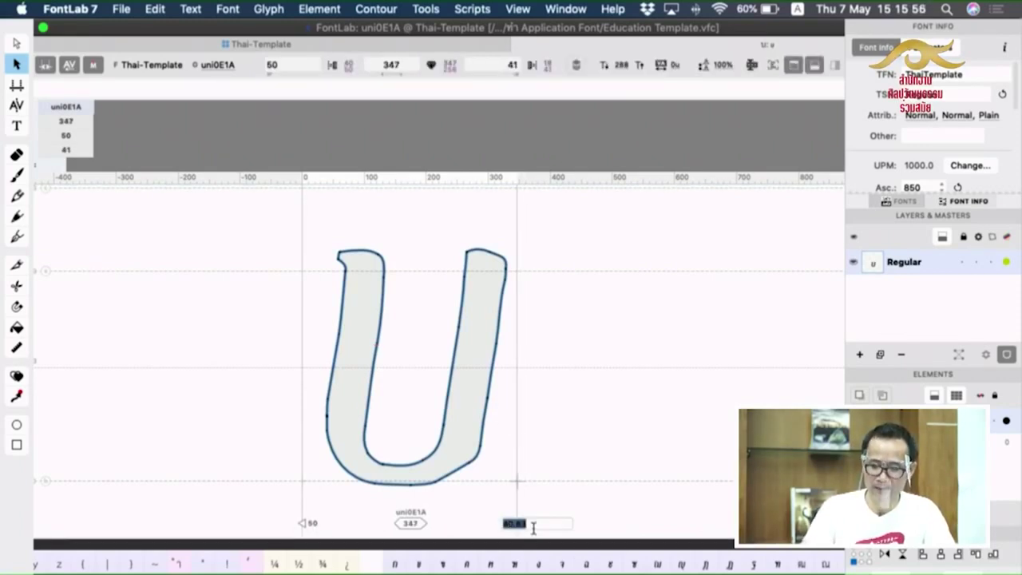
text(50)
key(Return)
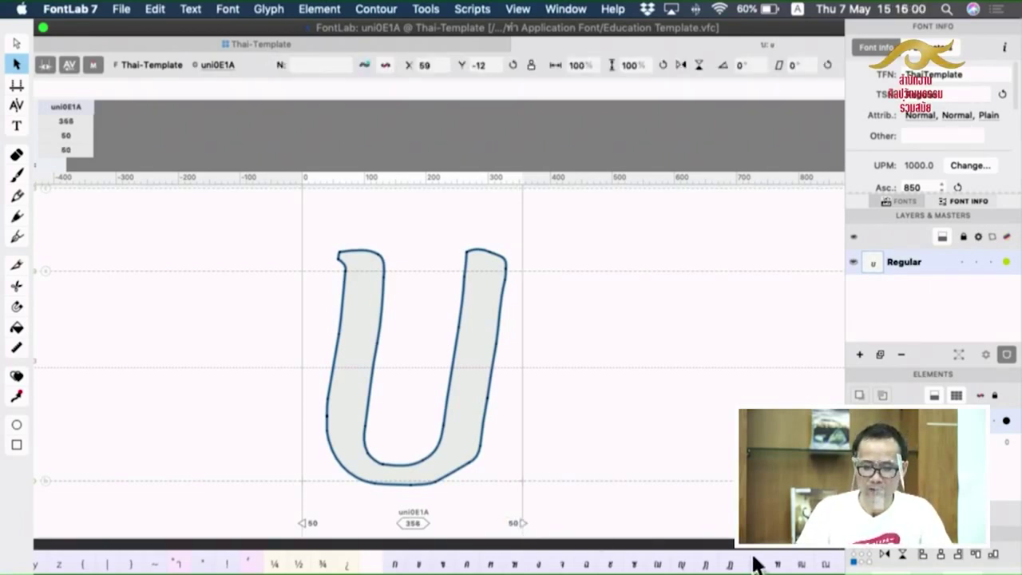
Open uni0E1B and set both its left and right sidebearings to 50.
scroll(607, 558, right, 10)
click(298, 563)
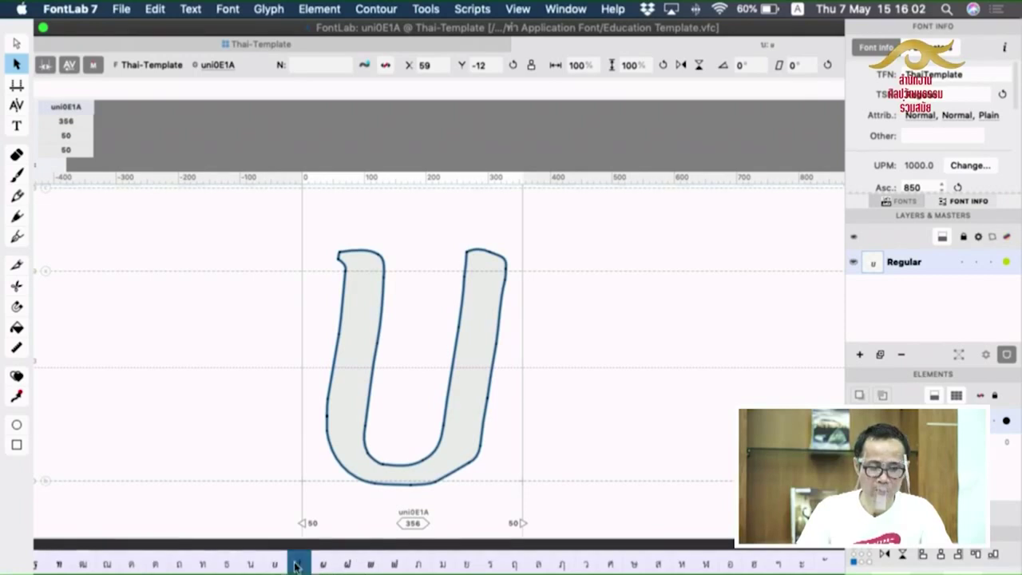
double_click(312, 524)
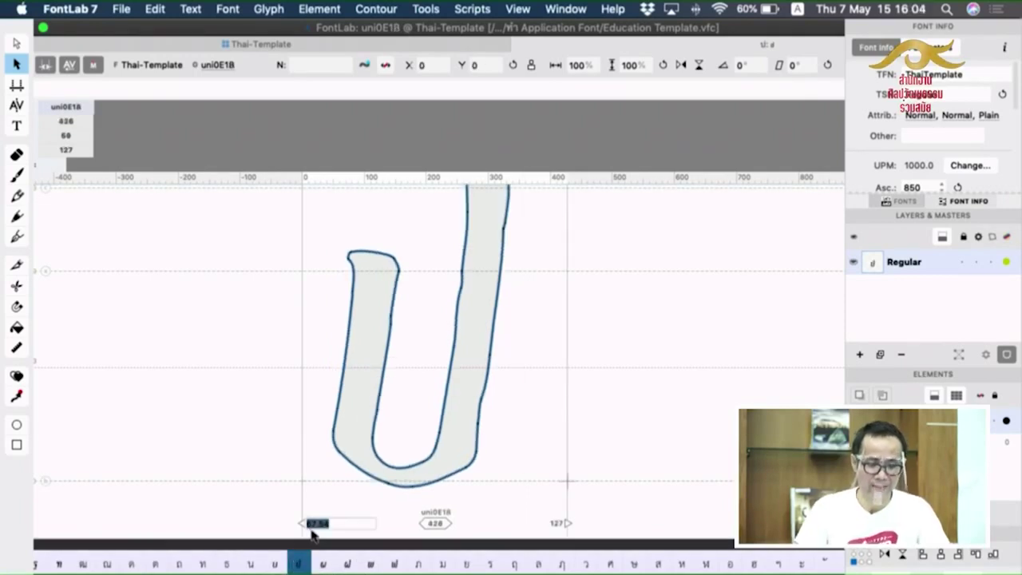
text(50)
key(Return)
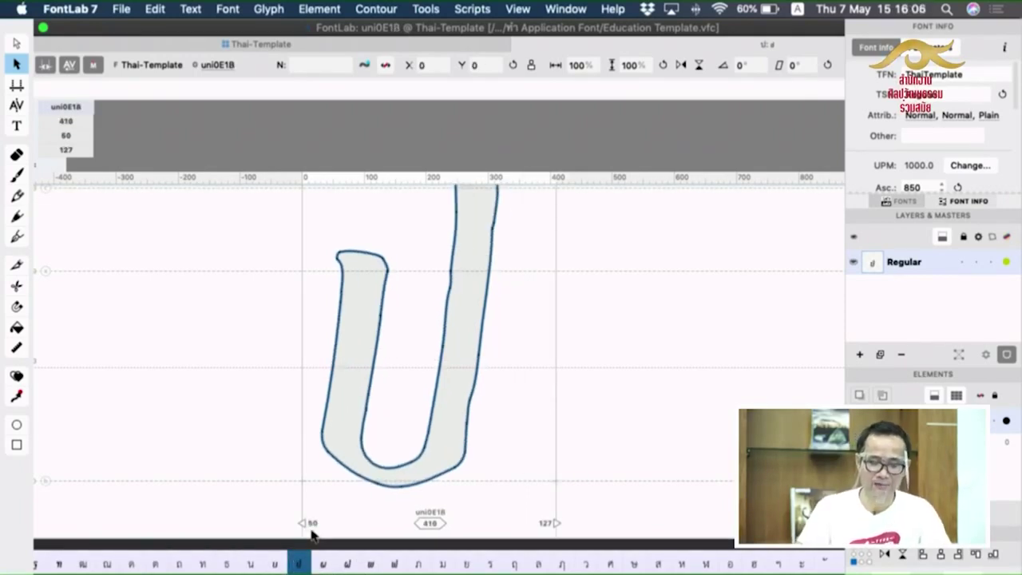
double_click(546, 523)
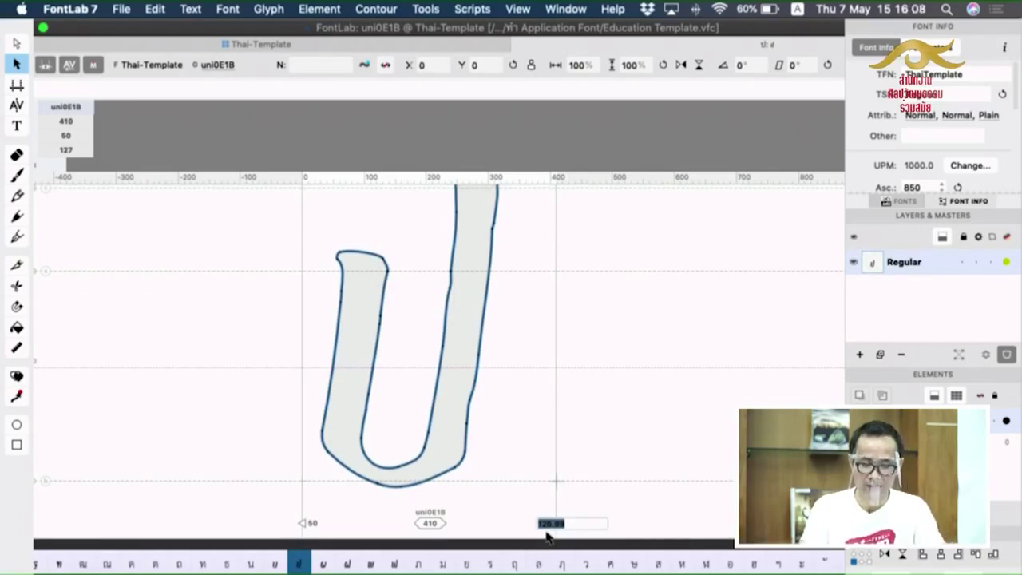
text(50)
key(Return)
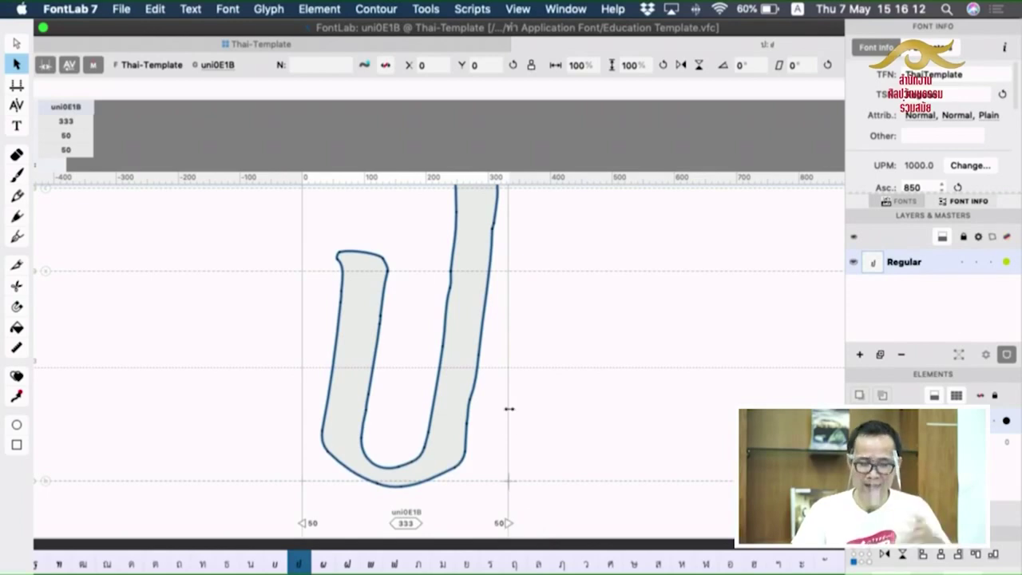
Open uni0E1C and set its left sidebearing to 35 and its right sidebearing to 50.
click(323, 565)
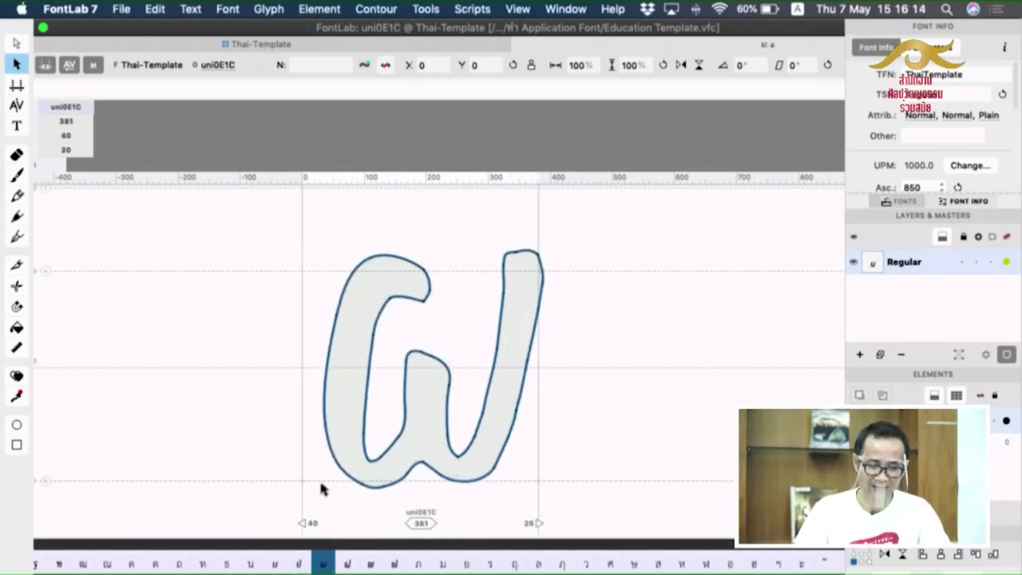
click(382, 379)
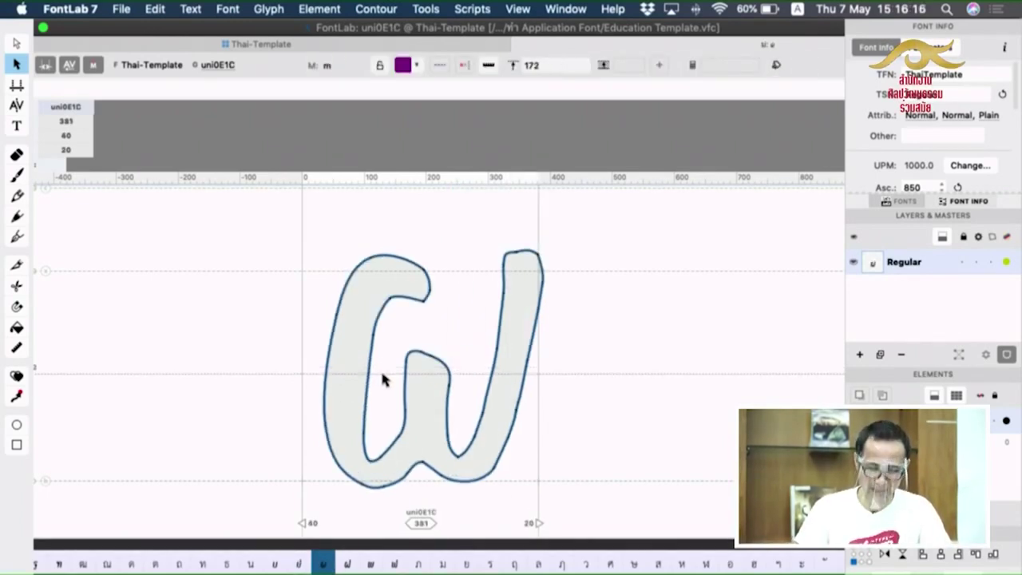
key(super+z)
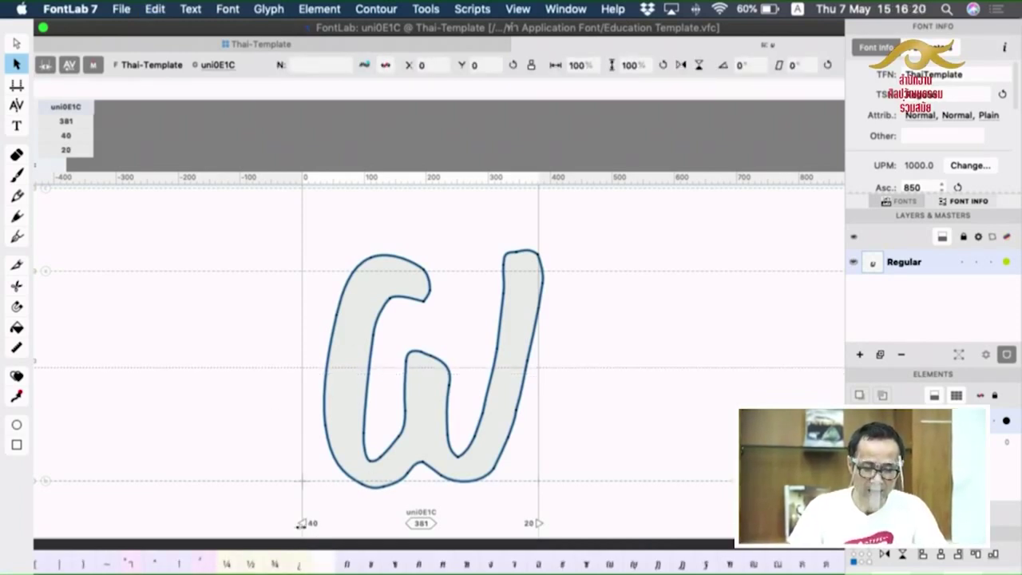
click(311, 524)
text(35)
key(Return)
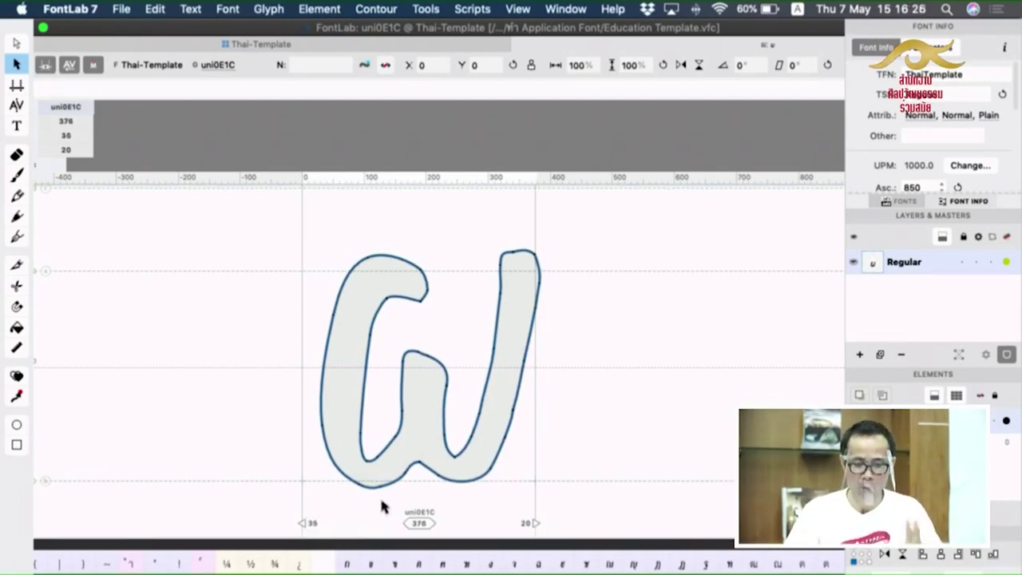
double_click(534, 523)
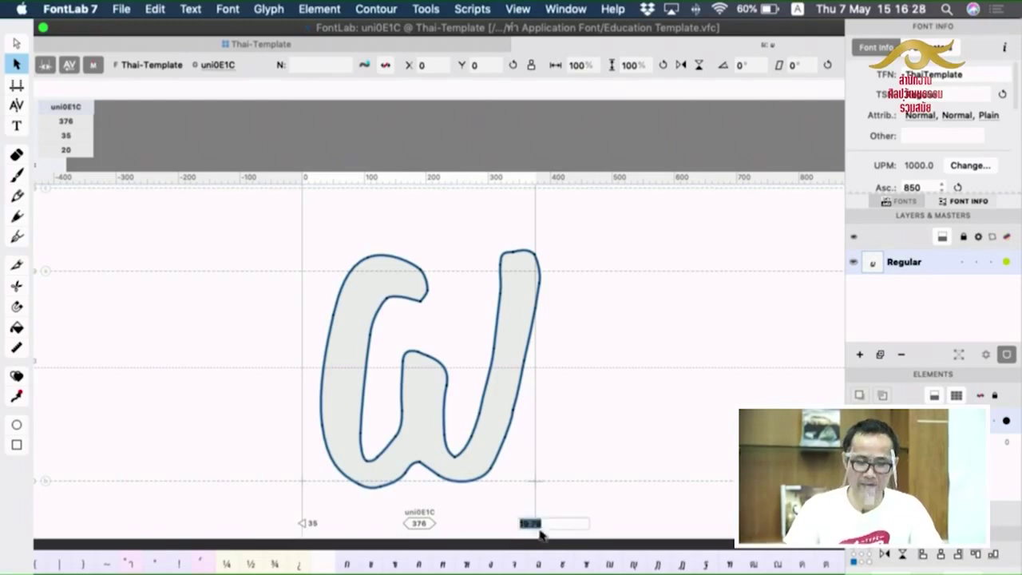
text(50)
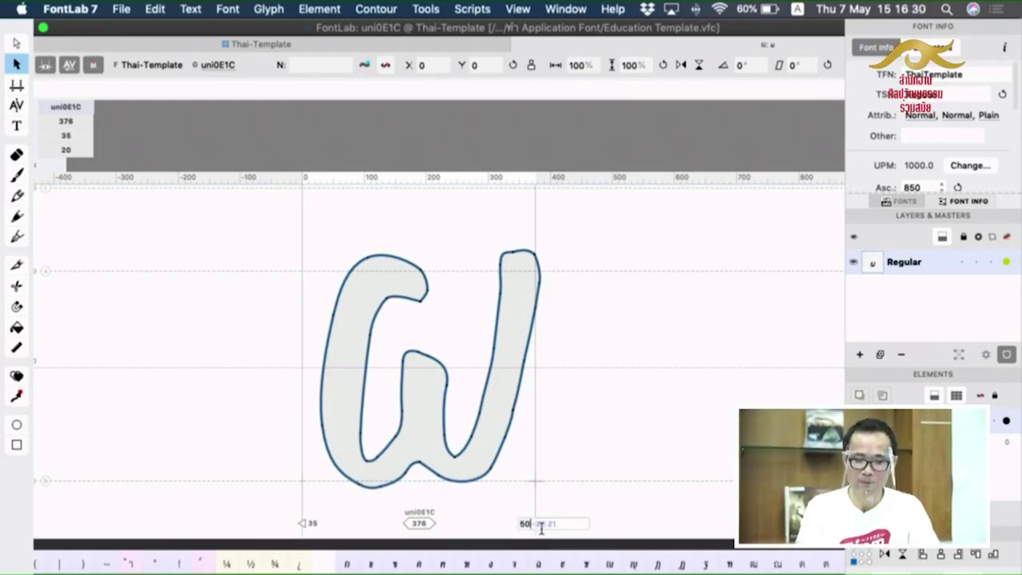
key(Return)
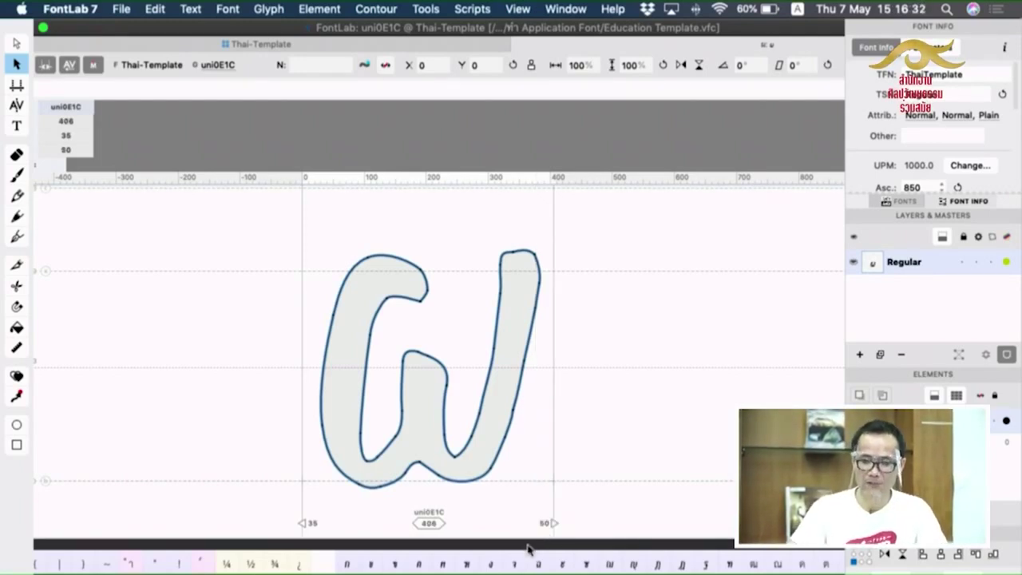
Open uni0E1D and set its left sidebearing to 35 and its right sidebearing to 50.
scroll(754, 565, right, 5)
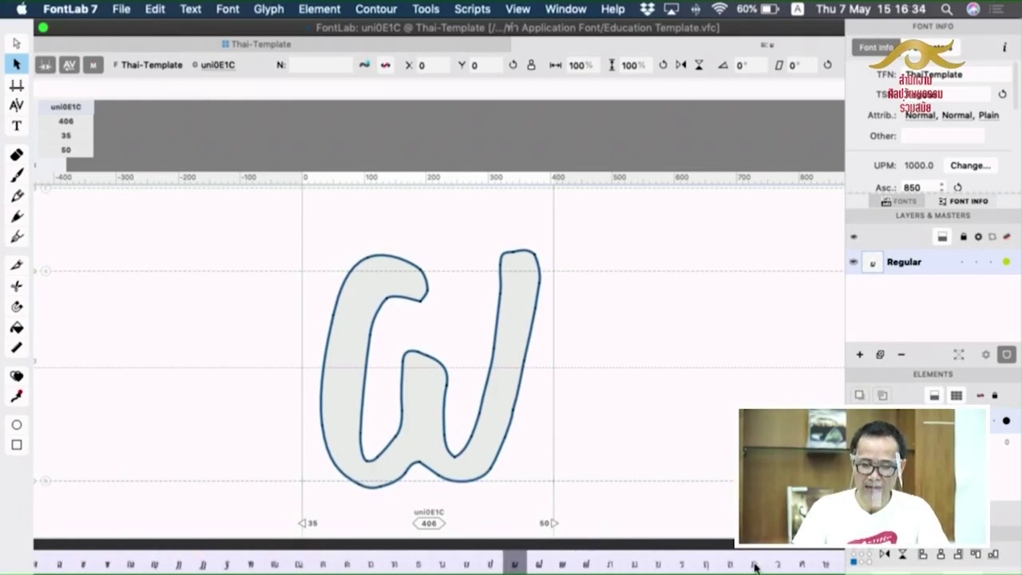
click(539, 564)
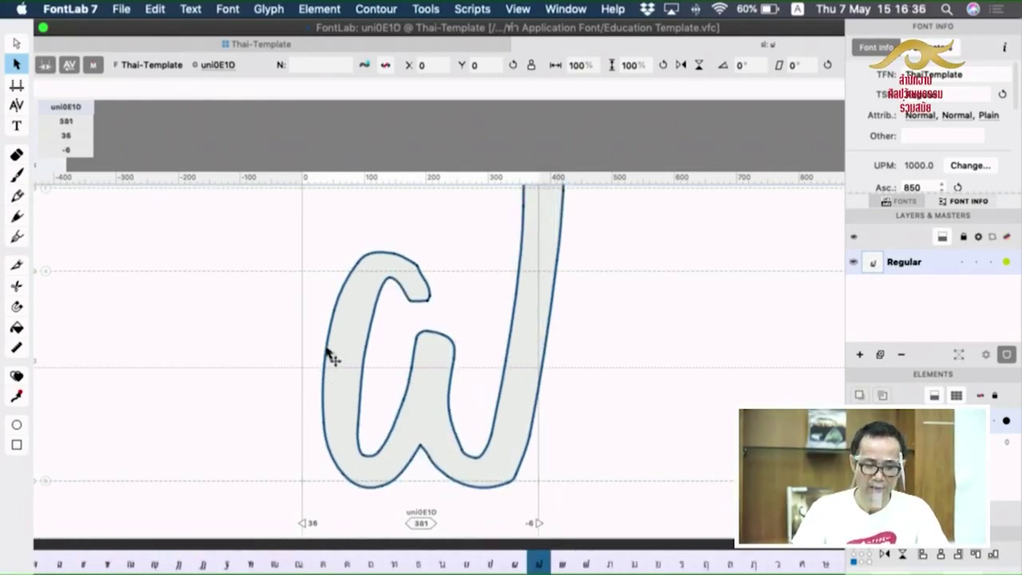
click(311, 523)
text(35)
key(Return)
click(532, 524)
text(50)
key(Return)
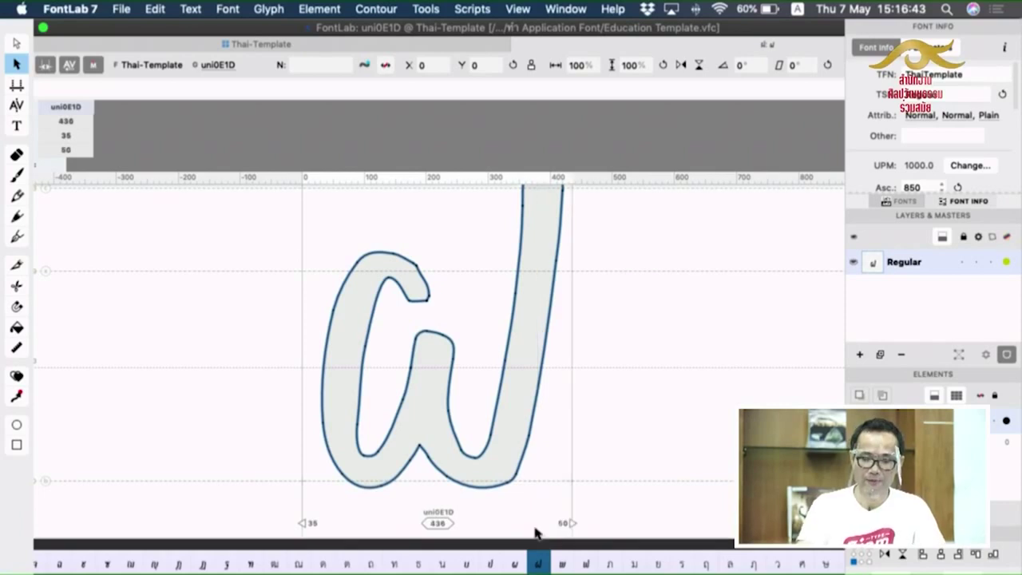
Open uni0E1E, set its left sidebearing to 60 and right sidebearing to 50, and preview the filled letter.
click(564, 564)
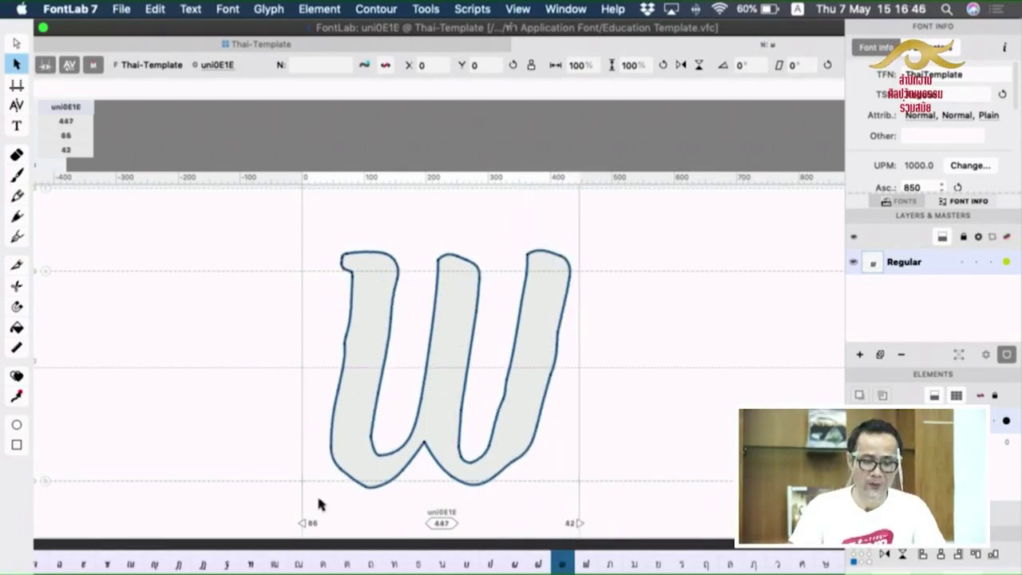
click(312, 523)
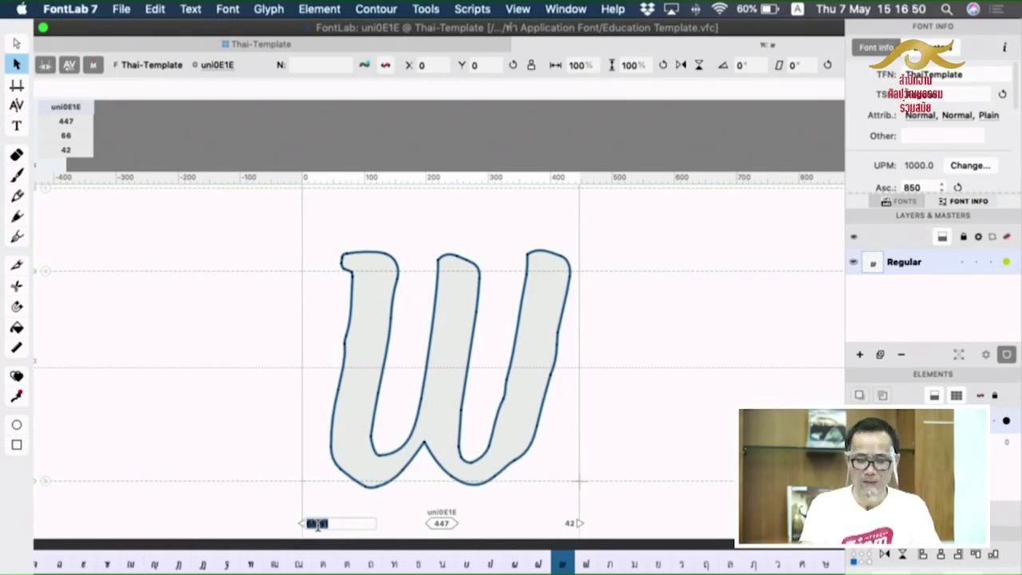
text(60)
key(Return)
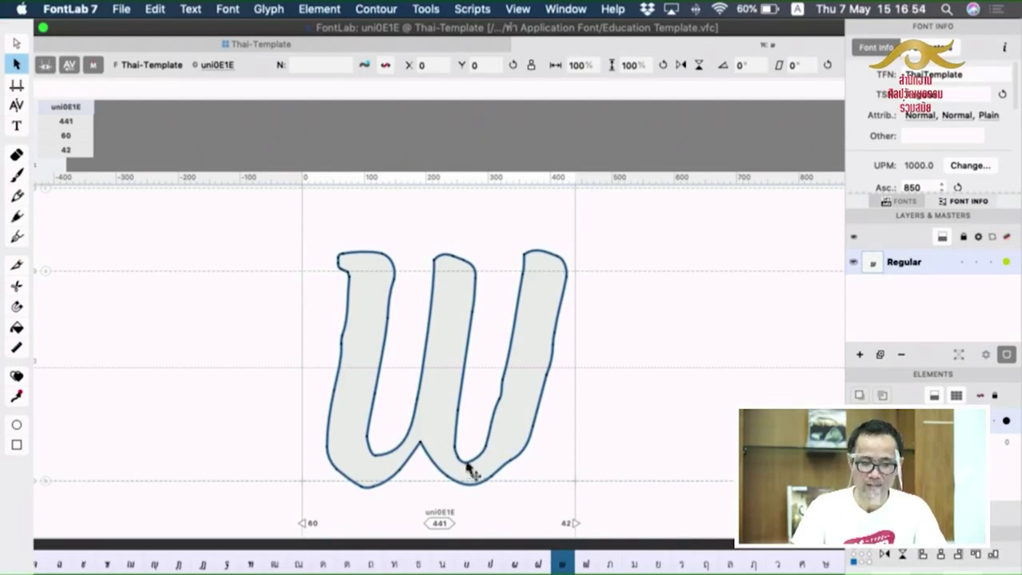
click(566, 523)
text(50)
key(Return)
click(672, 440)
key(space)
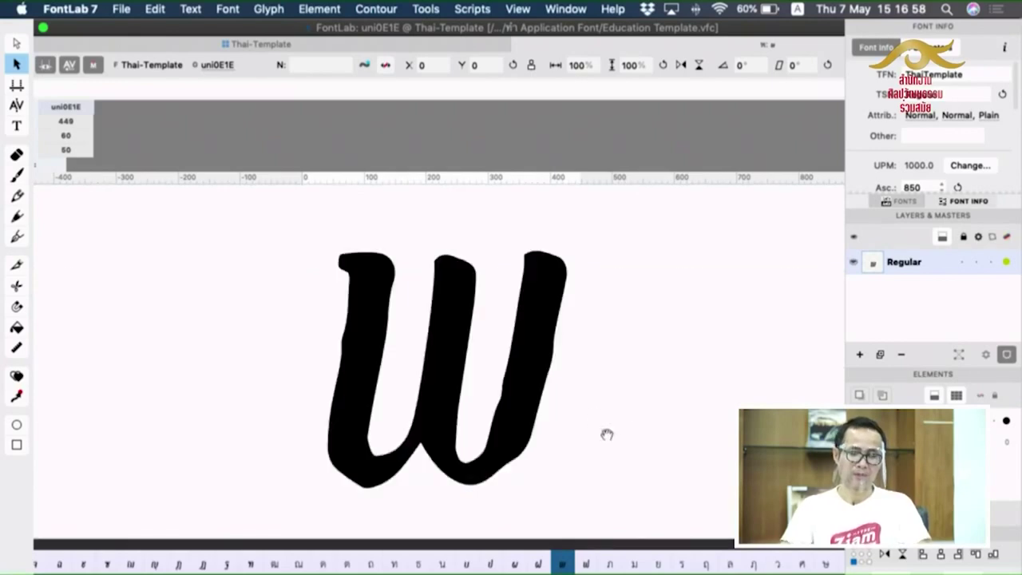
Extend พ into the text string พบผบ to check the spacing between the letters, and close the glyph window.
click(16, 125)
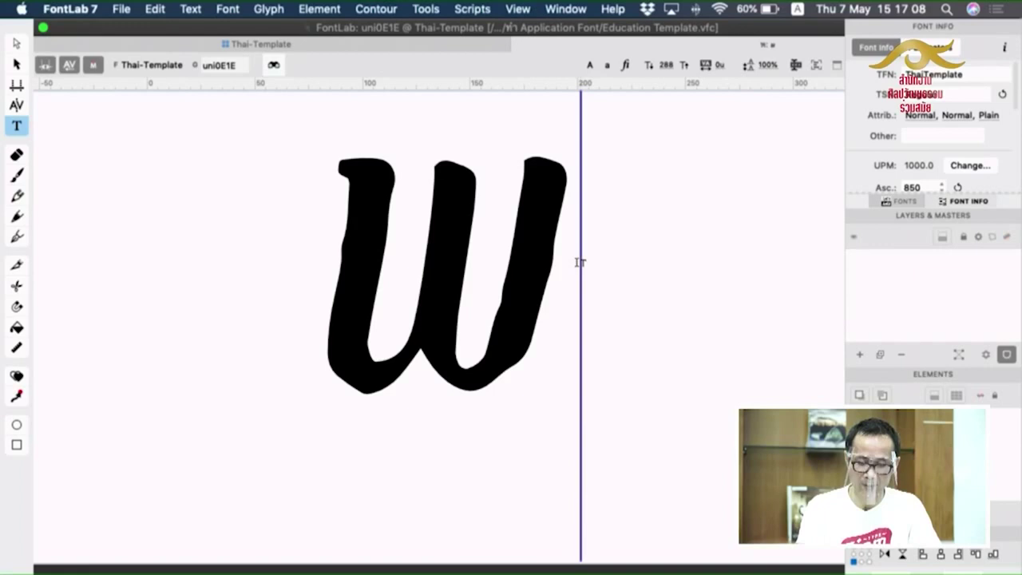
text([)
text(บ)
key(super+minus)
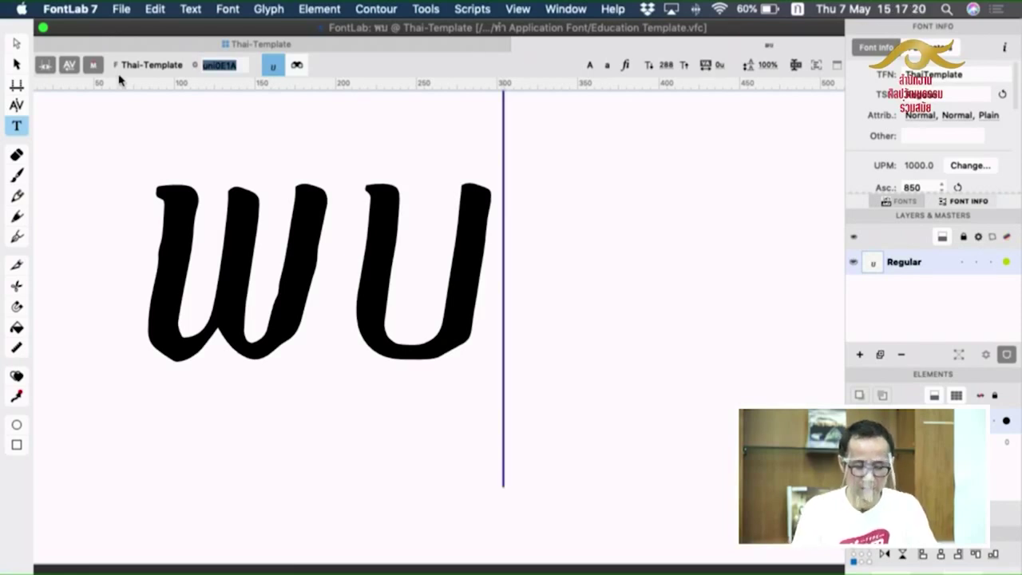
text(พ)
key(BackSpace)
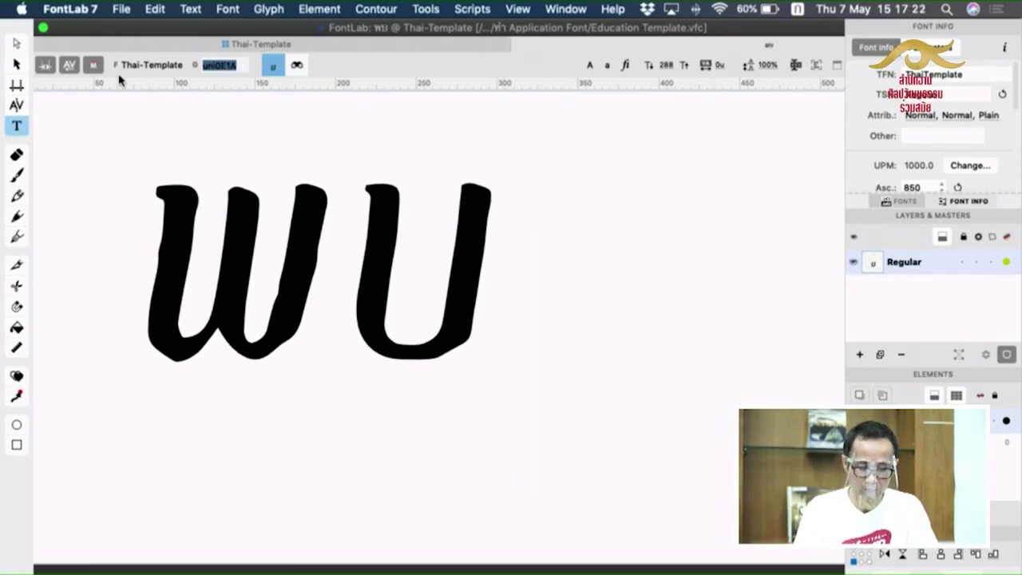
text(ผน)
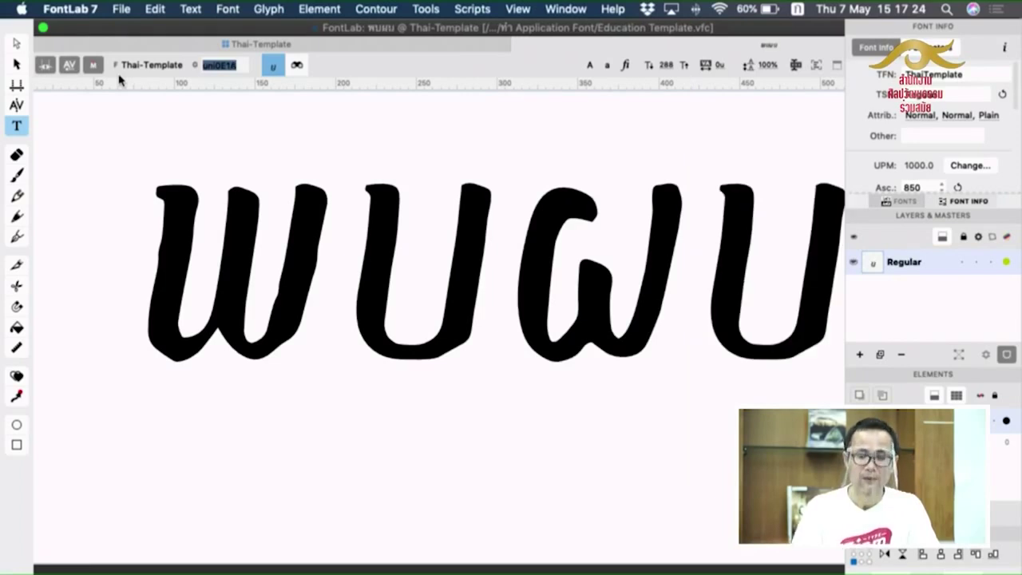
key(super+minus)
key(super+minus)
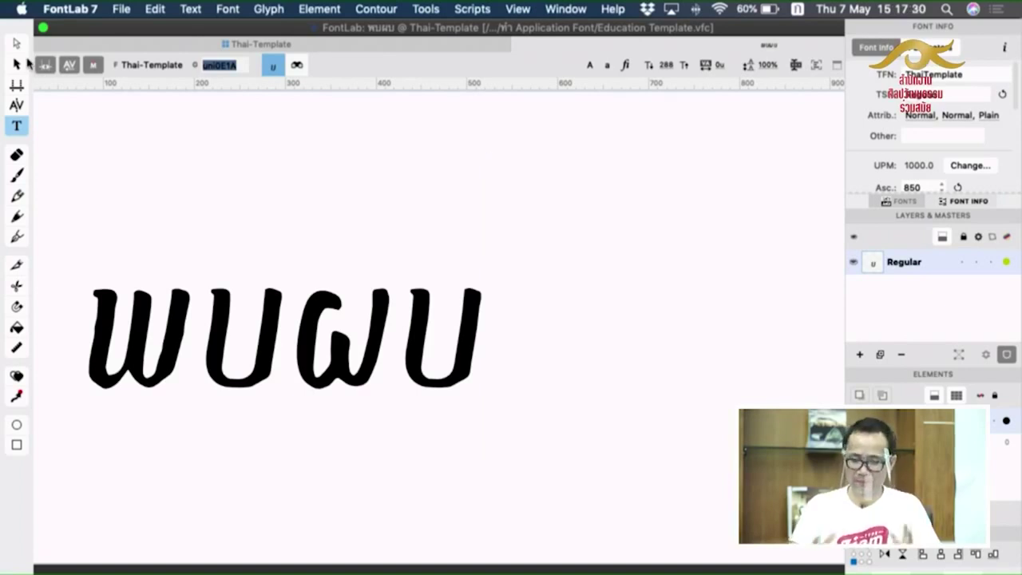
click(27, 63)
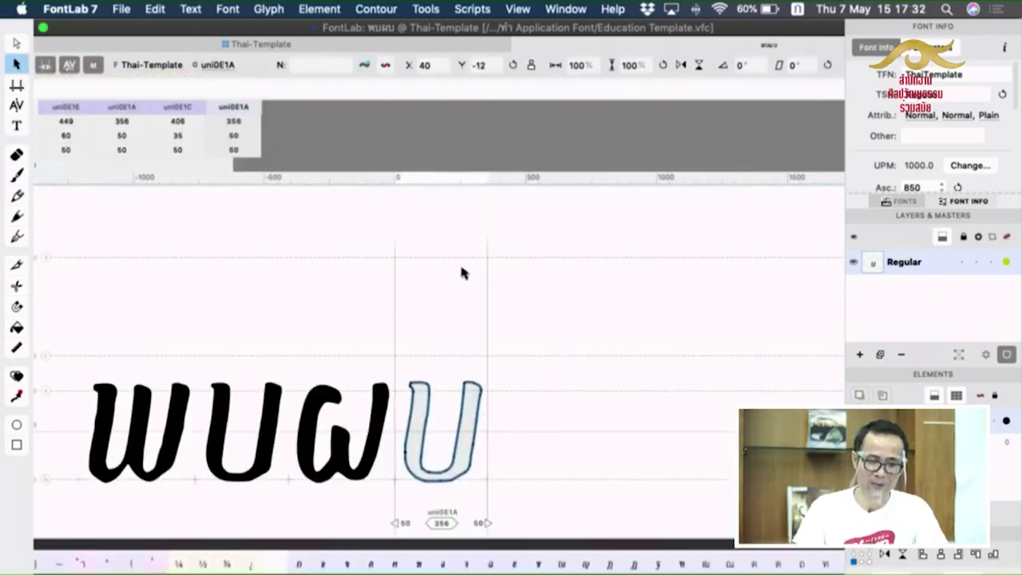
click(572, 397)
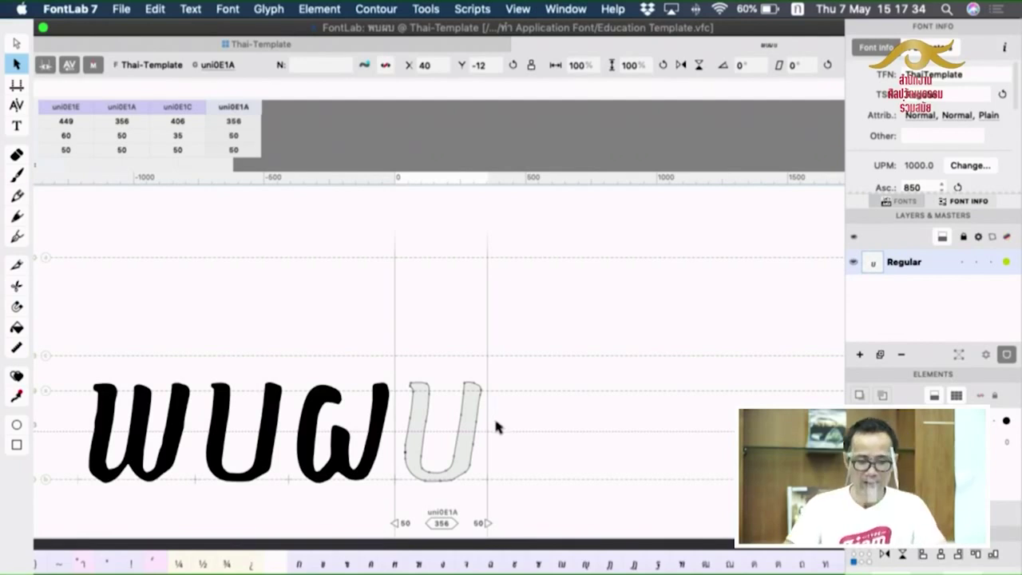
key(super+w)
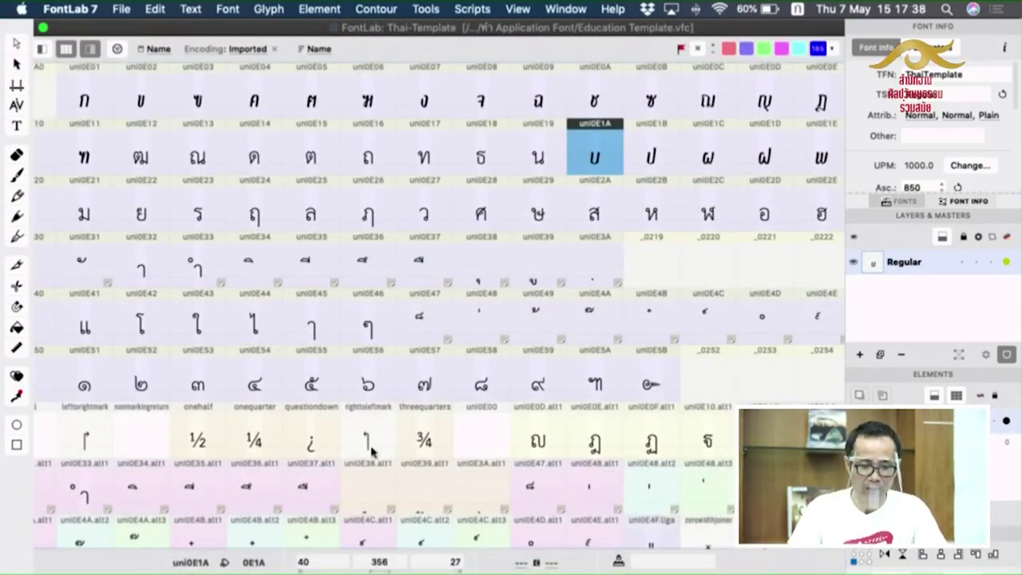
Find the mai han-akat glyph uni0E31 in the font's glyph grid and open it for editing.
click(249, 264)
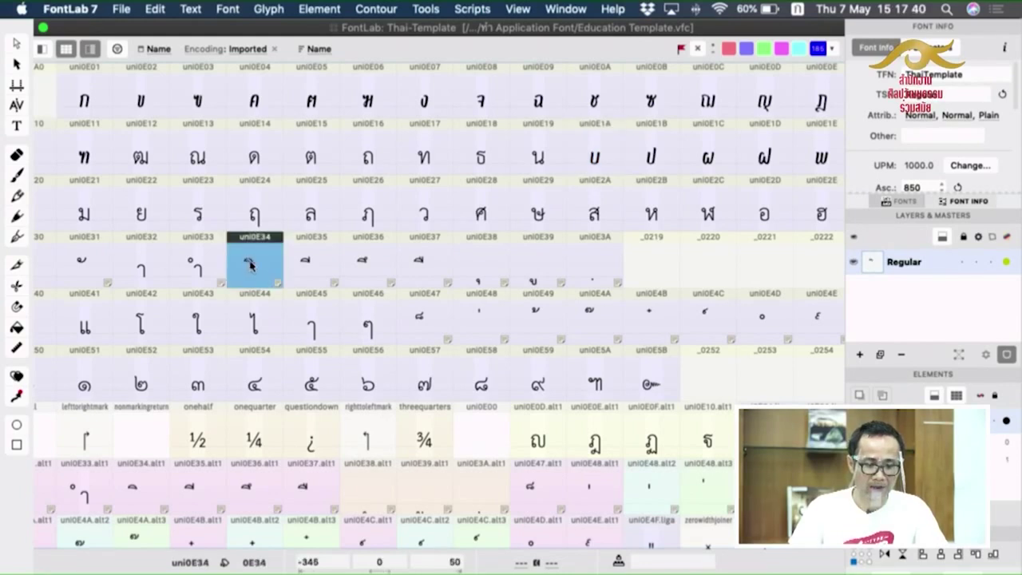
scroll(254, 244, up, 3)
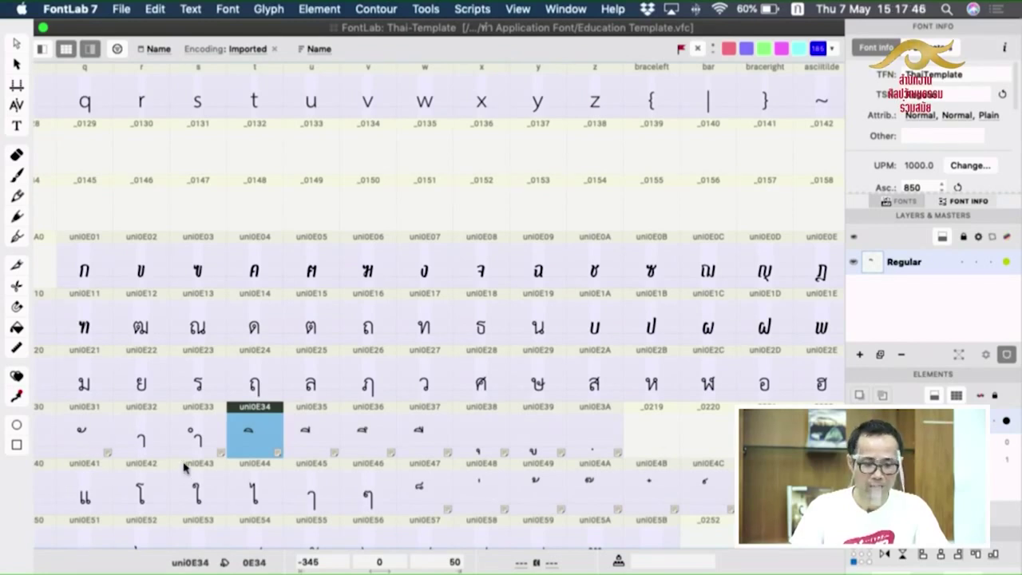
scroll(183, 468, down, 4)
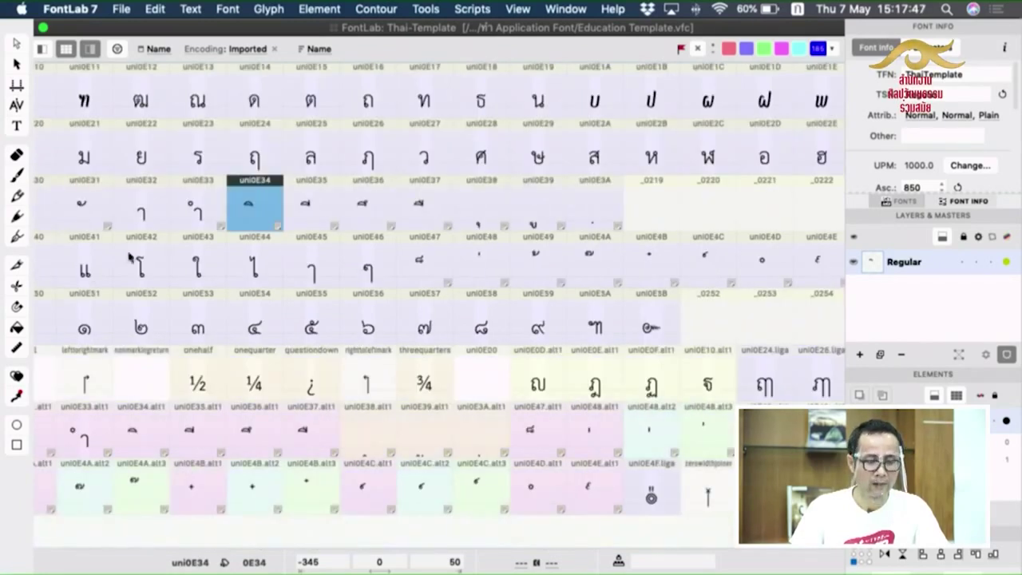
double_click(80, 207)
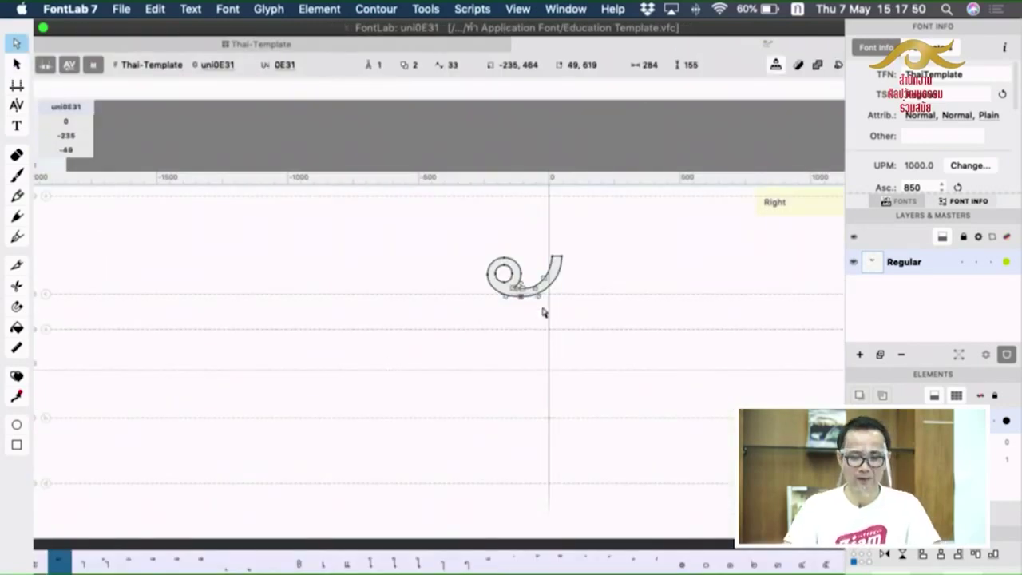
Switch to Illustrator, copy the lowest of the three stacked mai han-akat marks, and paste it into uni0E31 in FontLab.
key(super+Tab)
key(super+Tab)
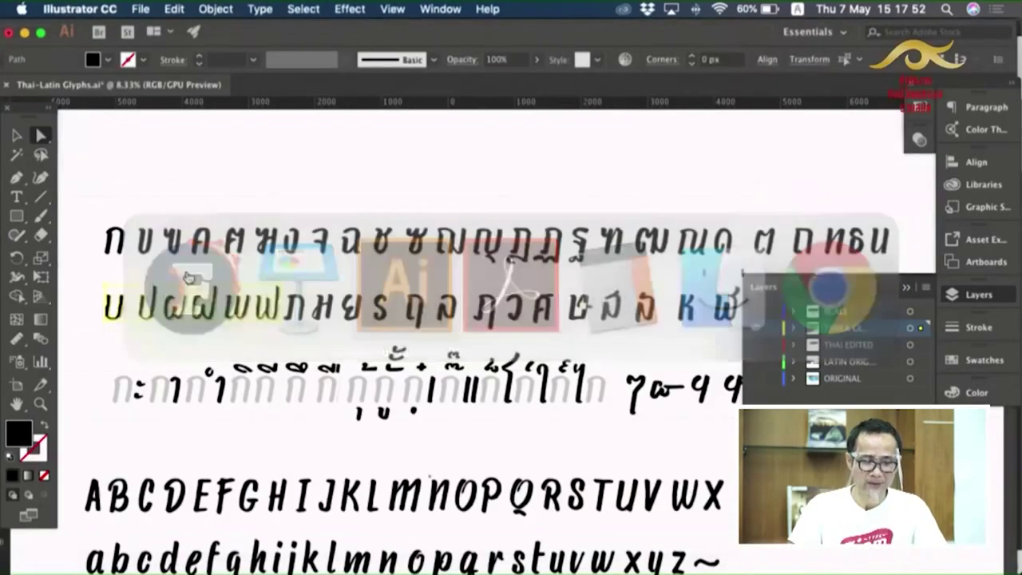
click(16, 136)
click(67, 153)
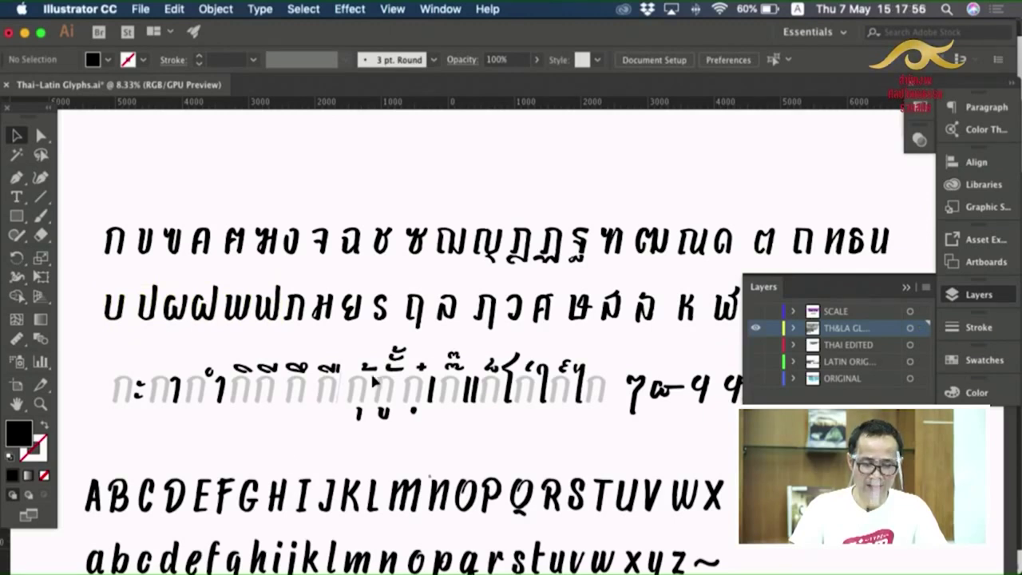
scroll(424, 373, up, 2)
scroll(471, 417, up, 5)
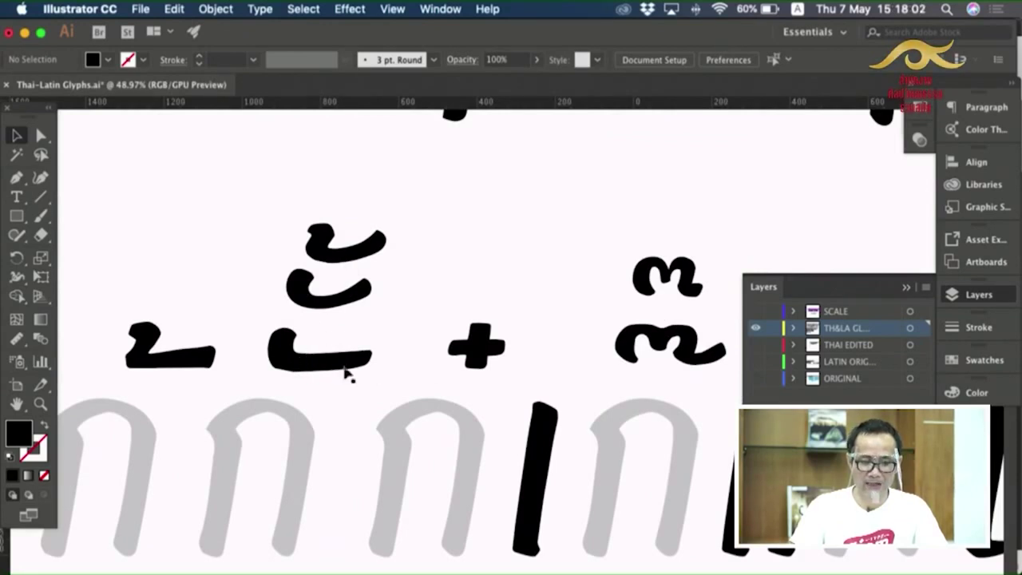
click(370, 364)
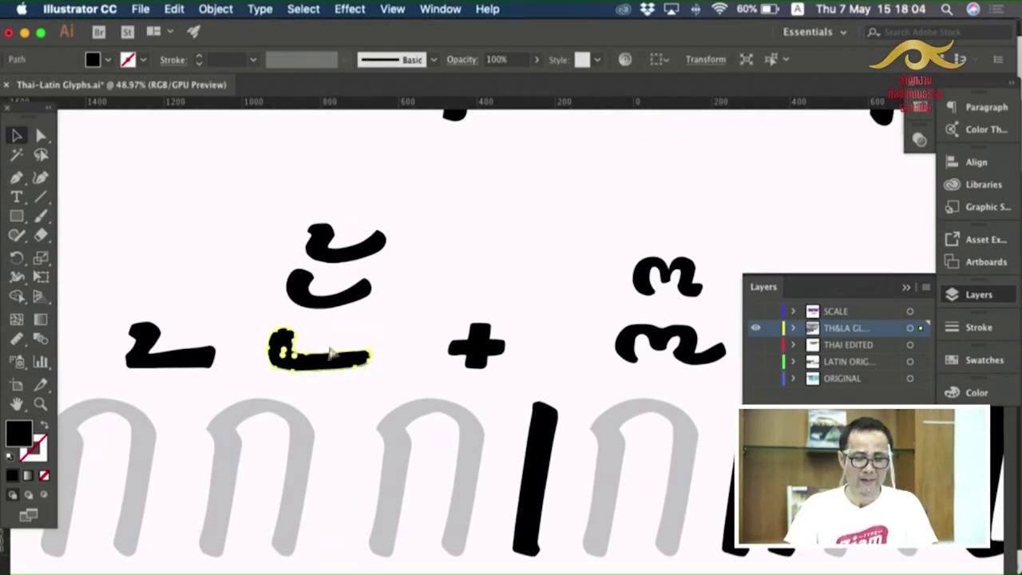
key(super+Tab)
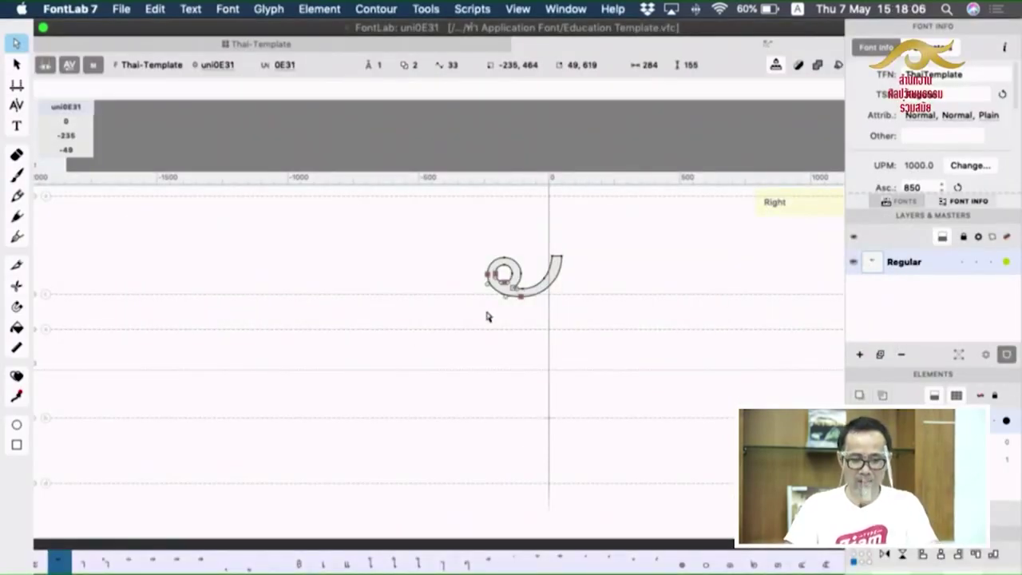
key(super+v)
click(658, 336)
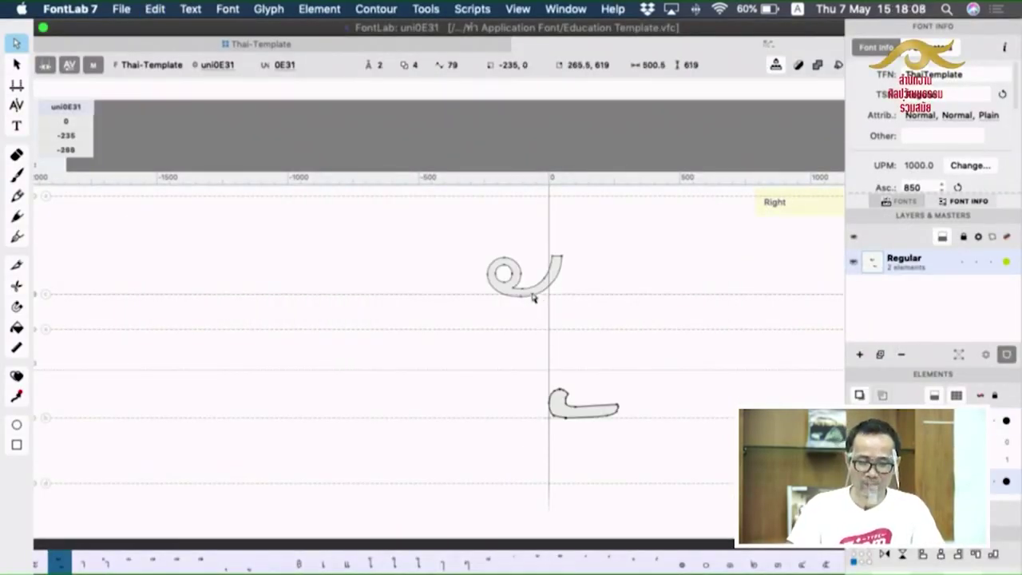
Delete the template's original outline from uni0E31 and move the pasted mark up to about x -198, y 522.
key(v)
drag(410, 223, 602, 312)
key(Delete)
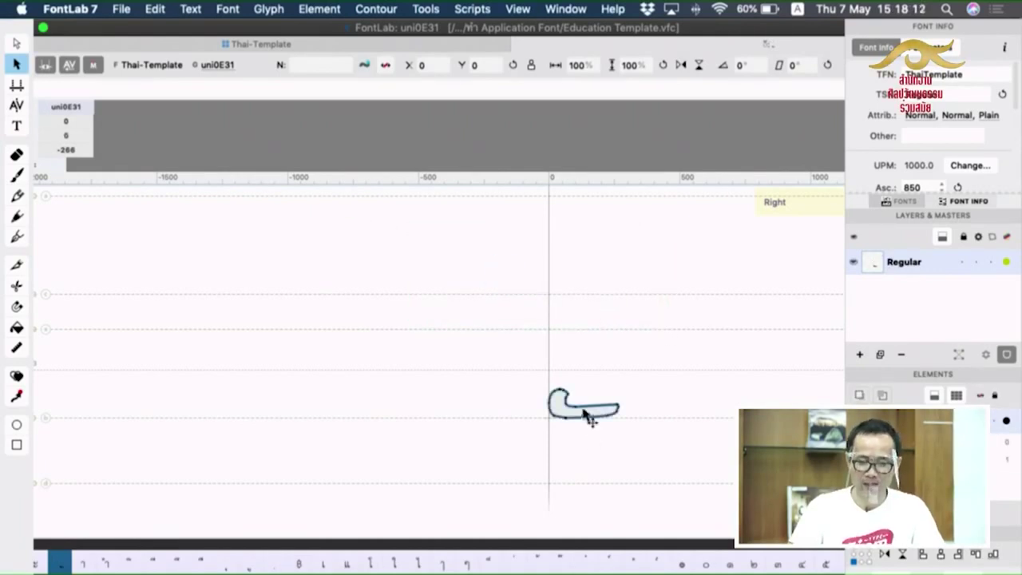
drag(588, 417, 537, 278)
click(15, 124)
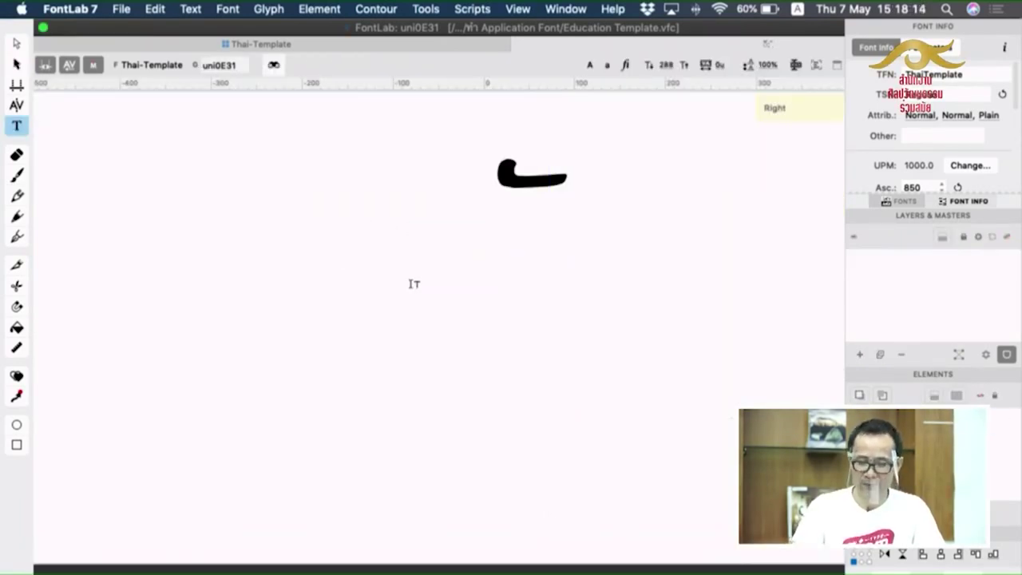
text([)
key(BackSpace)
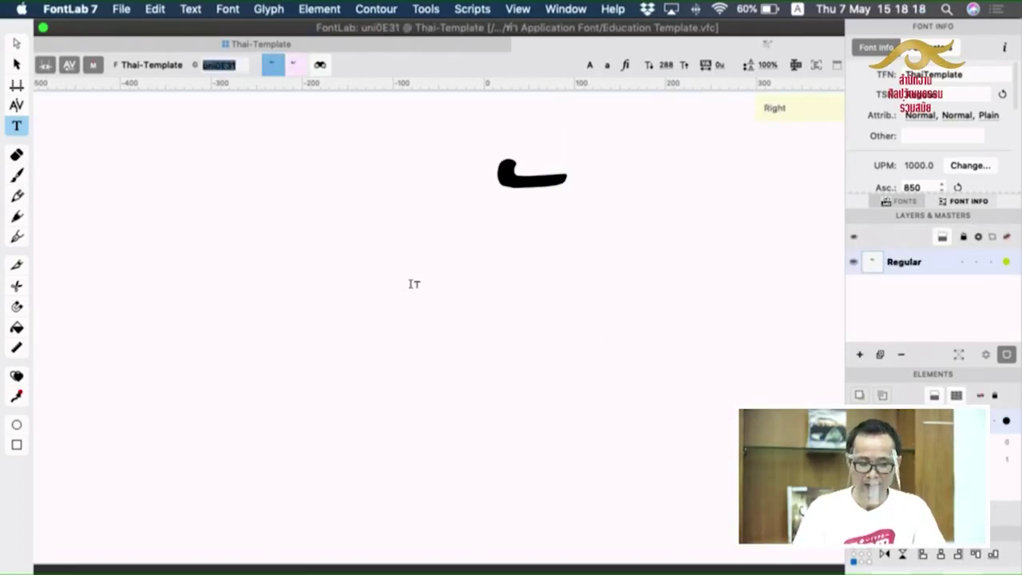
text([)
key(BackSpace)
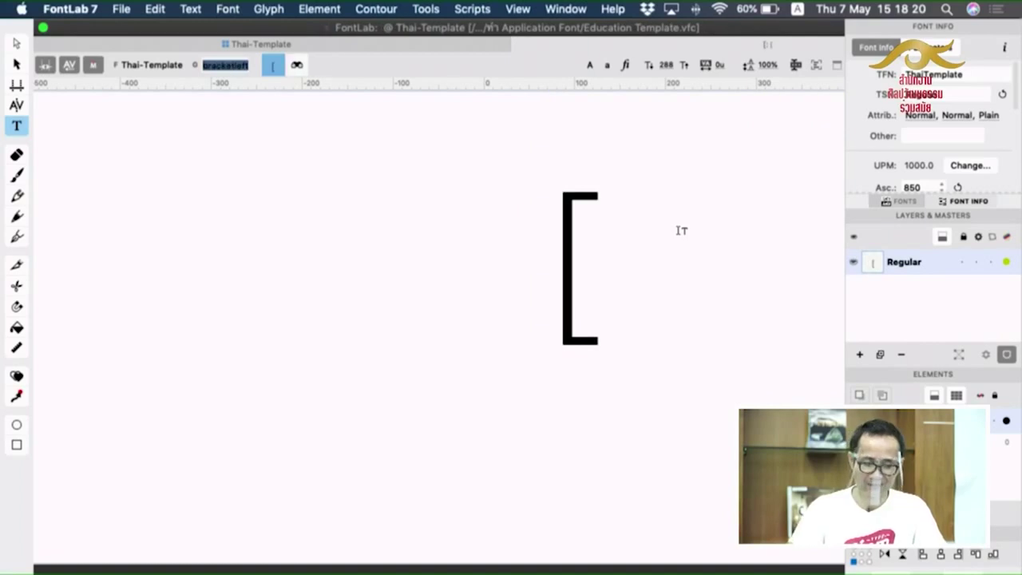
key(Escape)
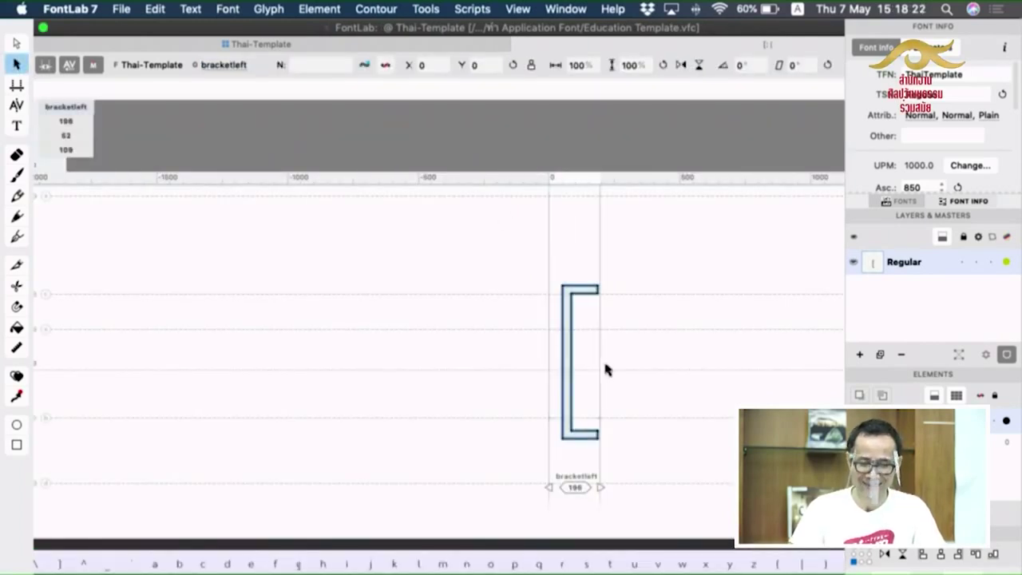
key(super+w)
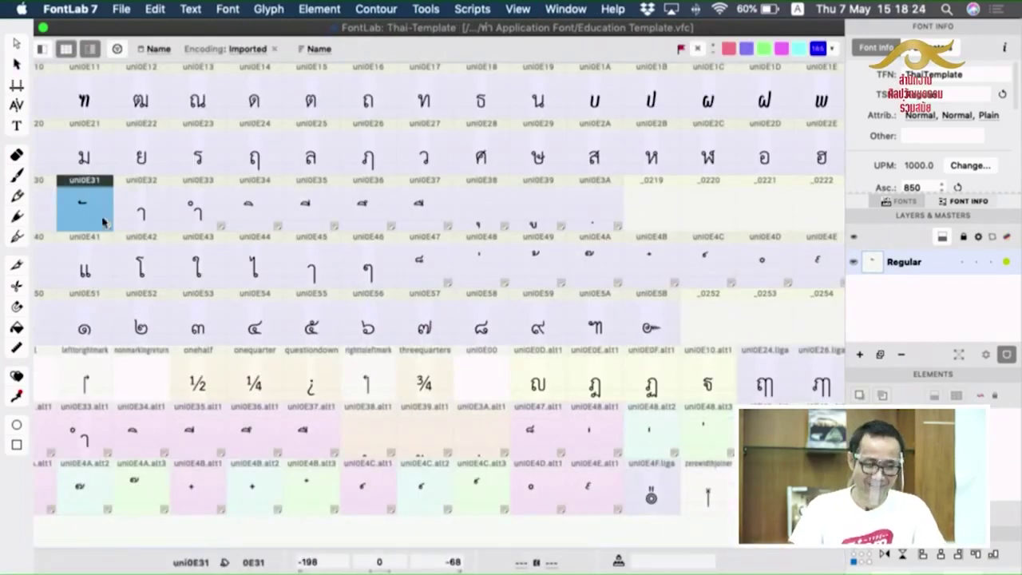
Reopen uni0E31 and add the consonant บ in front of the mark as text, forming บั.
double_click(80, 205)
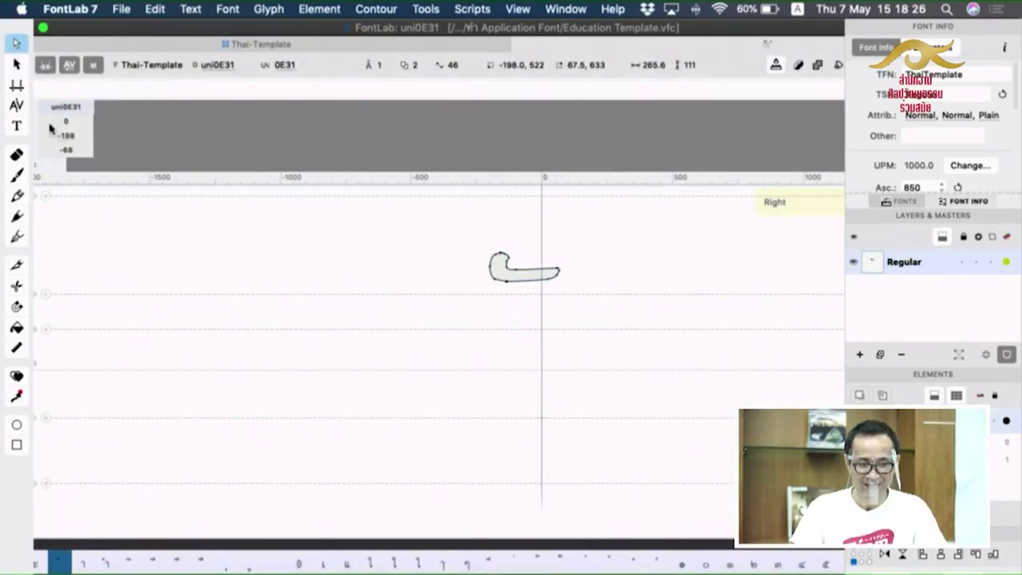
click(17, 125)
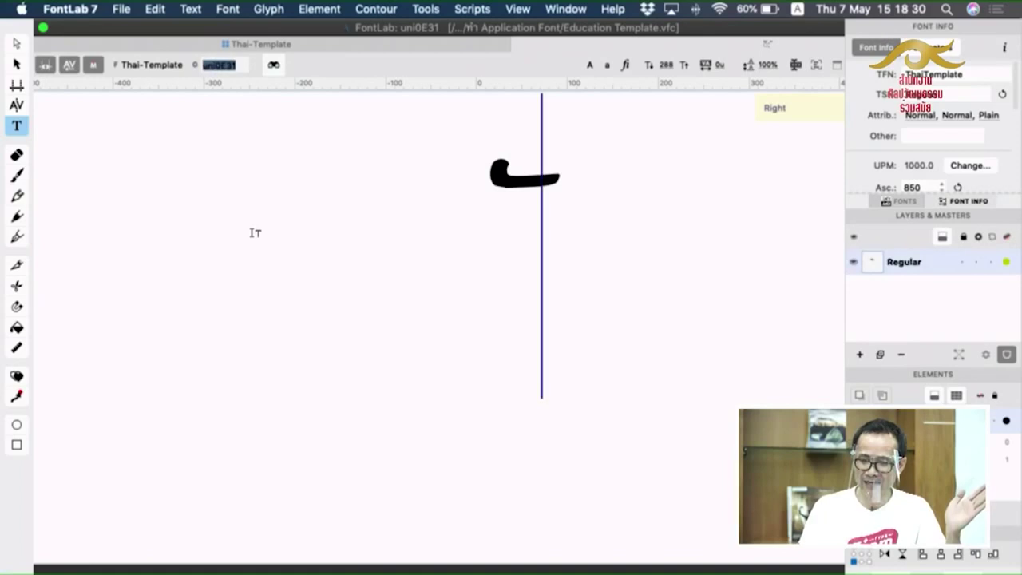
text([)
key(BackSpace)
key(ctrl+space)
text(บ)
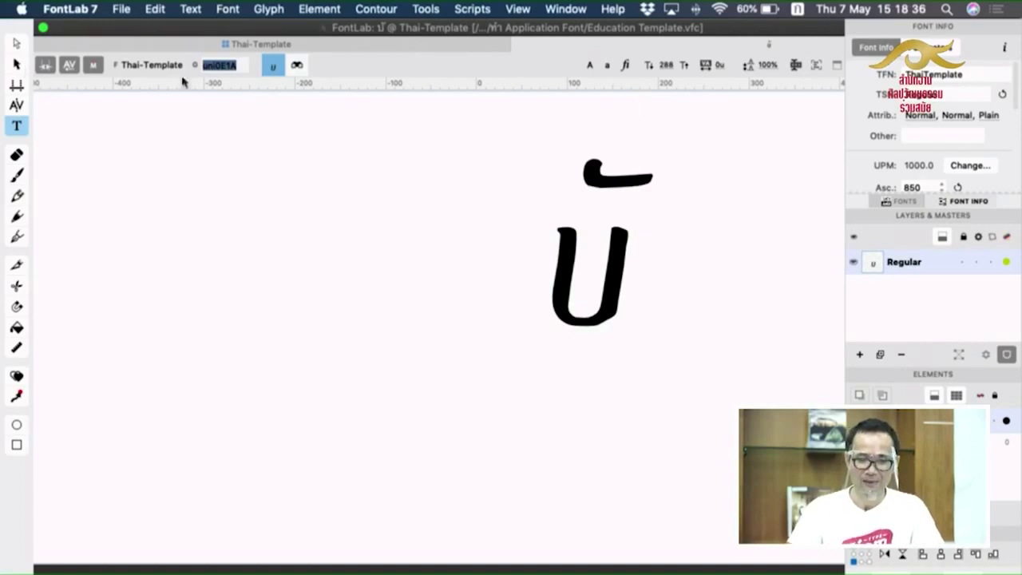
key(BackSpace)
text(บ)
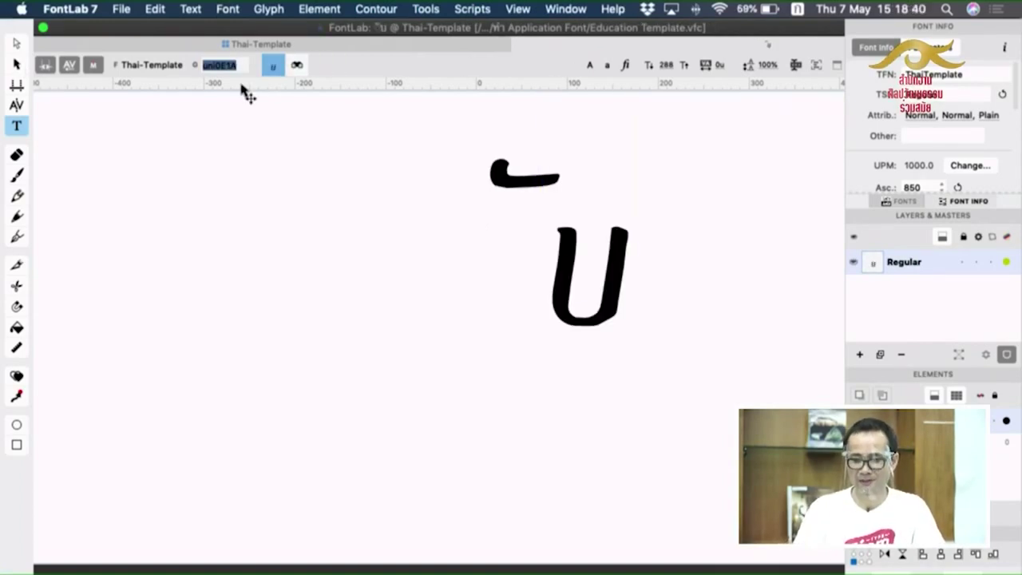
key(BackSpace)
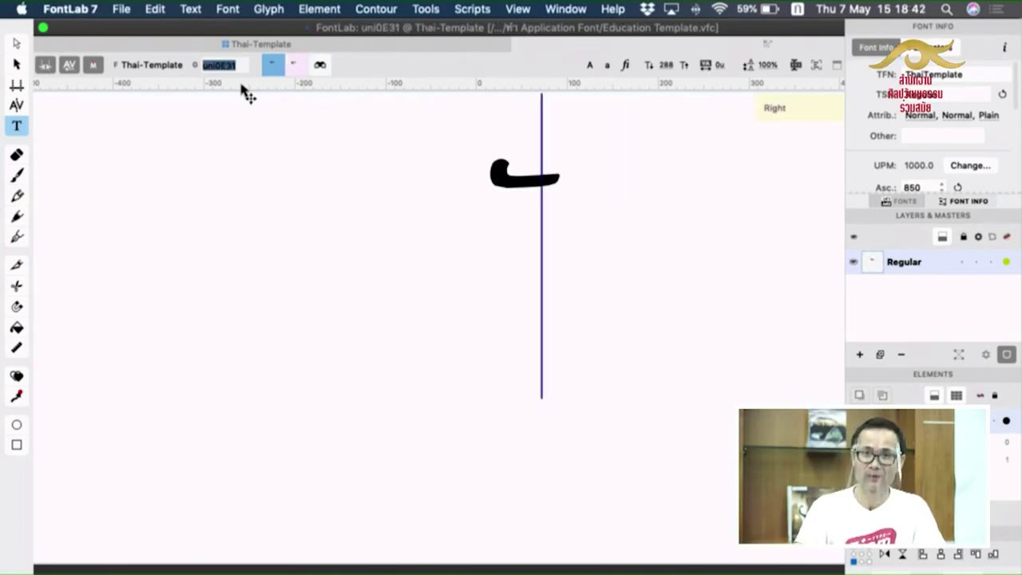
text(บ)
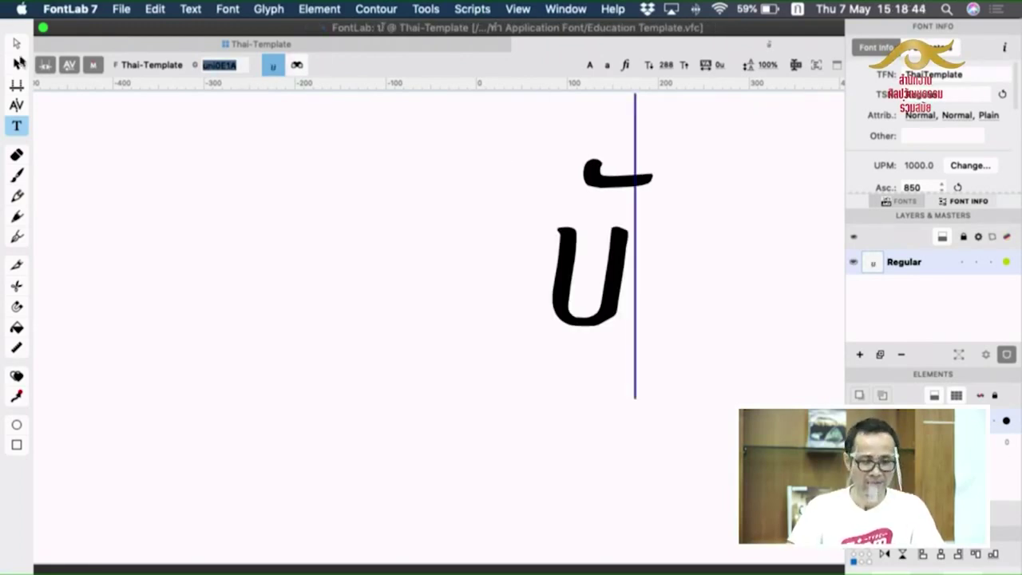
Return the บั pair to contour editing and examine the mark's position over the consonant up close.
click(18, 64)
click(670, 319)
scroll(663, 352, up, 2)
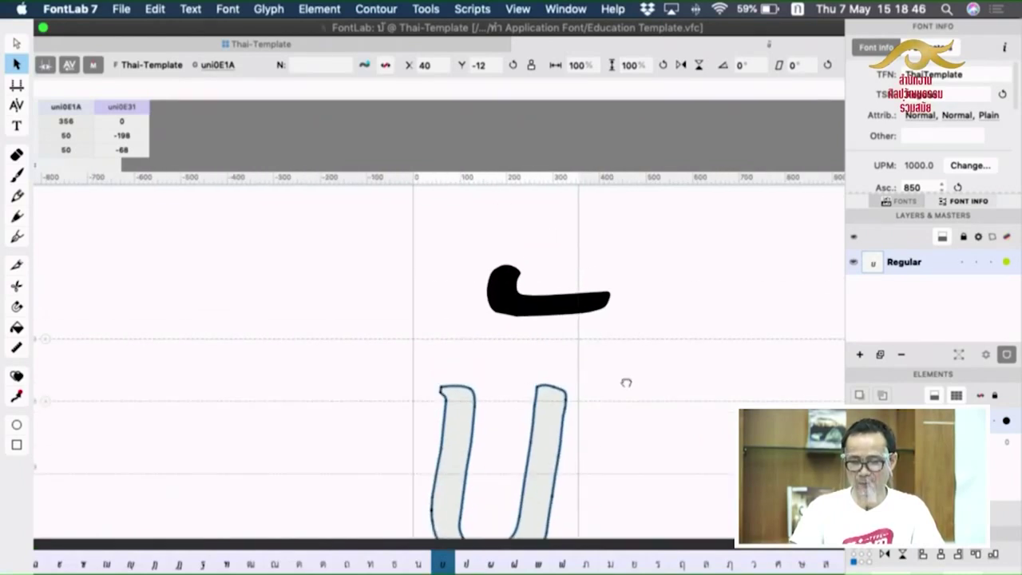
Lower the uni0E31 mark closer above the consonant บ, placing it at about X -203, Y 426.
click(559, 313)
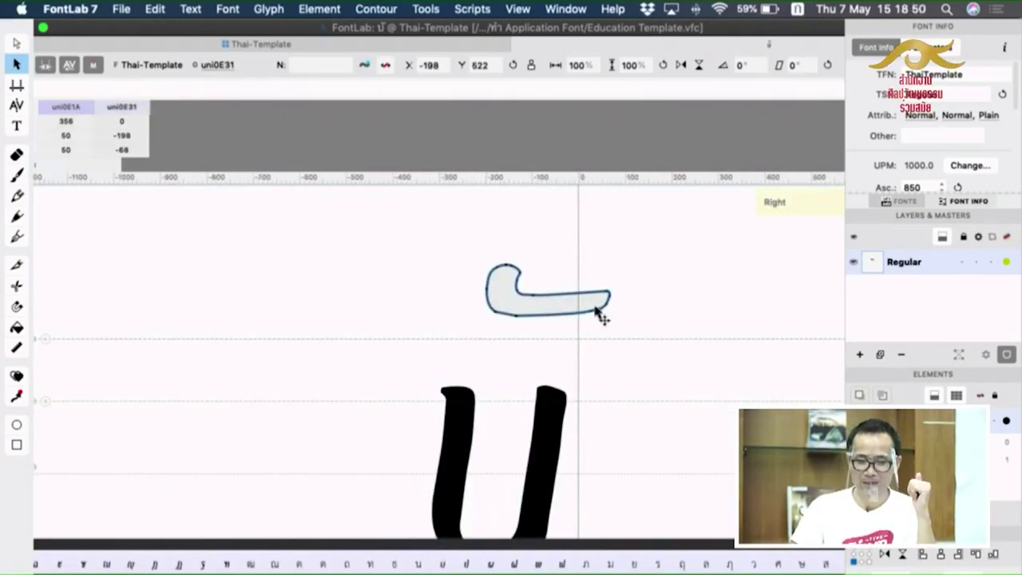
drag(562, 324, 557, 367)
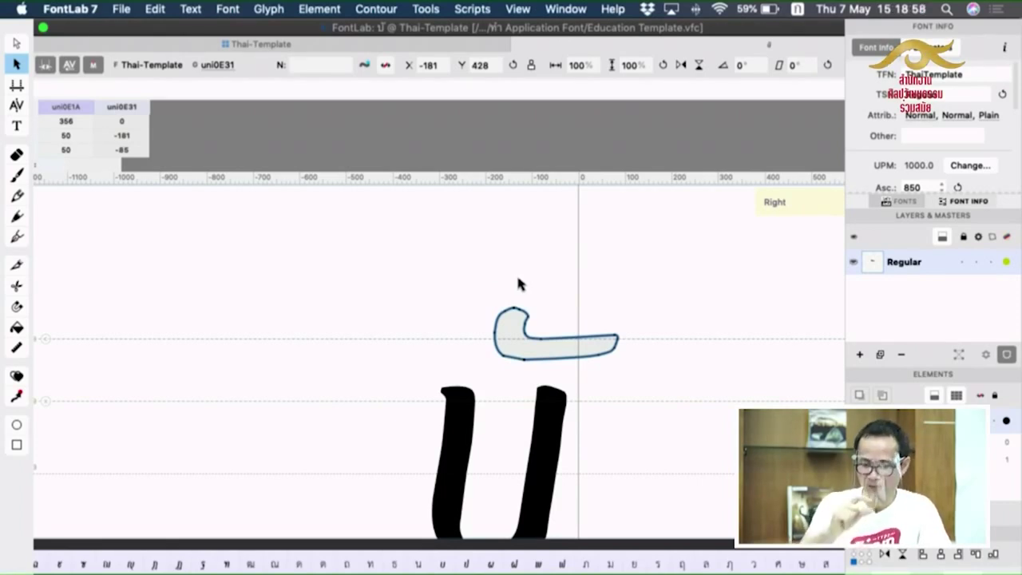
drag(554, 360, 543, 365)
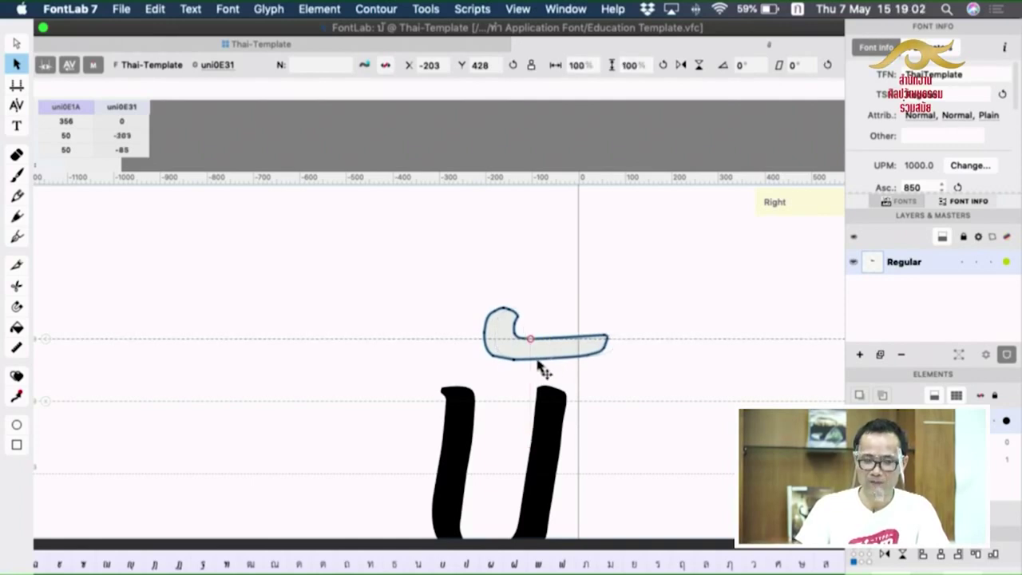
click(637, 388)
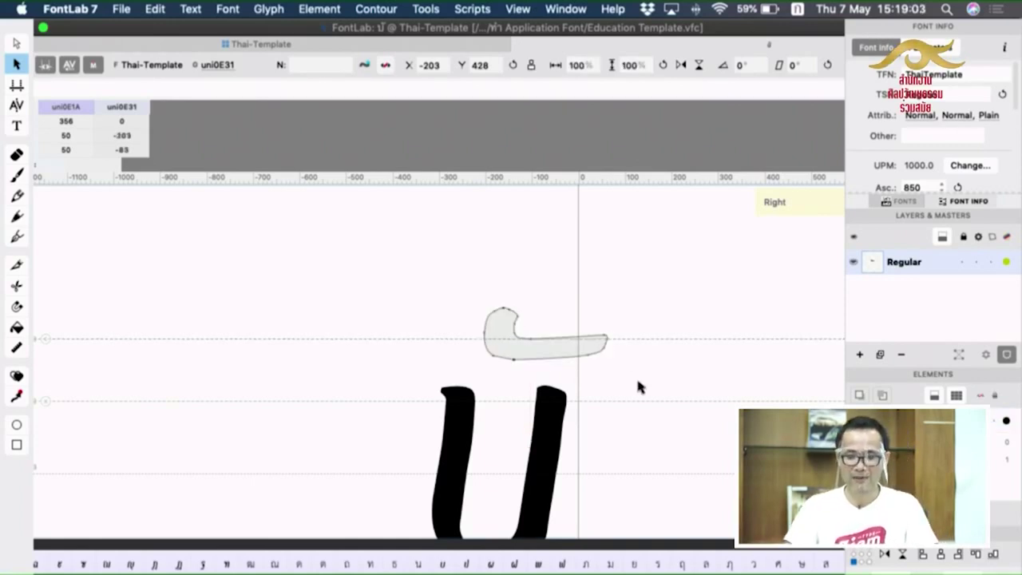
click(556, 359)
drag(551, 359, 552, 361)
click(41, 91)
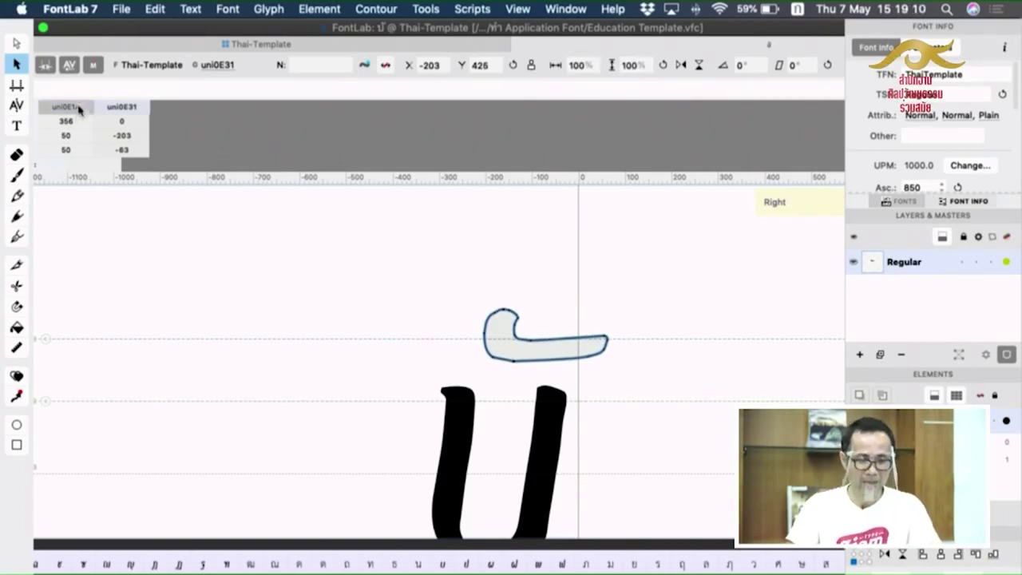
Open the uni0E34 glyph from the font's glyph table and delete its existing outline.
key(super+w)
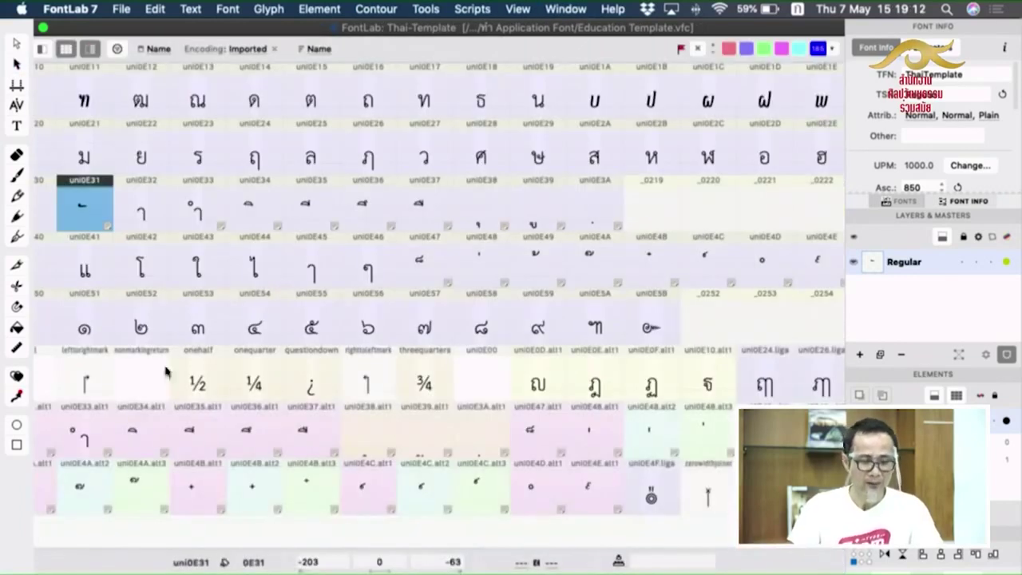
double_click(250, 214)
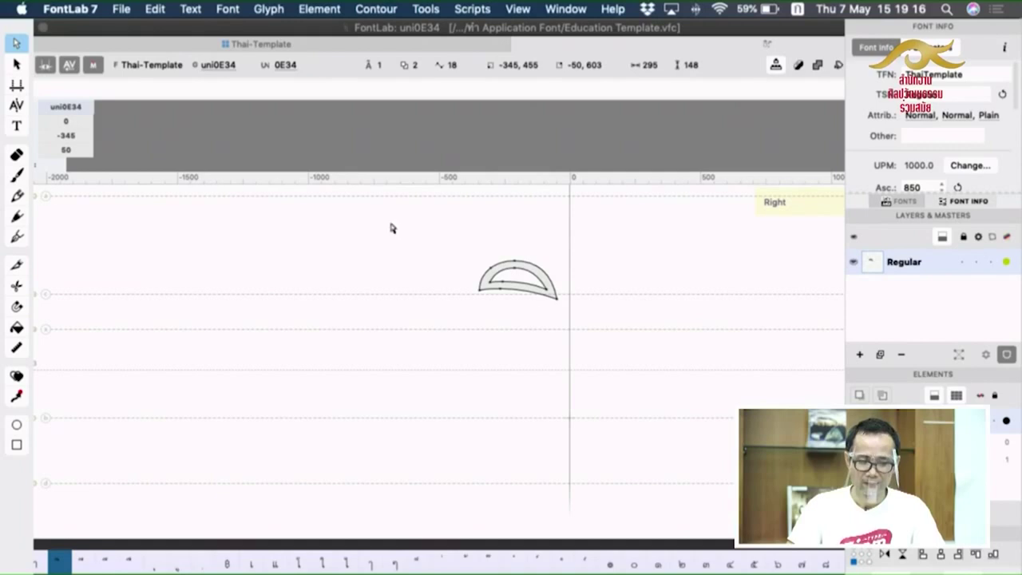
drag(388, 226, 614, 332)
key(Delete)
Switch to Illustrator and try to select only the four upper vowel marks above the gray ก guides.
key(super+Tab)
key(super+Tab)
key(super+Tab)
click(425, 309)
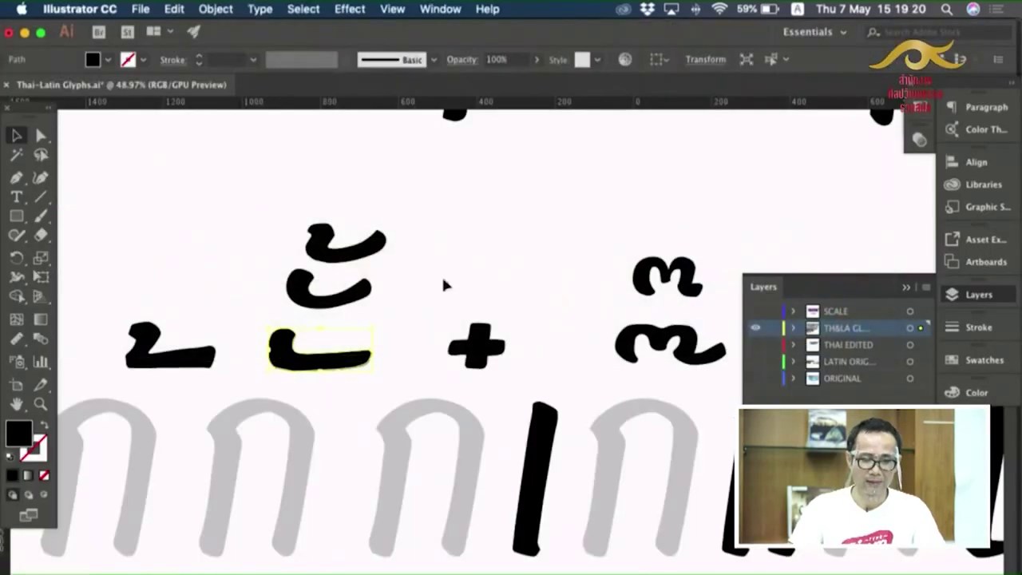
click(416, 308)
drag(416, 308, 641, 306)
key(super+minus)
drag(128, 351, 458, 342)
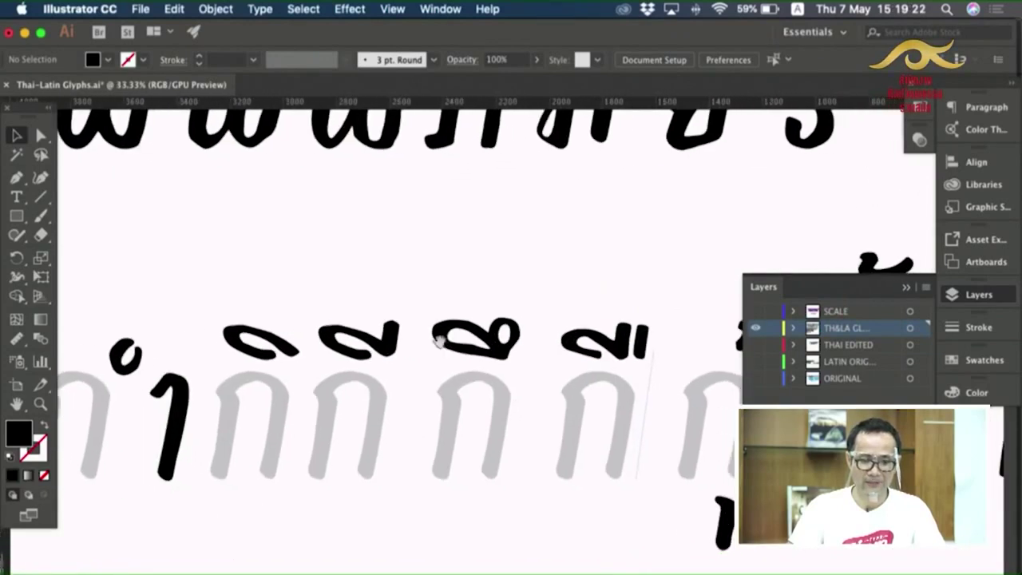
drag(221, 298, 646, 369)
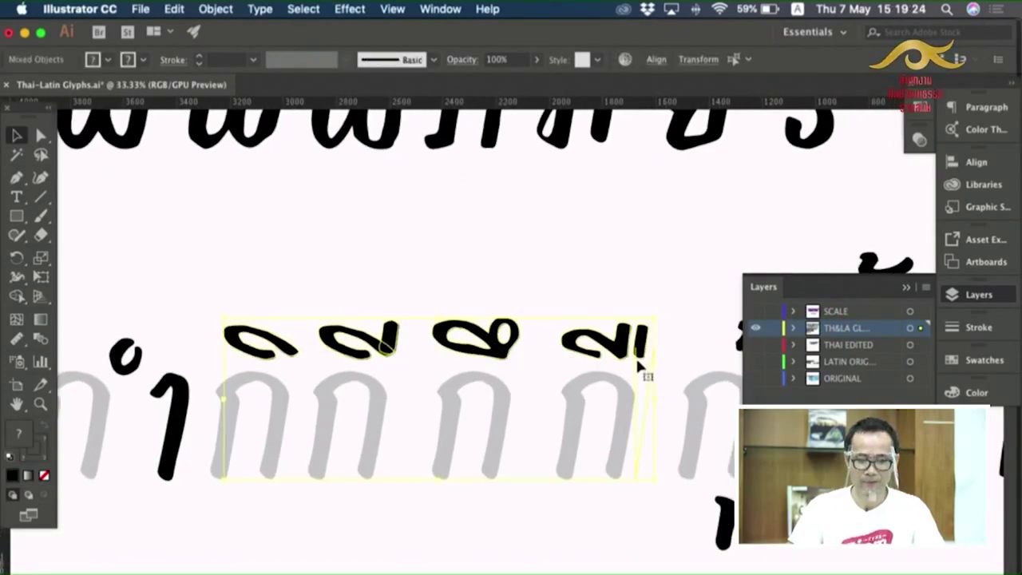
drag(41, 135, 100, 155)
click(217, 345)
drag(209, 280, 654, 356)
Delete the gray ก guide beneath the fourth upper vowel mark.
key(super)
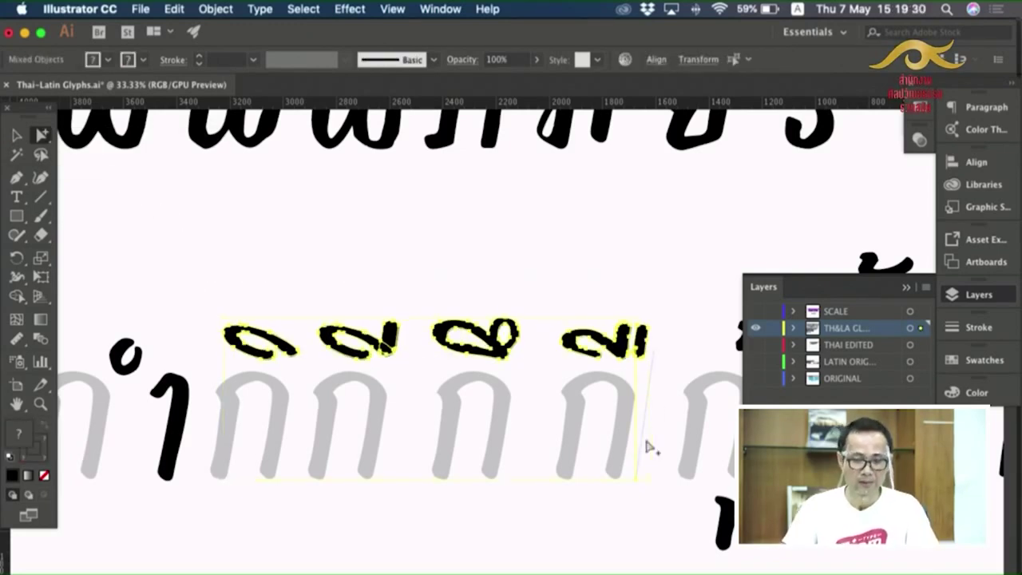
click(663, 393)
click(612, 403)
key(Delete)
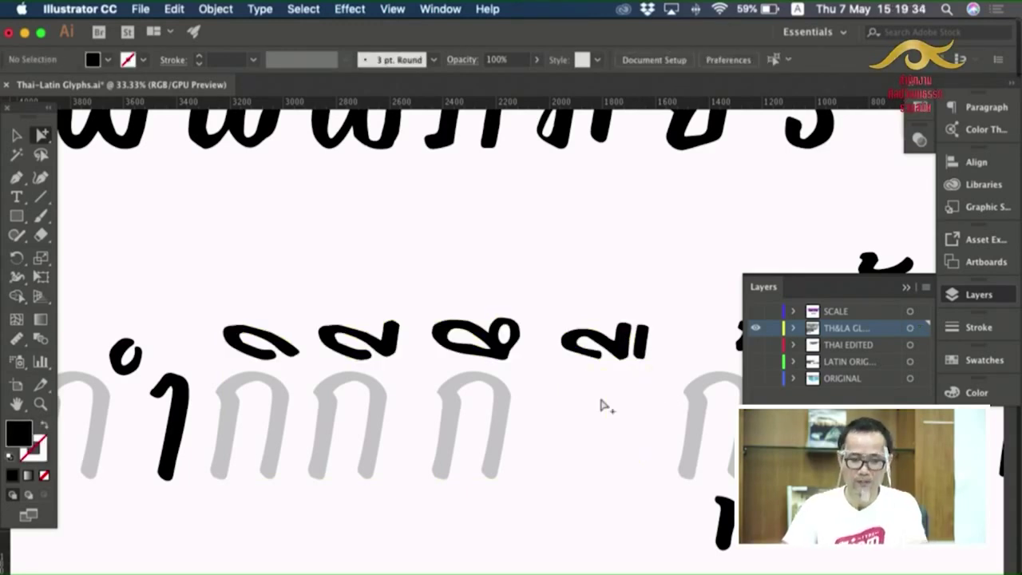
Copy the four vowel marks into the uni0E34 glyph in FontLab and move them up and left to about X -383.
drag(207, 258, 663, 372)
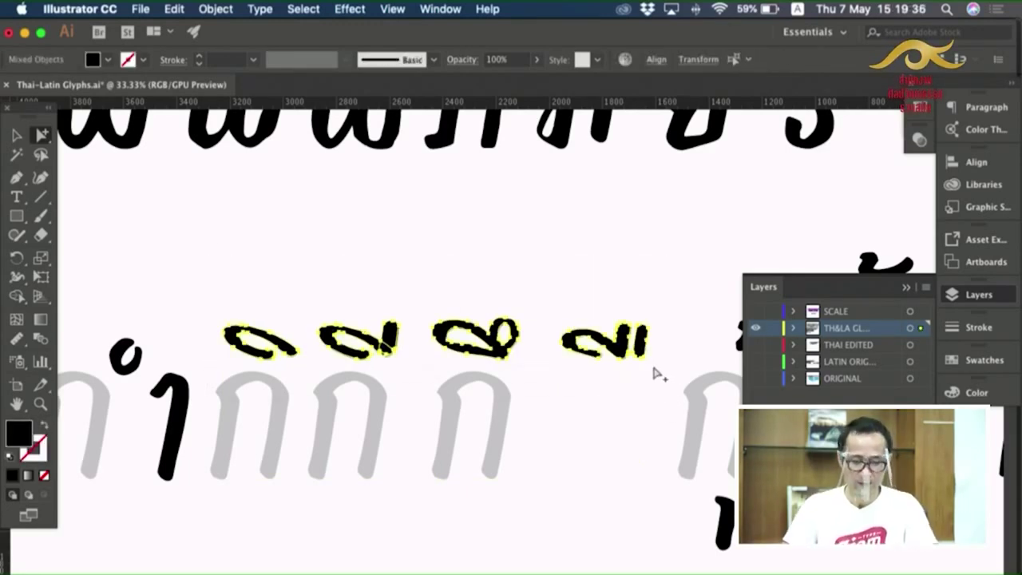
key(super+Tab)
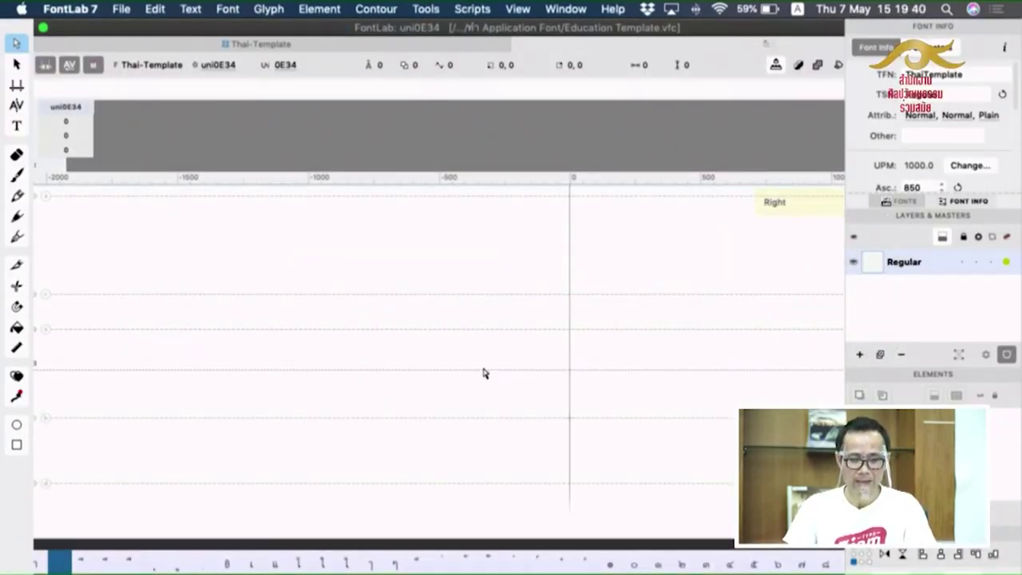
key(super+v)
click(665, 336)
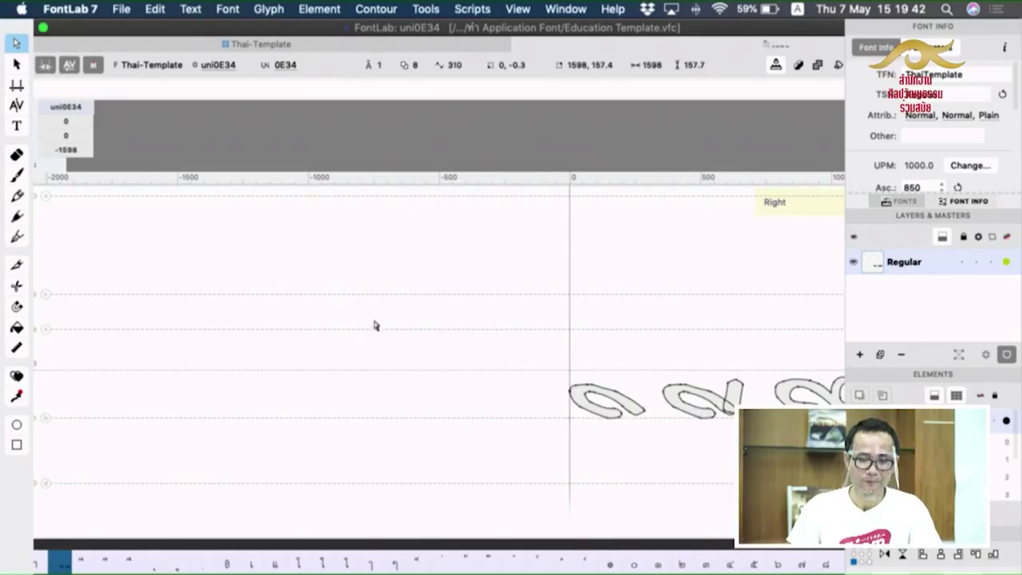
click(17, 65)
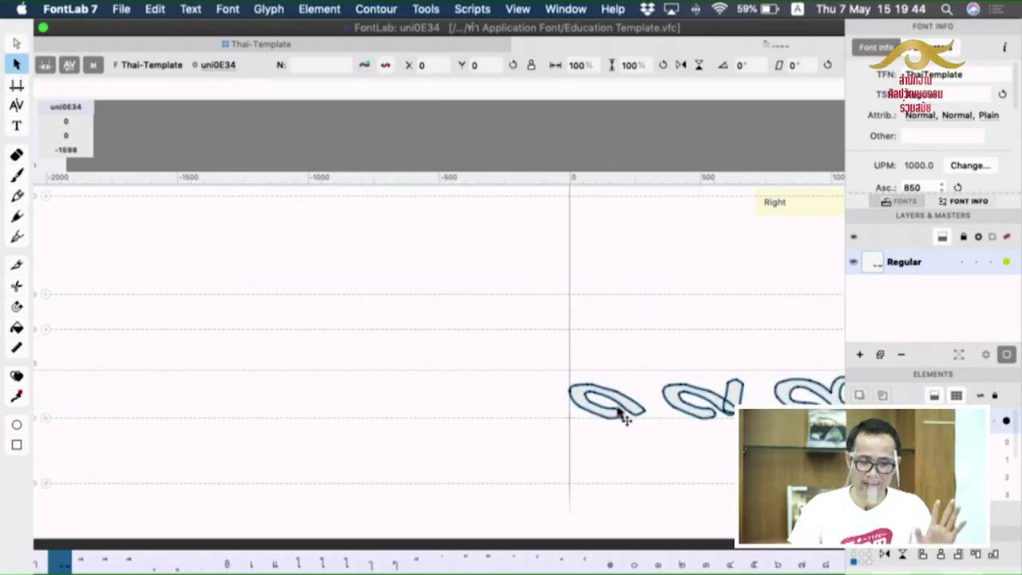
drag(625, 413, 522, 280)
Preview the vowel marks with the consonant บ placed before them, and examine their height above it.
key(t)
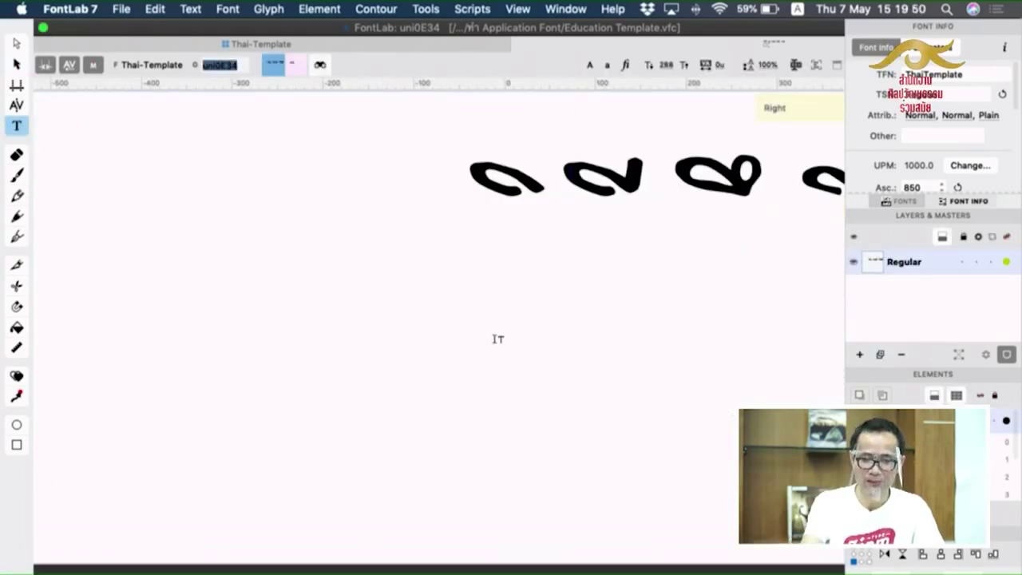
text(D)
key(BackSpace)
key(ctrl+space)
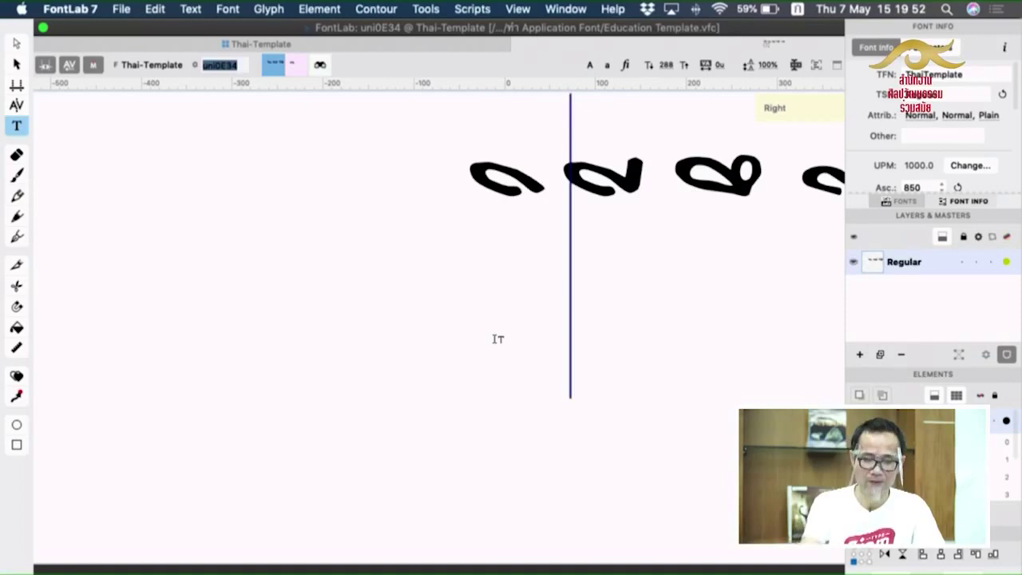
text(ก)
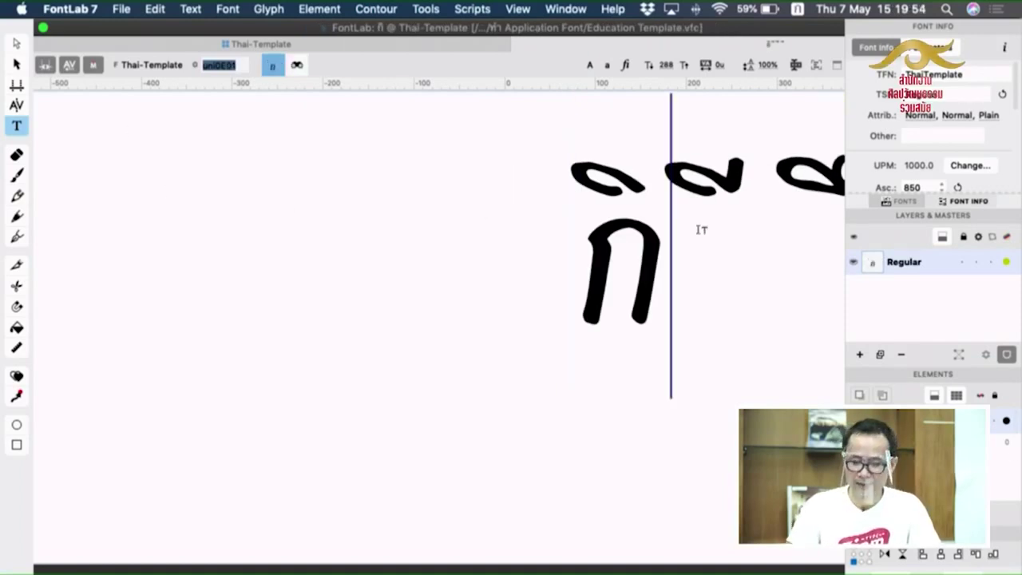
key(BackSpace)
text(บ)
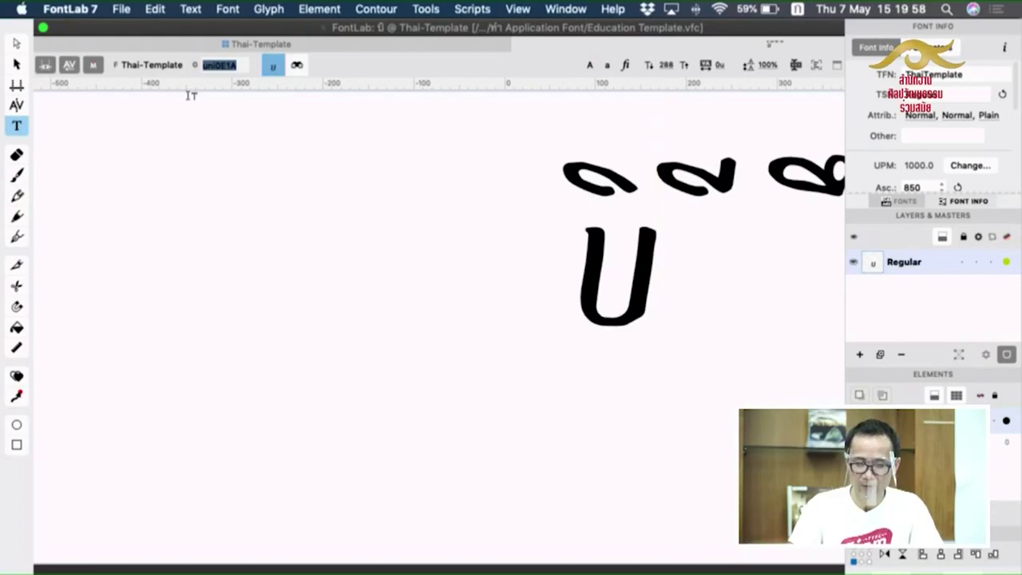
key(Left)
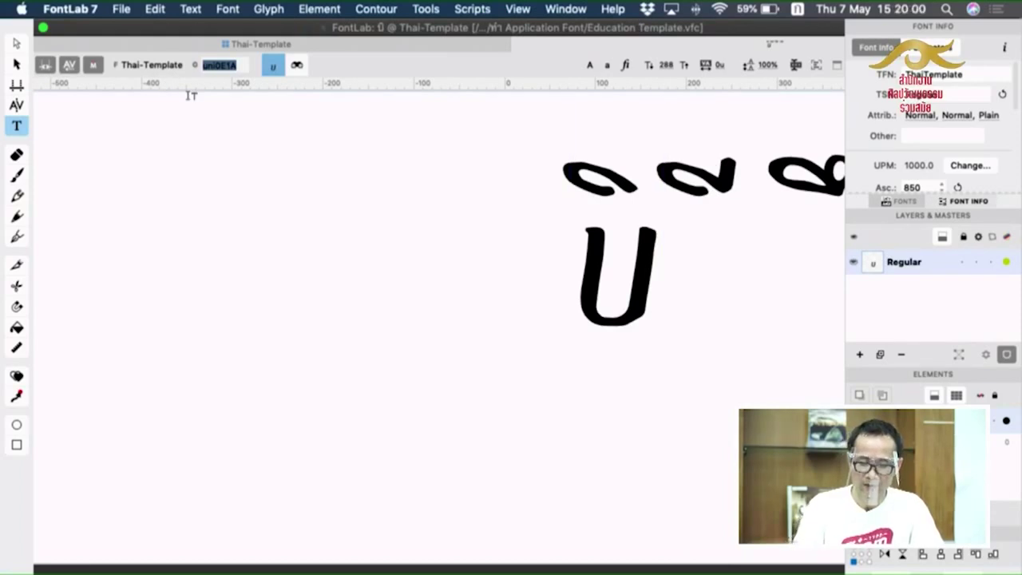
click(19, 65)
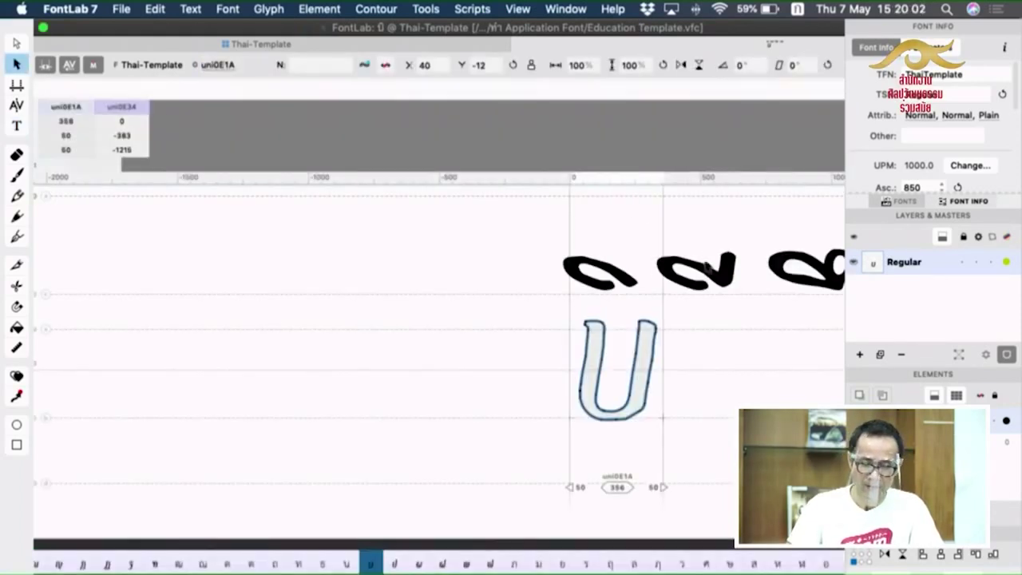
Copy the uni0E31 outline into uni0E34 as a height reference and place it beside the first vowel mark at X -574, Y 428.
key(super+w)
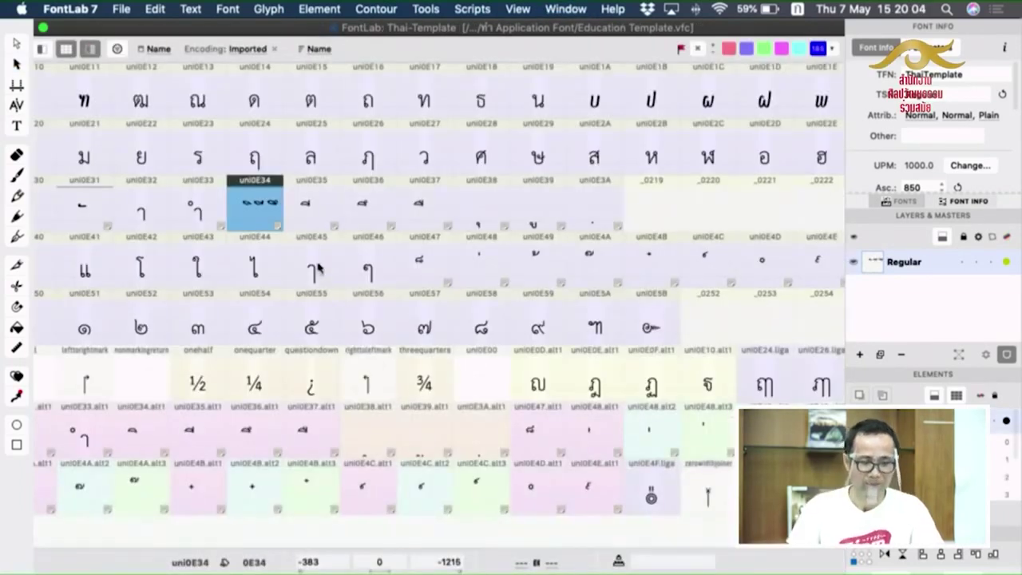
double_click(86, 209)
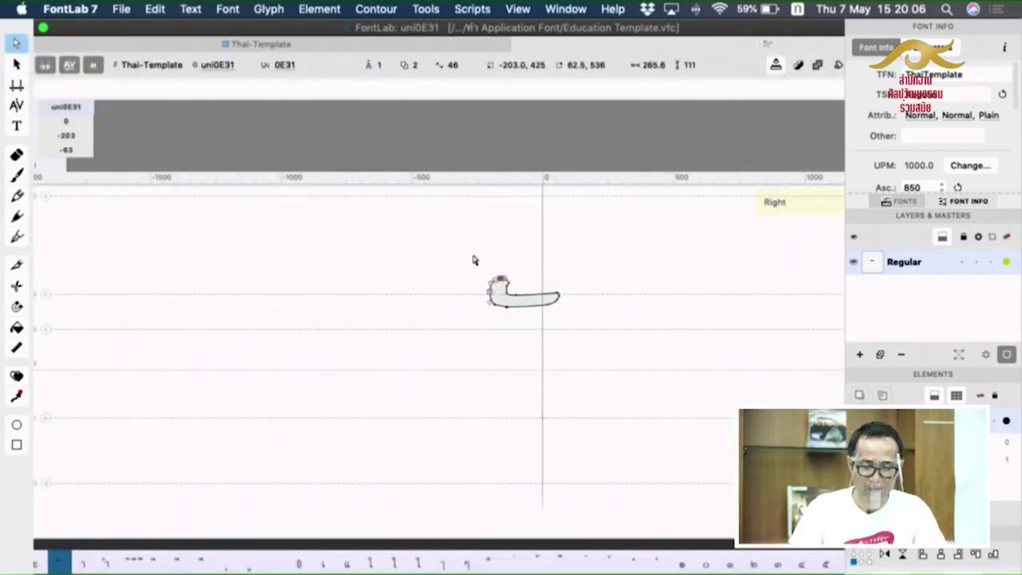
drag(459, 243, 630, 317)
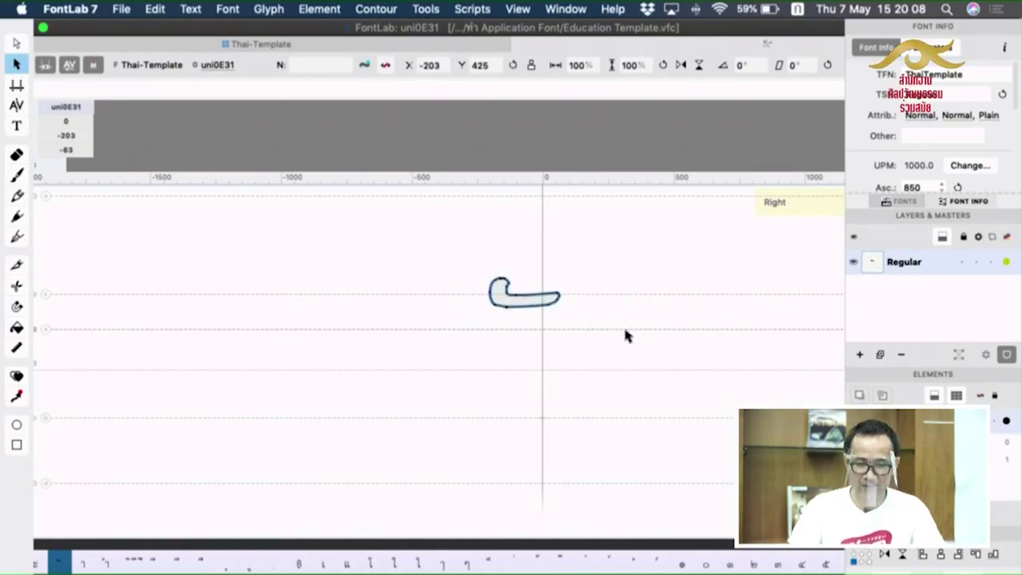
click(133, 562)
key(super+v)
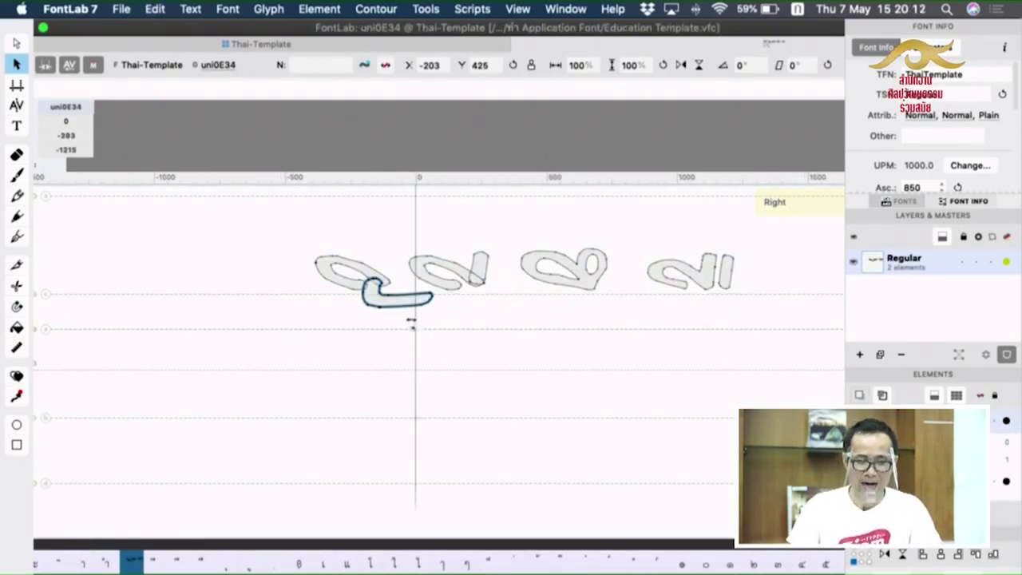
drag(400, 307, 304, 311)
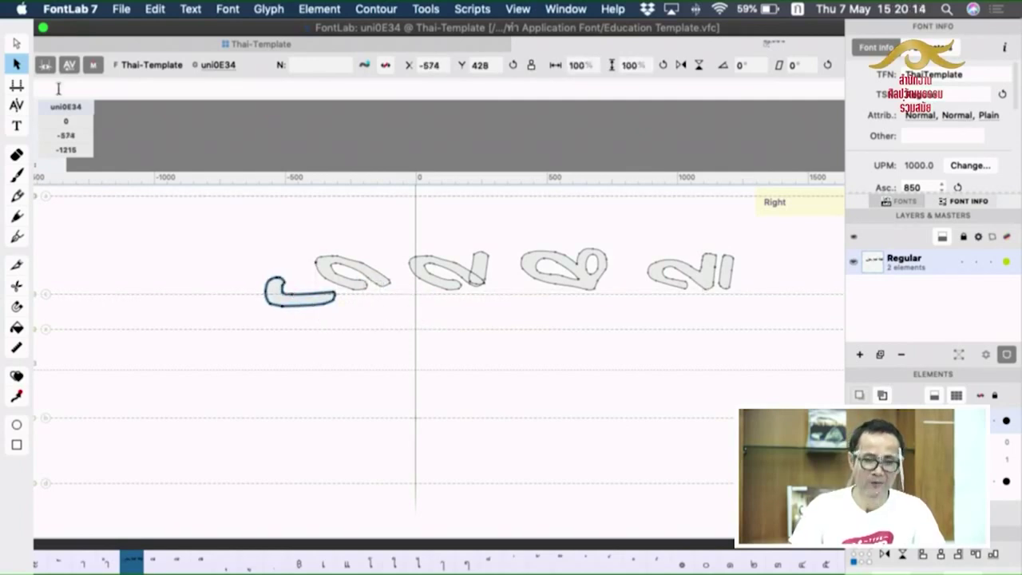
Lower the four vowel marks to Y 427, level with the reference mark, and delete the reference mark.
click(378, 275)
drag(384, 281, 326, 297)
scroll(401, 317, up, 3)
click(212, 304)
key(Delete)
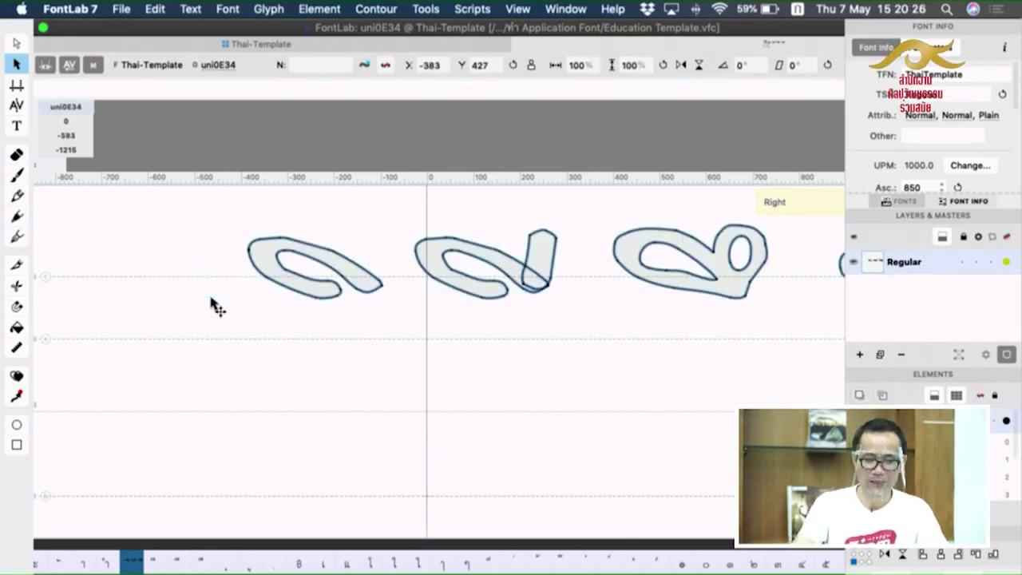
Insert the consonant บ before uni0E34 and check the lowered vowel marks' position above it.
text(t)
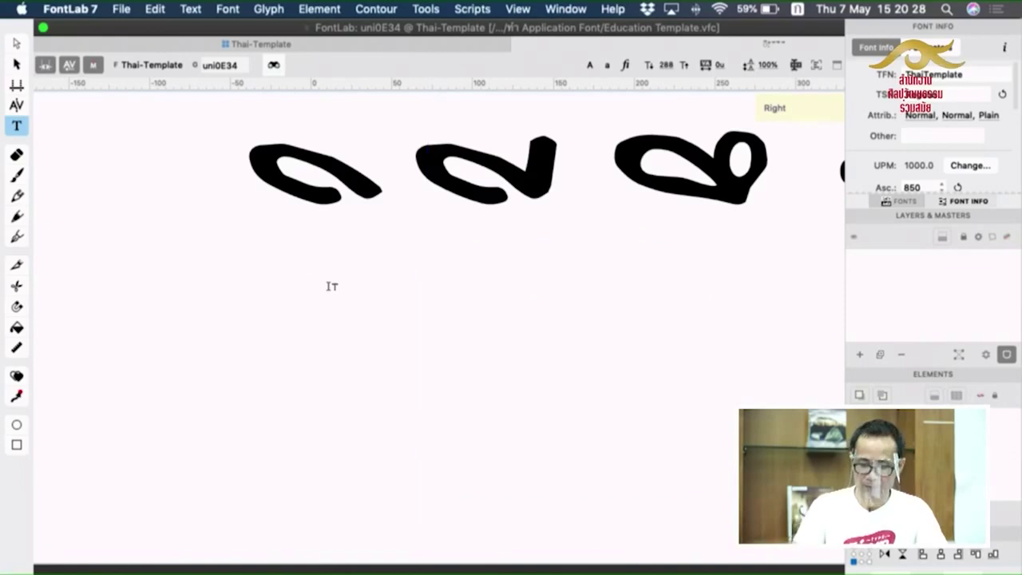
text(บ)
key(BackSpace)
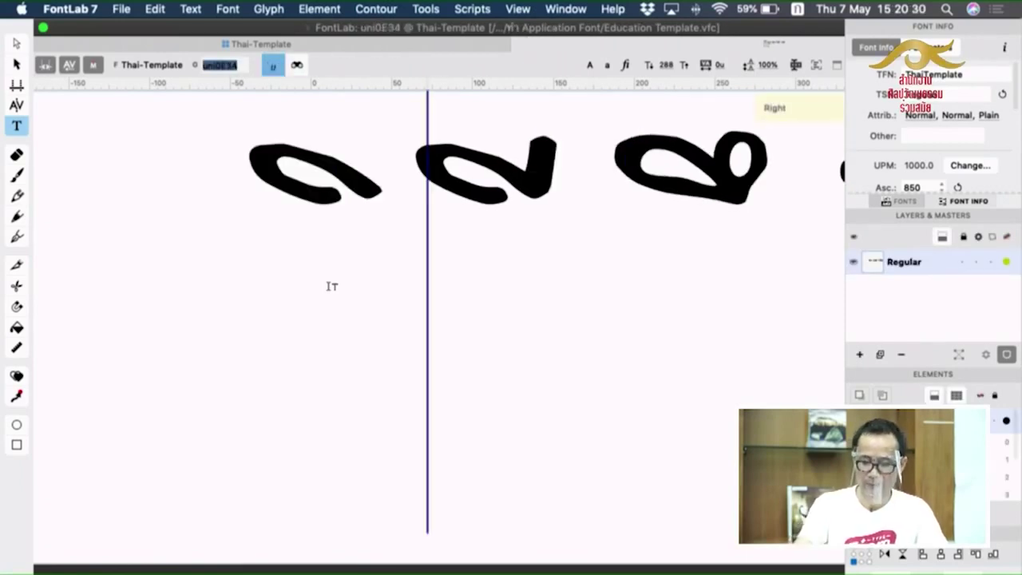
text(บ)
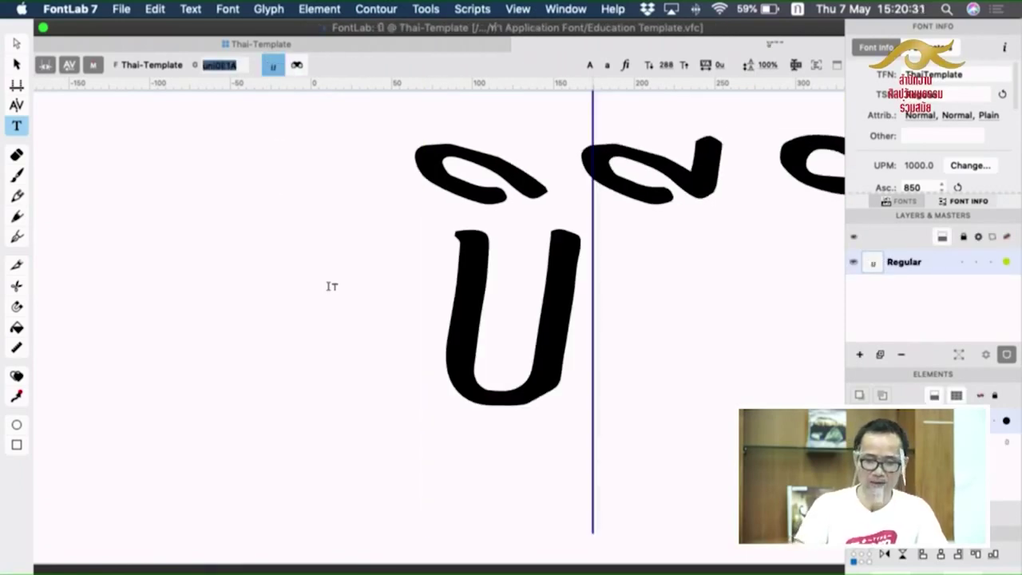
click(17, 64)
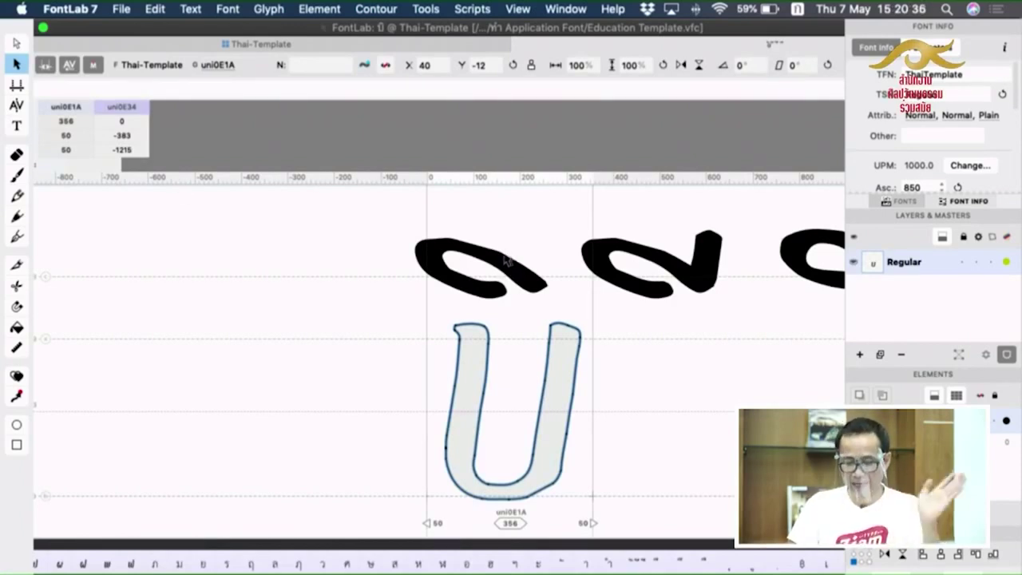
click(462, 226)
drag(586, 319, 289, 317)
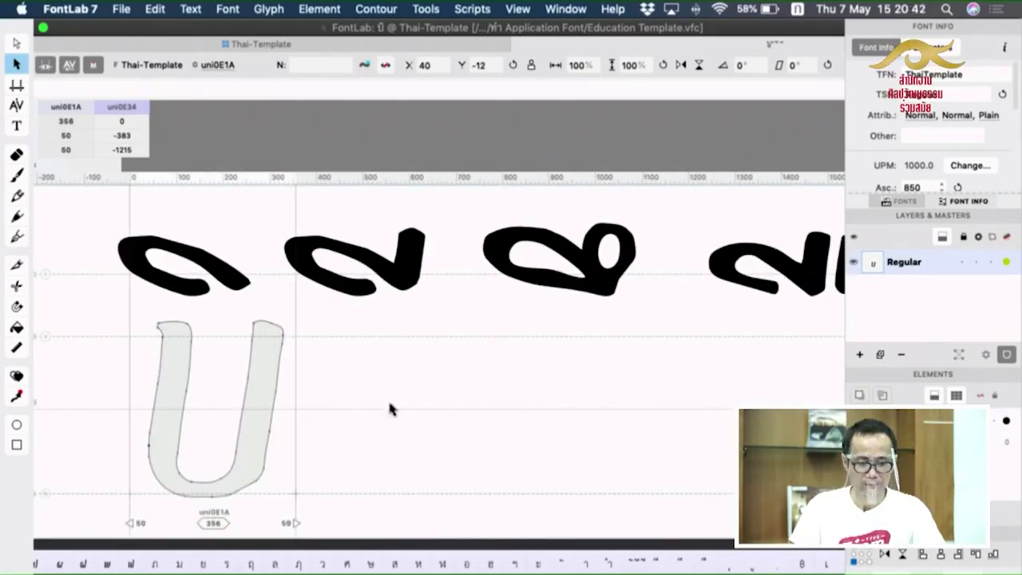
Reopen the uni0E34 glyph and cut the three extra vowel marks out of it, keeping only the first mark.
key(super+w)
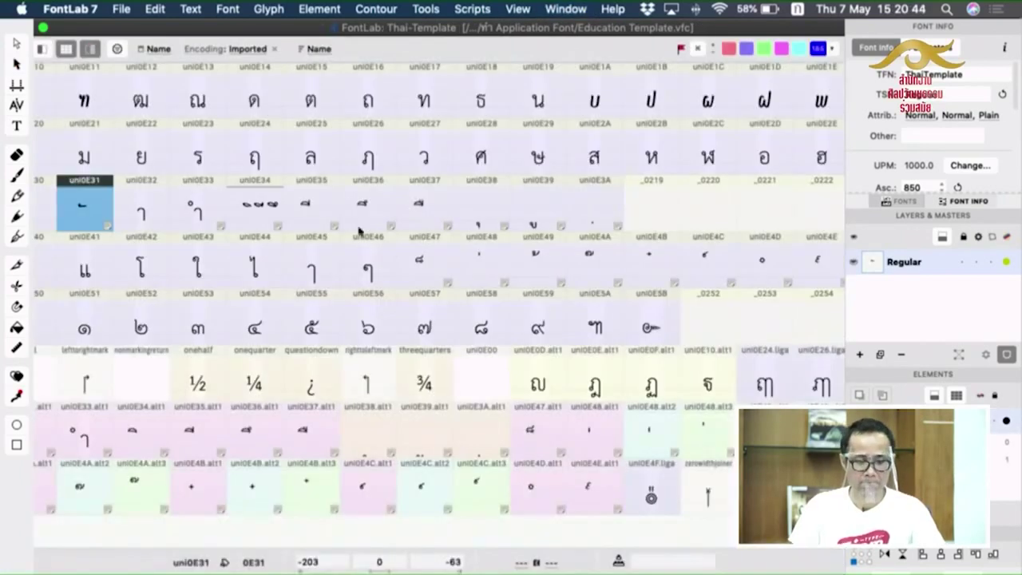
double_click(261, 205)
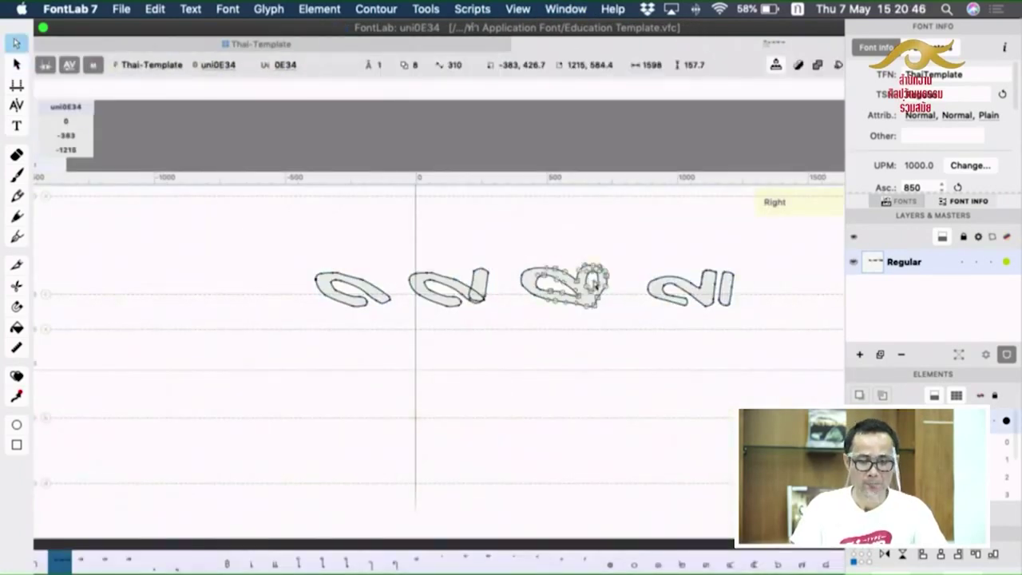
drag(780, 247, 408, 318)
key(Delete)
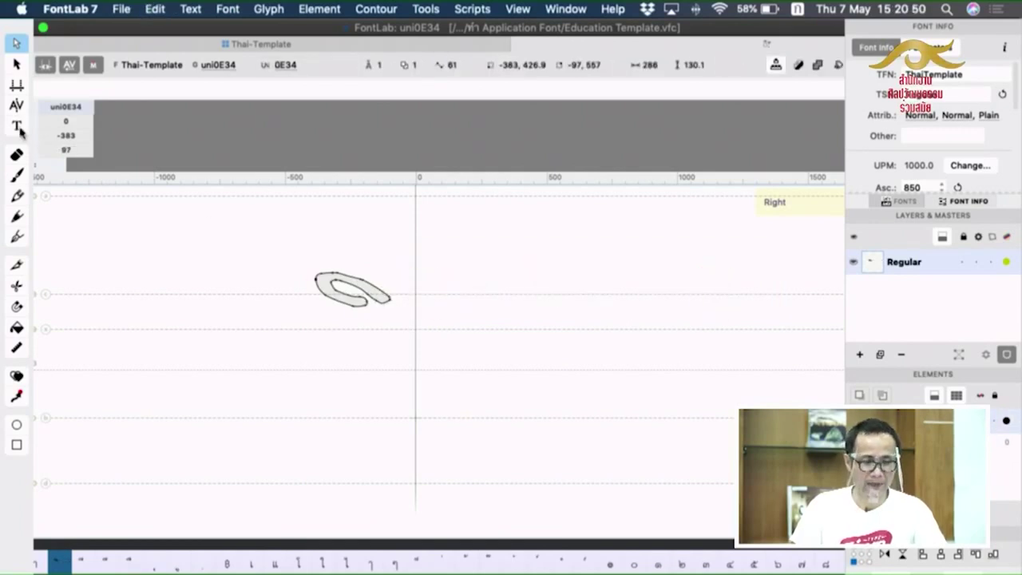
Place the consonant บ before uni0E34 and make the vowel mark editable in place above it.
click(17, 126)
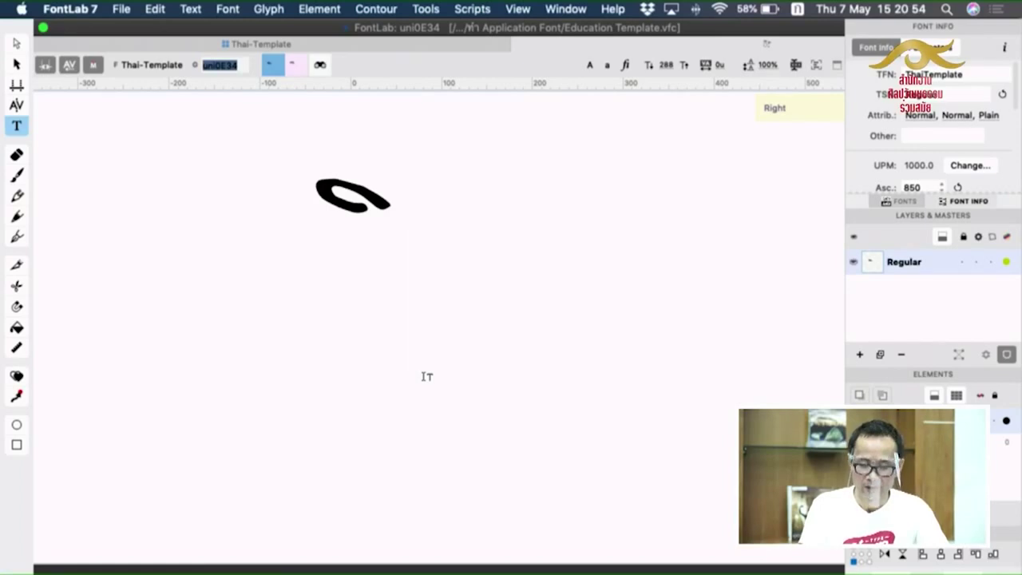
text(บ)
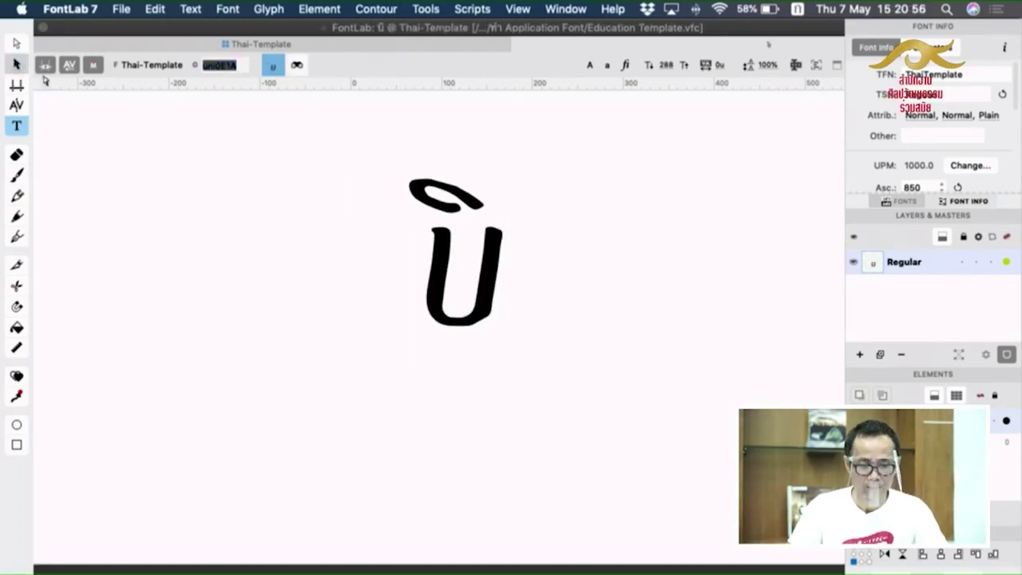
click(16, 65)
scroll(455, 291, up, 5)
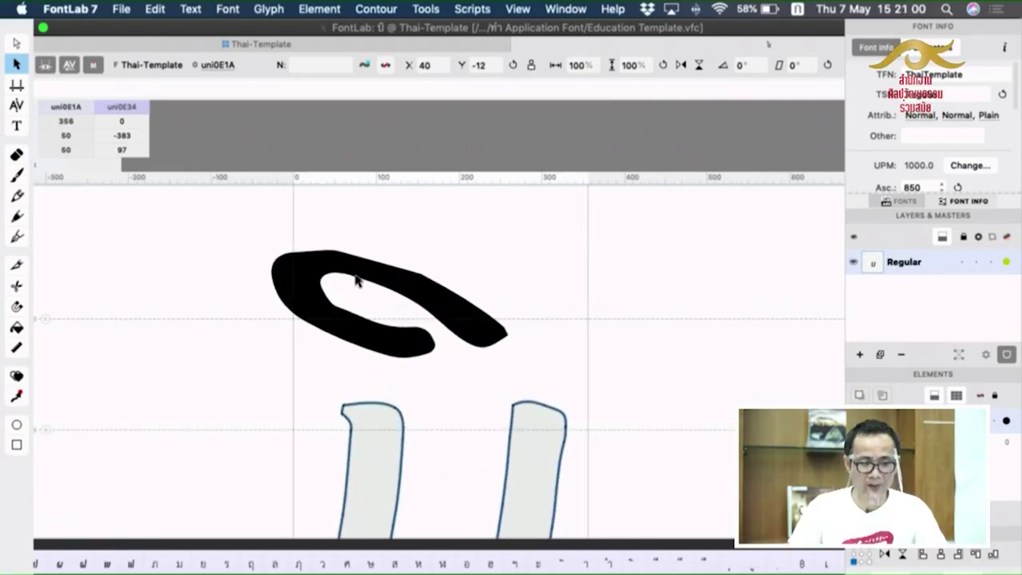
click(17, 43)
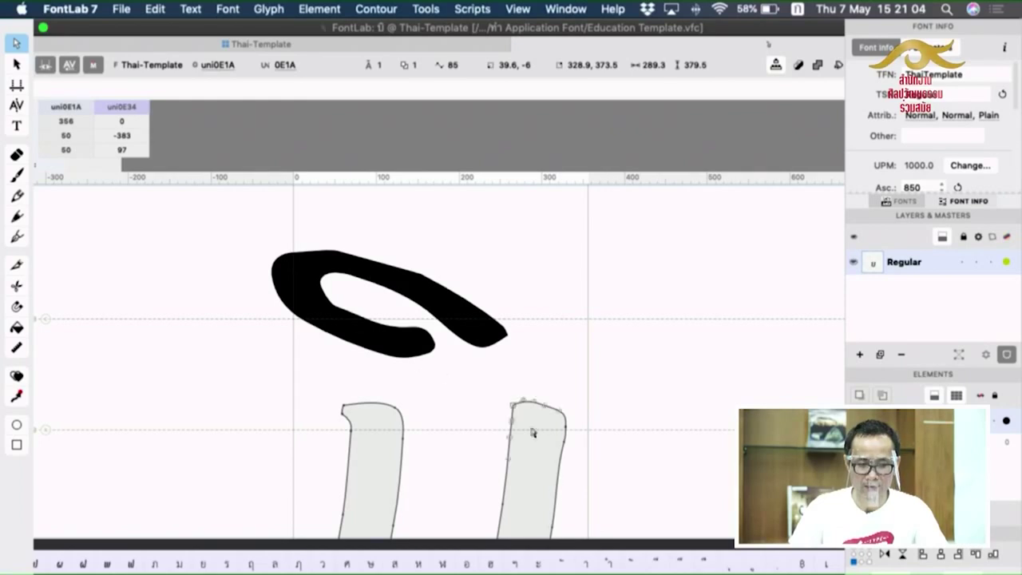
double_click(391, 281)
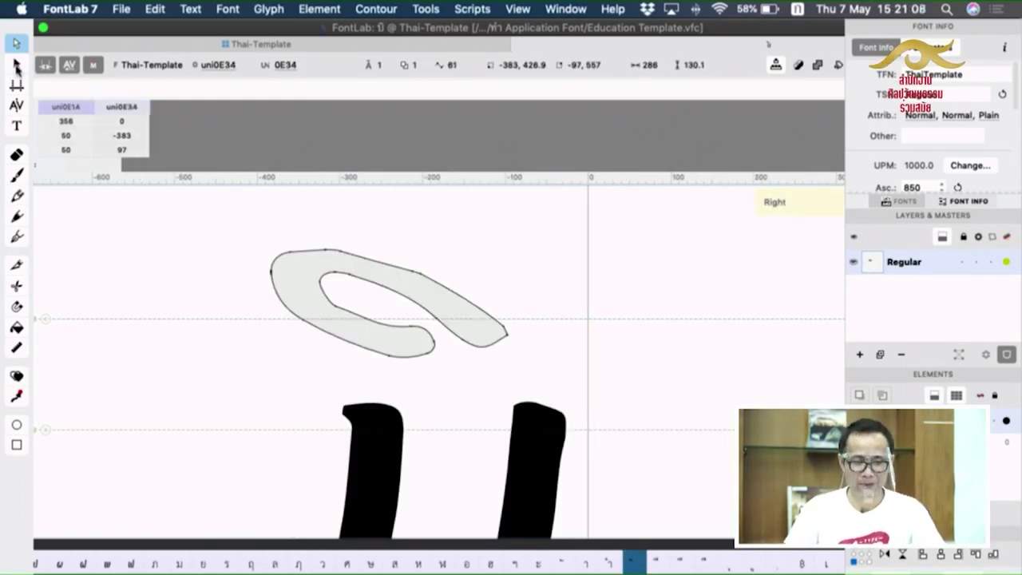
Move the uni0E34 vowel mark horizontally to X -301, Y 426 above บ and preview the result.
click(16, 66)
drag(431, 318, 493, 333)
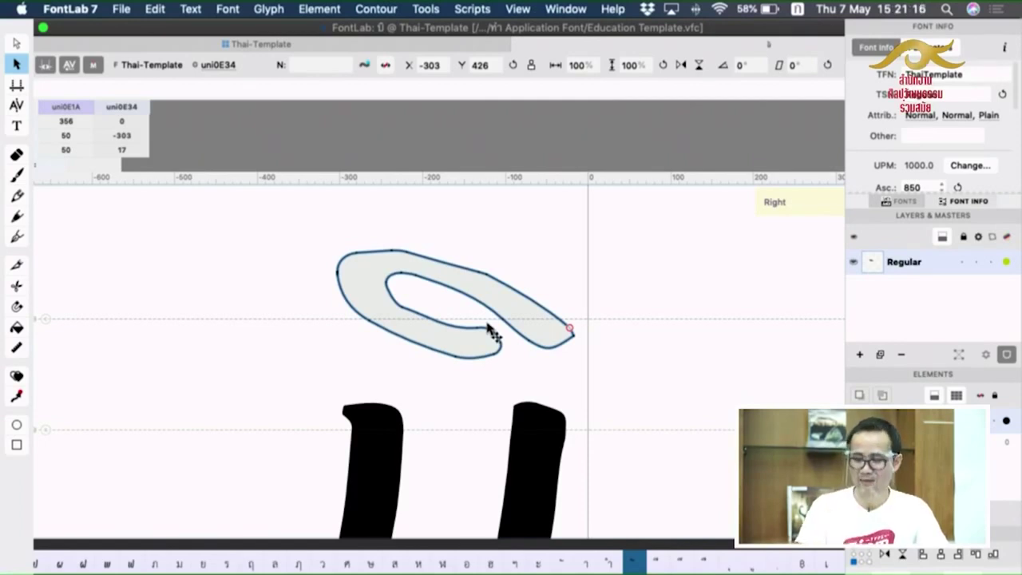
key(Right)
key(Right)
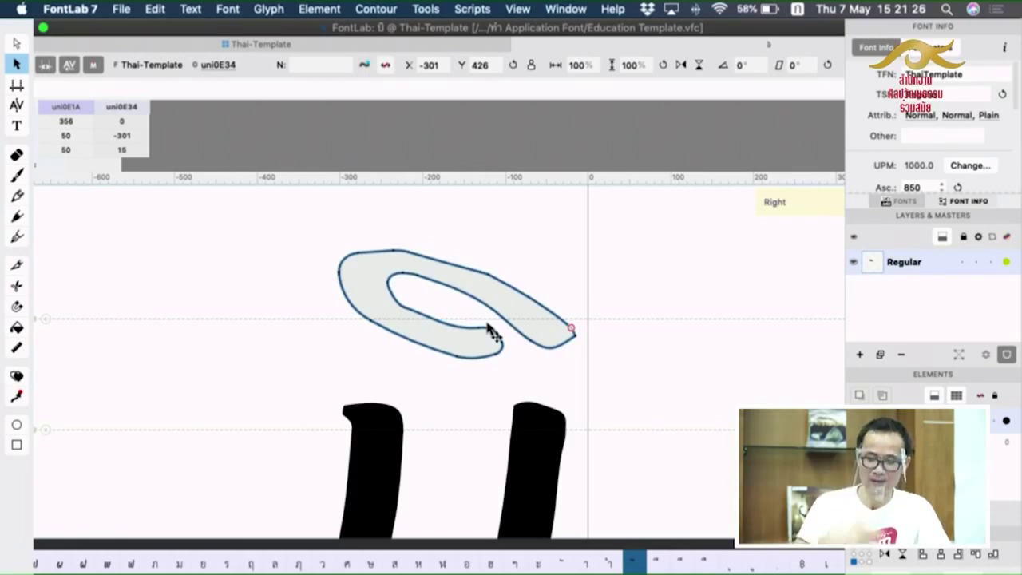
click(641, 388)
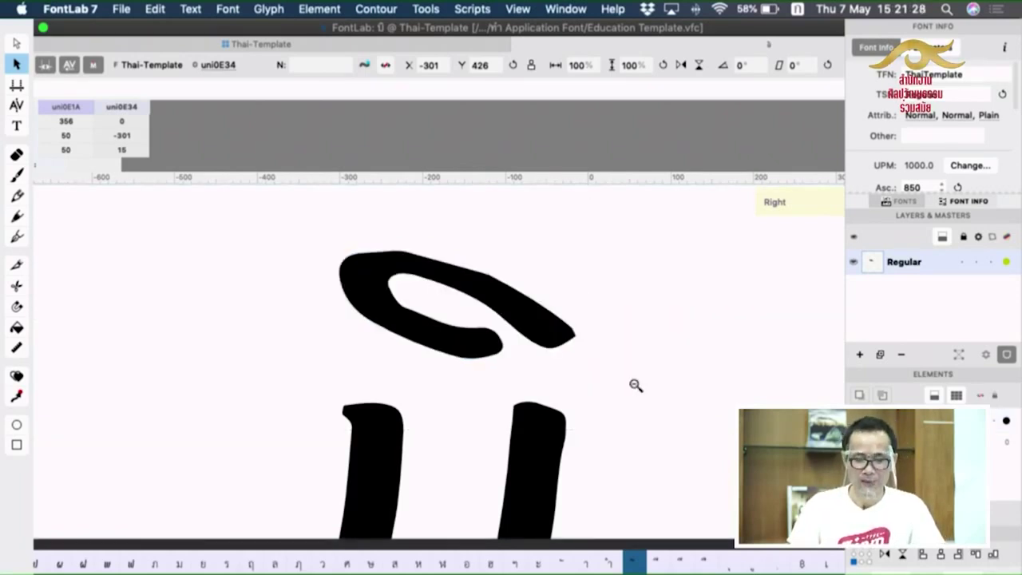
alt+super+click(636, 384)
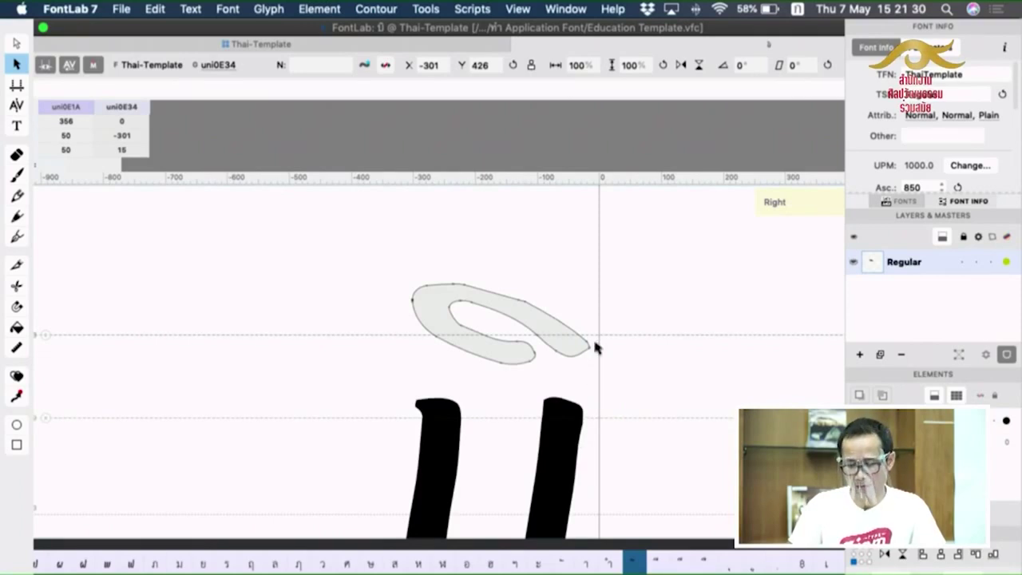
key(space)
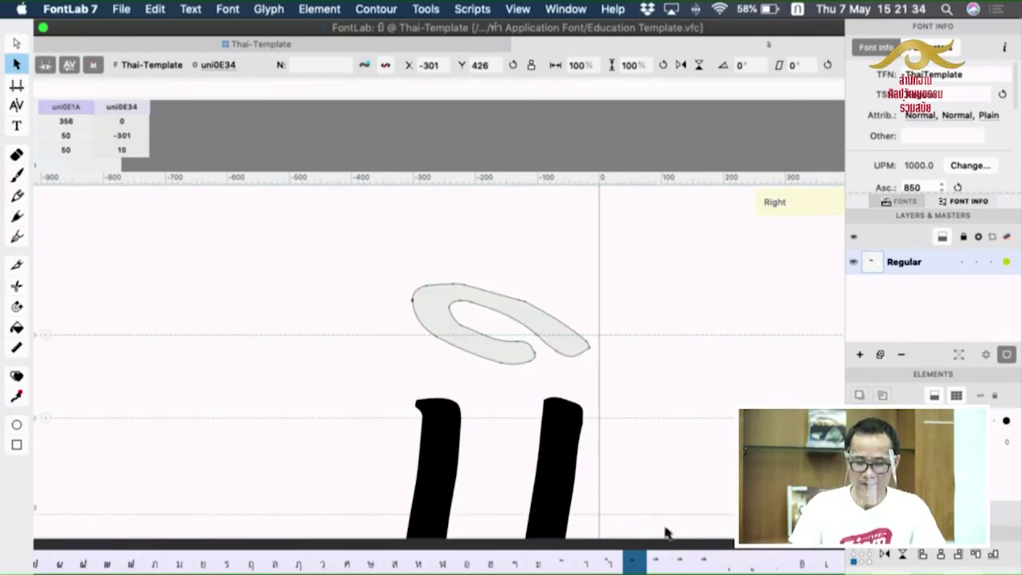
Replace the old uni0E35 outline with the cut vowel marks and position them at X -292, Y 425 with the first mark above บ.
click(656, 563)
click(661, 371)
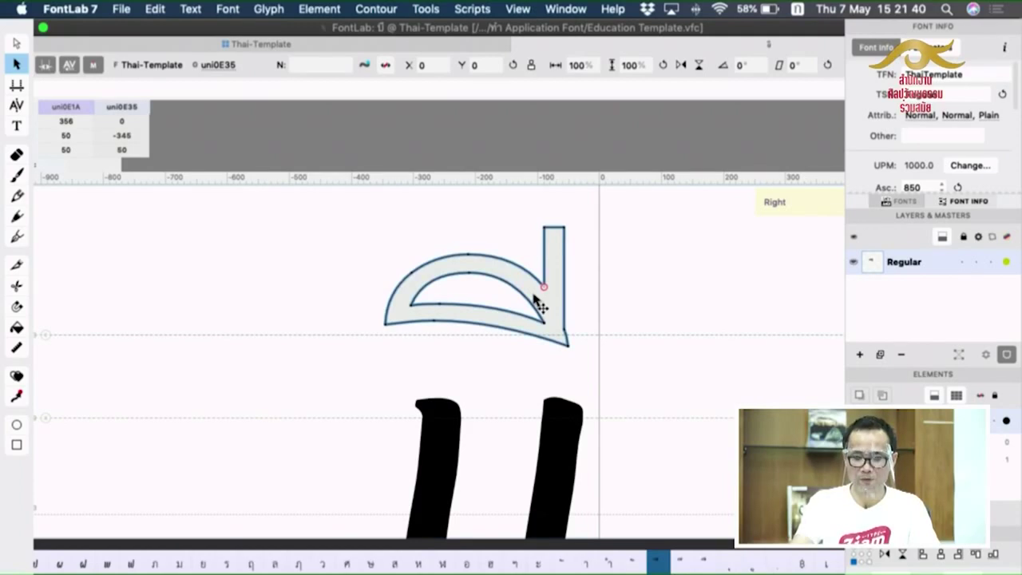
key(Delete)
key(super+v)
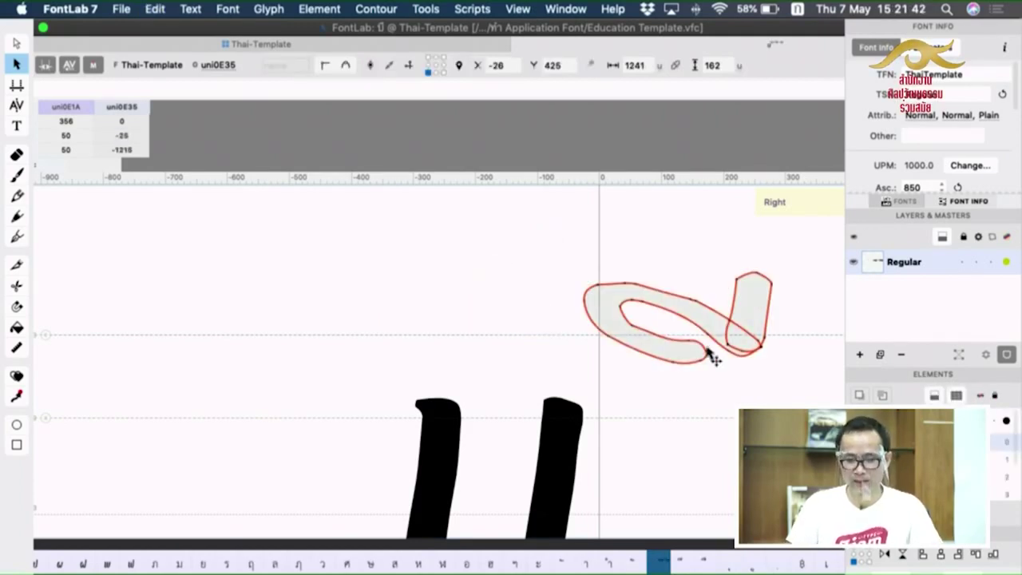
drag(707, 361, 532, 355)
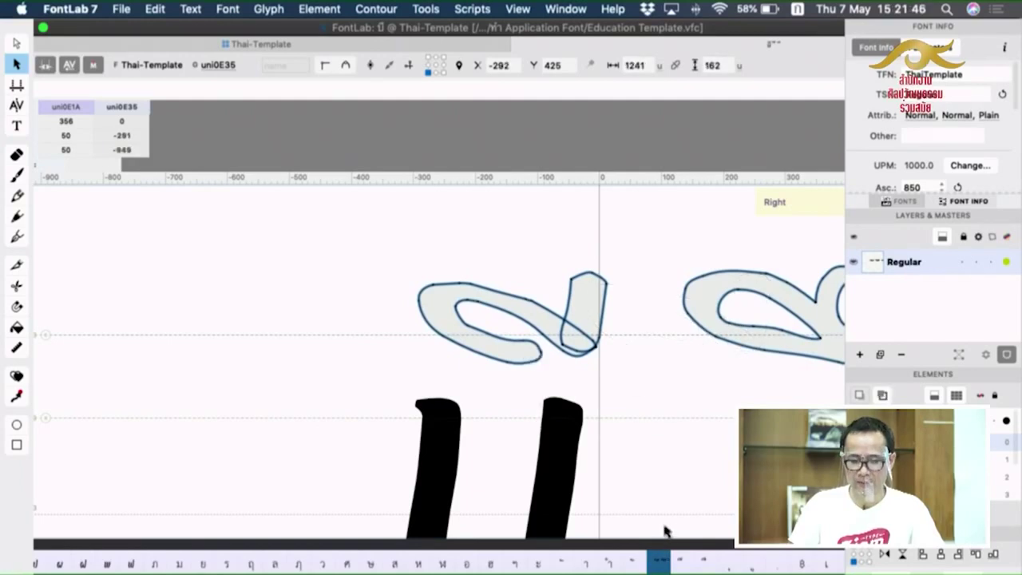
Cut the two extra vowel marks out of uni0E35, keeping only the mark above บ.
scroll(625, 416, right, 5)
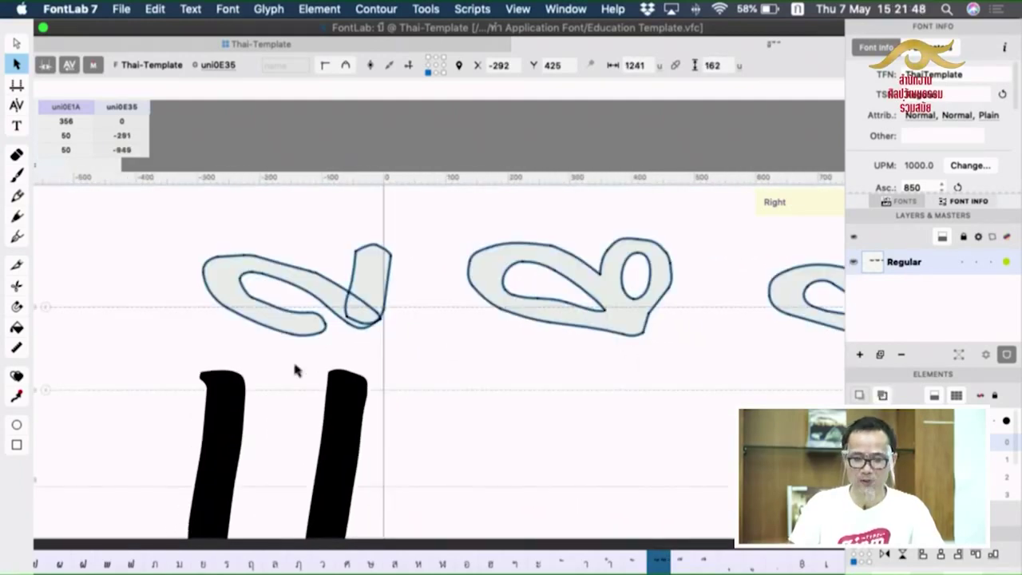
click(18, 42)
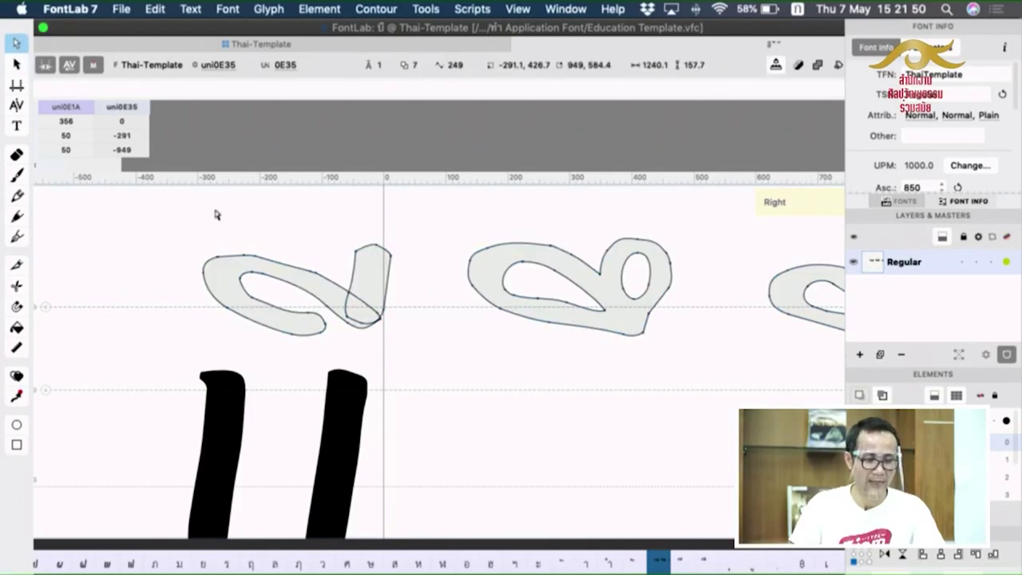
key(super+a)
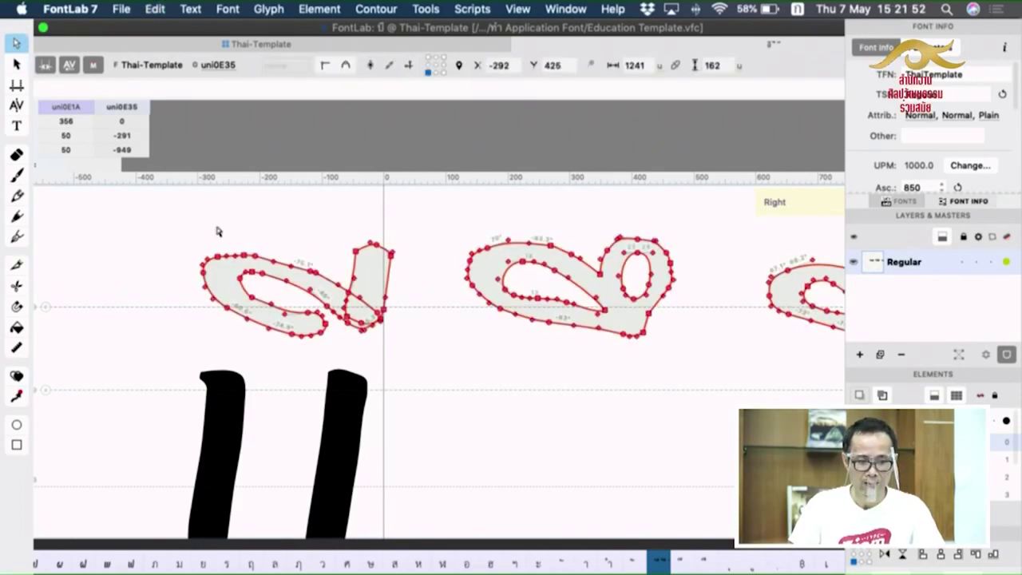
drag(171, 206, 405, 362)
scroll(570, 365, right, 4)
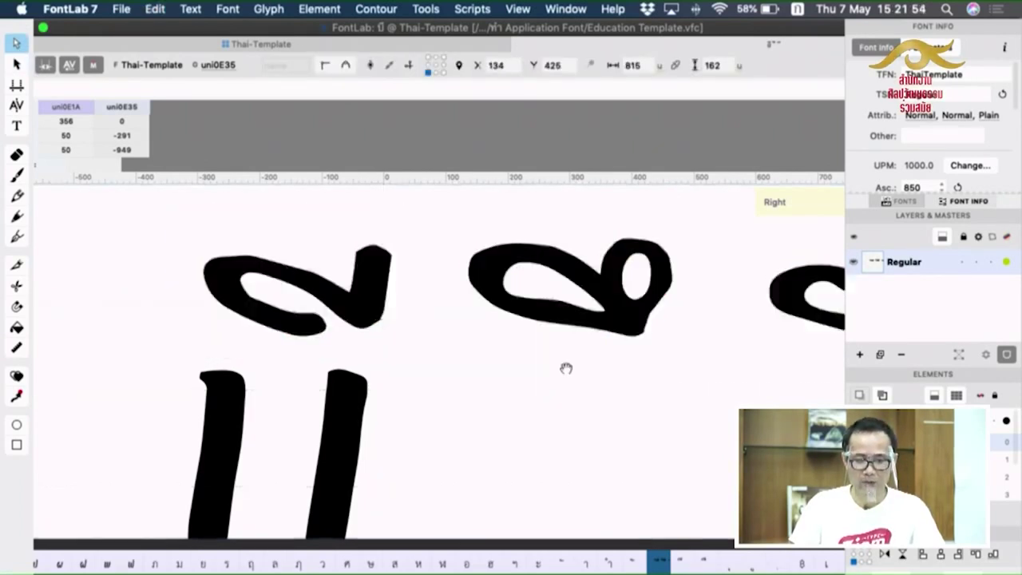
key(Delete)
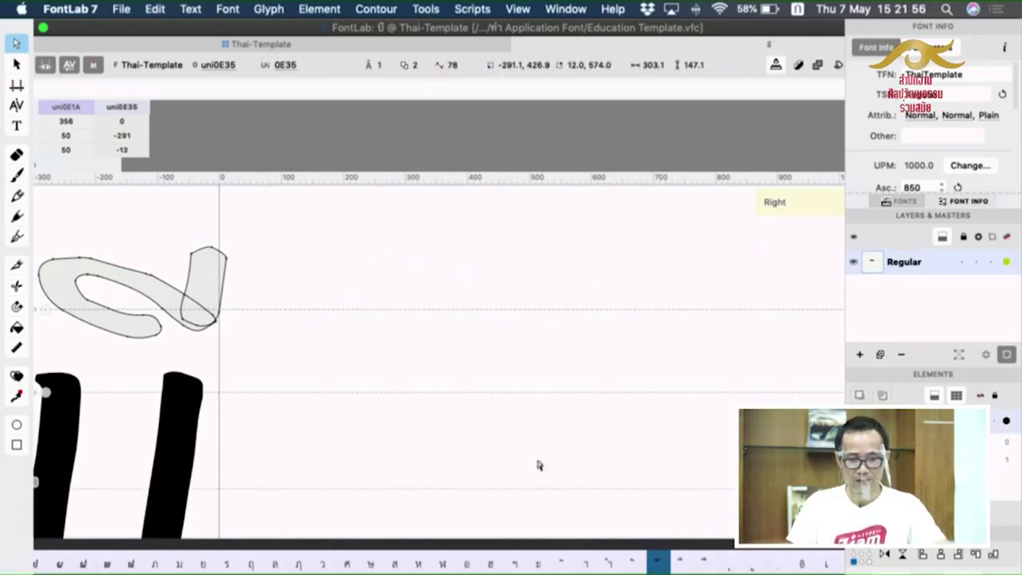
Replace the old uni0E36 outline with the two vowel marks cut from uni0E35.
click(677, 564)
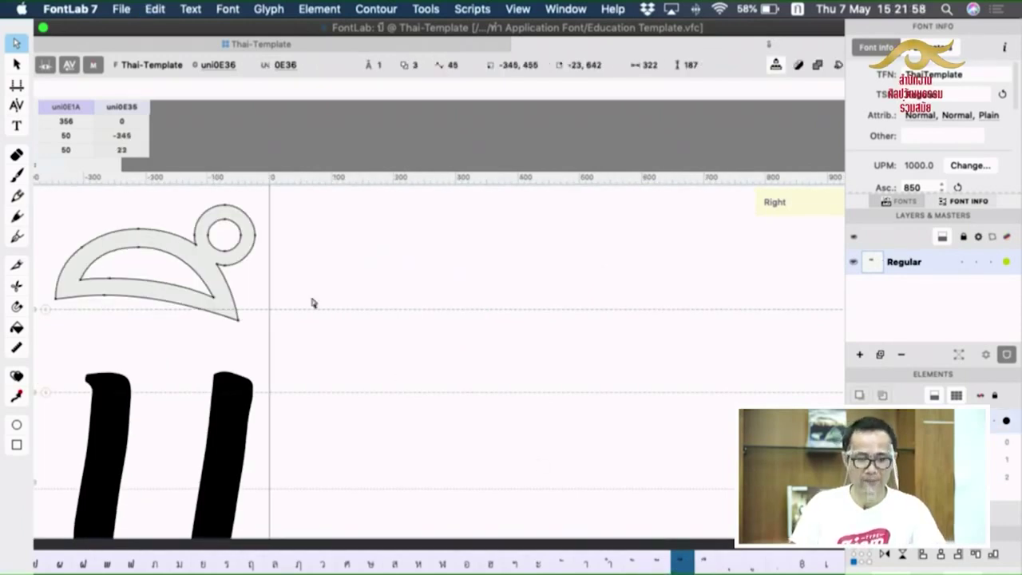
scroll(305, 337, left, 8)
drag(302, 198, 619, 349)
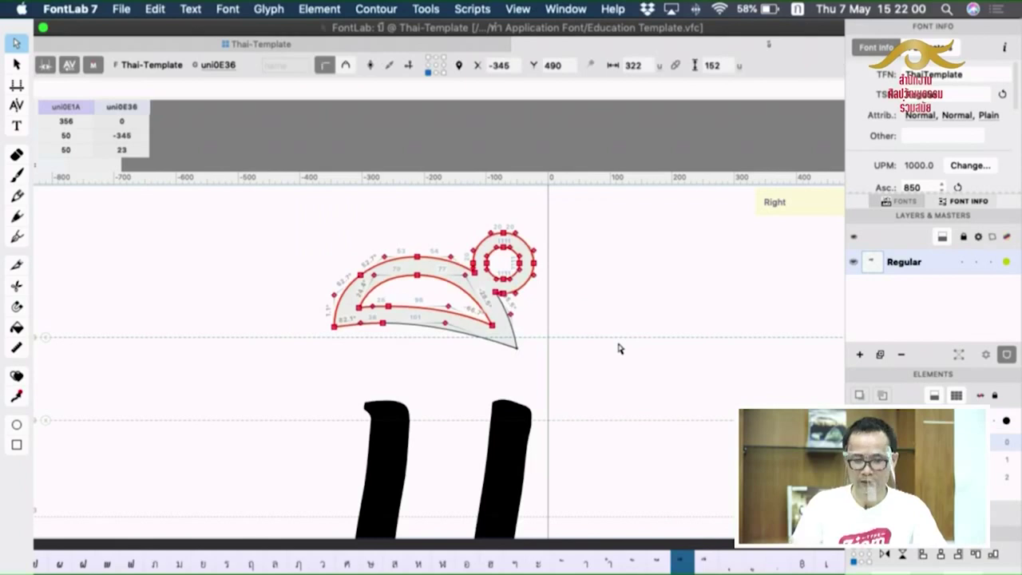
drag(293, 198, 620, 404)
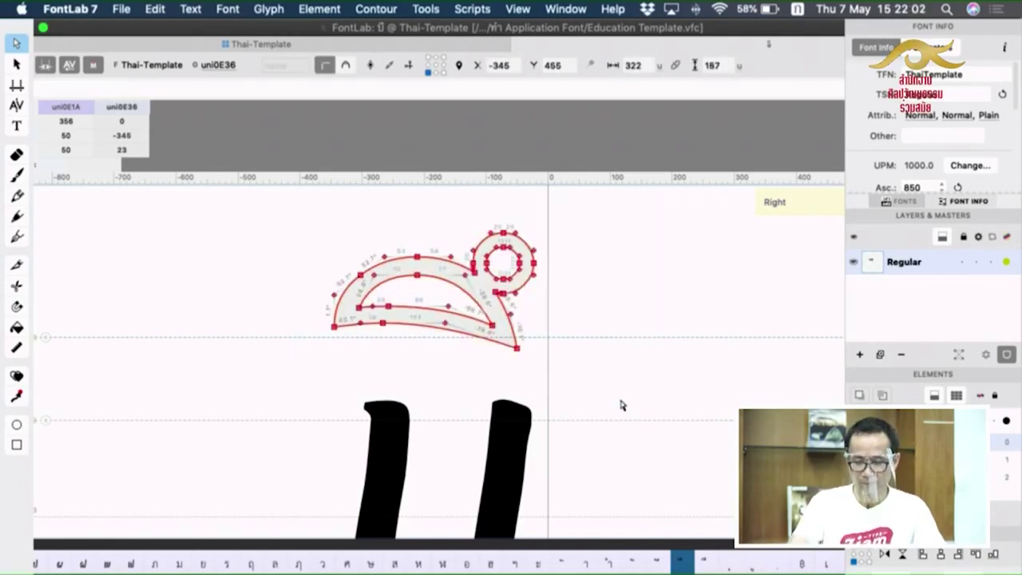
key(Delete)
key(super+v)
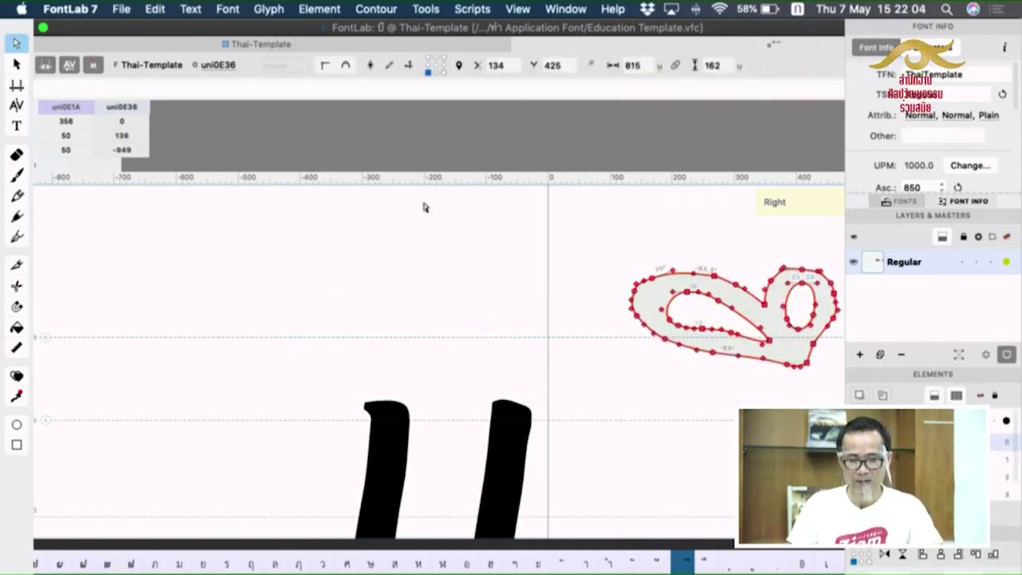
Move the marks in uni0E36 so the looped one sits above บ at about X -314, and cut out the extra mark.
key(v)
drag(774, 364, 497, 377)
click(16, 44)
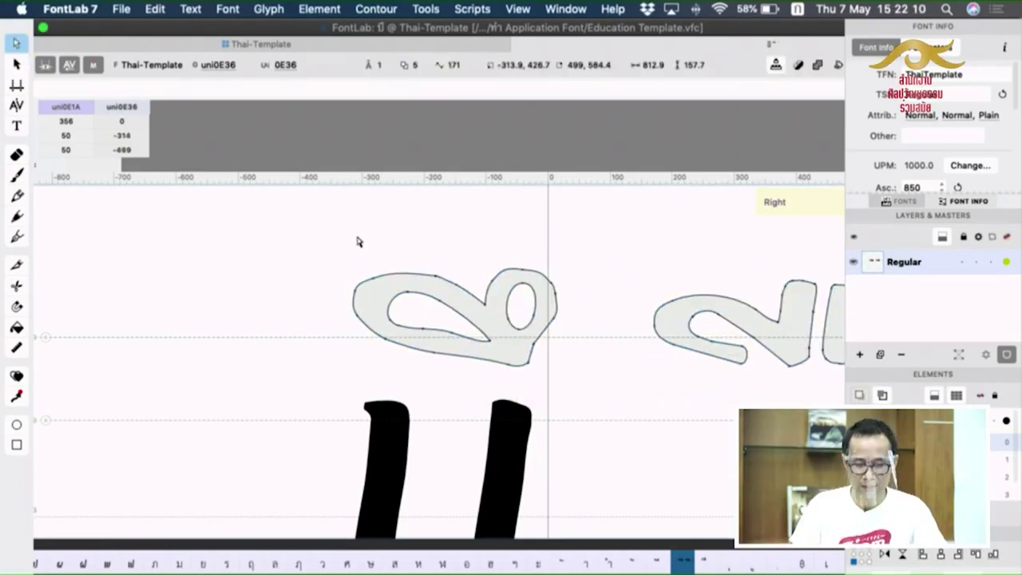
drag(324, 225, 224, 376)
key(space)
key(Delete)
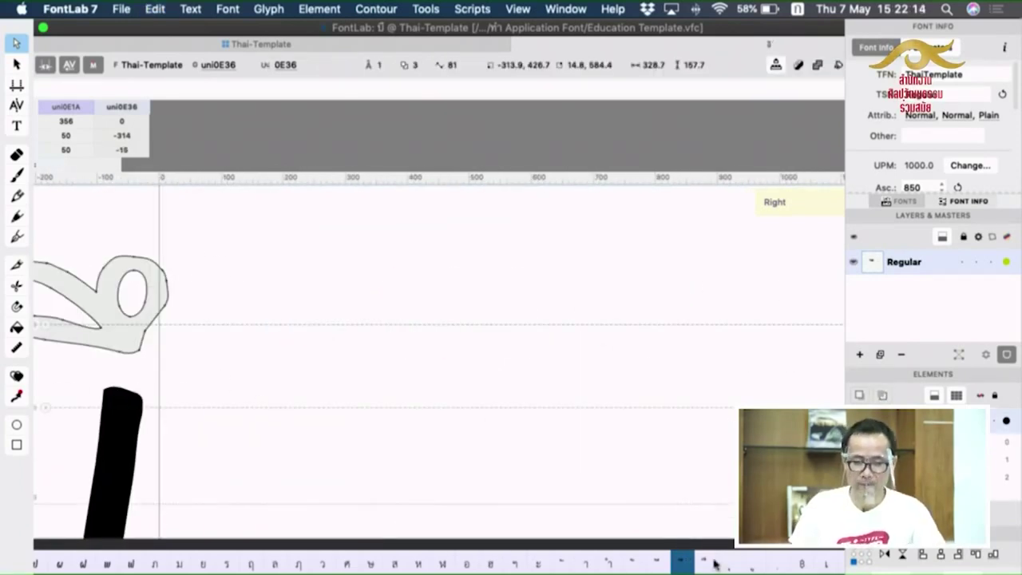
Replace the old uni0E37 outline with the last cut vowel mark.
click(703, 563)
scroll(351, 349, left, 5)
drag(196, 224, 570, 424)
key(Delete)
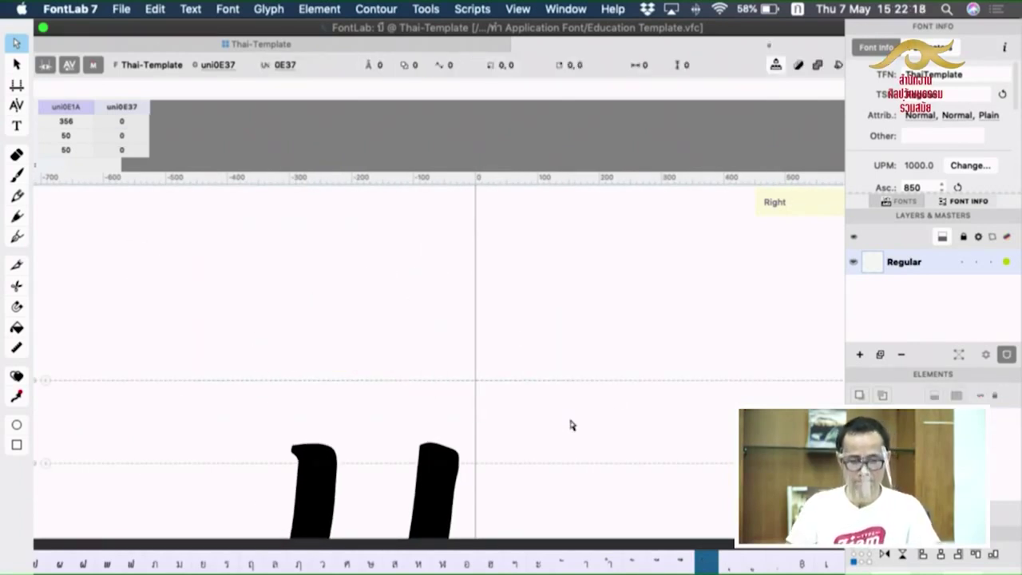
click(17, 65)
key(super+v)
Position the uni0E37 vowel mark above บ at X -334, Y 431 and preview the whole syllable.
drag(653, 409, 335, 424)
key(Right)
key(Right)
key(Right)
key(Right)
key(Right)
key(Right)
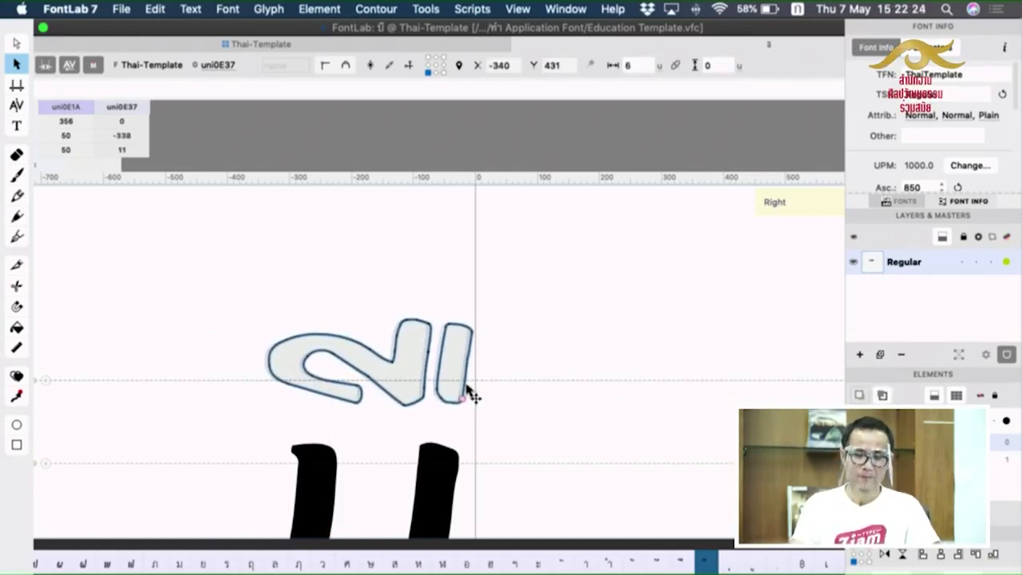
key(space)
drag(592, 459, 621, 377)
key(super+minus)
key(super+minus)
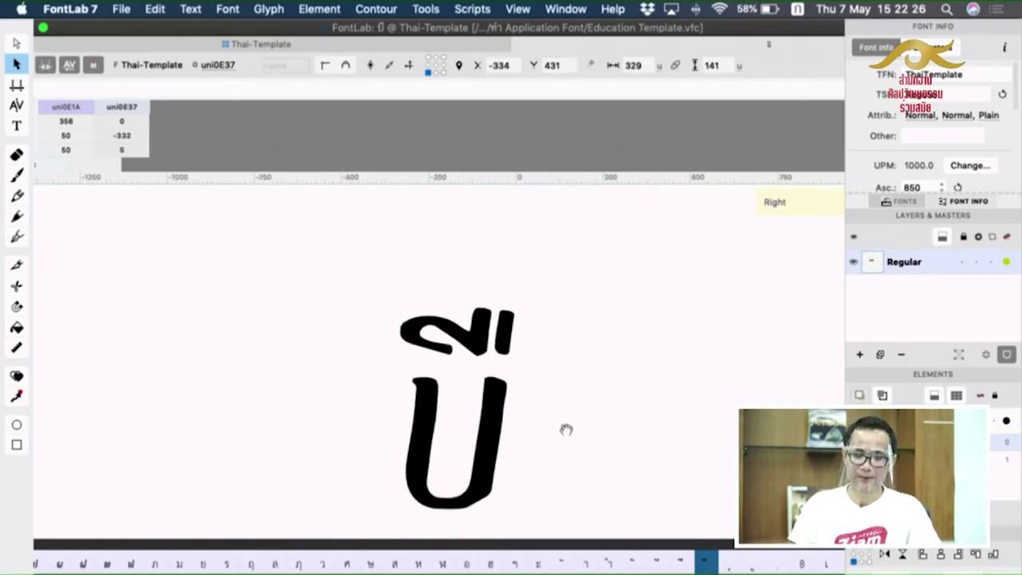
drag(565, 427, 604, 415)
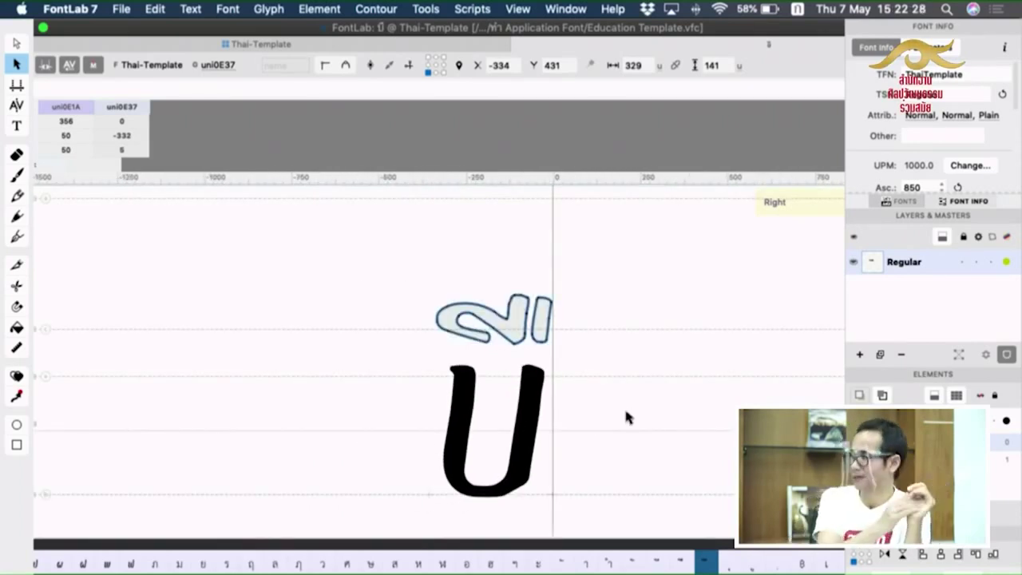
Close the glyph view, open the lower vowel glyph uni0E38, and switch to the Thai-Latin Glyphs.ai artwork in Illustrator.
key(super+w)
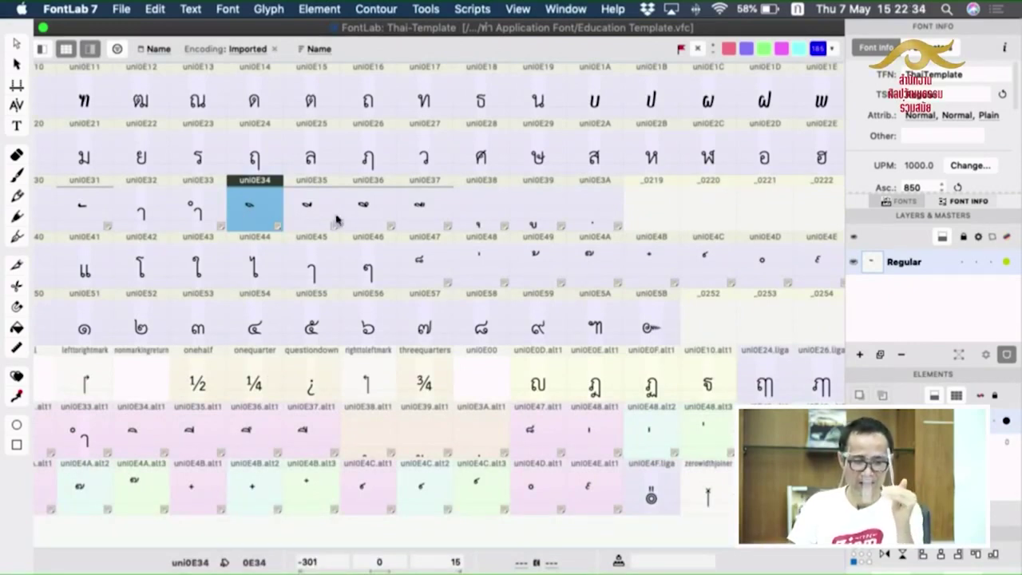
click(480, 216)
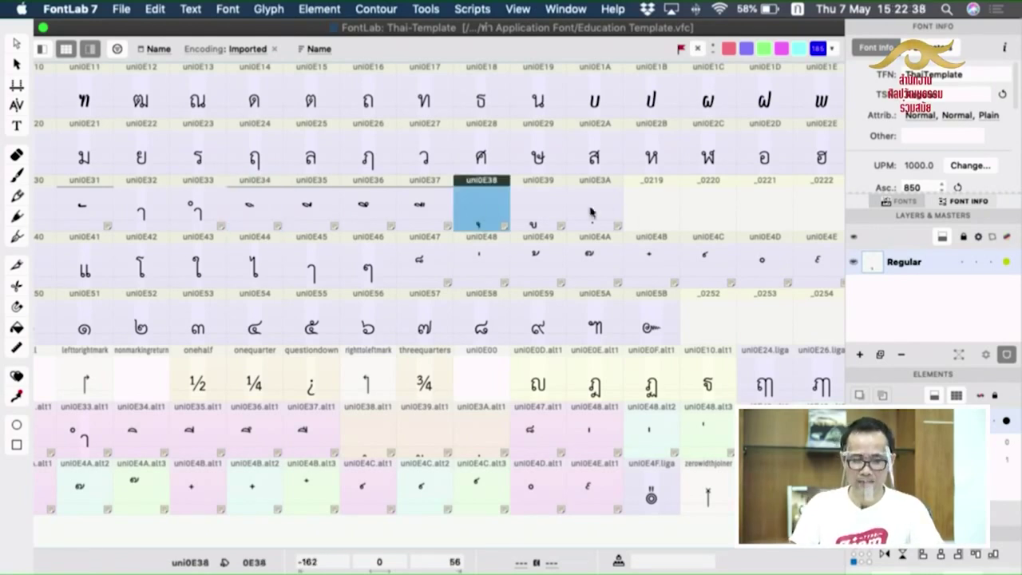
double_click(479, 217)
key(super+Tab)
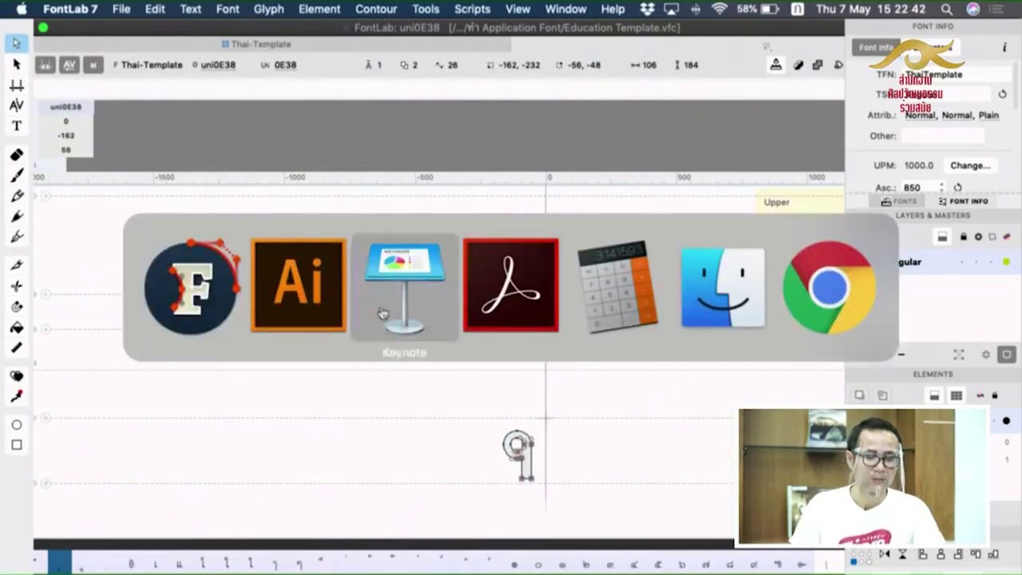
click(328, 308)
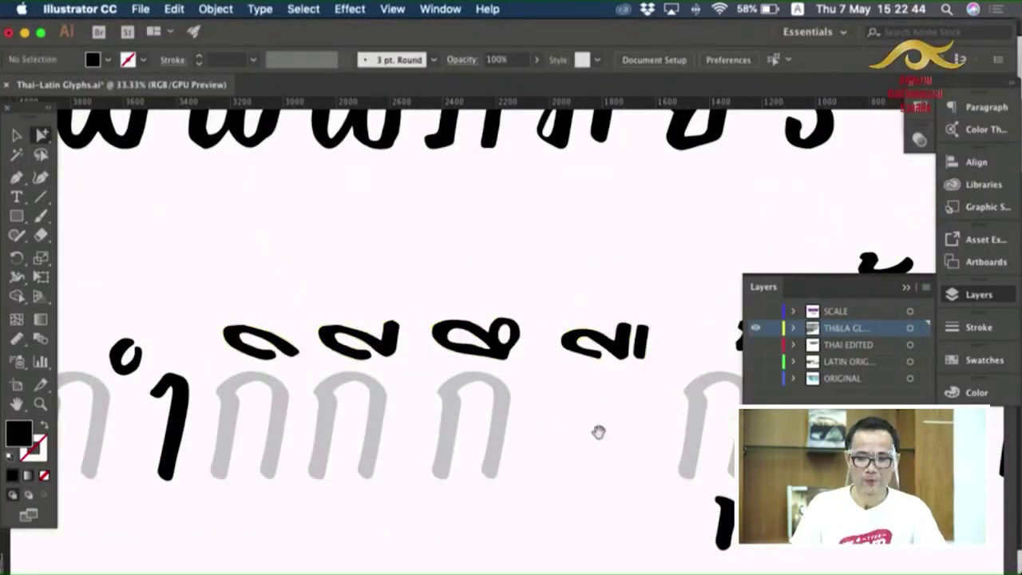
Shorten the stem of the ุ lower vowel in the artwork by raising its bottom anchor points slightly.
drag(621, 437, 166, 285)
key(v)
drag(408, 374, 336, 435)
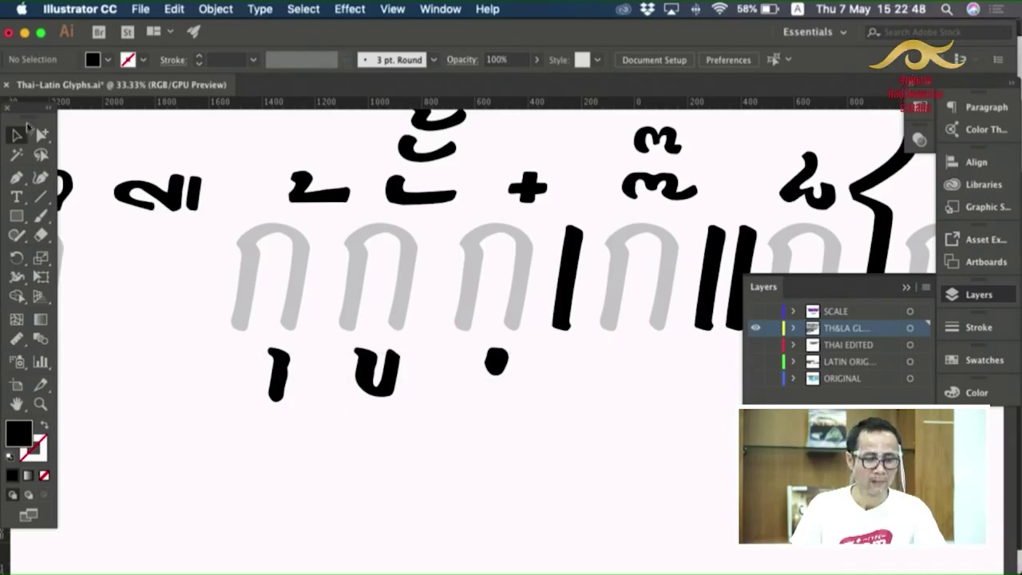
click(41, 136)
drag(236, 417, 301, 399)
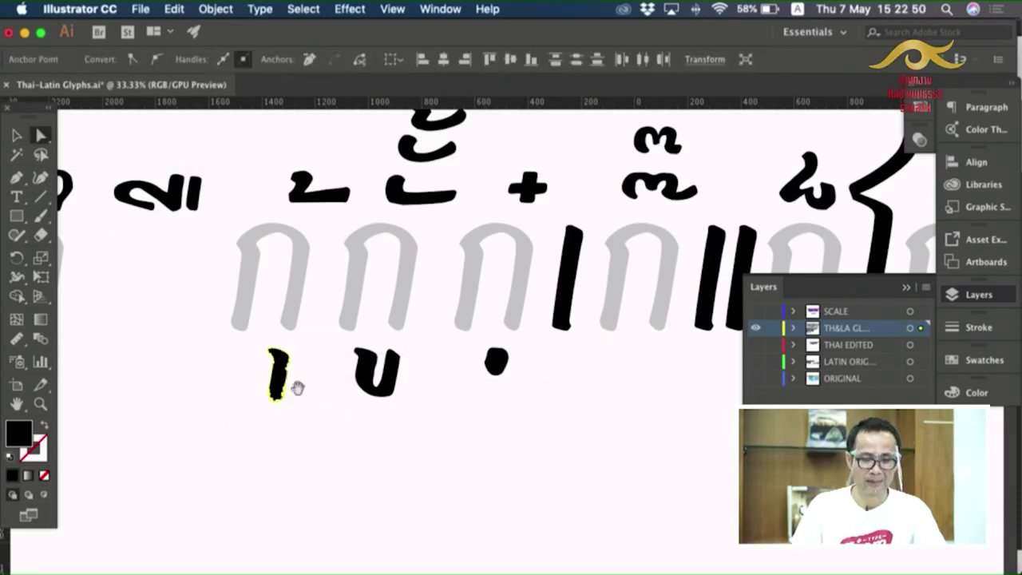
drag(213, 294, 590, 483)
drag(474, 408, 212, 137)
drag(631, 502, 412, 391)
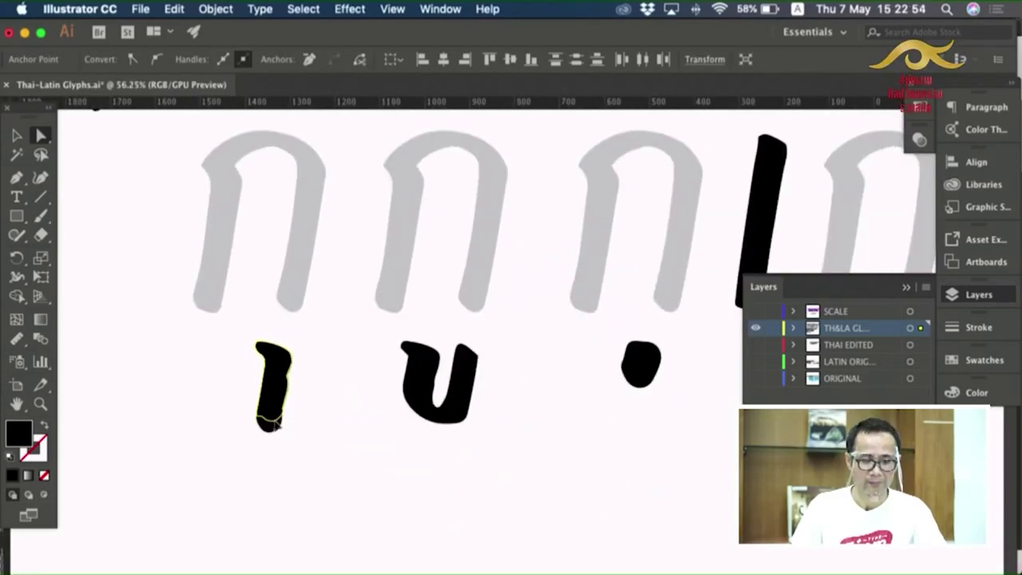
drag(270, 423, 270, 412)
click(246, 349)
Copy the three lower marks and paste them into uni0E38 in FontLab in place of the old outline.
click(15, 136)
drag(227, 324, 686, 470)
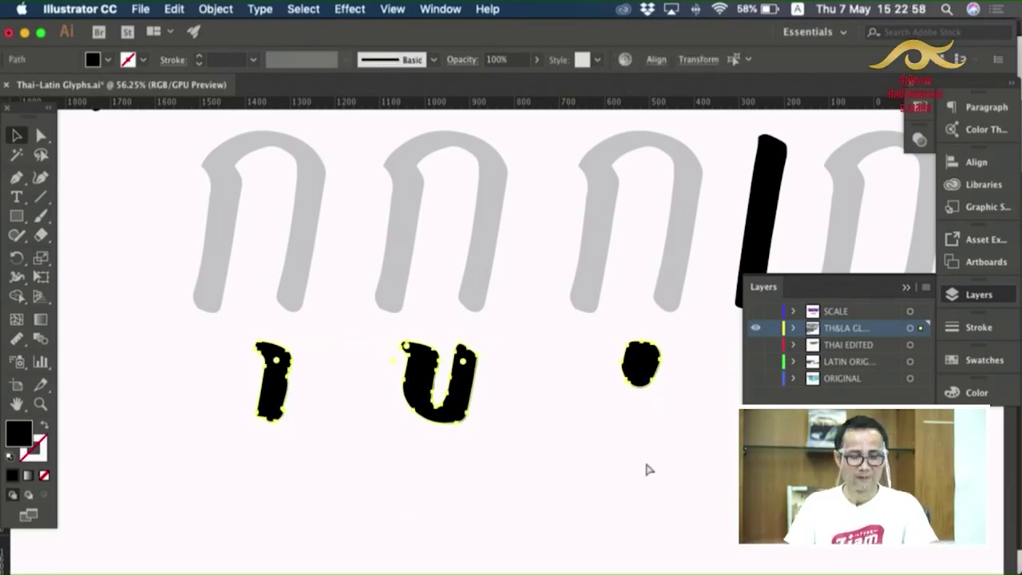
key(super+Tab)
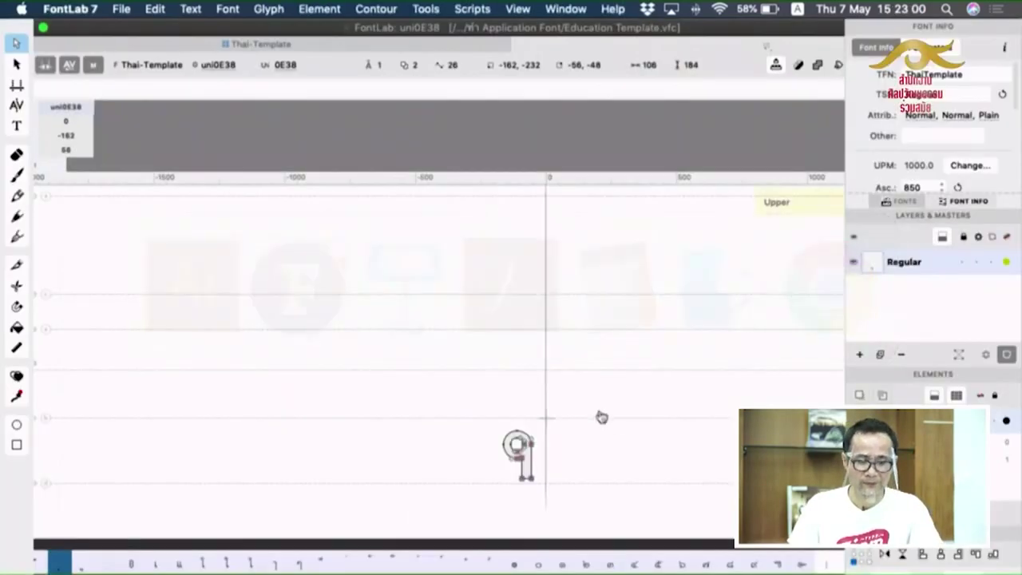
key(super+v)
click(659, 336)
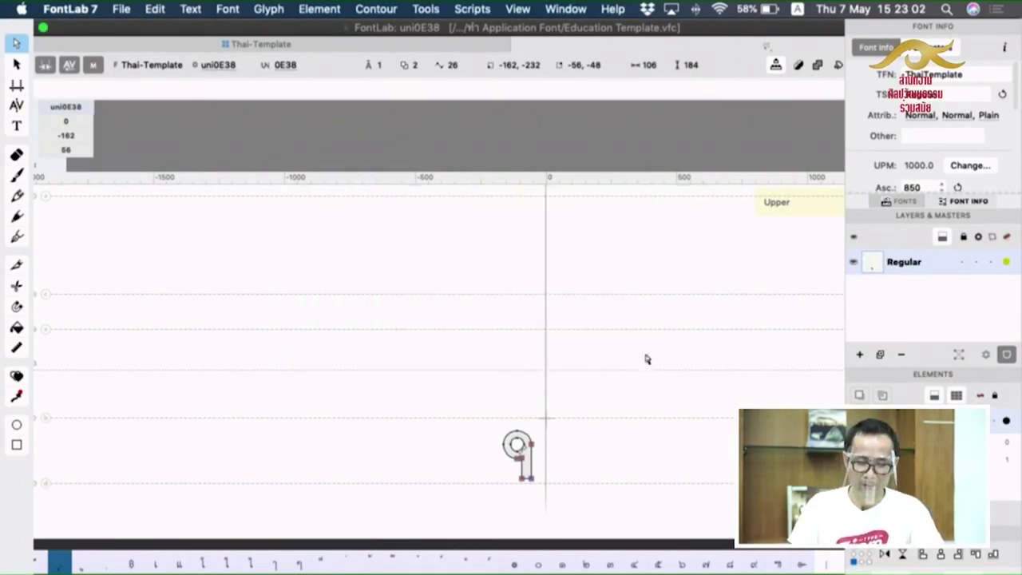
key(v)
drag(576, 413, 520, 438)
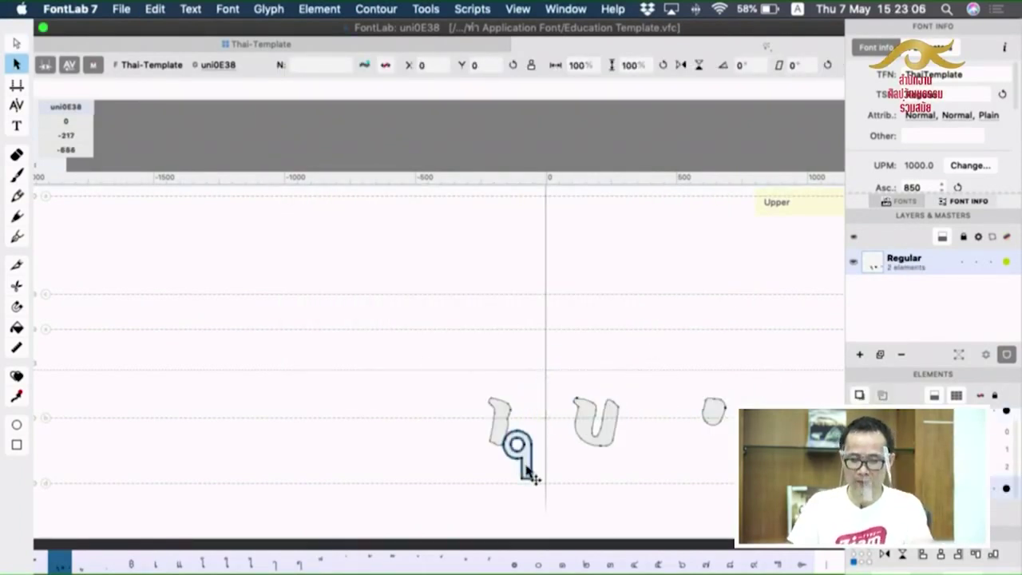
Add ก before the uni0E38 vowel as a position reference and make uni0E38 the glyph being edited.
click(16, 126)
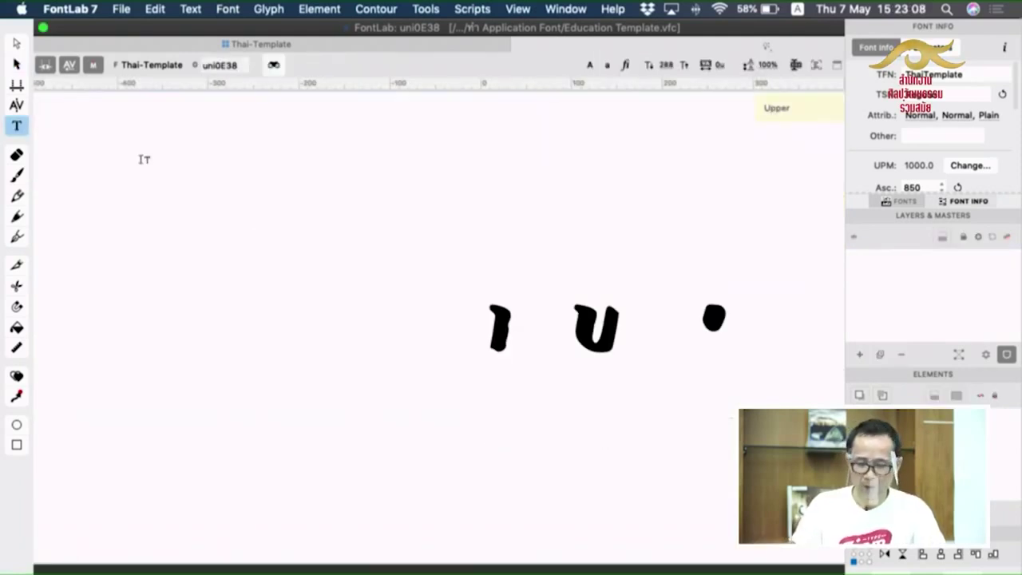
text(d)
key(BackSpace)
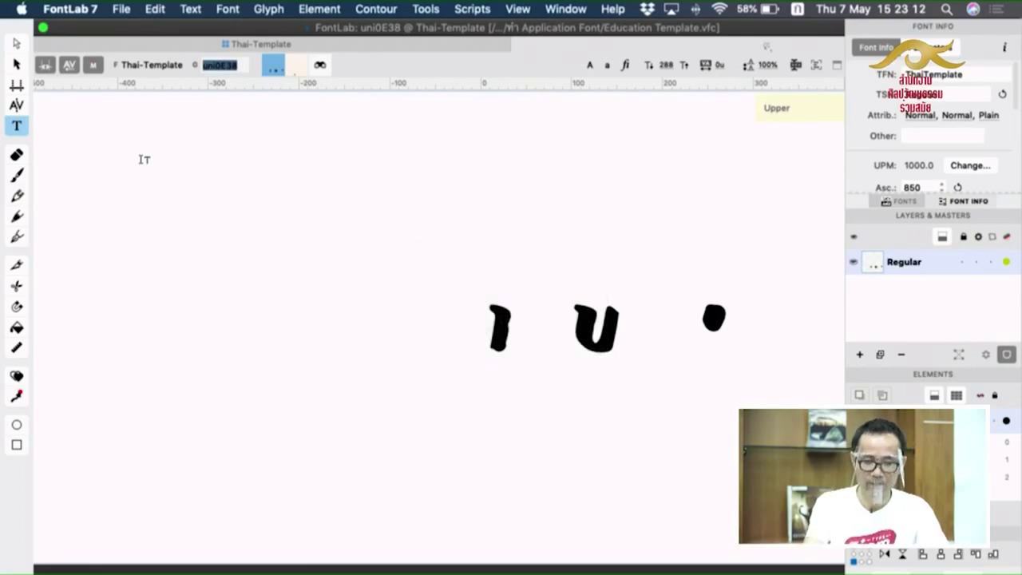
text(ก)
click(16, 65)
super+click(650, 451)
super+click(636, 451)
drag(591, 414, 557, 385)
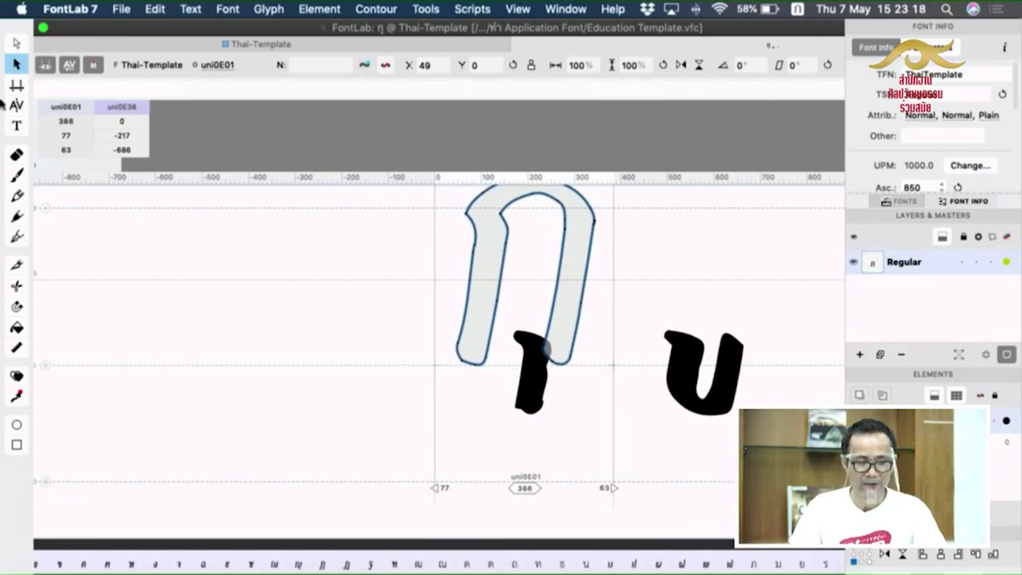
click(16, 42)
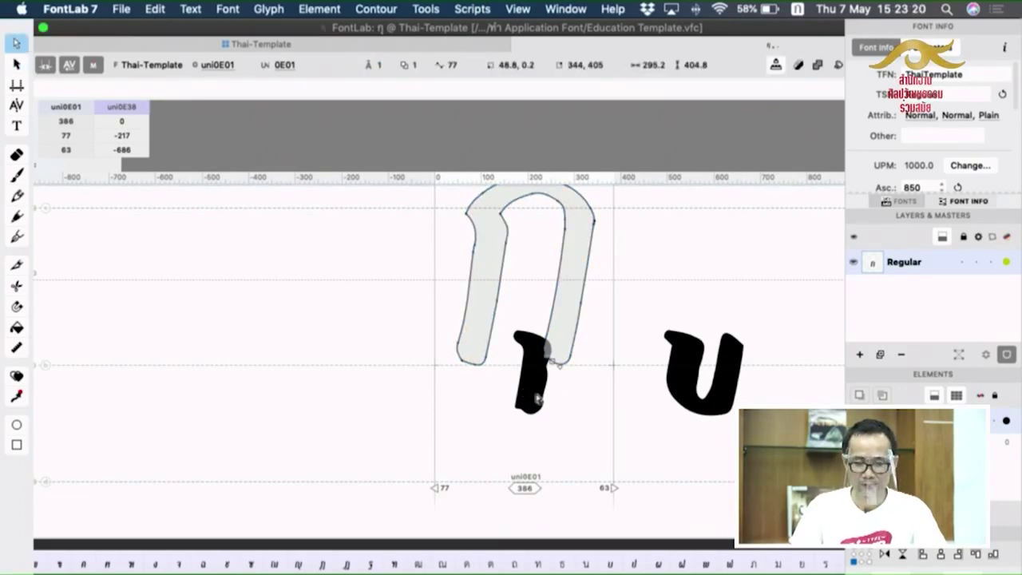
double_click(538, 399)
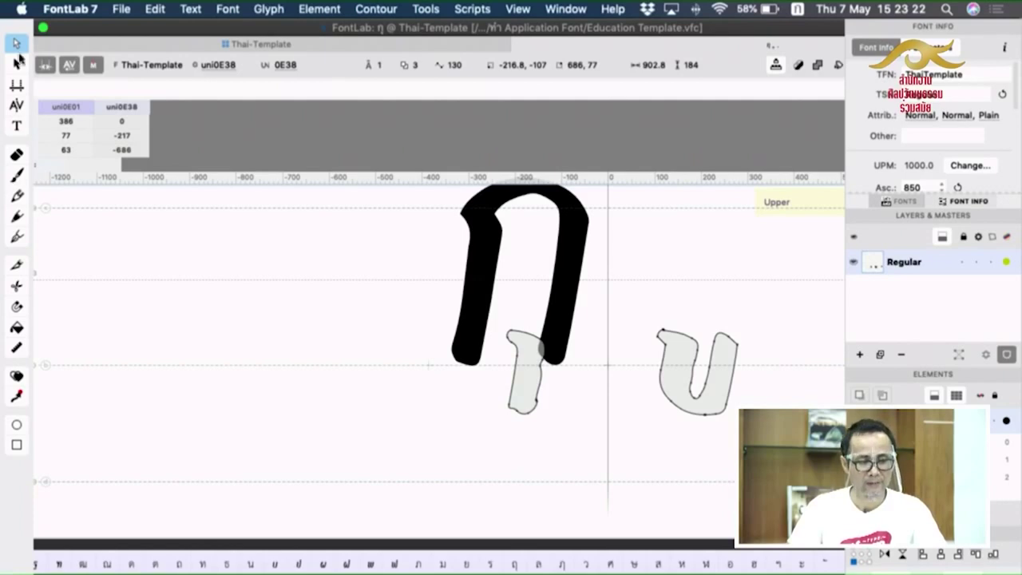
Move all the marks in uni0E38 down and right so the first sits below ก at X -186, Y -213.
key(super+a)
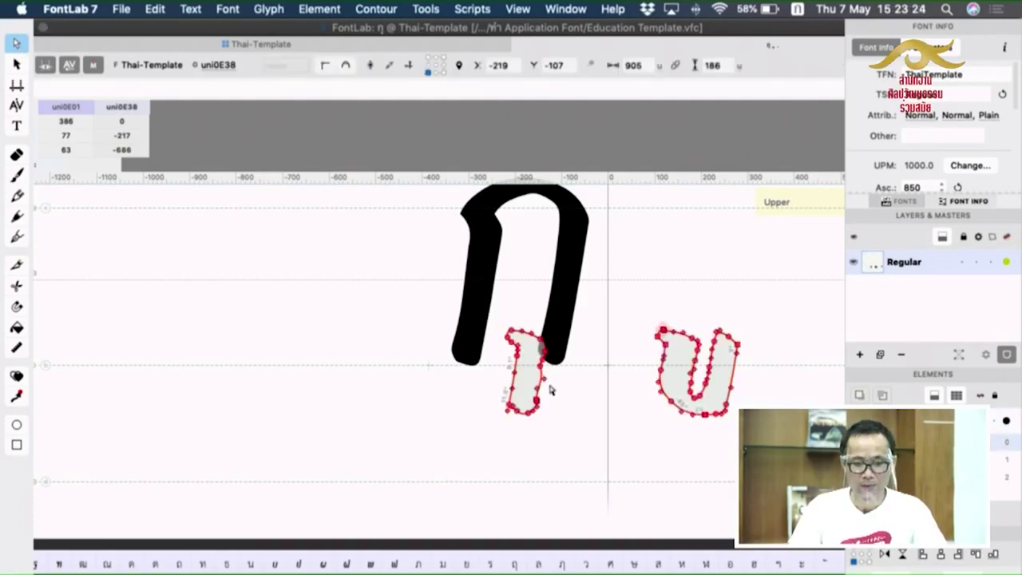
drag(654, 407, 373, 388)
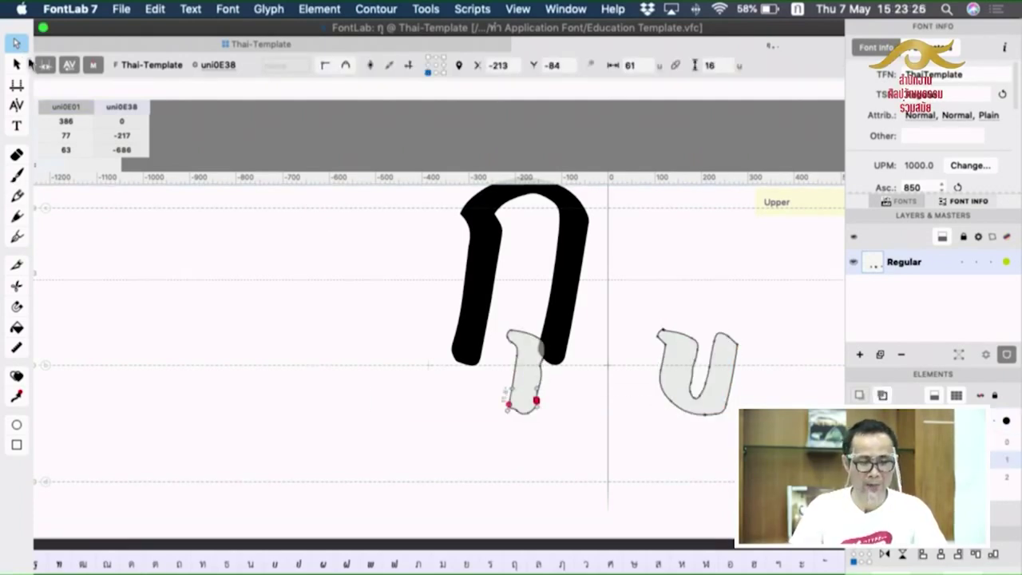
key(super+a)
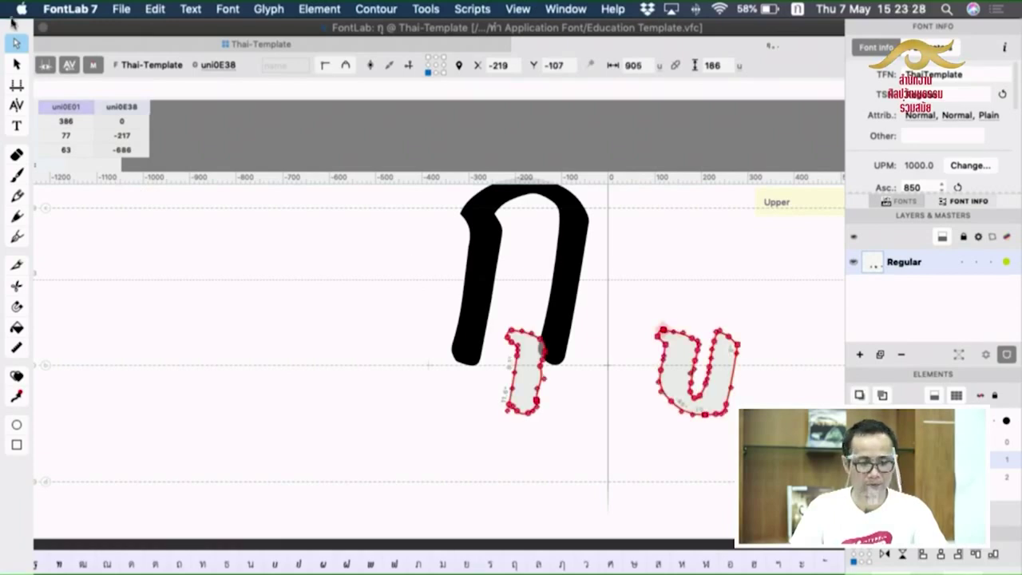
click(16, 64)
drag(540, 407, 555, 458)
key(space)
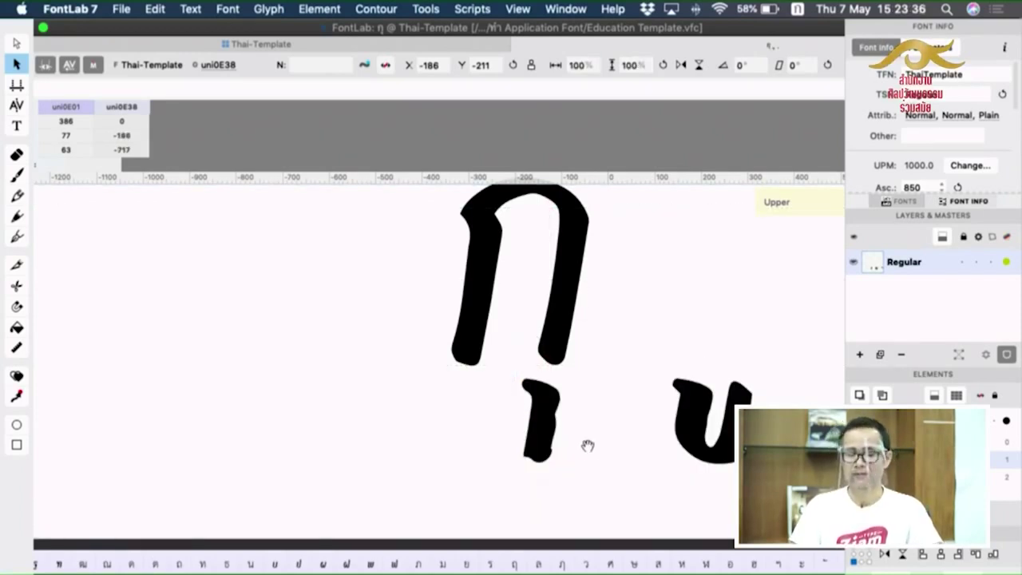
key(space)
key(space)
key(Down)
key(Down)
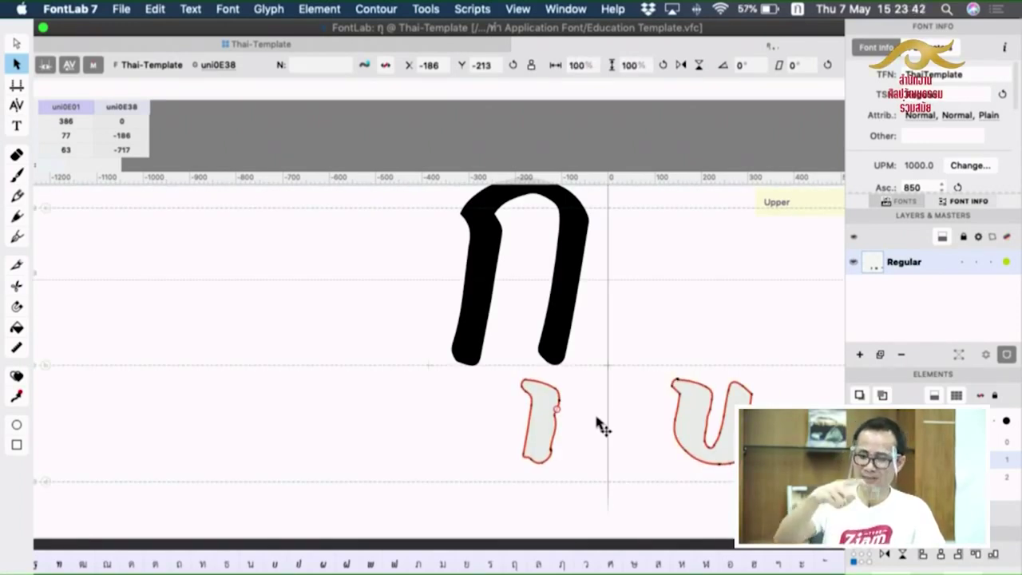
Cut the two extra lower marks out of uni0E38, keeping only the ุ shape under ก.
key(space)
scroll(621, 404, down, 2)
drag(621, 404, 308, 404)
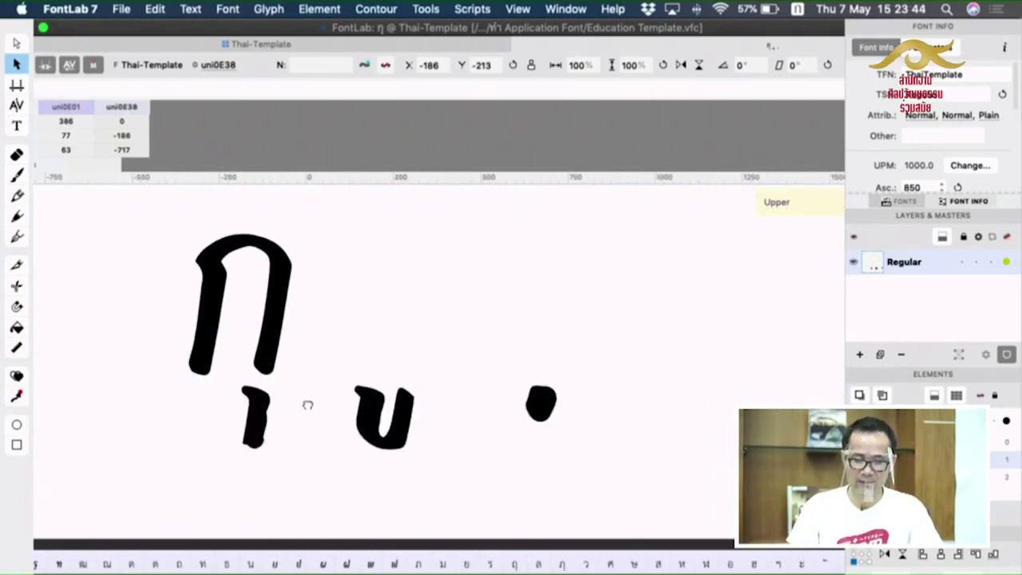
click(16, 42)
drag(203, 479, 292, 377)
key(Delete)
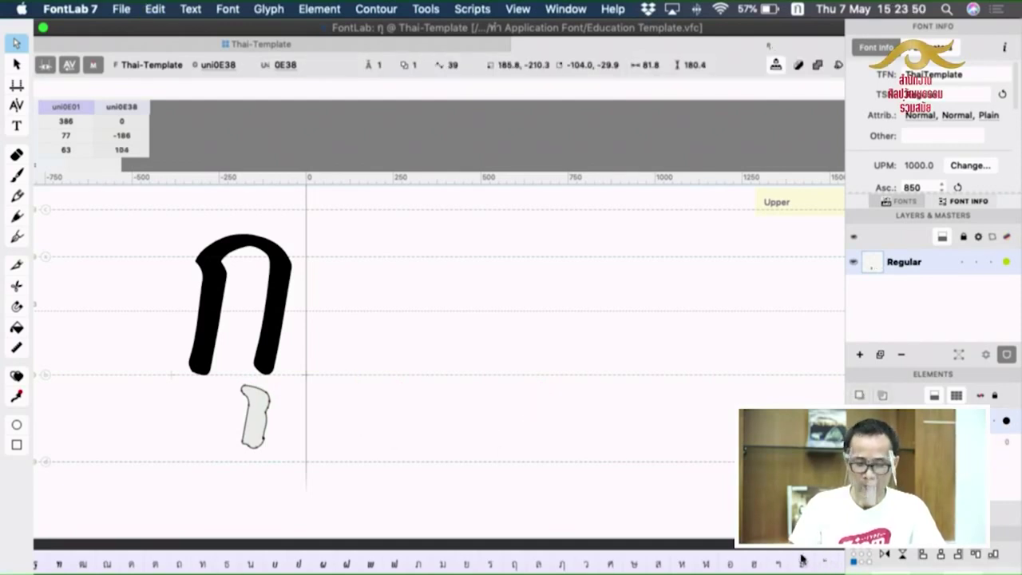
Open uni0E39, replace its old outline with the cut marks, and move them left to X -267, Y -213.
key(super+w)
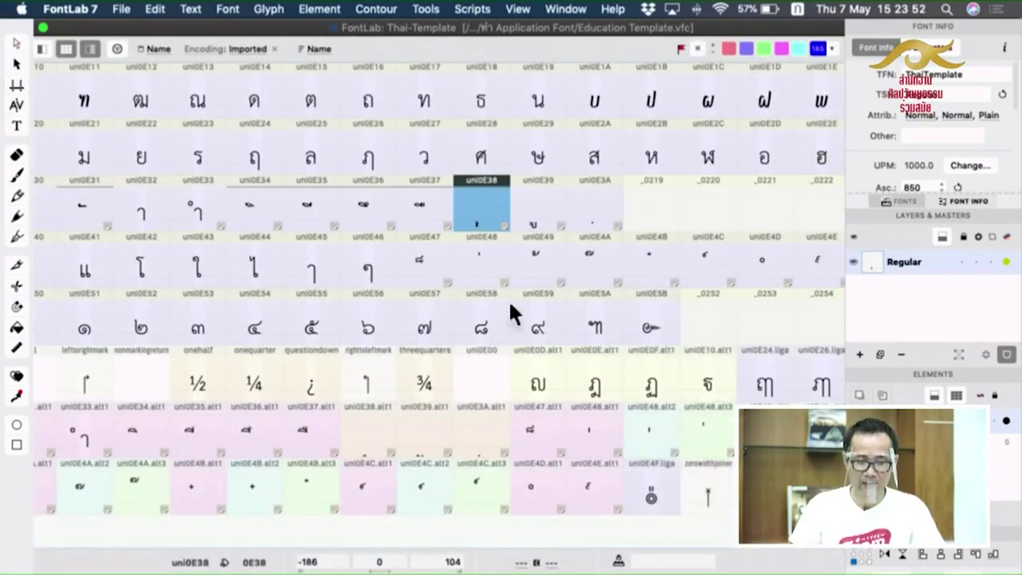
double_click(532, 221)
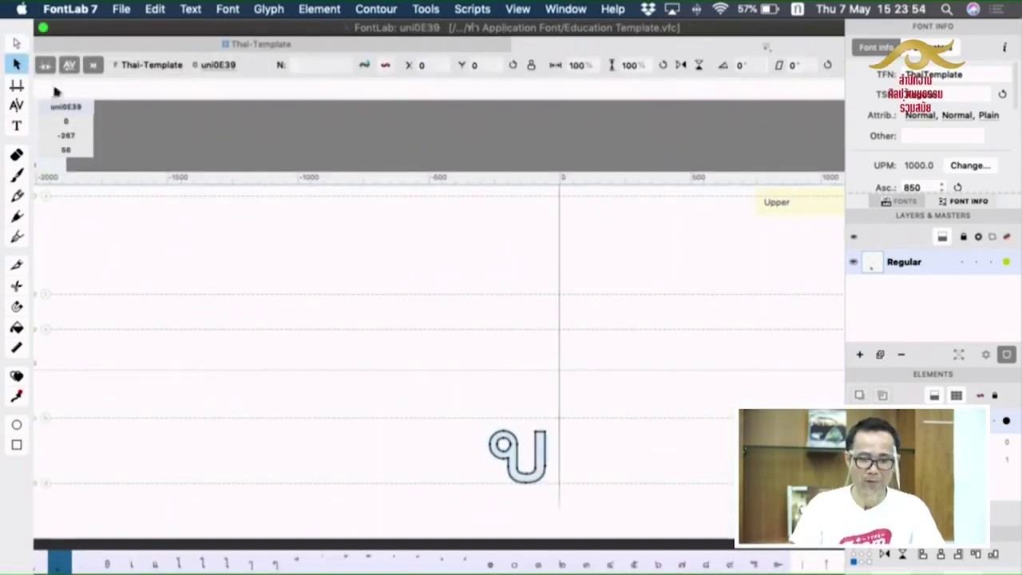
key(super+v)
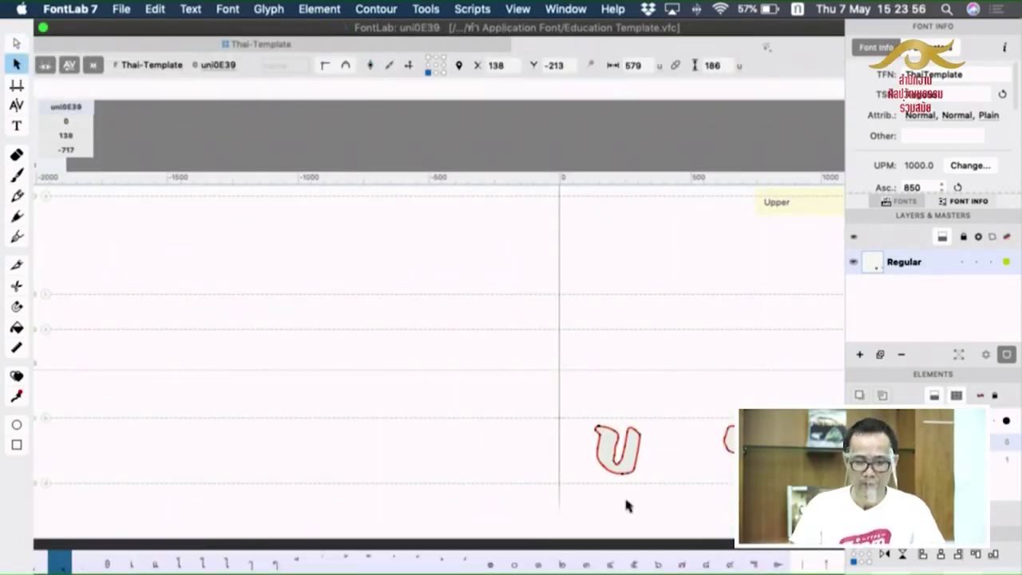
drag(611, 472, 502, 474)
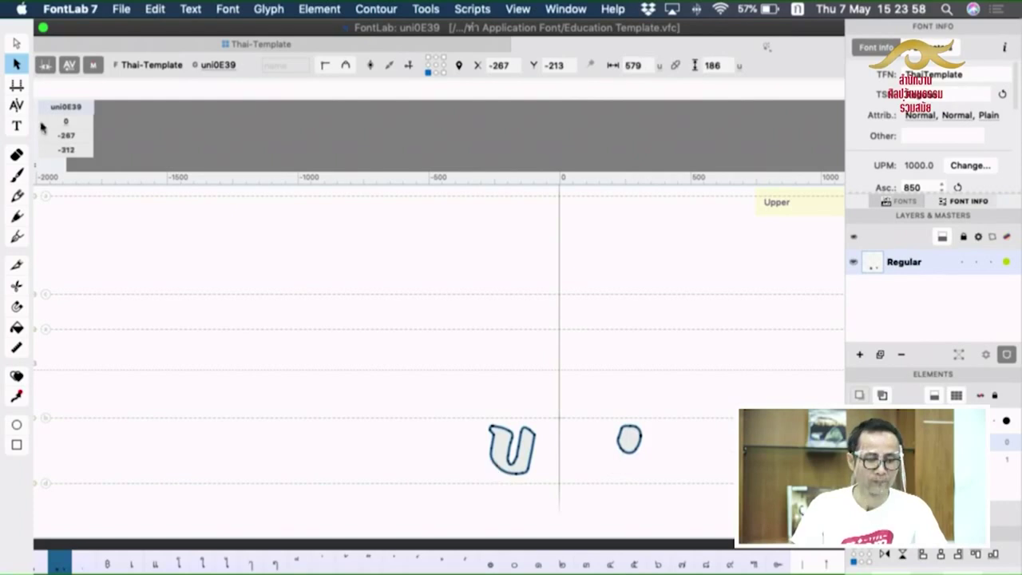
Add ก before the uni0E39 vowel as a position reference and make uni0E39 the glyph being edited.
click(16, 125)
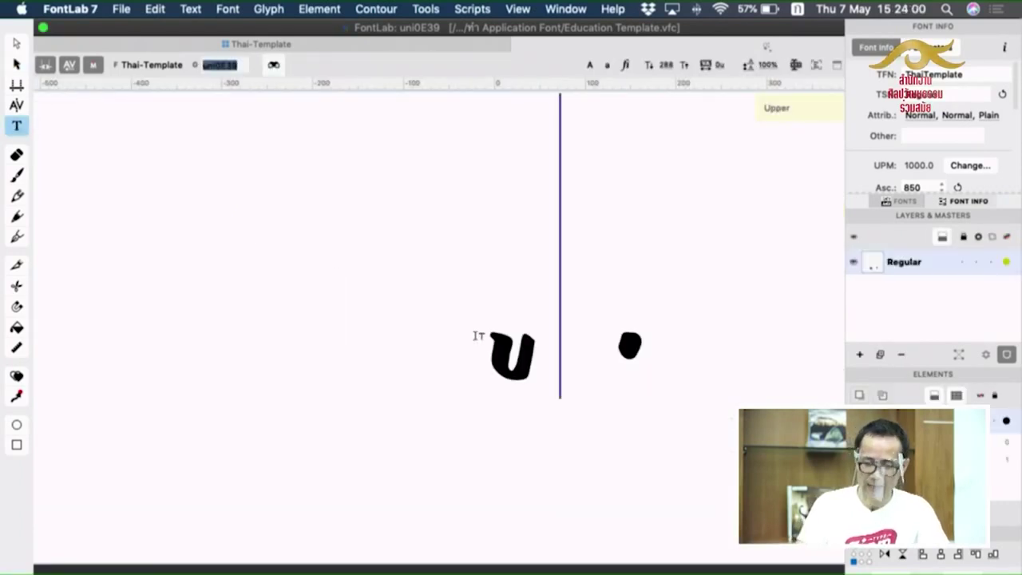
text(ก)
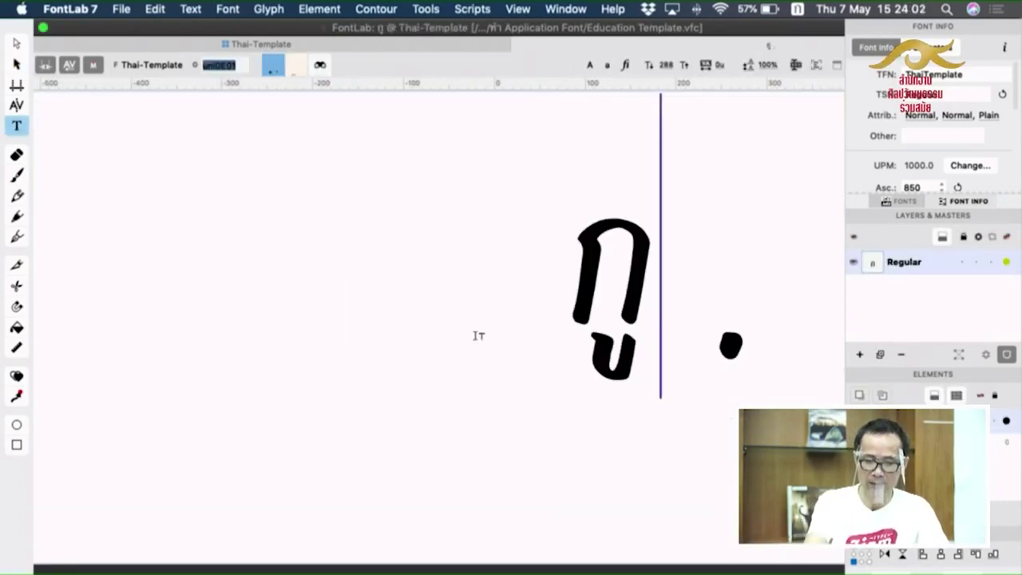
key(Escape)
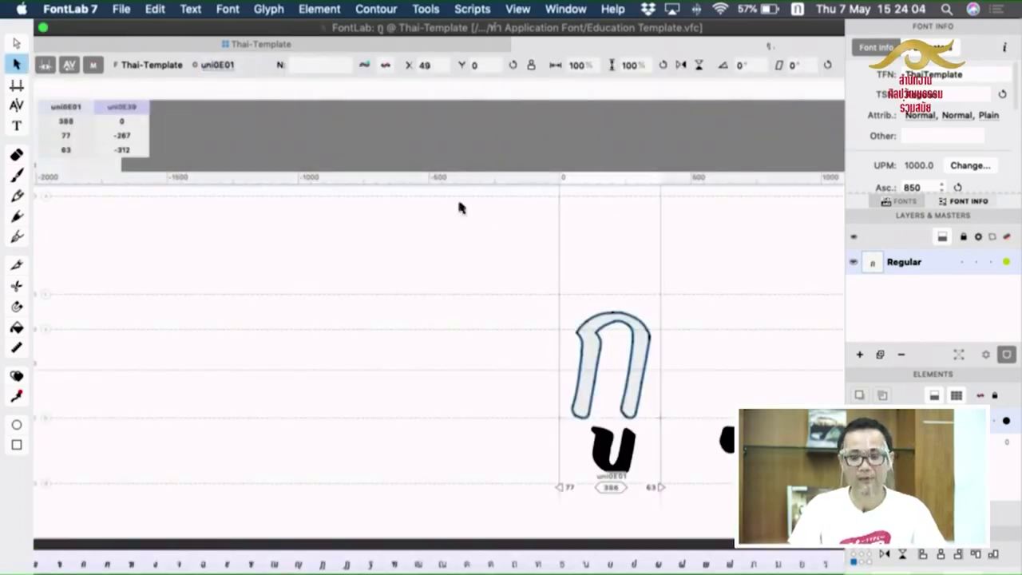
key(space)
super+click(665, 445)
super+click(660, 445)
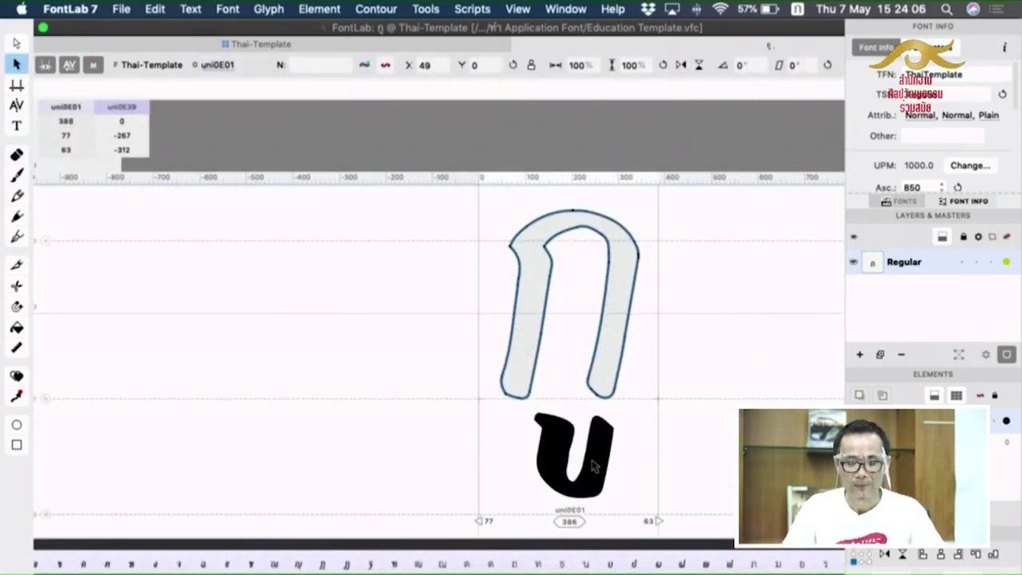
click(26, 45)
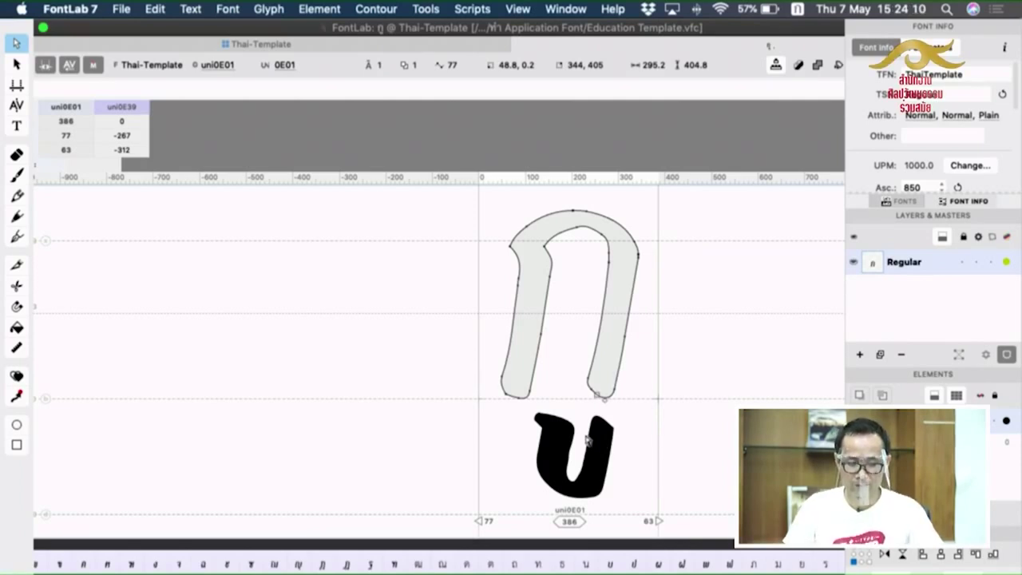
double_click(598, 443)
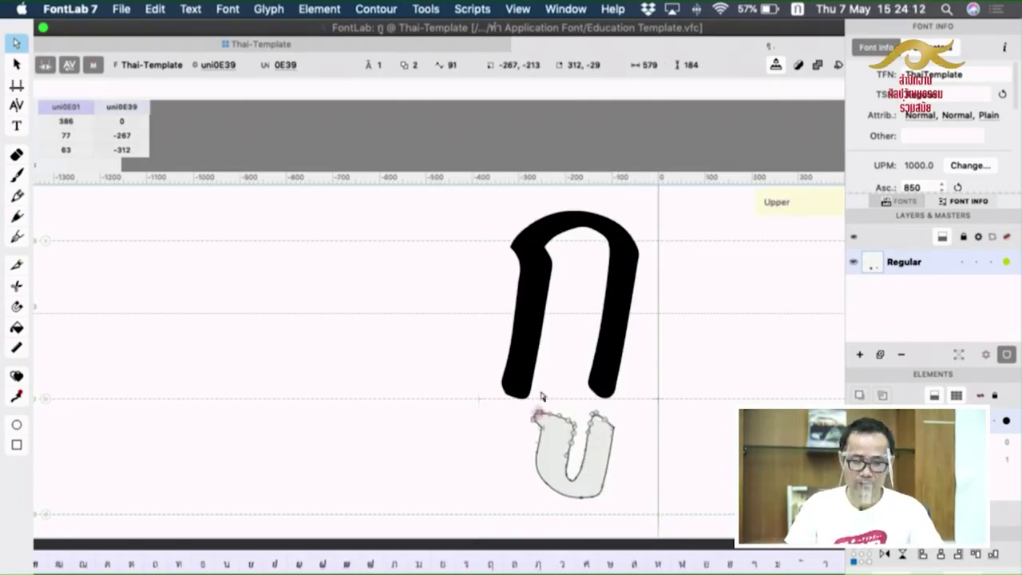
Nudge the marks in uni0E39 left to X -279 and preview the ู vowel beneath ก.
key(super+a)
key(Left)
key(Left)
key(Left)
key(Left)
key(Left)
key(Left)
key(Left)
key(Left)
key(Left)
key(Left)
key(space)
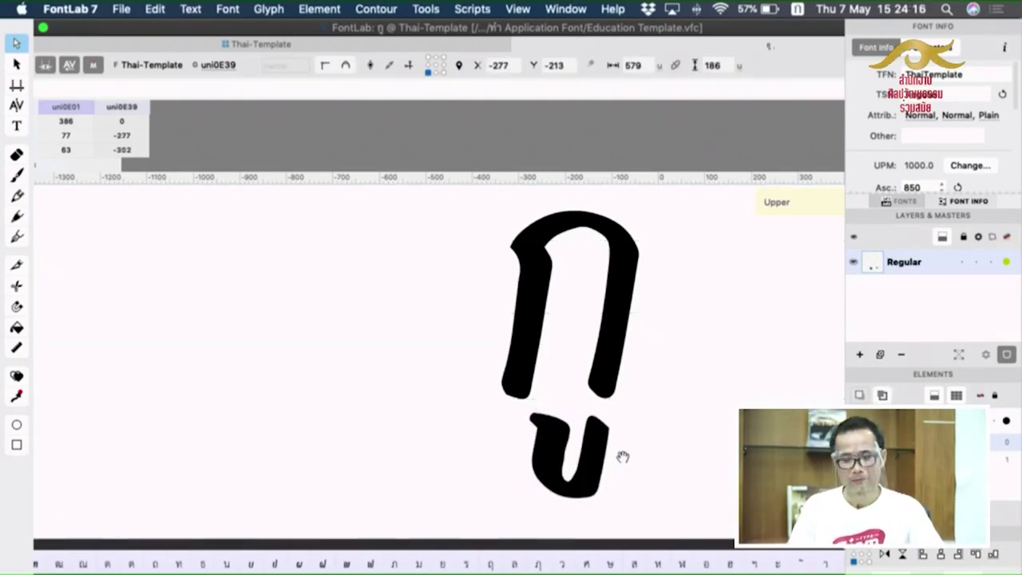
key(Left)
key(space)
key(Left)
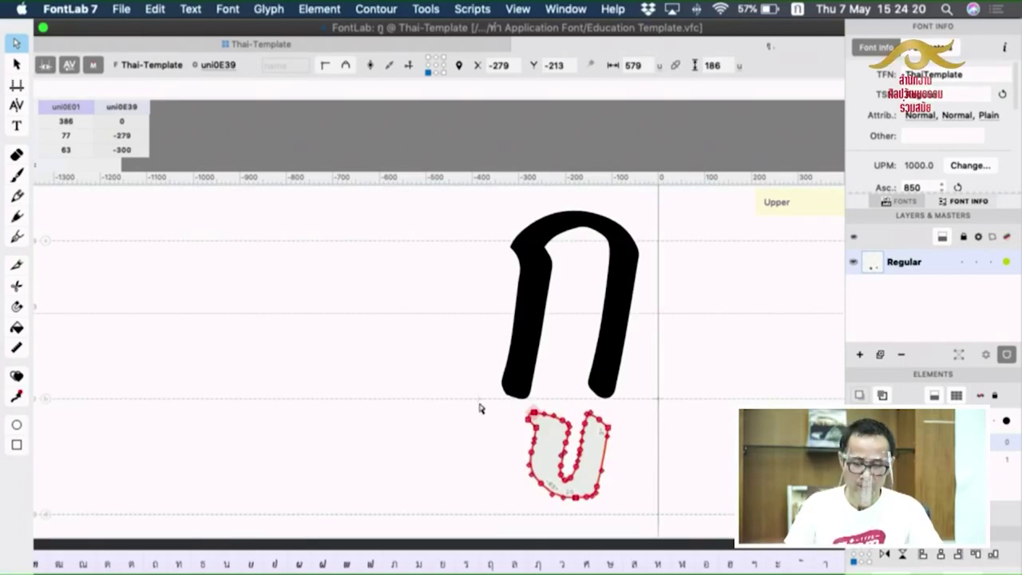
Cut the extra dot out of uni0E39 and paste it into uni0E3A in place of the old outline.
drag(438, 530, 634, 406)
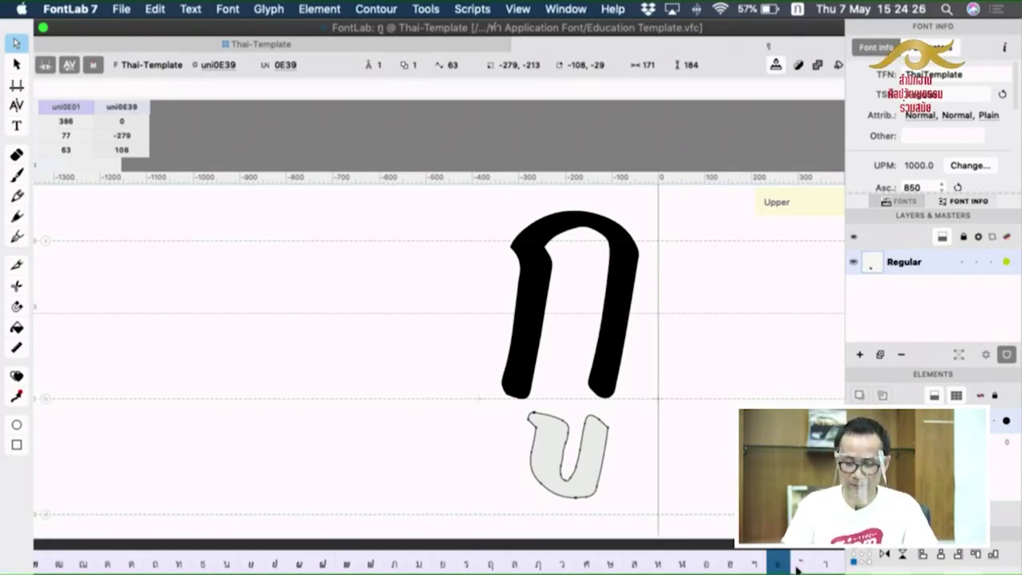
scroll(796, 562, right, 10)
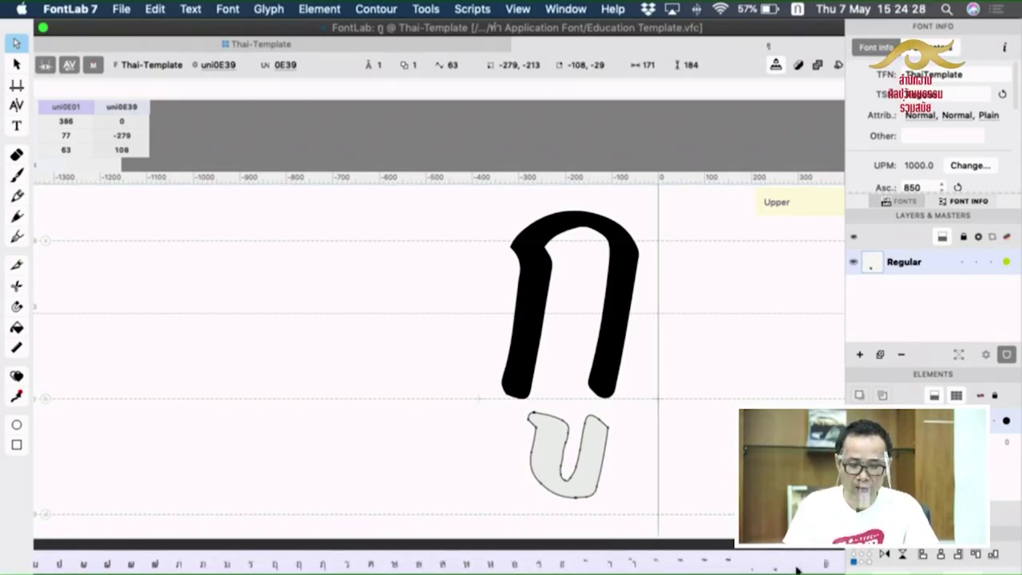
click(678, 565)
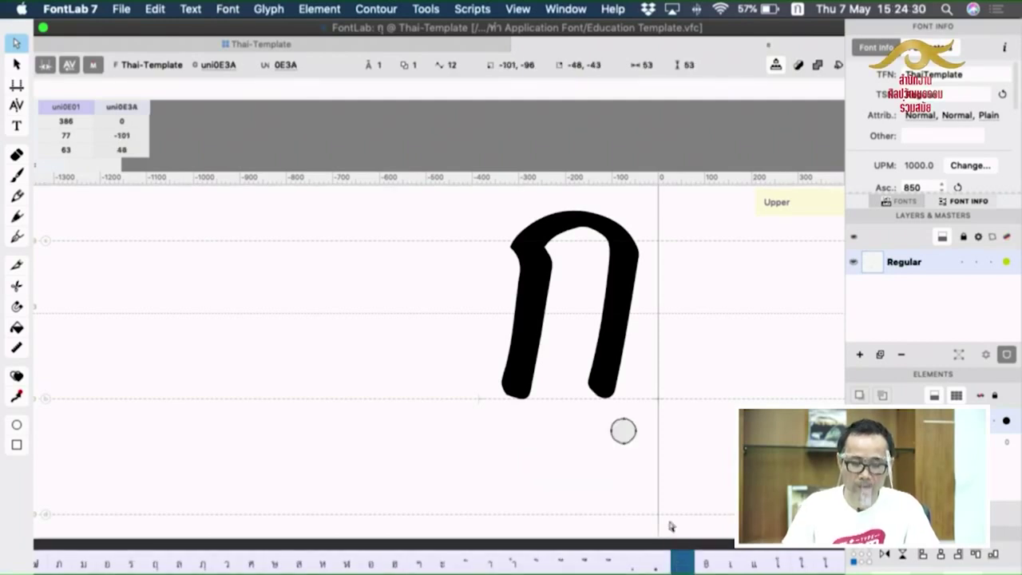
key(BackSpace)
key(super+v)
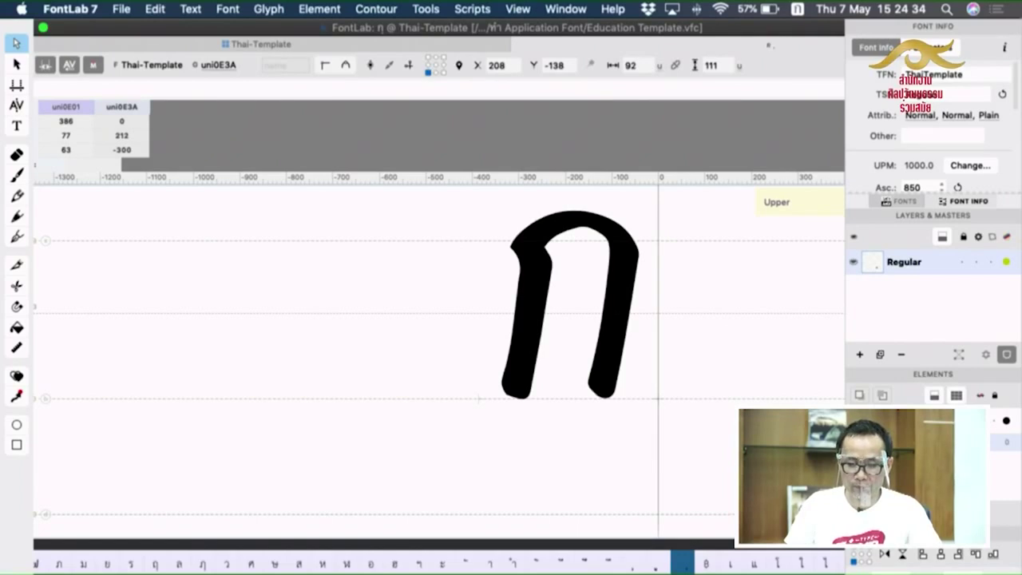
Move the dot in uni0E3A left so it sits beneath ก, preview it, and close the glyph window.
drag(782, 462, 594, 462)
key(space)
alt+click(695, 352)
alt+click(694, 353)
drag(723, 353, 549, 372)
key(super+w)
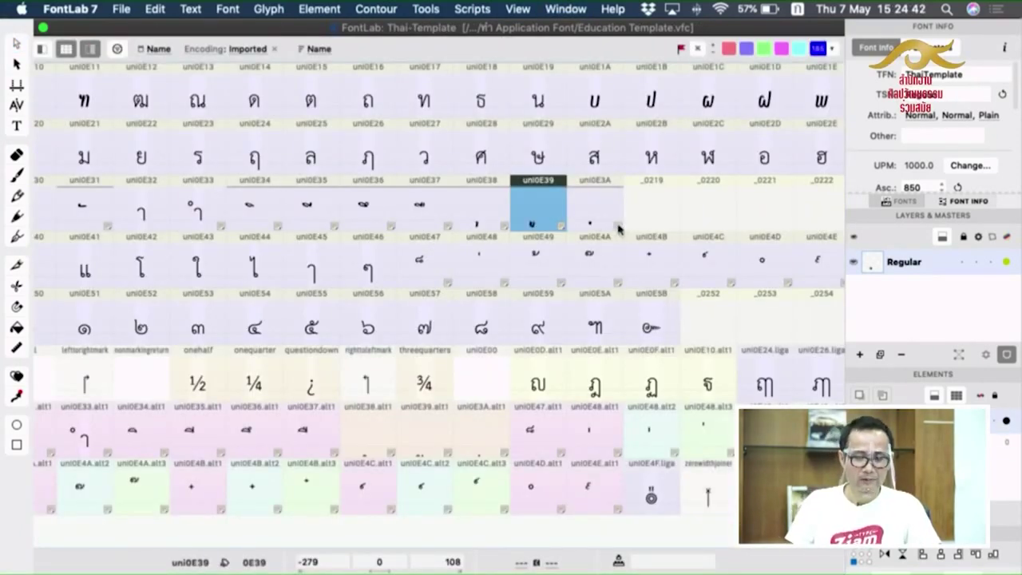
Open the uni0E47 glyph from the font window and get it ready for whole-contour editing.
click(86, 275)
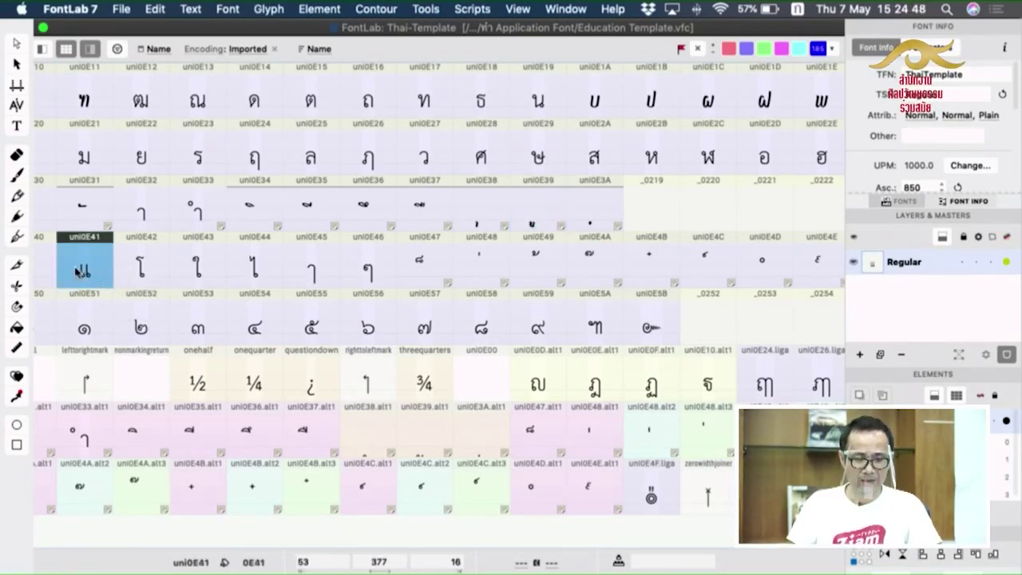
click(136, 275)
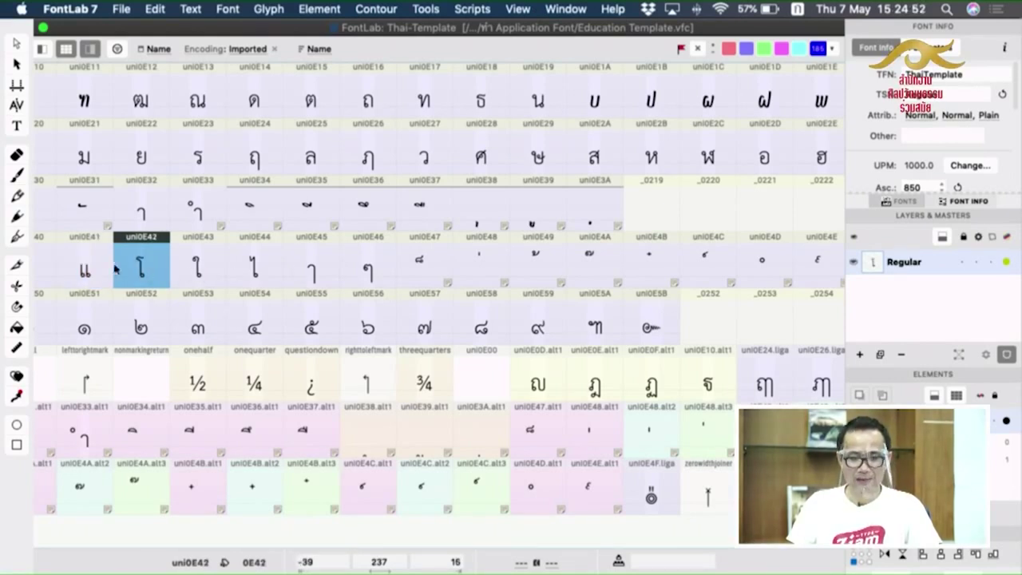
double_click(421, 269)
click(16, 64)
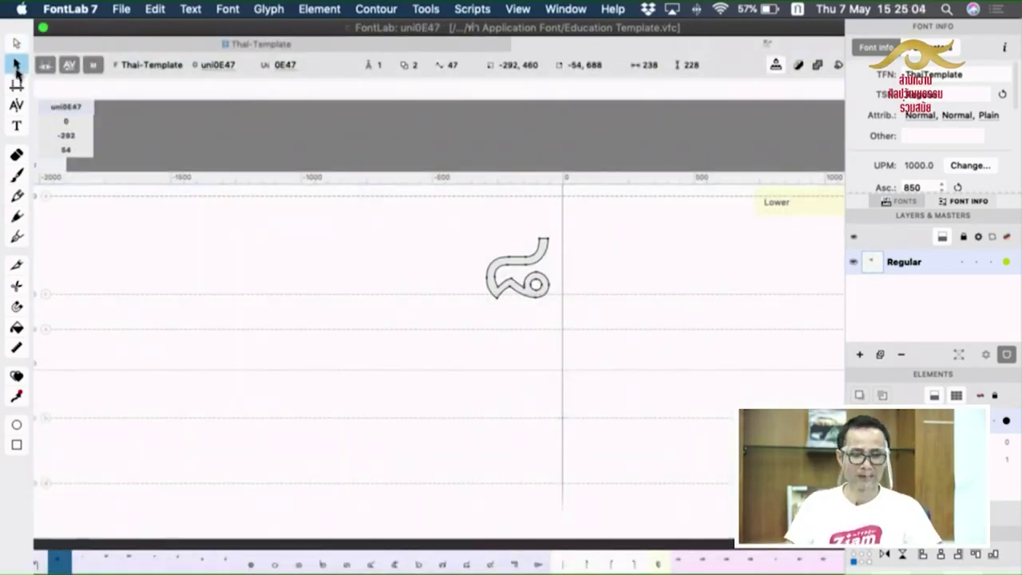
Switch to Illustrator and copy the hand-drawn ็ mark above the grey ก beside แ.
key(super+Tab)
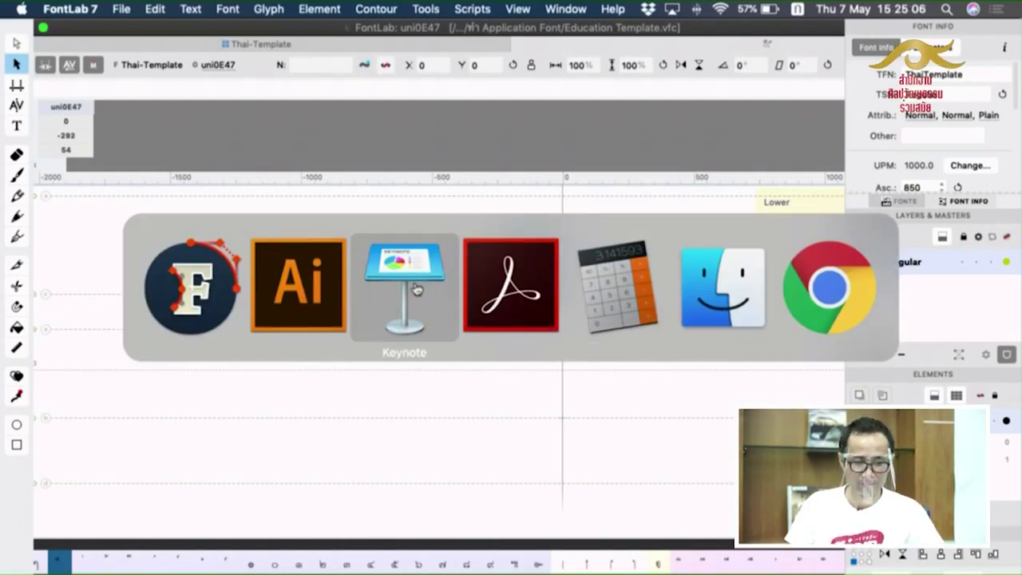
key(super+shift+Tab)
click(507, 444)
alt+super+click(566, 303)
alt+super+click(566, 303)
alt+super+click(566, 303)
alt+super+click(566, 304)
scroll(568, 332, left, 10)
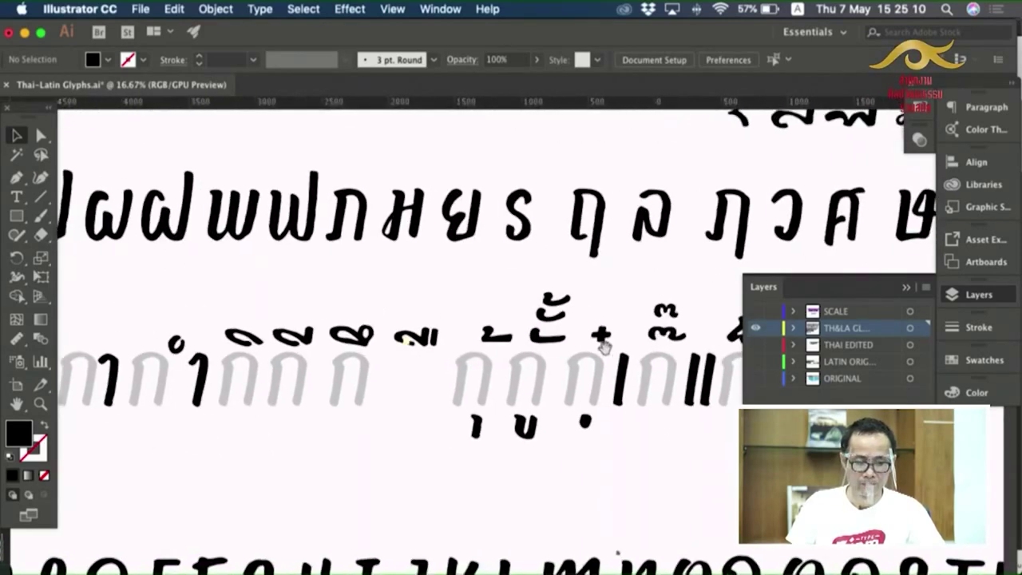
scroll(679, 332, right, 15)
scroll(351, 304, left, 5)
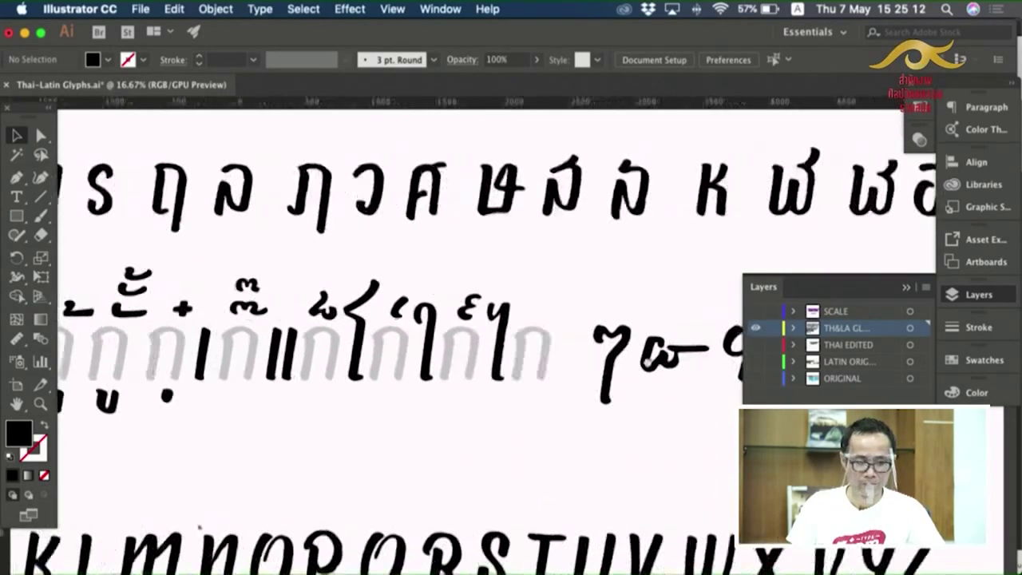
click(360, 302)
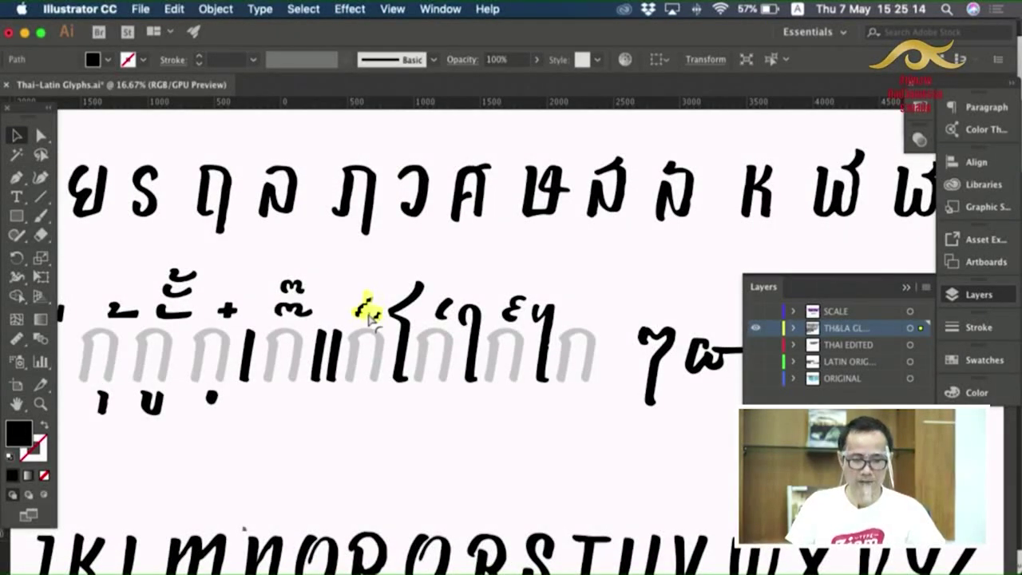
Back in FontLab, replace uni0E47's old outline with the copied mark, round its coordinates, and place it at X -271, Y 440.
key(super+Tab)
click(335, 289)
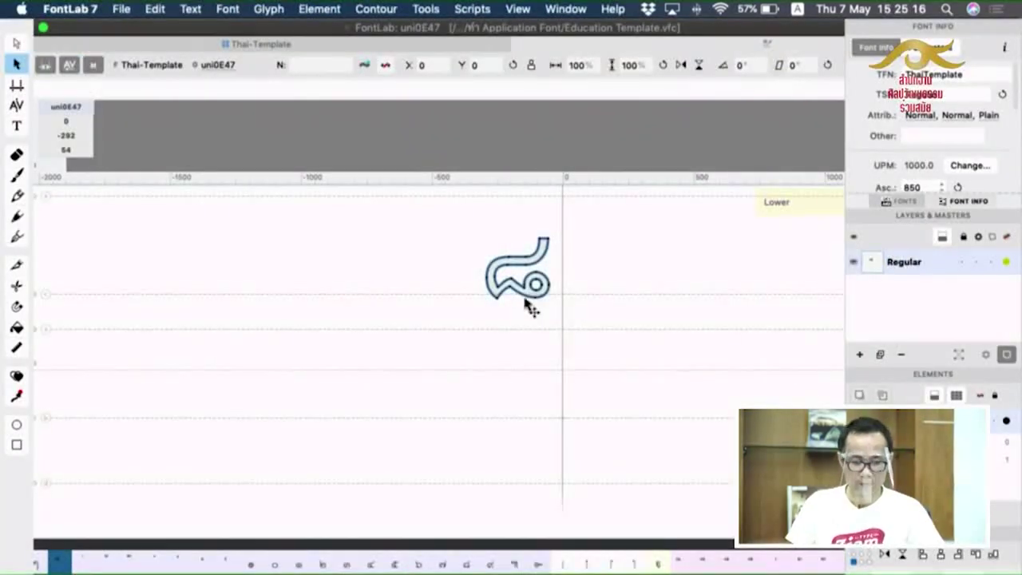
key(Delete)
key(super+v)
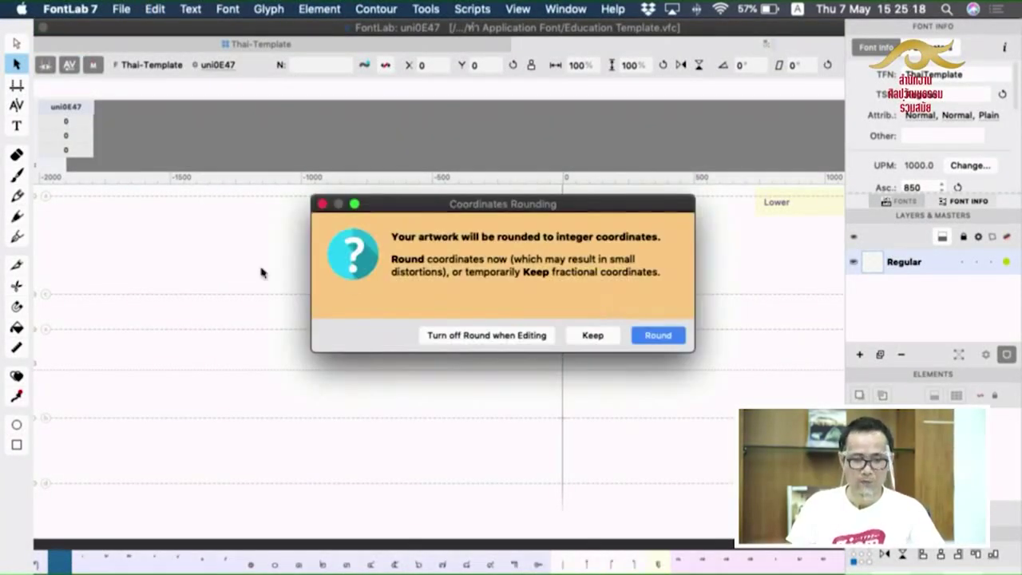
click(643, 338)
drag(615, 421, 542, 294)
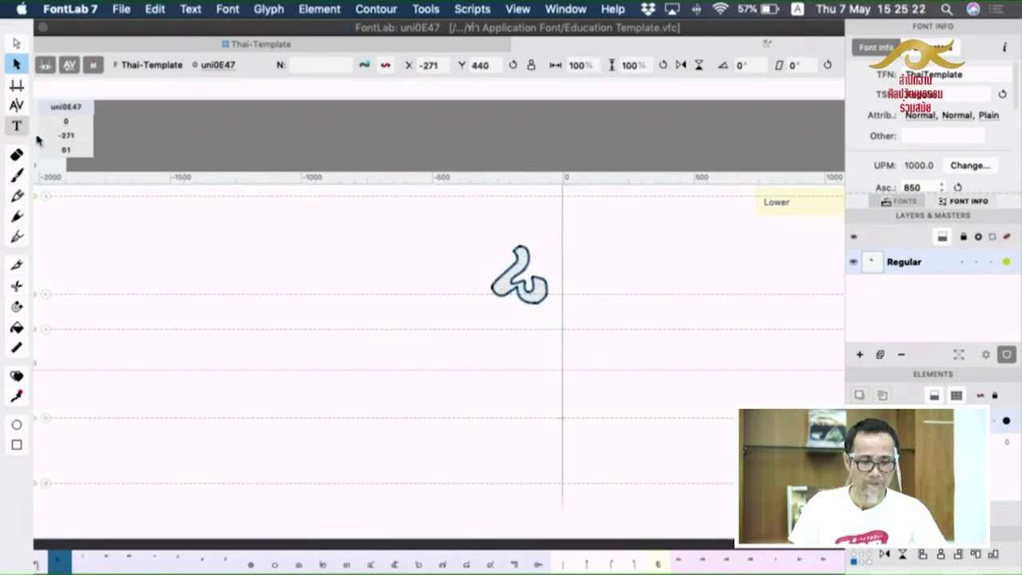
Add ก before the uni0E47 mark as a position reference.
click(18, 127)
click(549, 323)
text(d)
key(BackSpace)
key(ctrl+space)
text(ก)
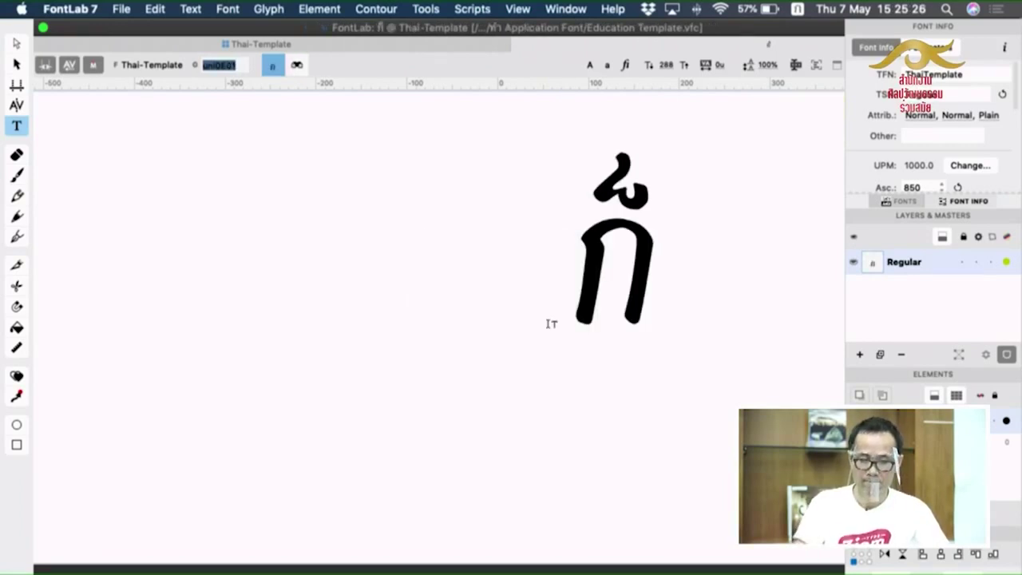
Make uni0E47 the glyph being edited in the ก็ pair.
click(17, 64)
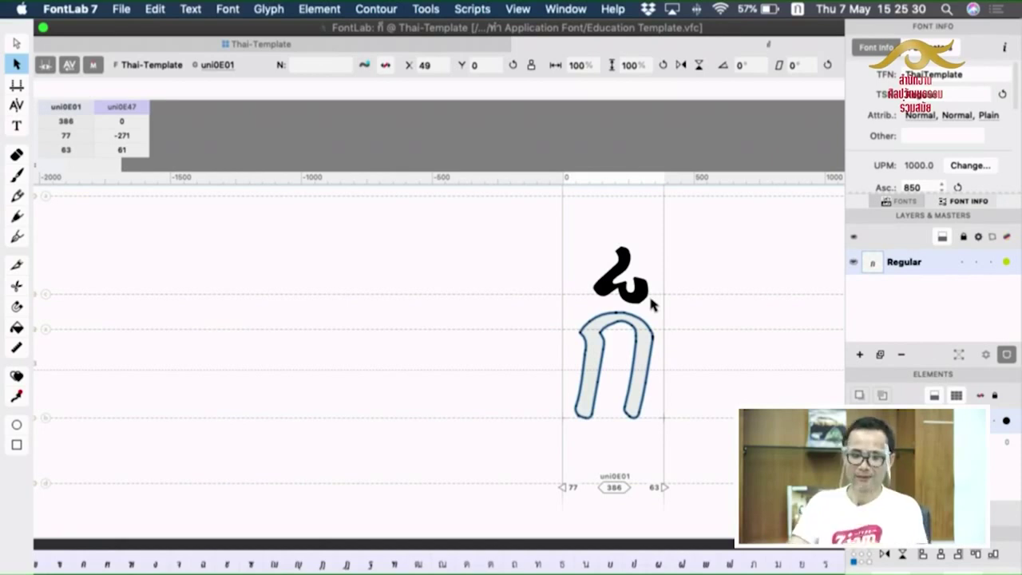
click(626, 273)
click(17, 43)
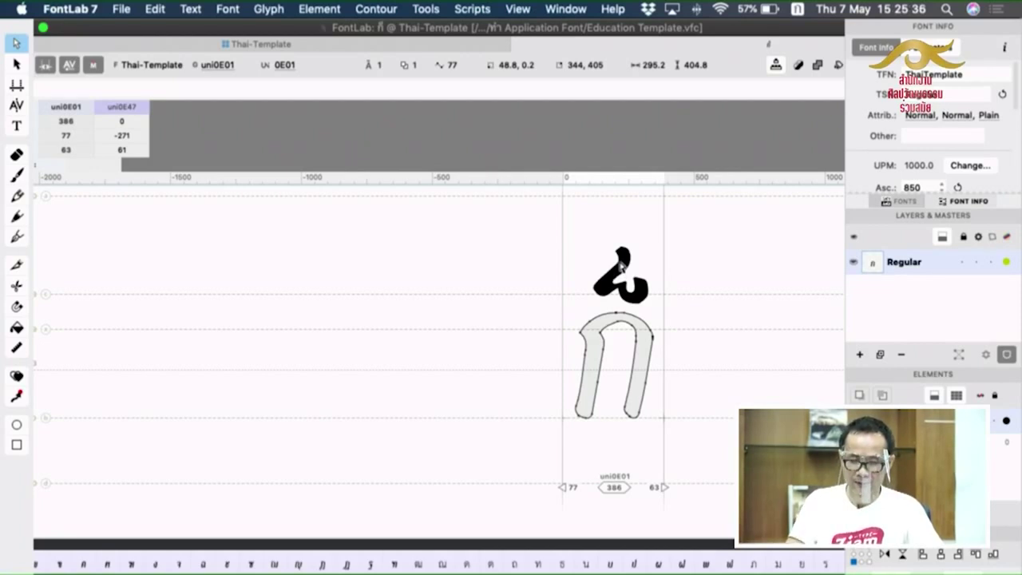
double_click(621, 267)
Select the entire uni0E47 outline and nudge it right to X -245 above ก.
drag(668, 212, 749, 311)
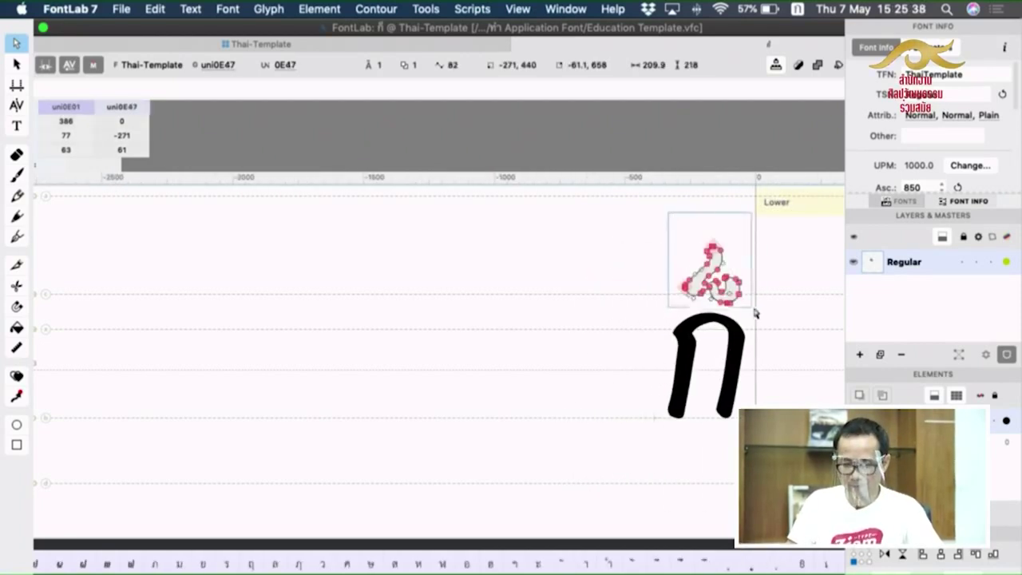
key(Right)
key(Right)
key(Right)
key(Right)
key(Right)
key(Right)
key(Right)
key(Right)
key(Right)
key(Right)
key(Right)
key(Right)
key(Right)
key(Right)
key(Right)
key(Right)
key(Right)
key(Right)
key(Right)
key(Right)
key(Right)
key(Right)
key(Right)
key(Right)
key(Right)
key(Right)
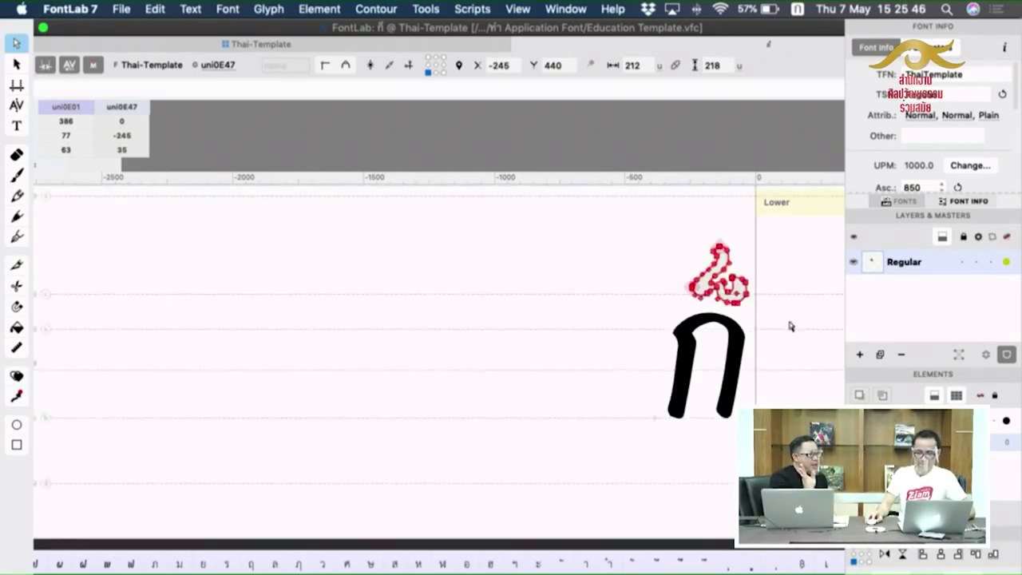
drag(791, 324, 326, 314)
drag(412, 320, 574, 322)
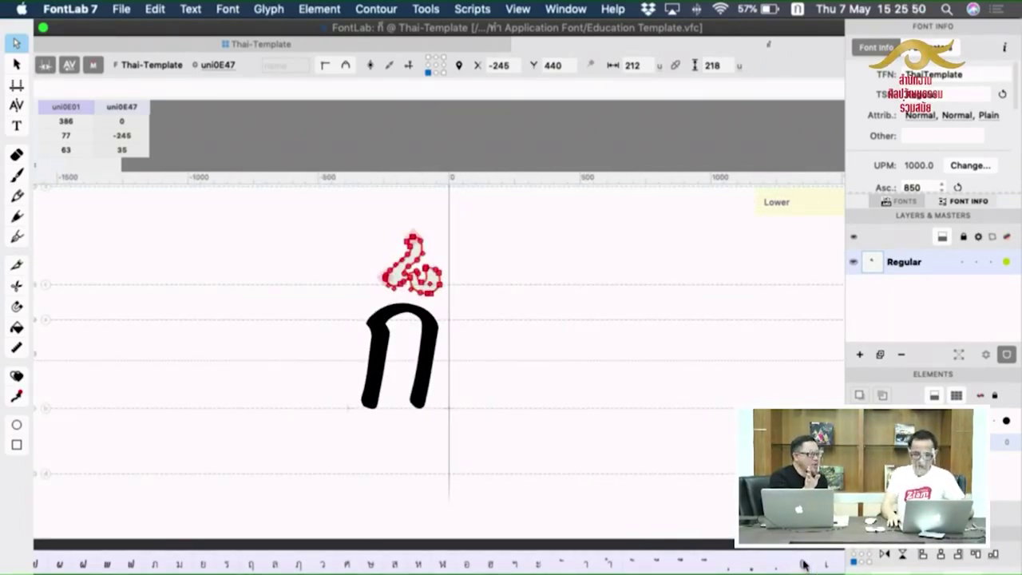
scroll(804, 565, right, 10)
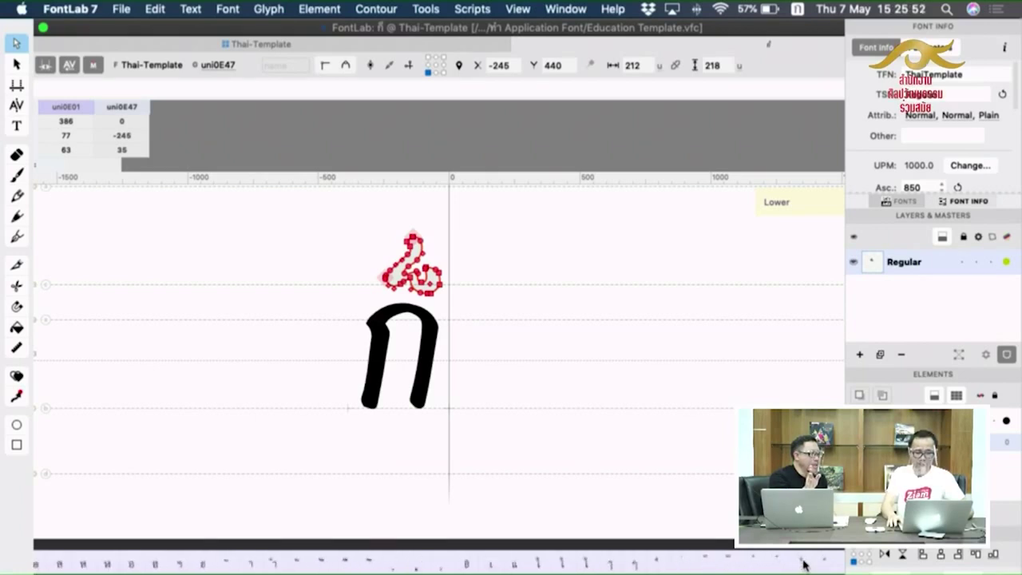
scroll(803, 564, right, 1)
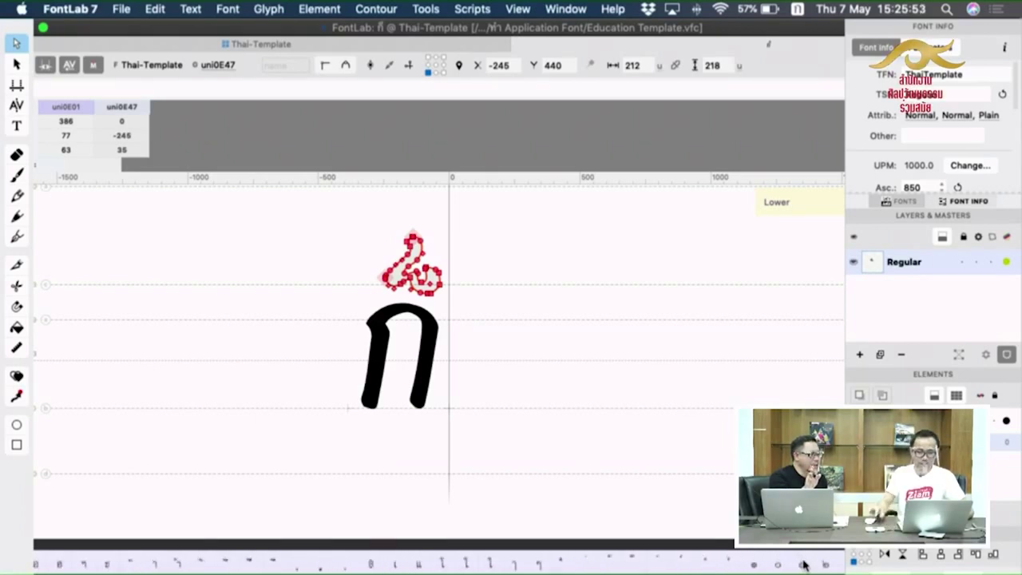
click(587, 564)
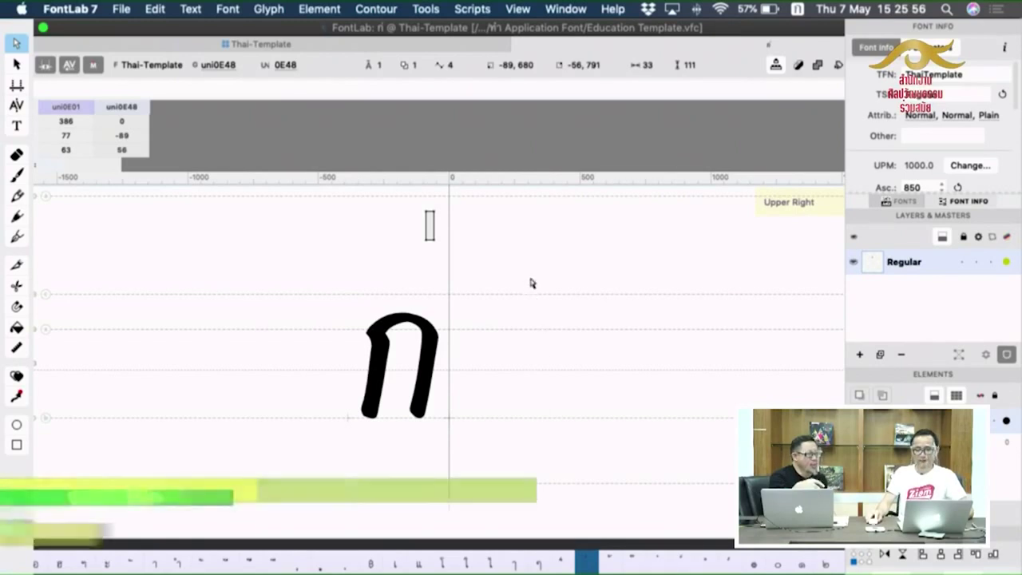
key(super+Tab)
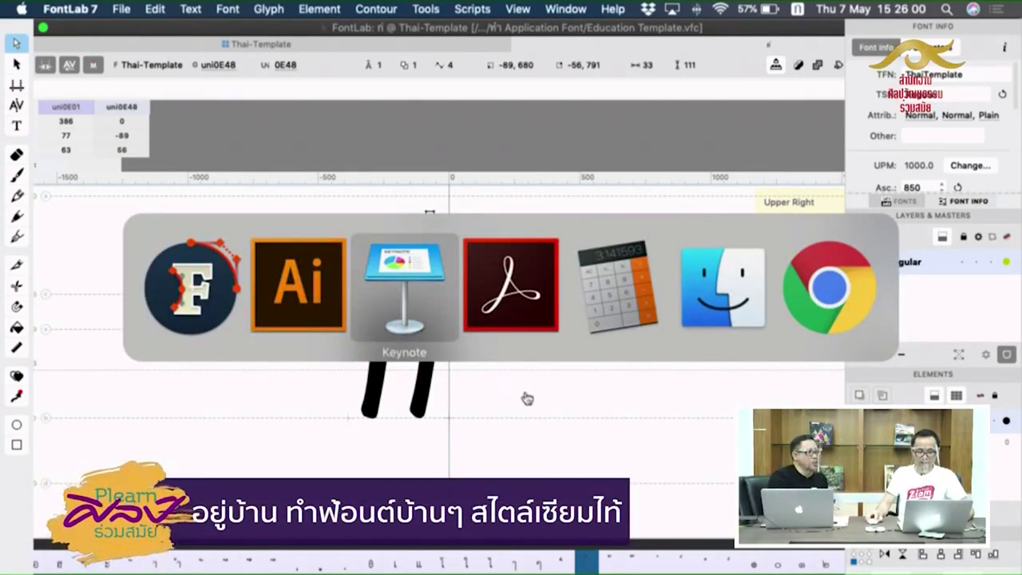
key(Escape)
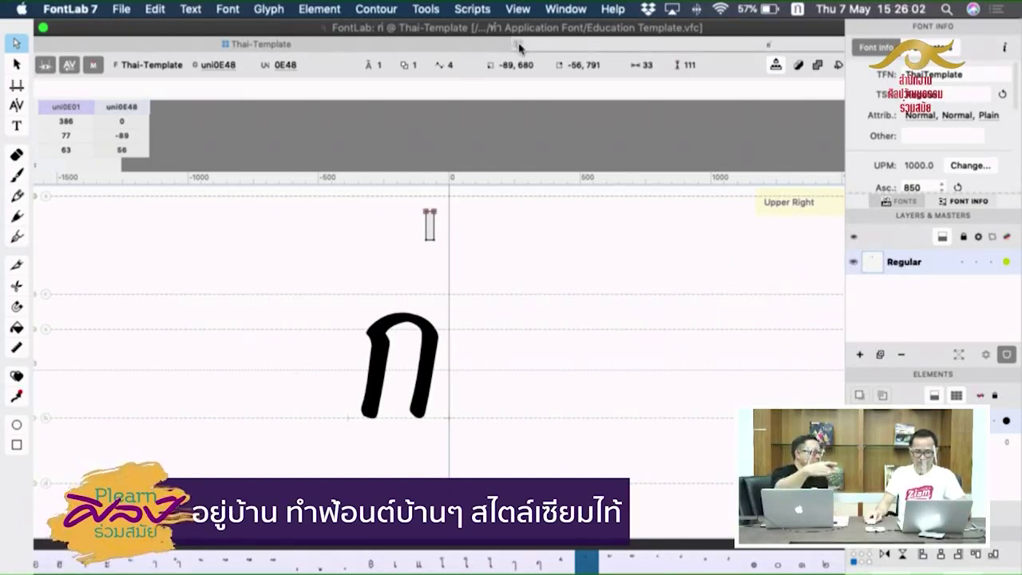
click(518, 44)
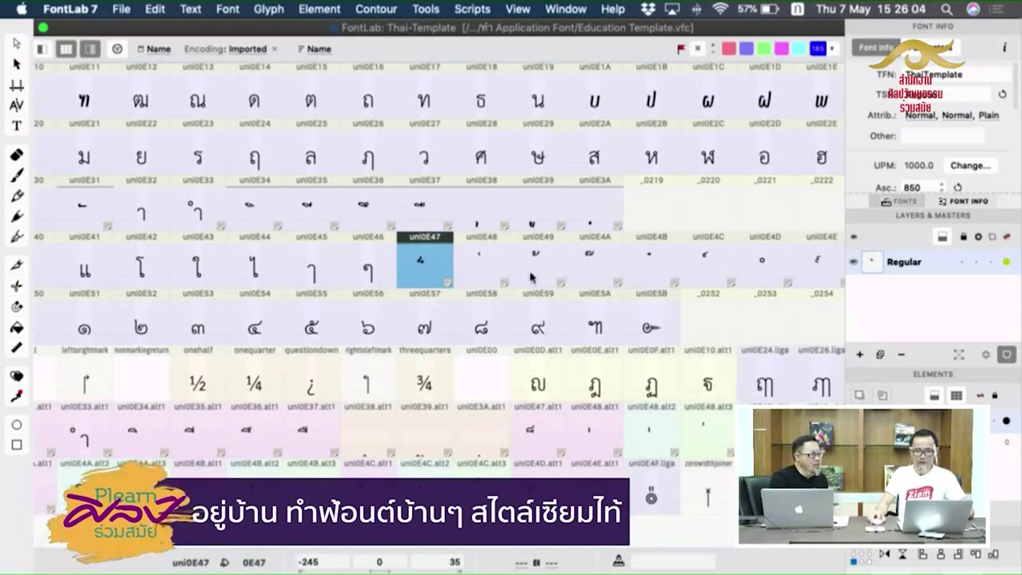
Highlight the range of upper-mark glyphs from uni0E48 through uni0E4E in the font window.
click(479, 264)
click(429, 271)
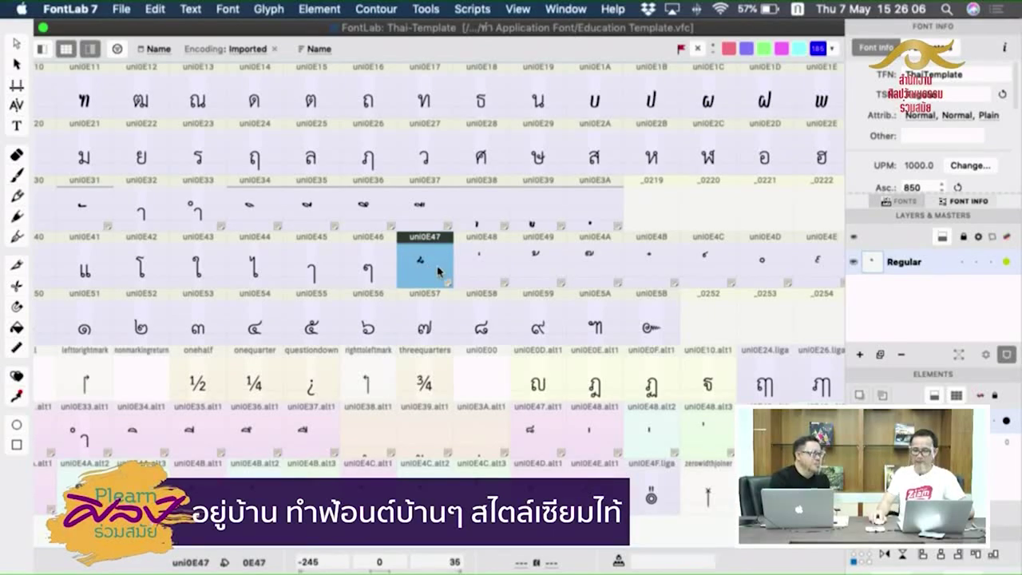
click(483, 273)
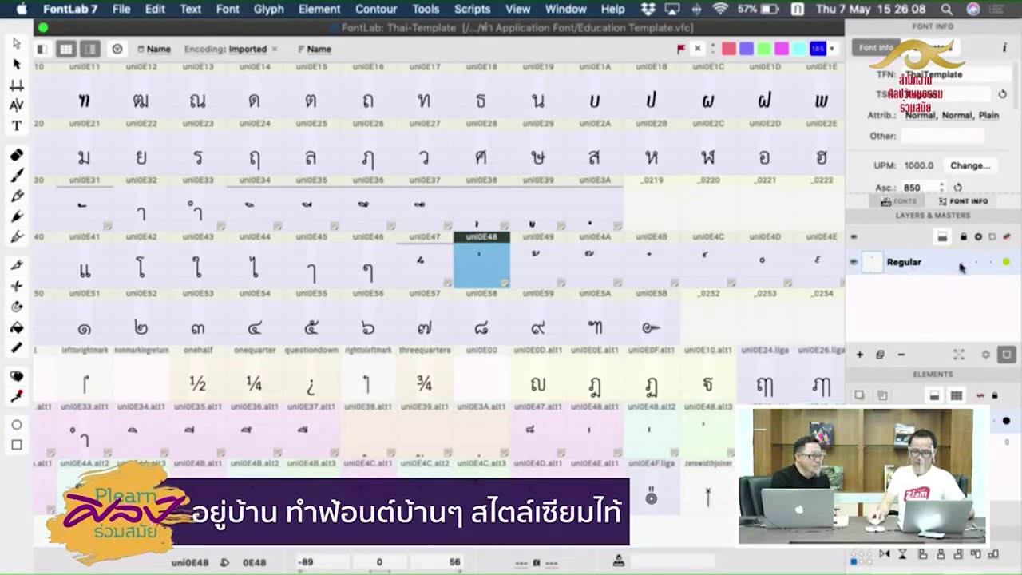
shift+click(822, 267)
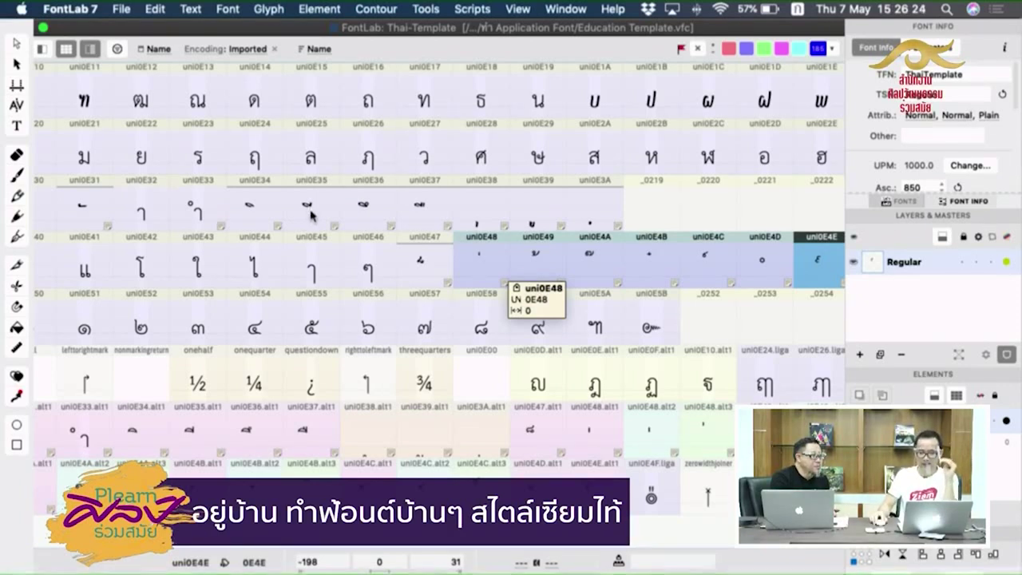
Open uni0E48, switch to Illustrator, and copy the short tail stroke of the hand-drawn ี vowel mark.
click(471, 254)
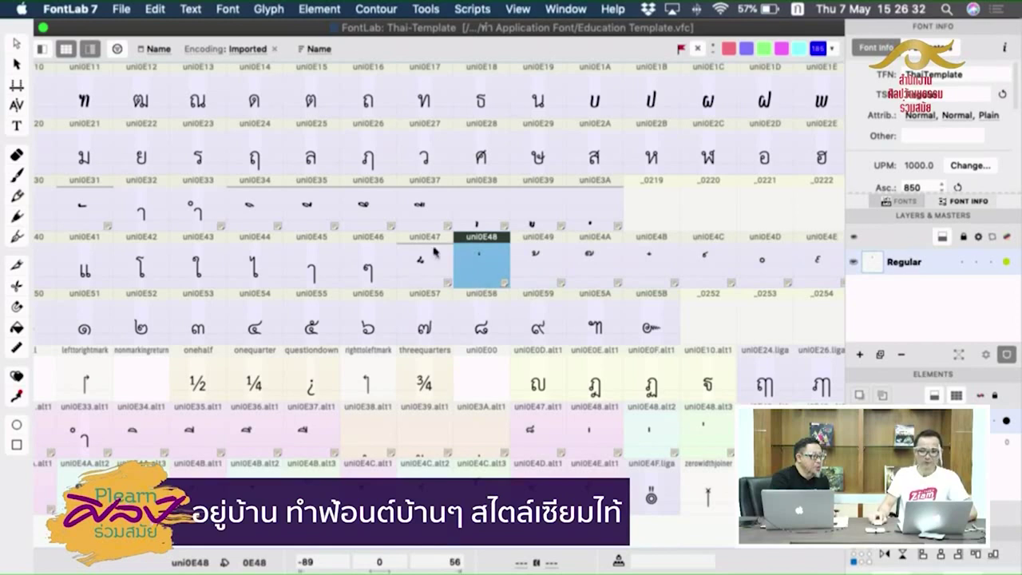
double_click(479, 265)
key(super+Tab)
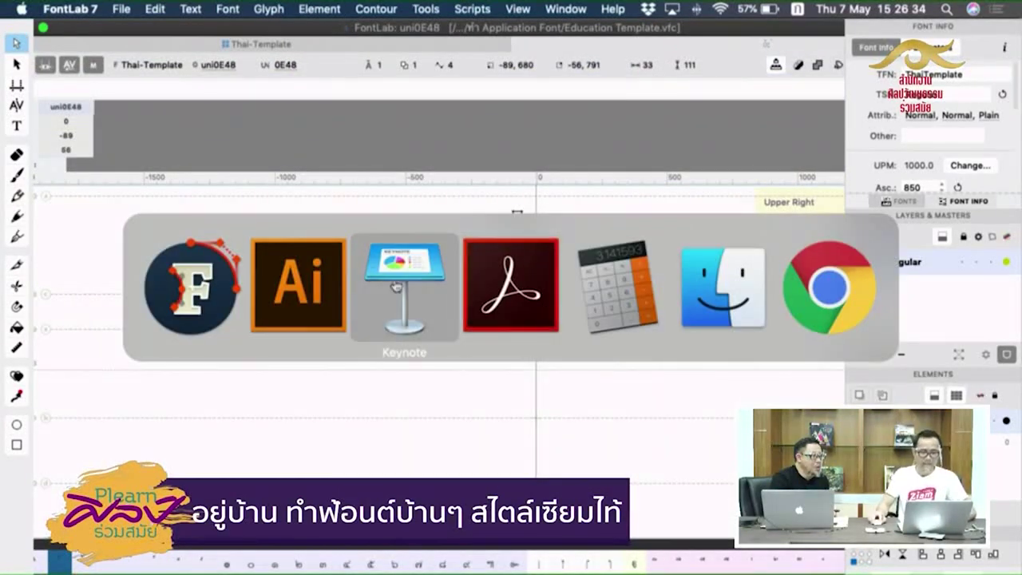
click(297, 285)
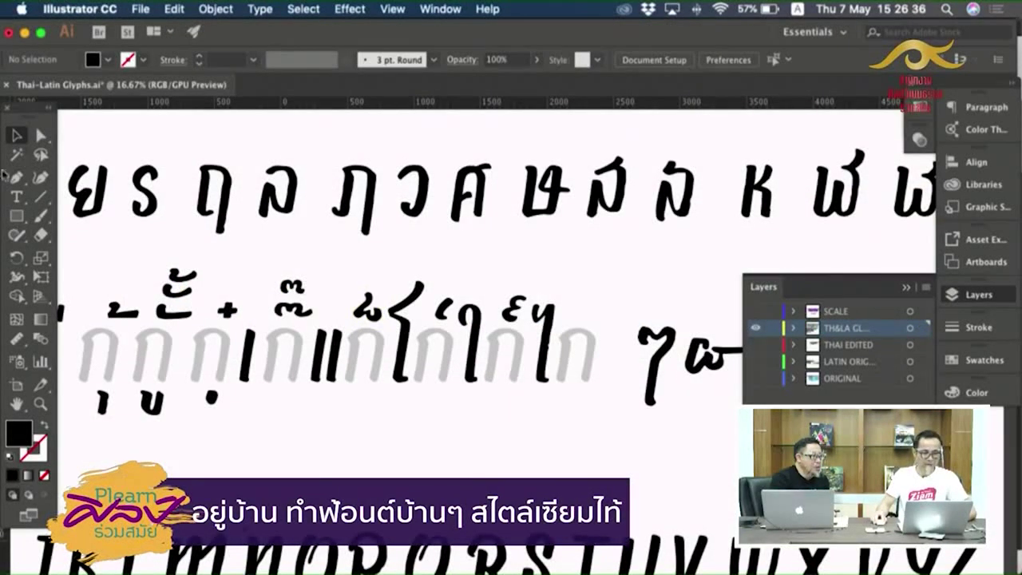
click(44, 136)
scroll(381, 296, left, 5)
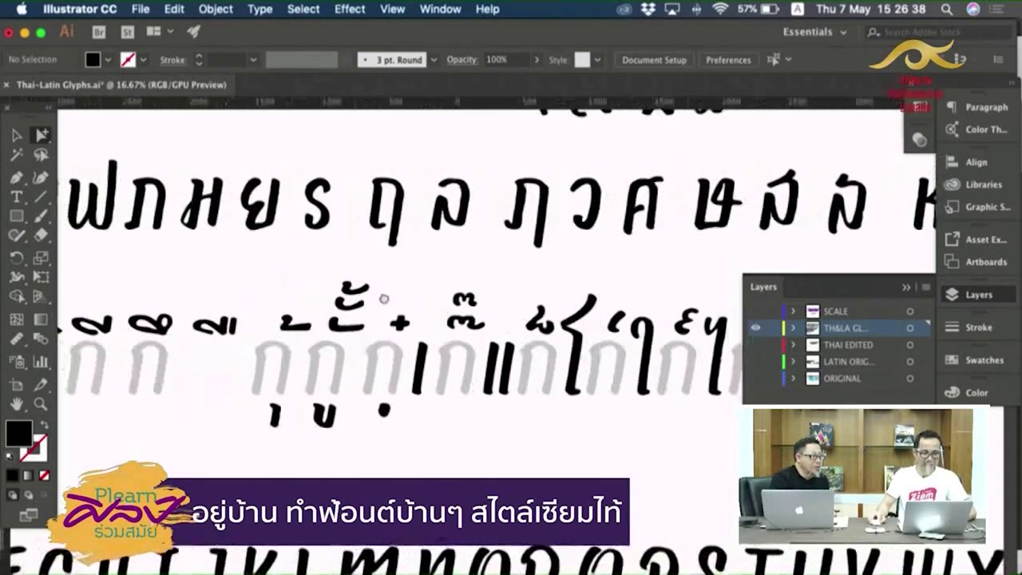
scroll(319, 335, left, 2)
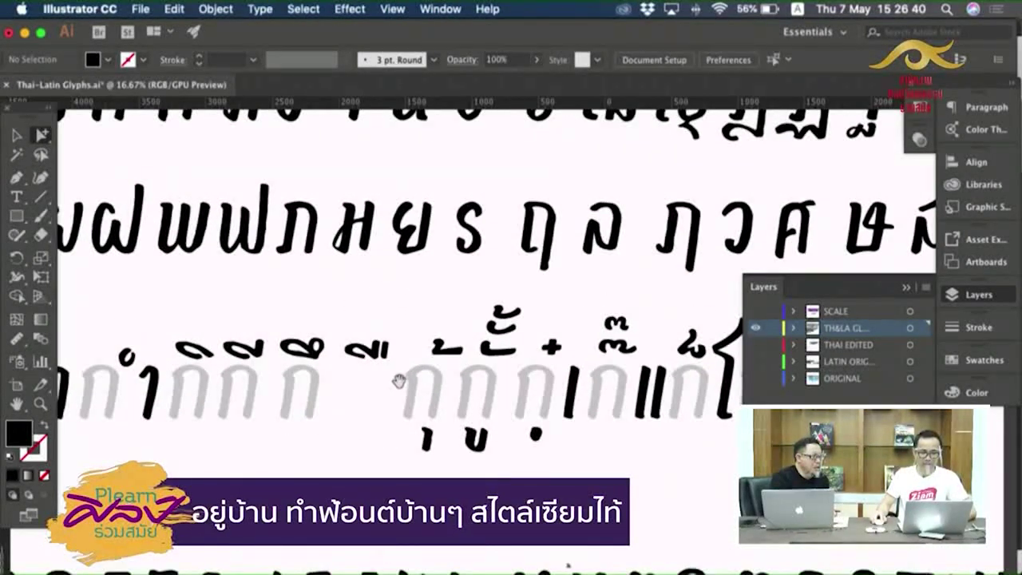
scroll(399, 380, left, 4)
click(399, 373)
scroll(337, 366, left, 5)
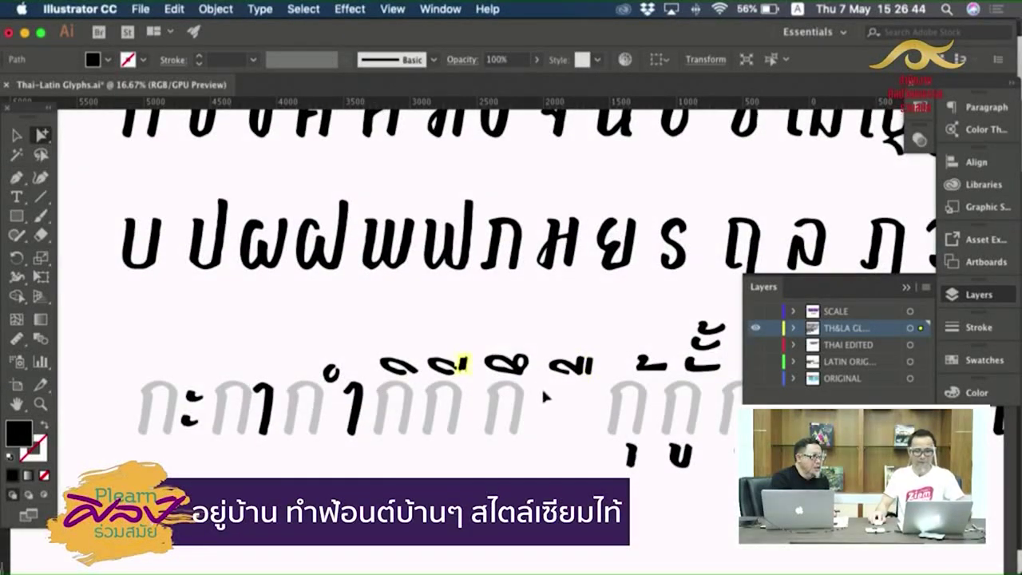
In FontLab, paste the copied stroke into uni0E48 with rounded coordinates and move it up beside the old rectangular outline.
key(super+Tab)
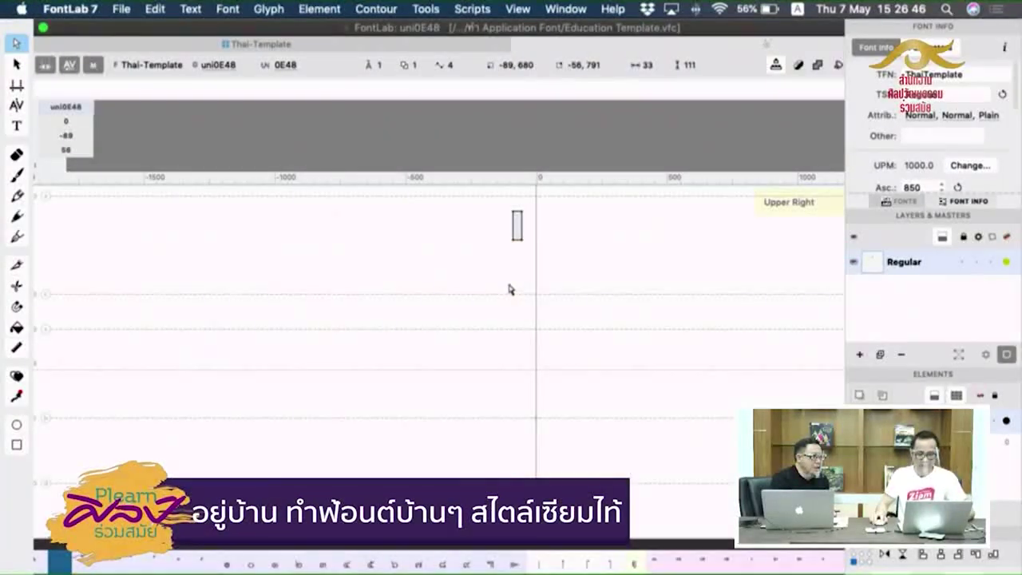
key(super+v)
click(659, 336)
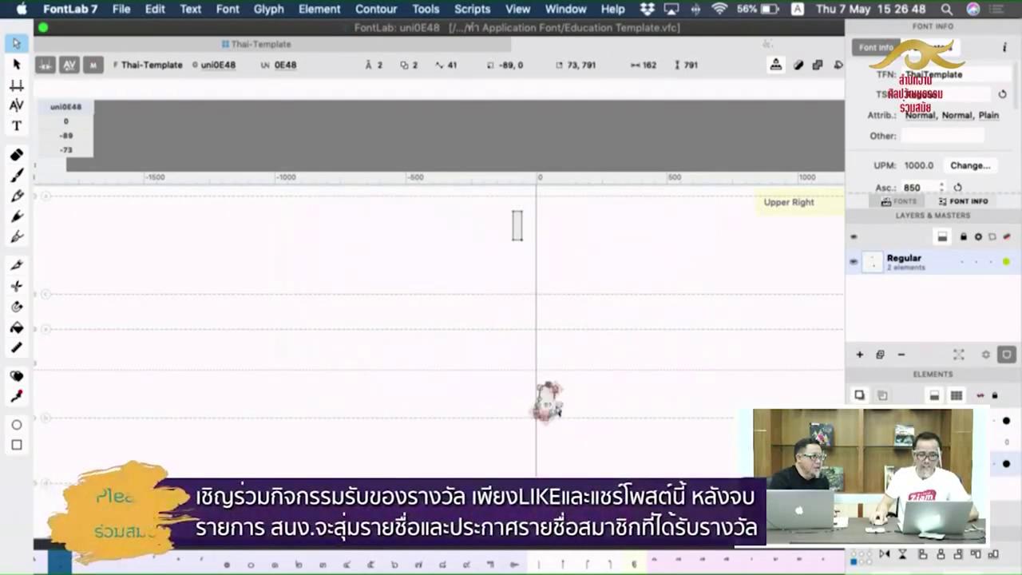
key(v)
drag(559, 409, 508, 263)
Add the consonant บ and the vowel ี before the uni0E48 mark in the glyph text.
click(17, 126)
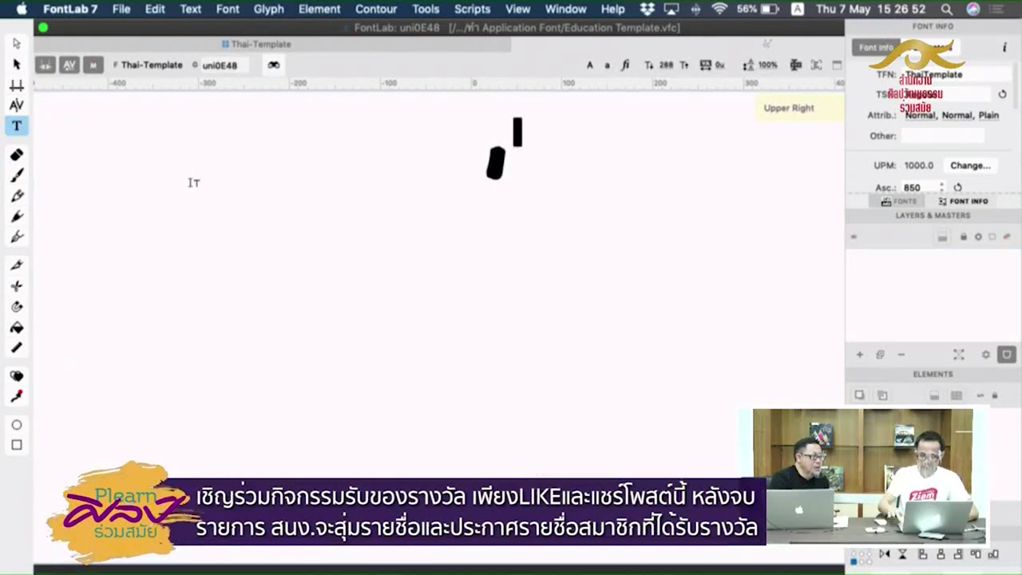
text([)
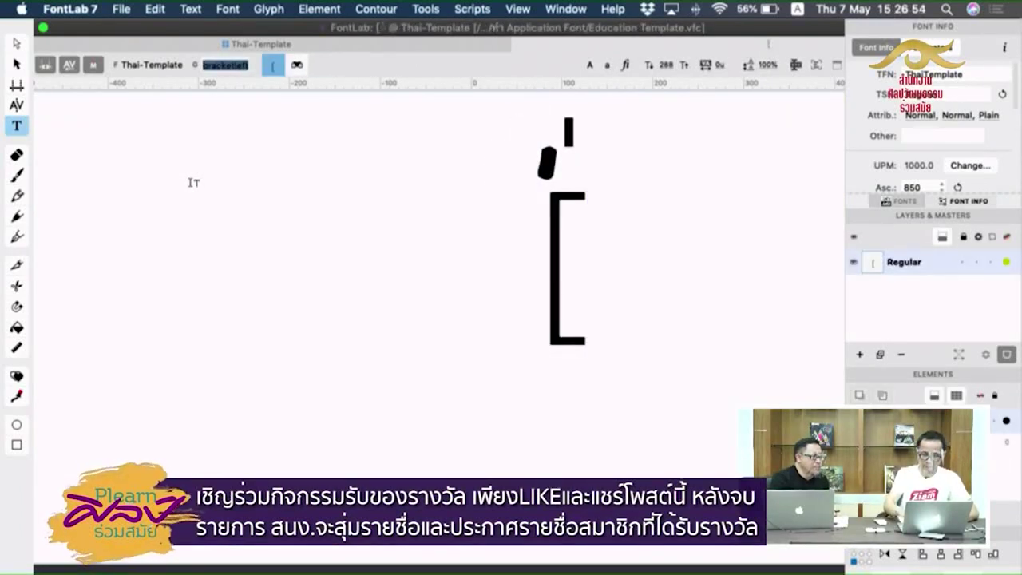
key(BackSpace)
key(ctrl+space)
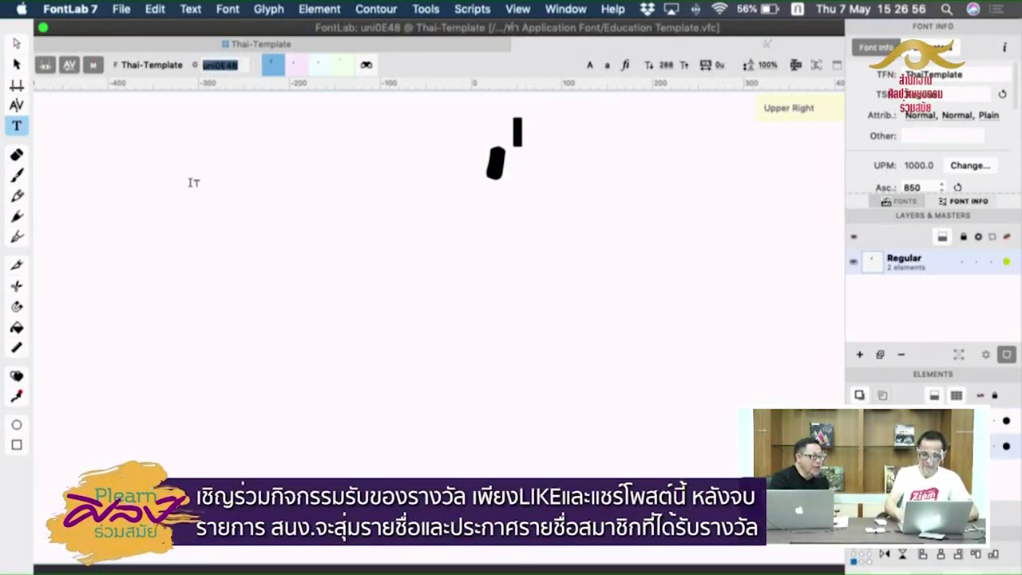
text(บ)
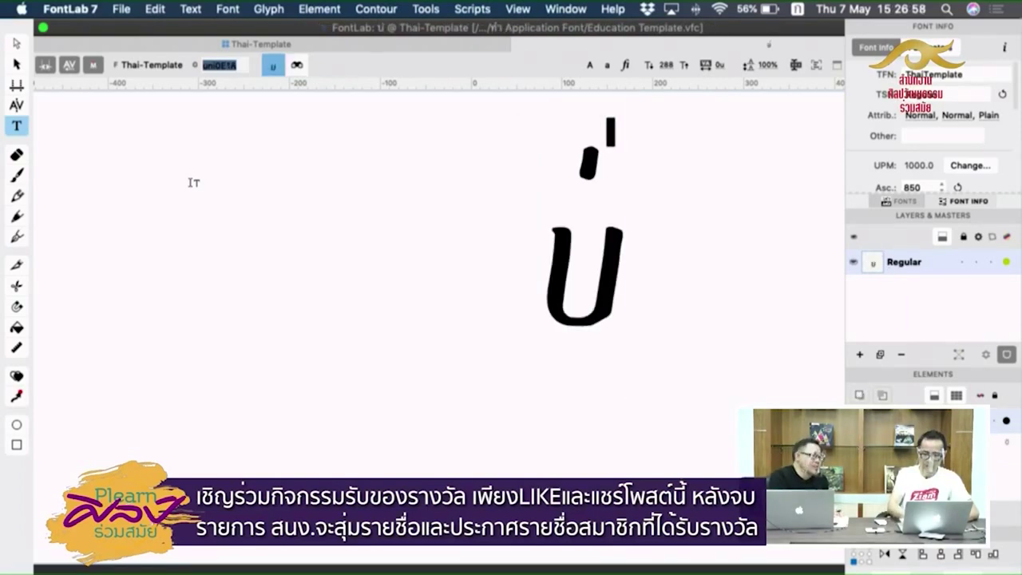
text(ี)
Move the hand-drawn uni0E48 stroke above the tail of ี, at X -30, Y 589, and delete the old rectangular outline.
click(16, 65)
key(space)
super+click(688, 265)
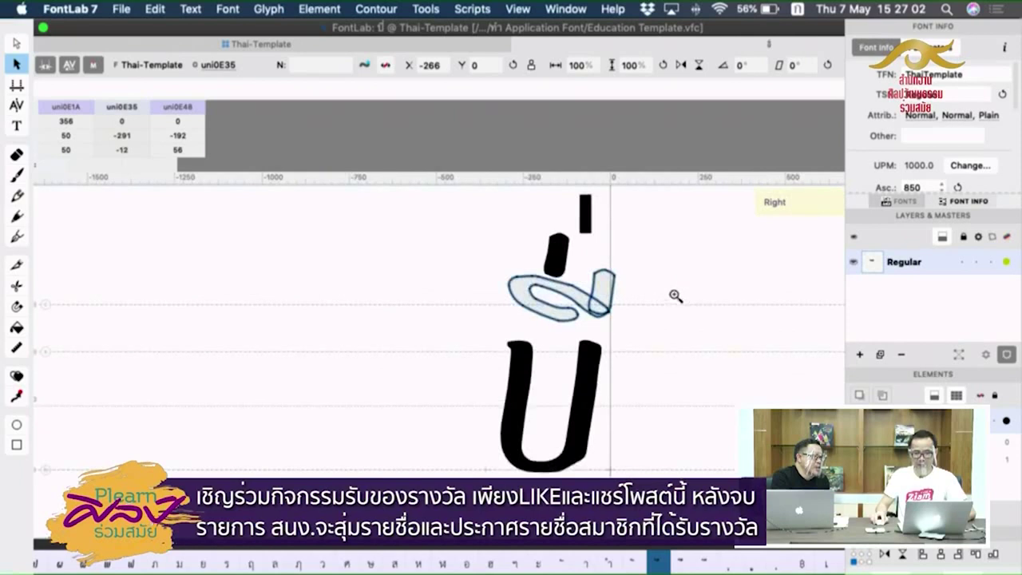
super+click(675, 297)
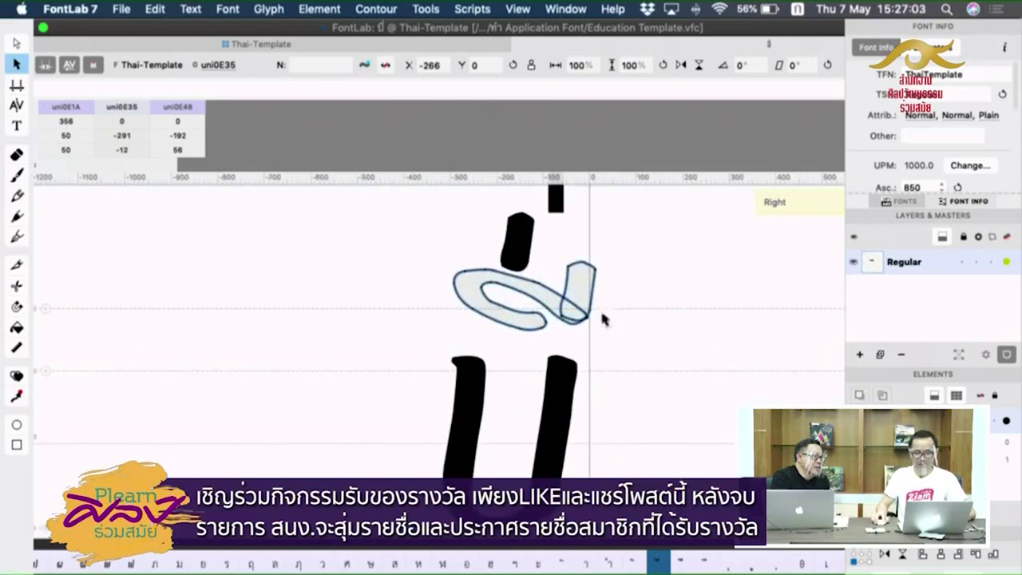
click(523, 247)
drag(536, 251, 614, 242)
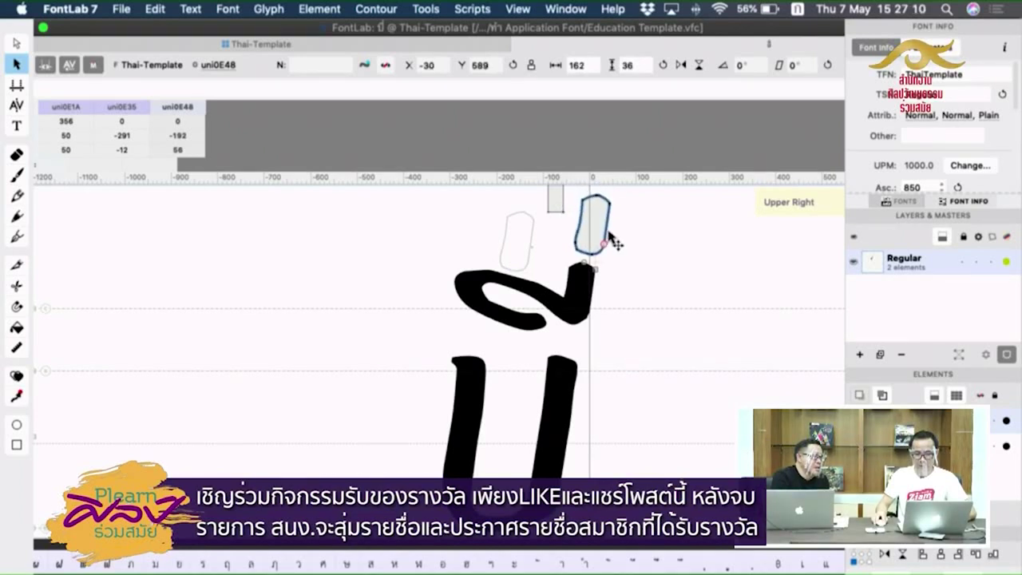
scroll(611, 241, up, 3)
click(543, 271)
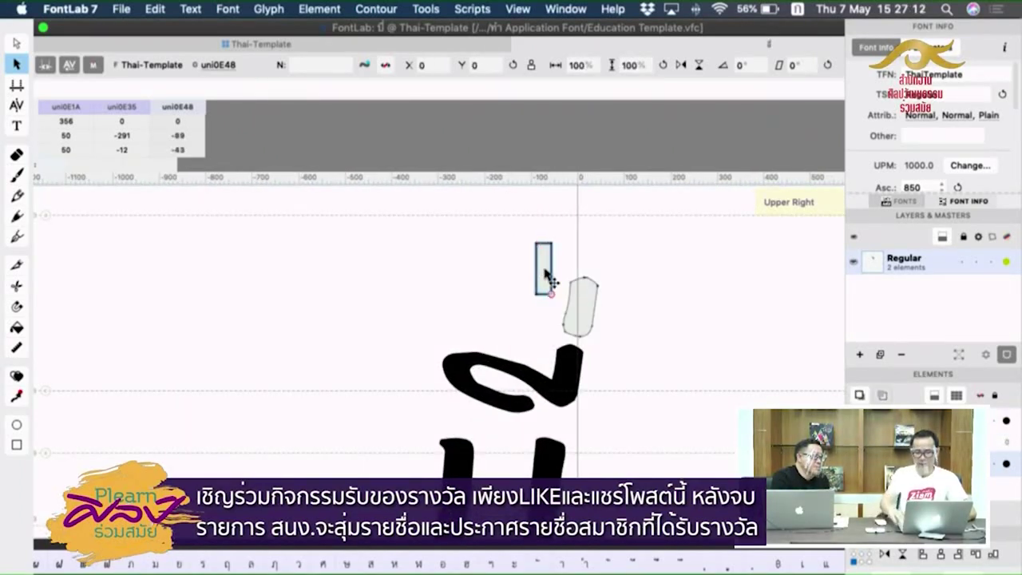
key(Delete)
Nudge the uni0E48 stroke left to X -35, checking its fit above ี in preview.
key(space)
key(Left)
key(Left)
key(Left)
key(Left)
key(Left)
key(space)
drag(677, 383, 631, 434)
alt+super+click(648, 338)
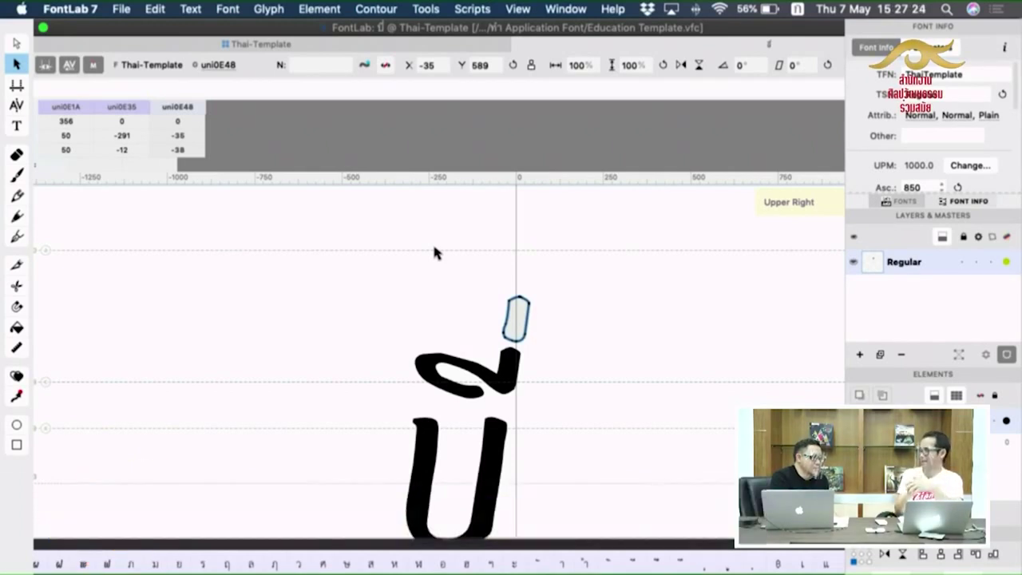
Shorten the uni0E48 stroke to a height of 128 by lowering its upper nodes.
click(16, 43)
drag(476, 284, 525, 311)
click(652, 365)
key(space)
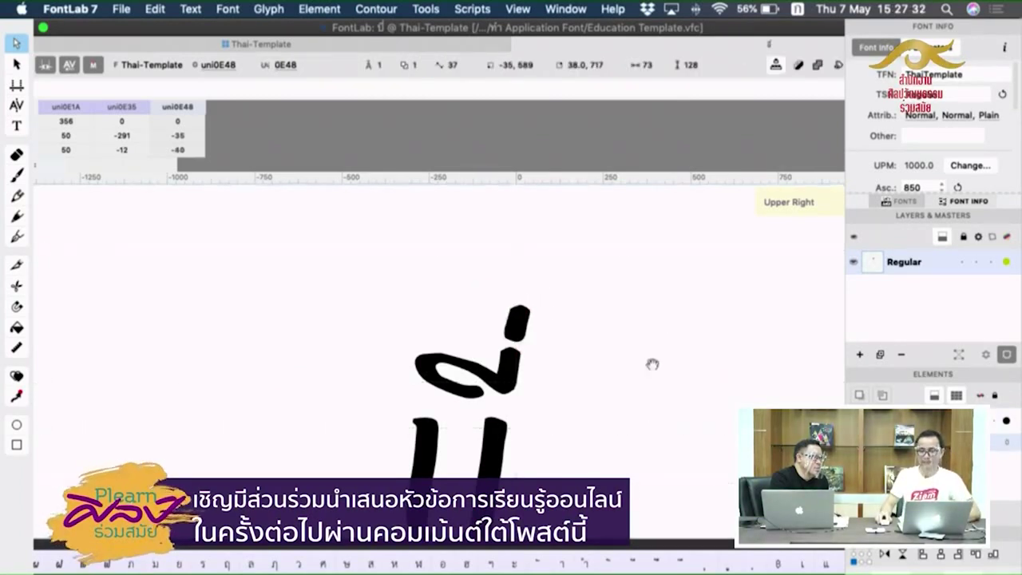
drag(639, 356, 581, 335)
drag(426, 261, 497, 306)
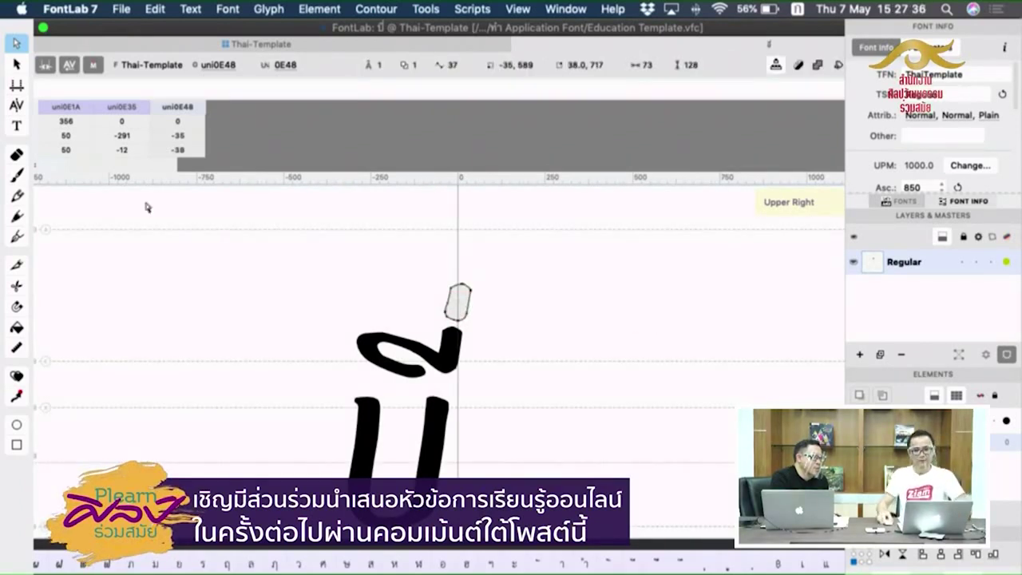
Open uni0E49, switch to Illustrator, and copy the hand-drawn ้ tone mark.
click(16, 64)
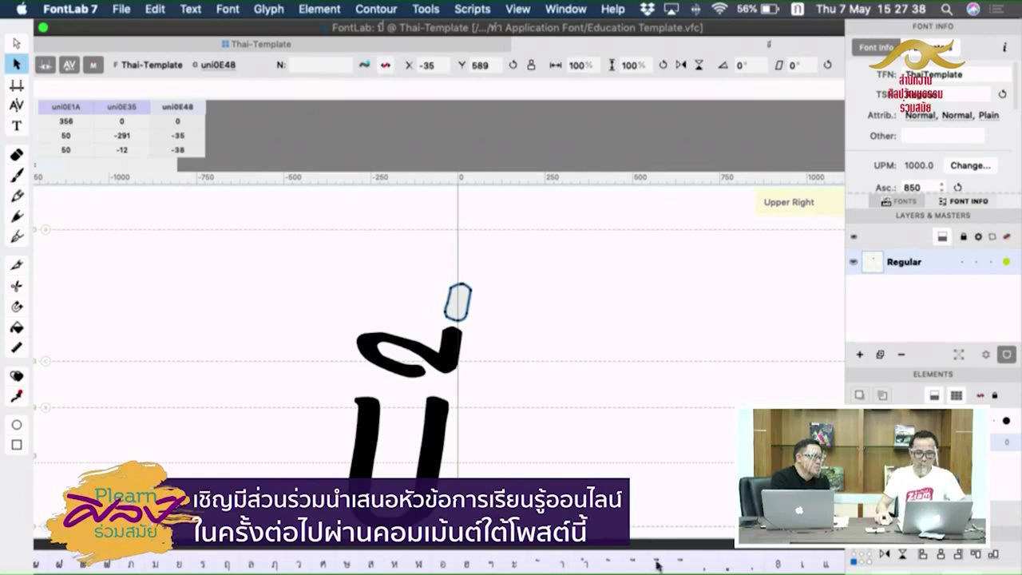
scroll(803, 562, right, 3)
scroll(802, 562, left, 5)
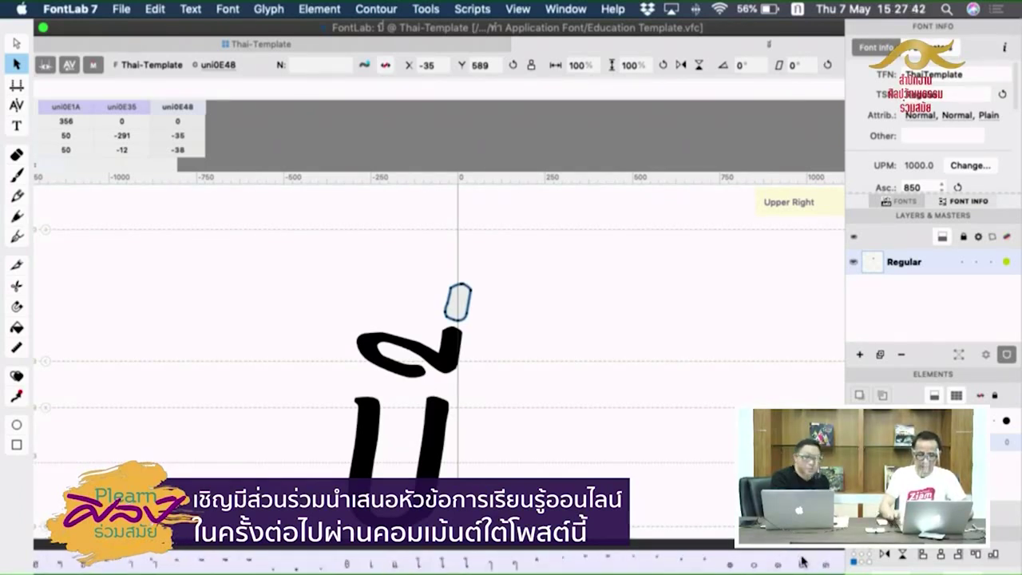
click(586, 563)
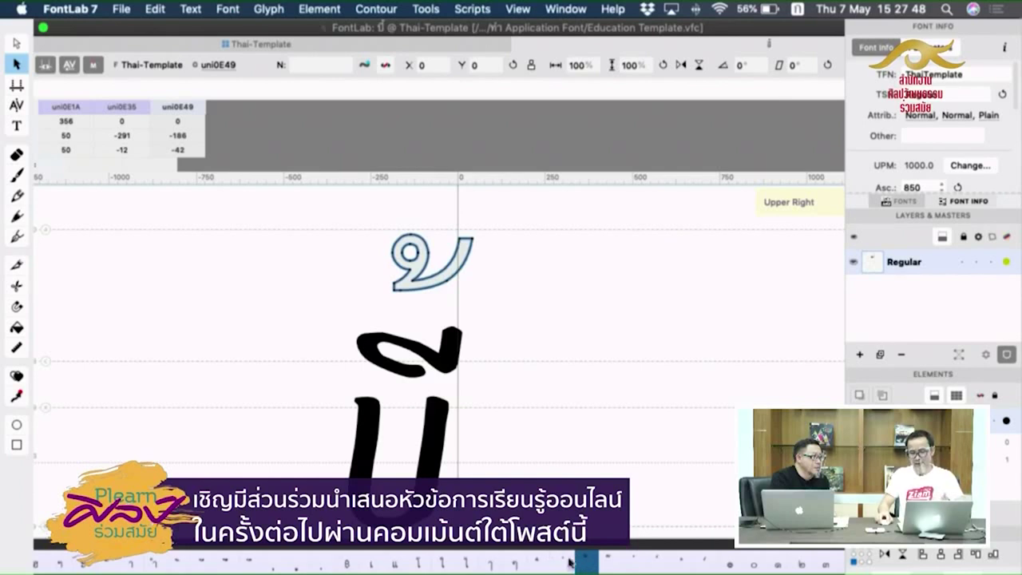
key(super+Tab)
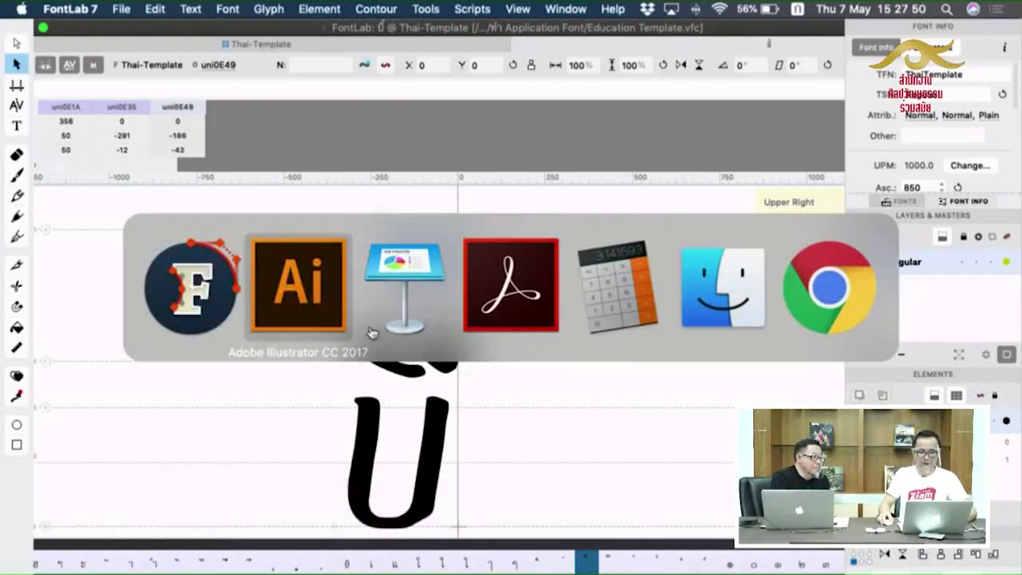
scroll(345, 347, right, 10)
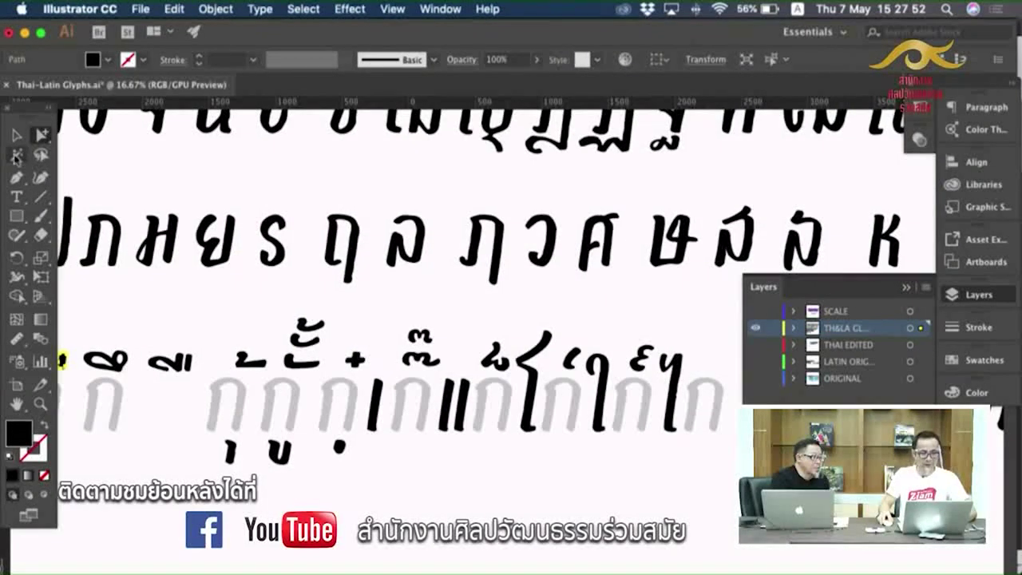
click(246, 364)
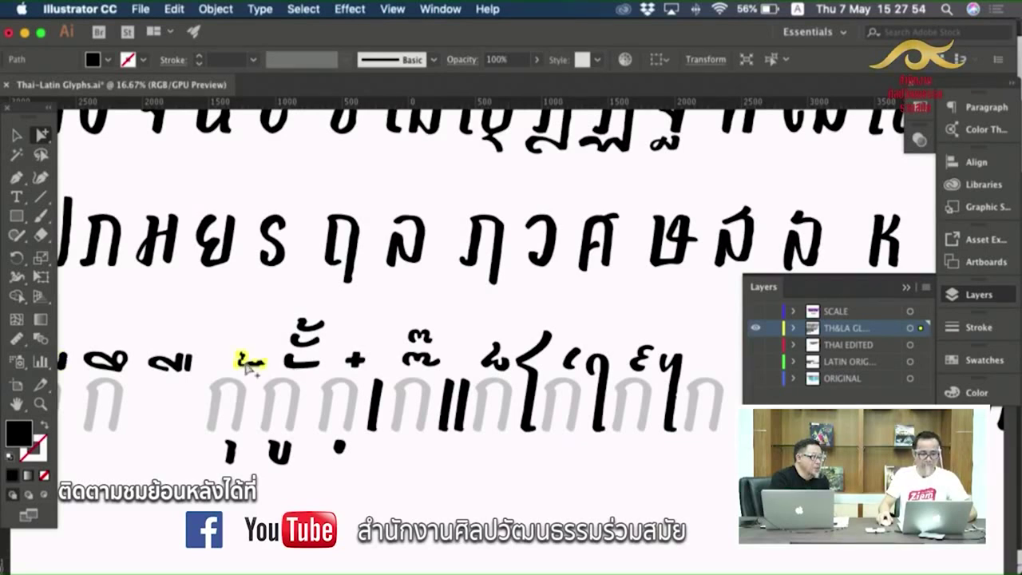
In FontLab, replace the old uni0E49 outline with the copied mark, placed above ี at X -140, Y 585.
key(super+Tab)
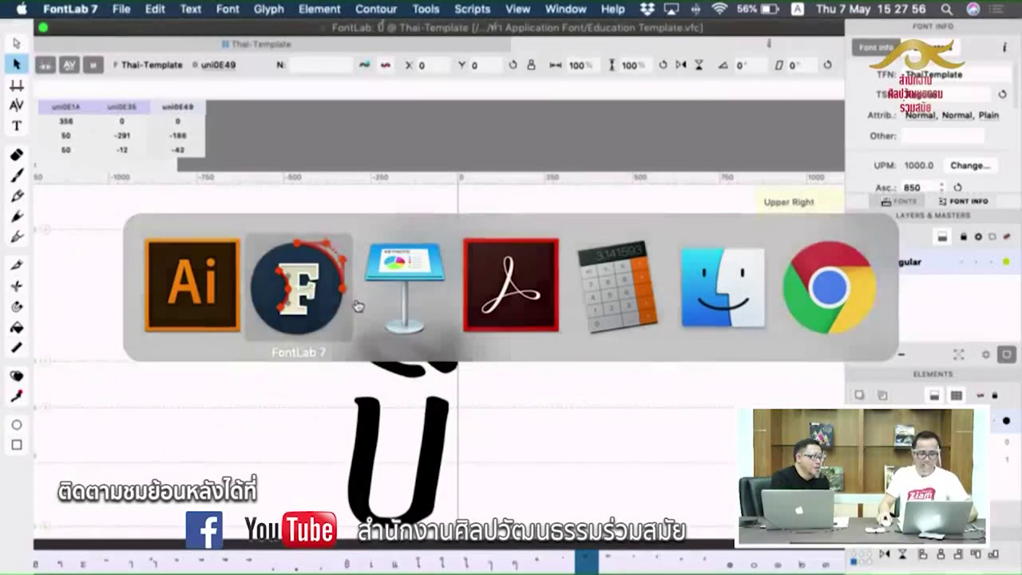
double_click(427, 272)
key(Delete)
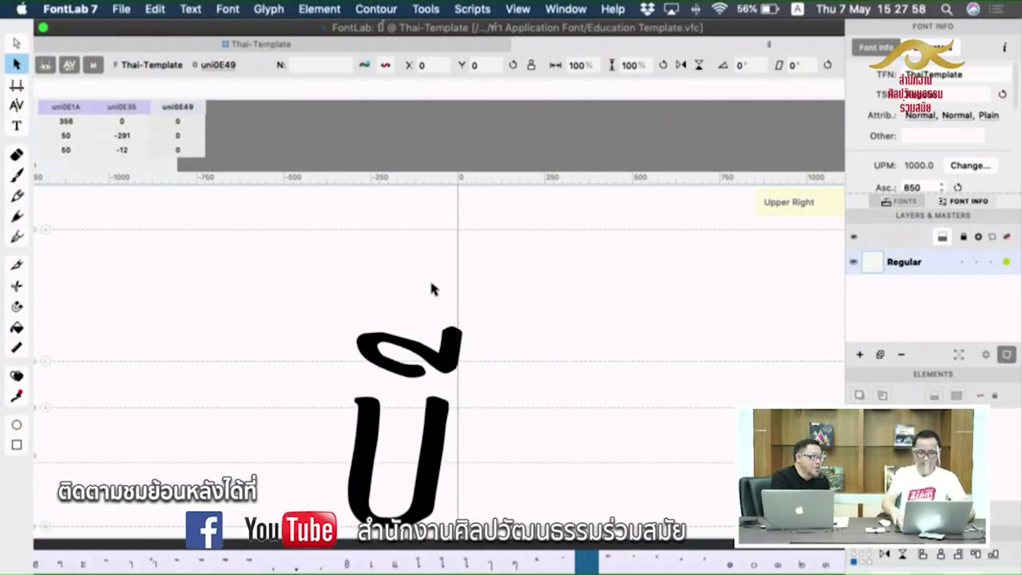
key(super+v)
drag(513, 518, 471, 309)
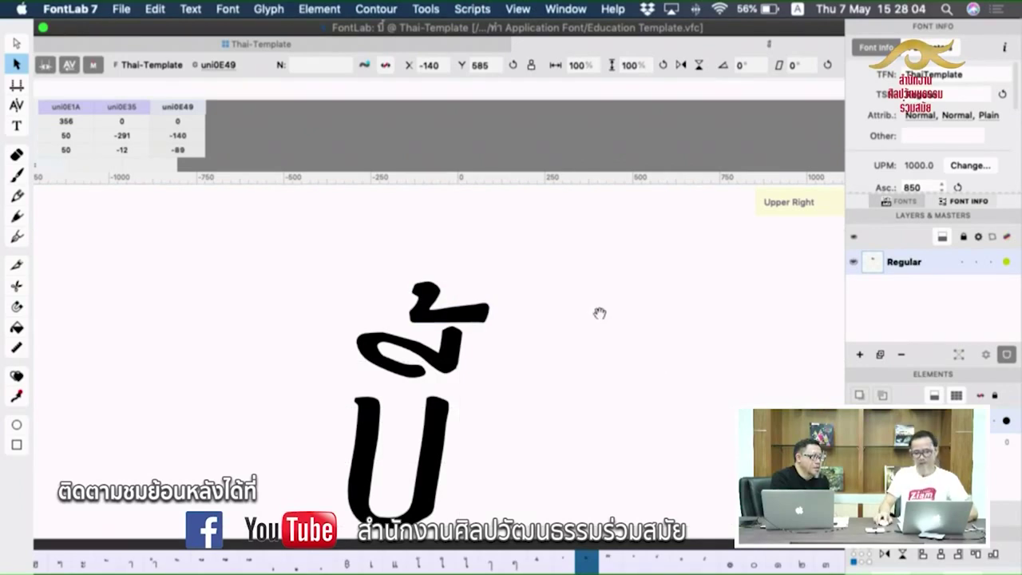
key(space)
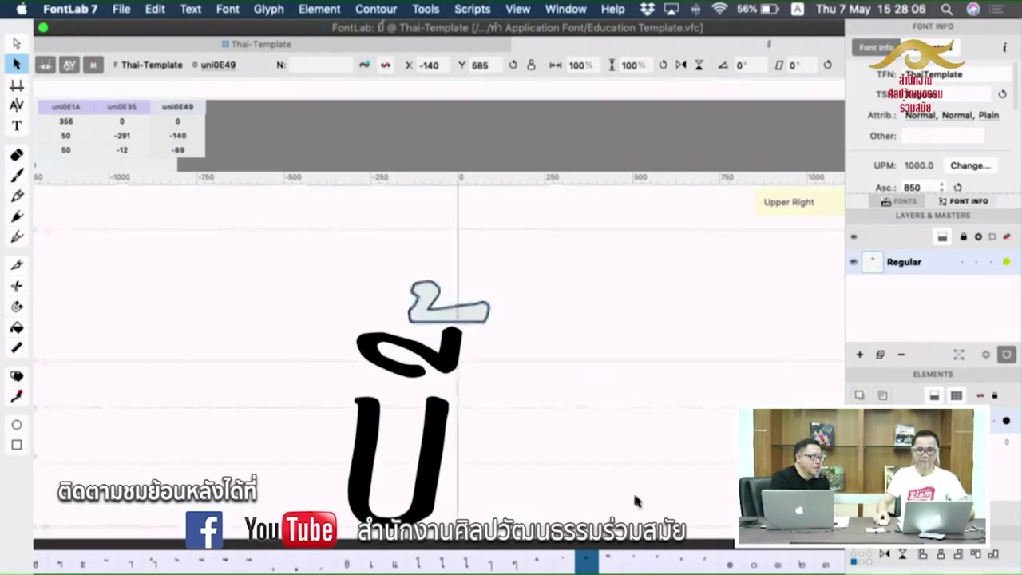
Open uni0E4A, switch to Illustrator, and copy the hand-drawn ๊ tone mark.
click(604, 564)
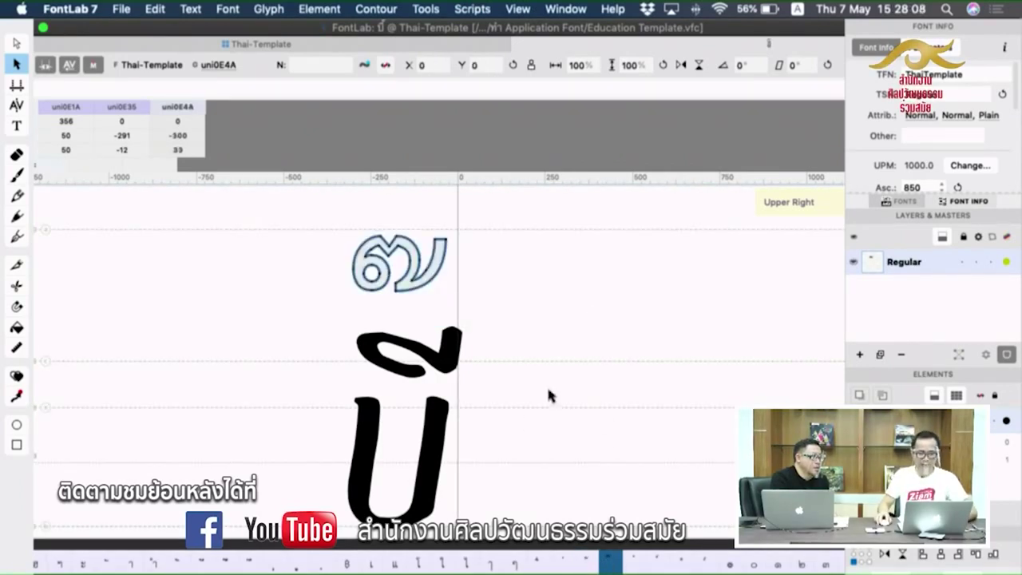
key(super+Tab)
click(321, 286)
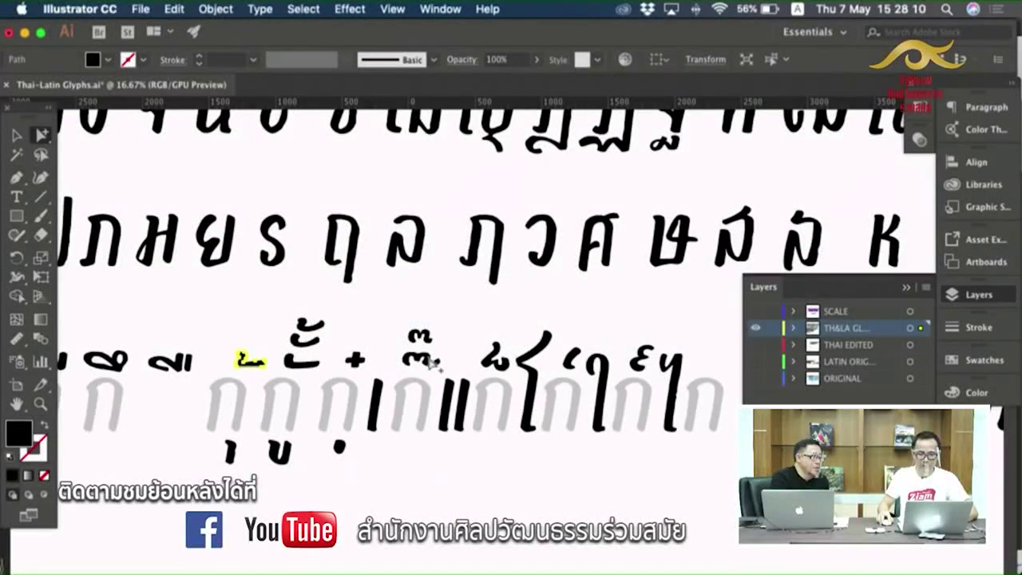
click(430, 363)
In FontLab, replace the old uni0E4A outline with the copied mark, rounding coordinates and placing it above ี at X -183, Y 579.
key(super+Tab)
key(Tab)
key(super+shift+Tab)
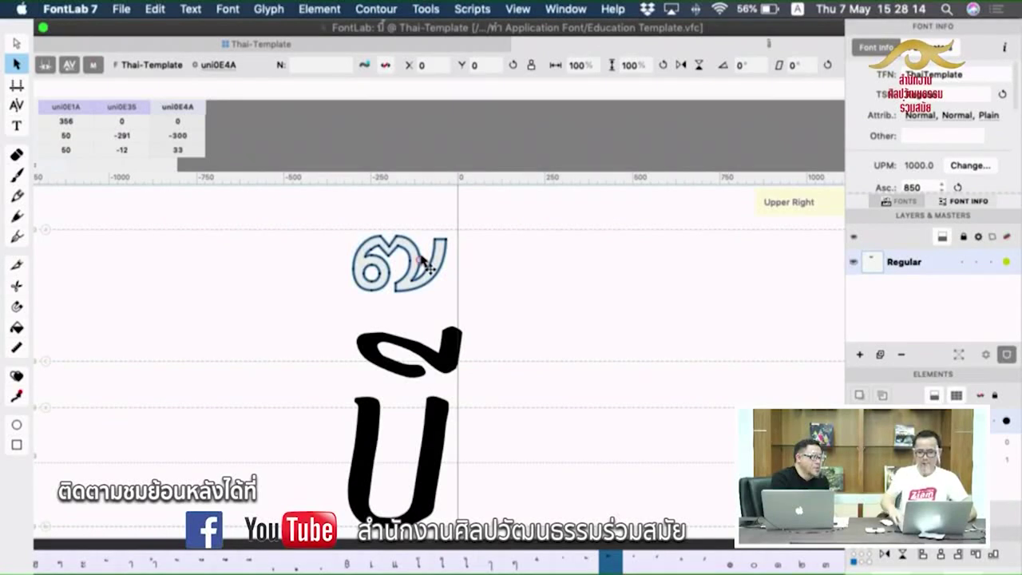
key(Delete)
key(super+v)
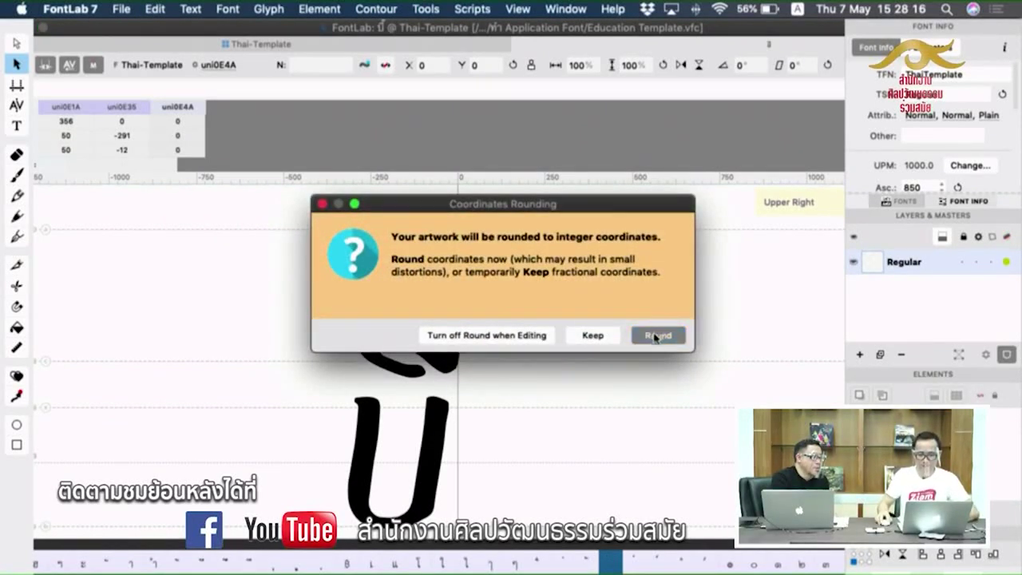
click(655, 336)
drag(527, 510, 467, 304)
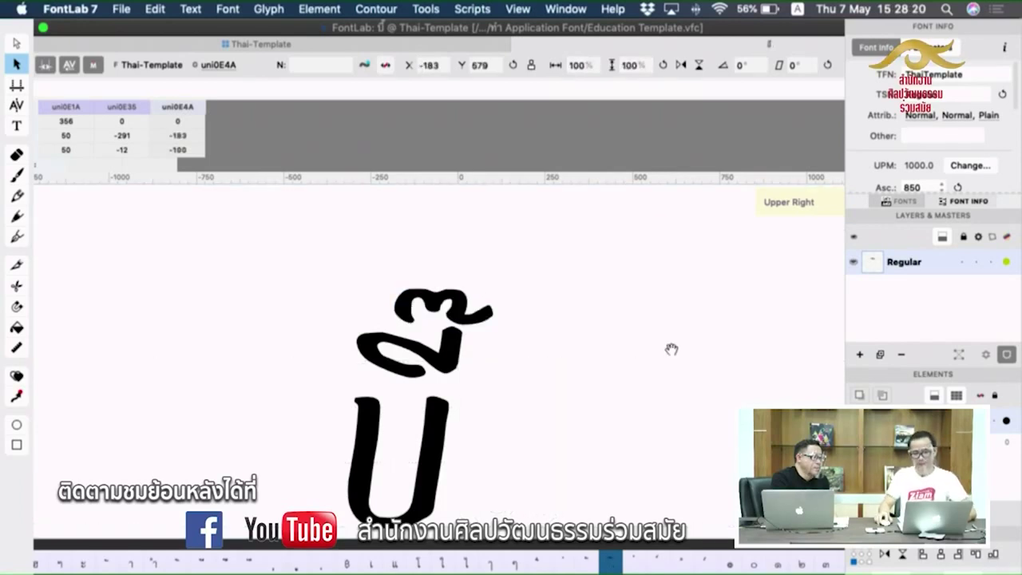
Copy the hand-drawn ๋ mark from Illustrator into uni0E4B in FontLab with rounded coordinates, and move it above the tail of ี.
click(634, 563)
key(super+Tab)
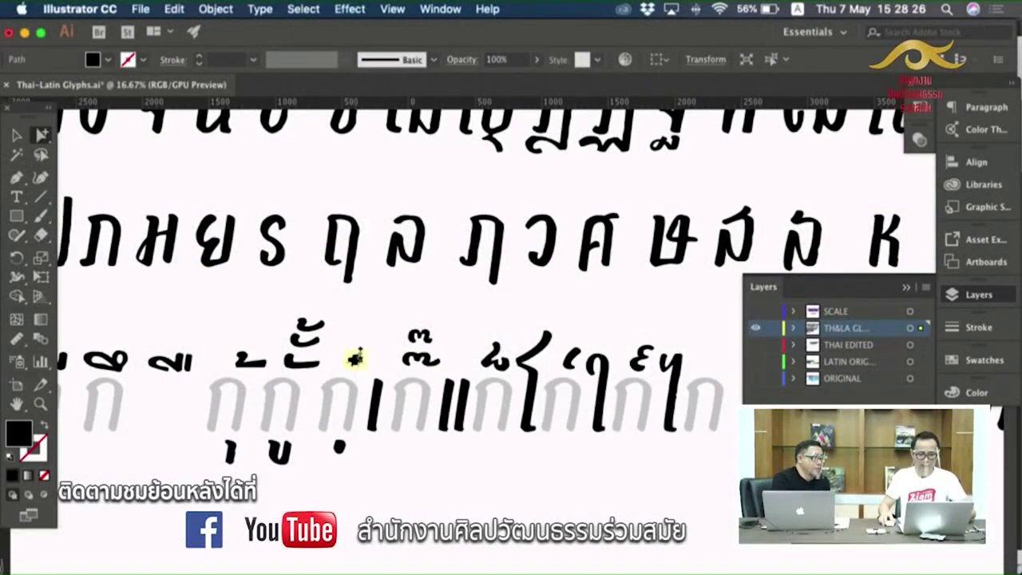
key(super+Tab)
key(super+v)
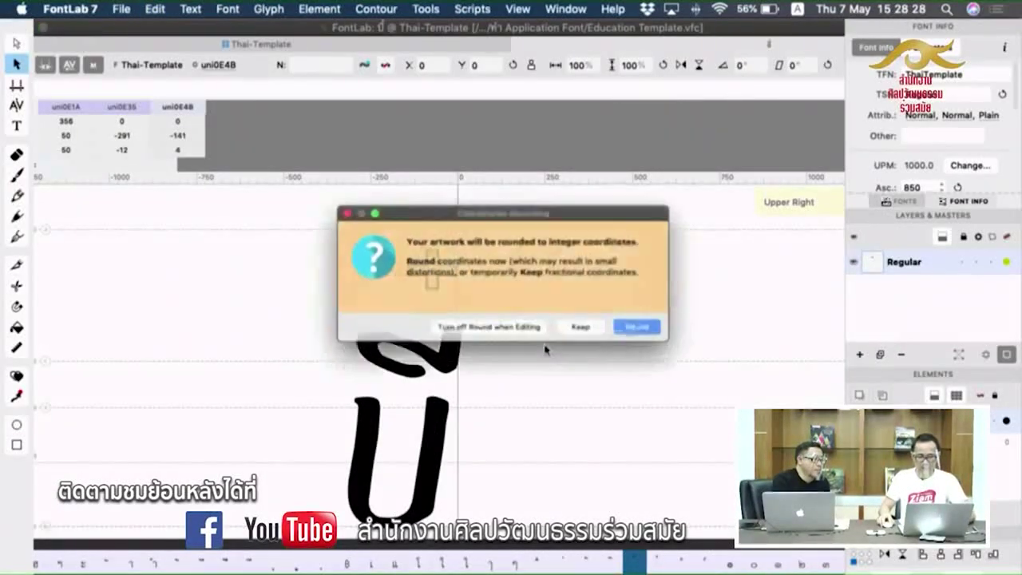
click(655, 336)
drag(496, 513, 435, 275)
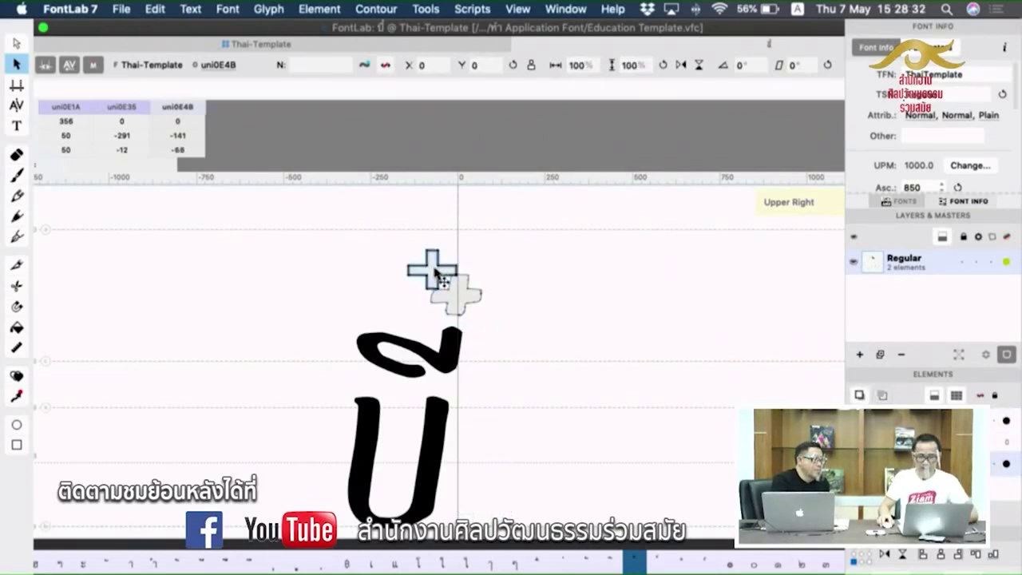
Delete the old plus-shaped outline from uni0E4B and nudge the hand-drawn mark down to Y 598.
key(Delete)
key(Down)
key(Down)
key(Down)
key(Down)
key(Down)
key(Down)
key(Down)
key(Down)
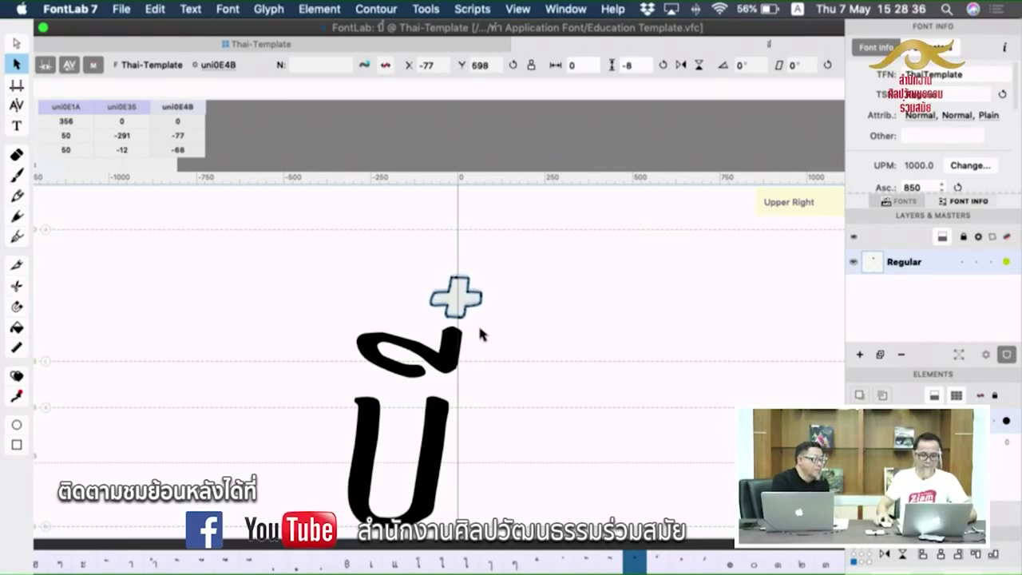
Open uni0E4C in FontLab, copy the hand-drawn comma-shaped ์ mark from Illustrator, and return to FontLab.
key(super+Tab)
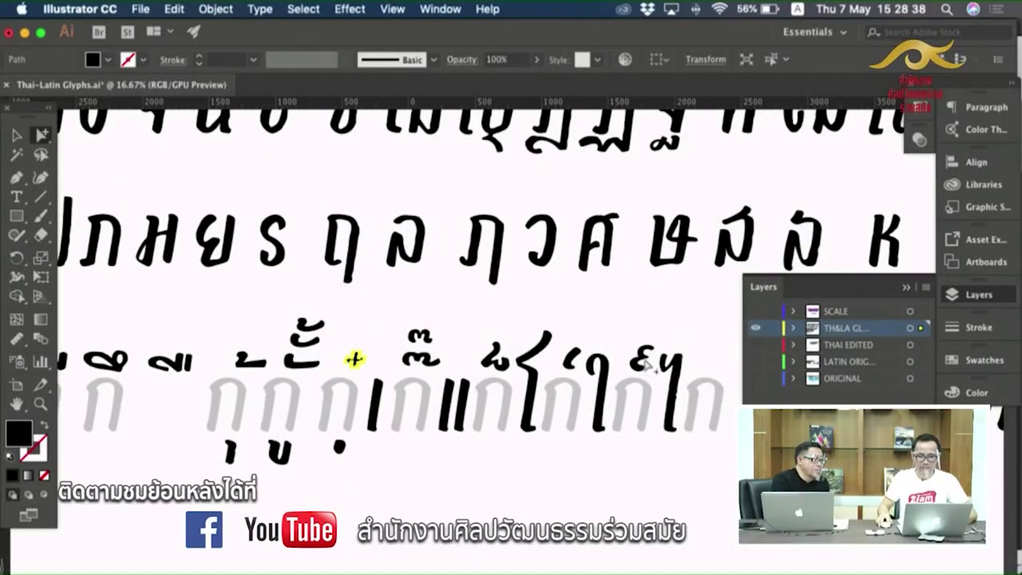
key(super+Tab)
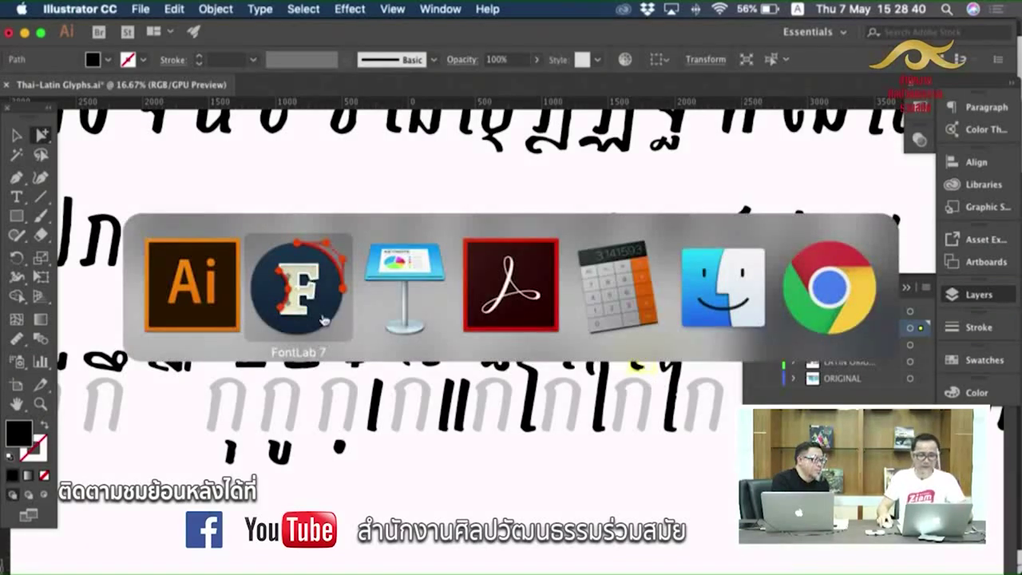
click(655, 562)
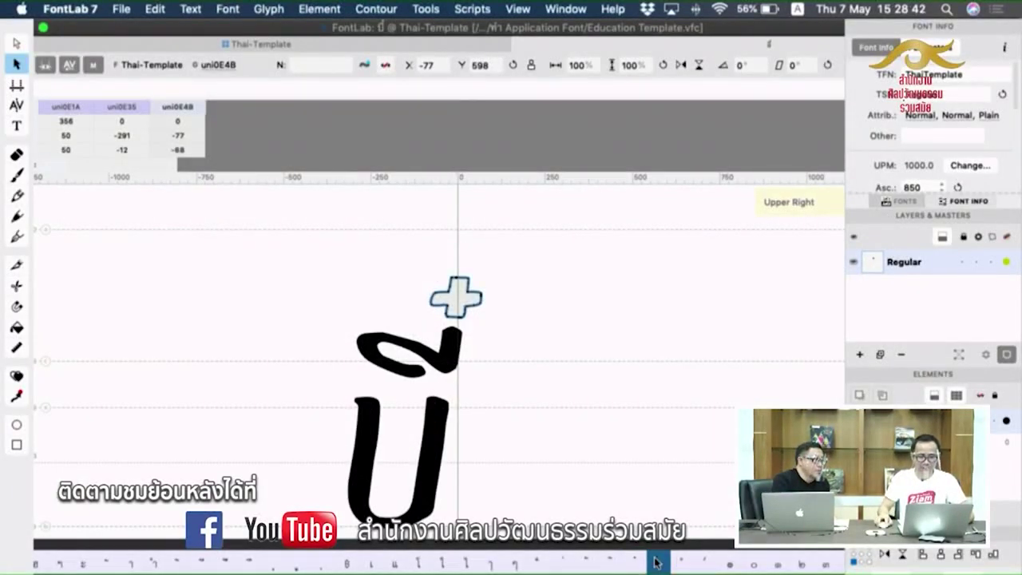
click(653, 564)
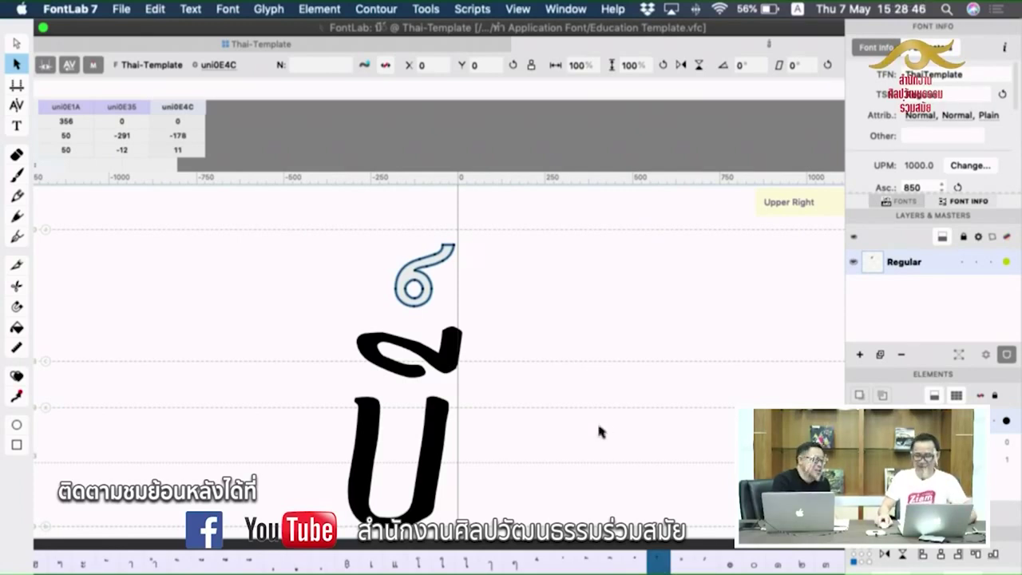
key(super+Tab)
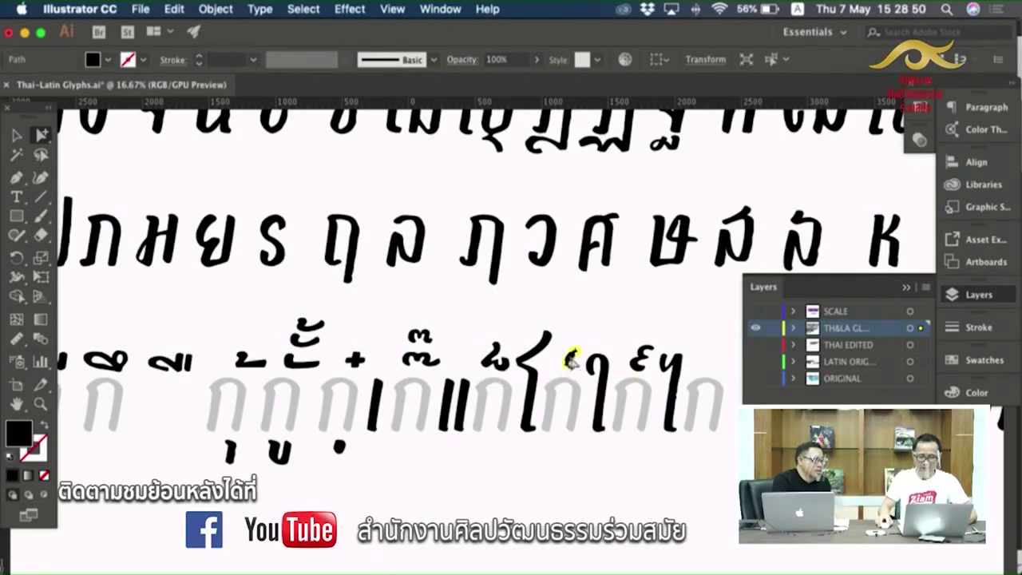
key(super+Tab)
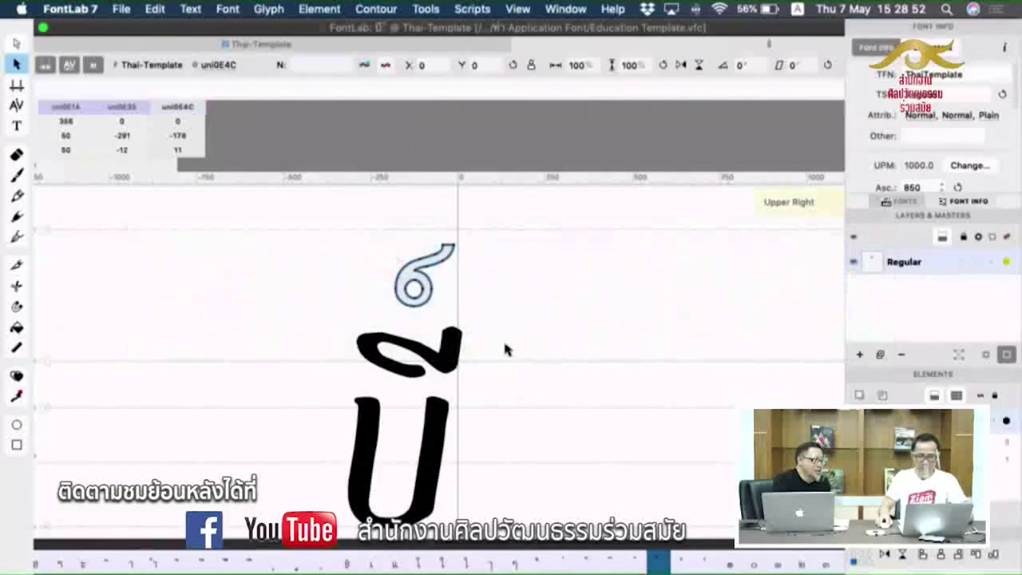
Paste the copied mark into uni0E4C with rounded coordinates, place it above ี at X -123, Y 551, and delete the old ์ outline.
key(super+v)
click(656, 342)
drag(504, 487, 457, 297)
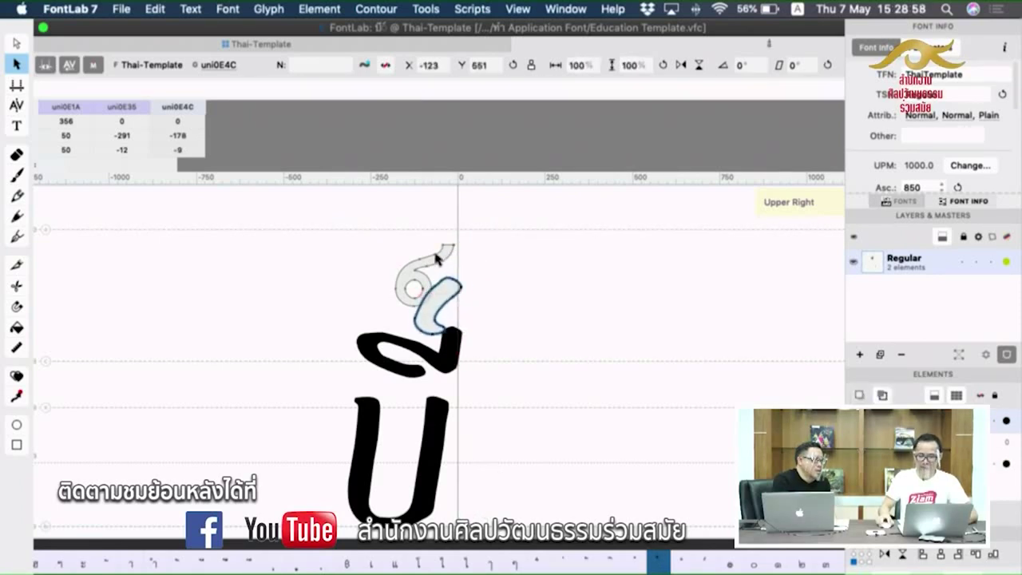
click(437, 257)
key(Delete)
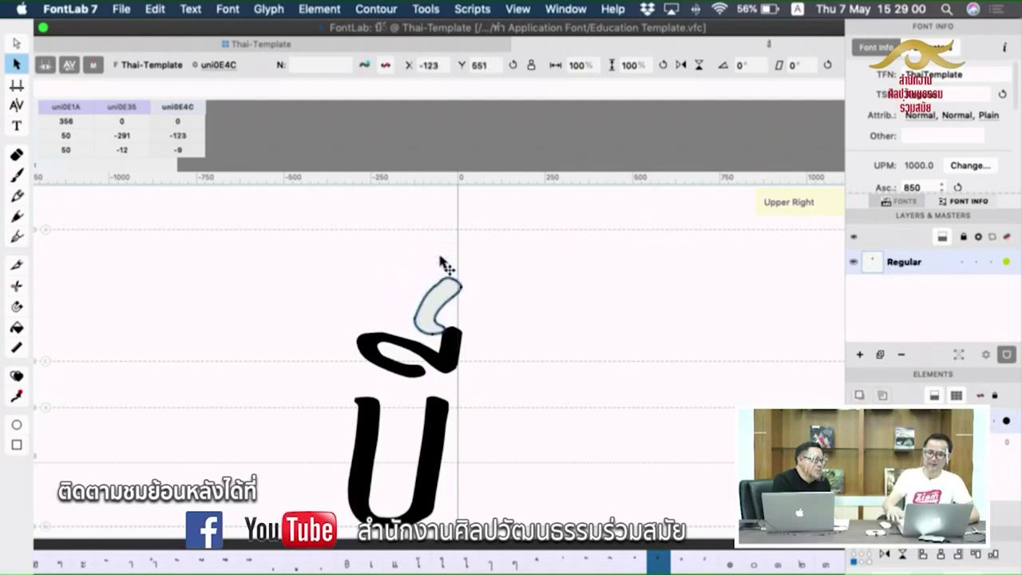
Fine-tune the ์ mark's position above the tail of ี to X -137, Y 557.
drag(447, 307, 445, 297)
key(Right)
key(Right)
key(Right)
key(Right)
key(Right)
key(Right)
key(Right)
key(Right)
key(Down)
key(Down)
key(Down)
key(space)
key(Down)
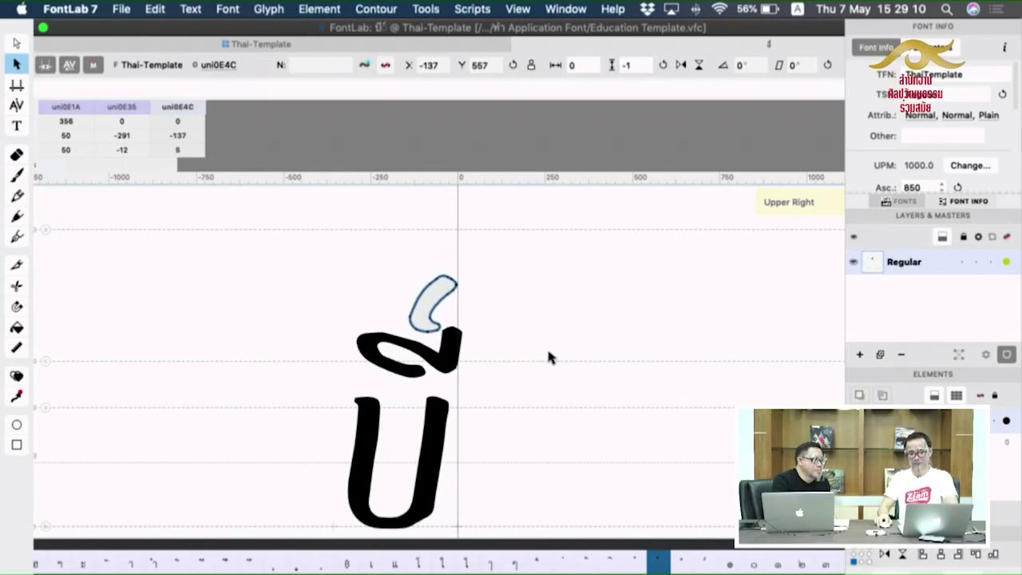
Open uni0E4D, switch to Illustrator to copy the hand-drawn ำ group, and return to FontLab.
click(680, 563)
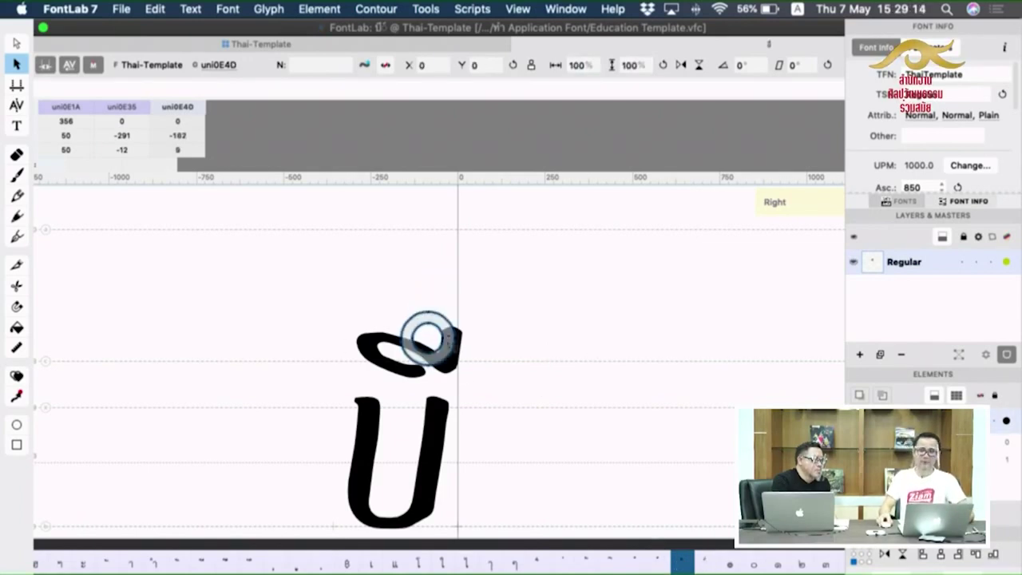
key(super+Tab)
key(super+Tab)
key(super+Tab)
click(327, 289)
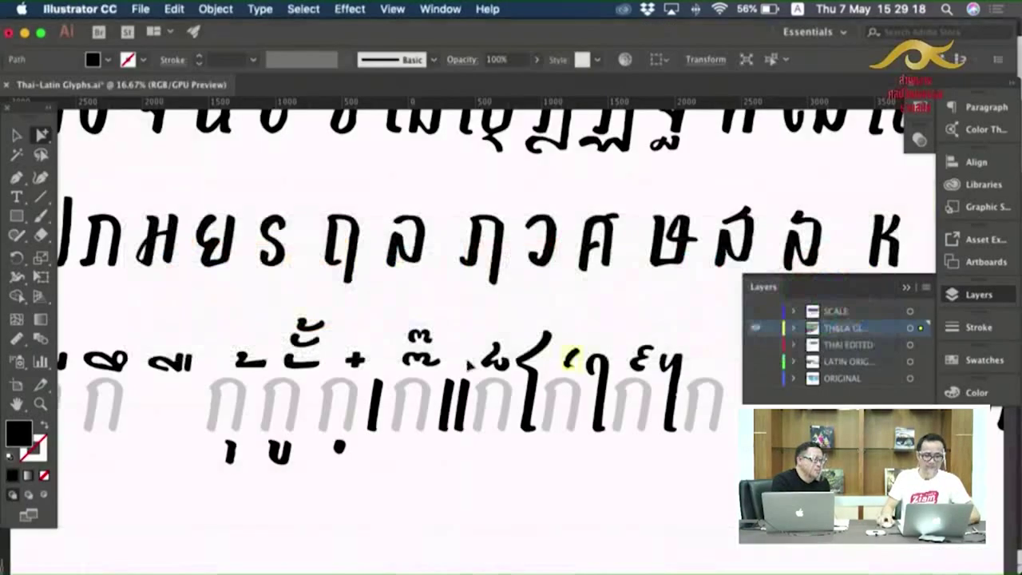
click(457, 303)
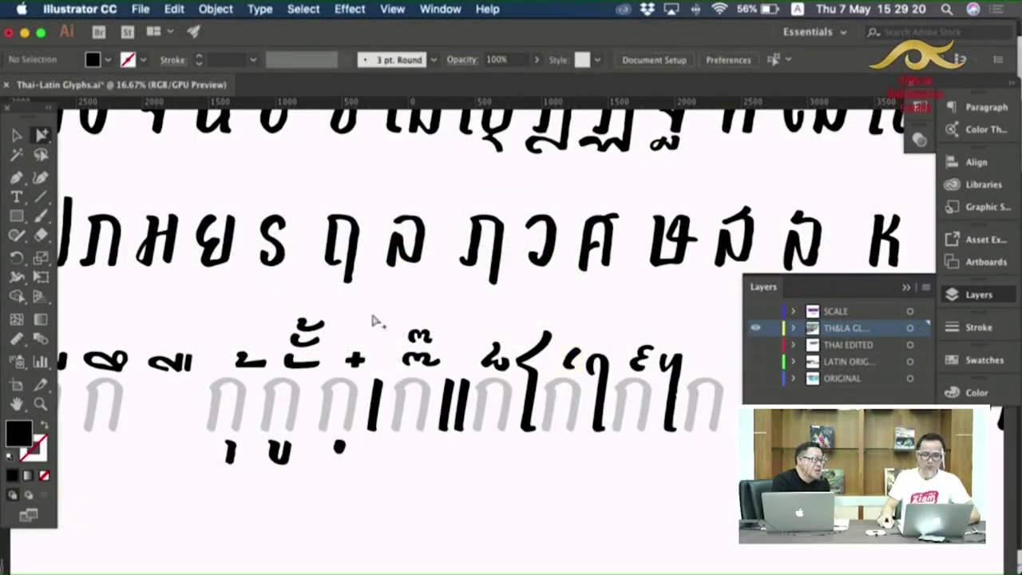
drag(244, 302, 533, 299)
scroll(339, 356, left, 5)
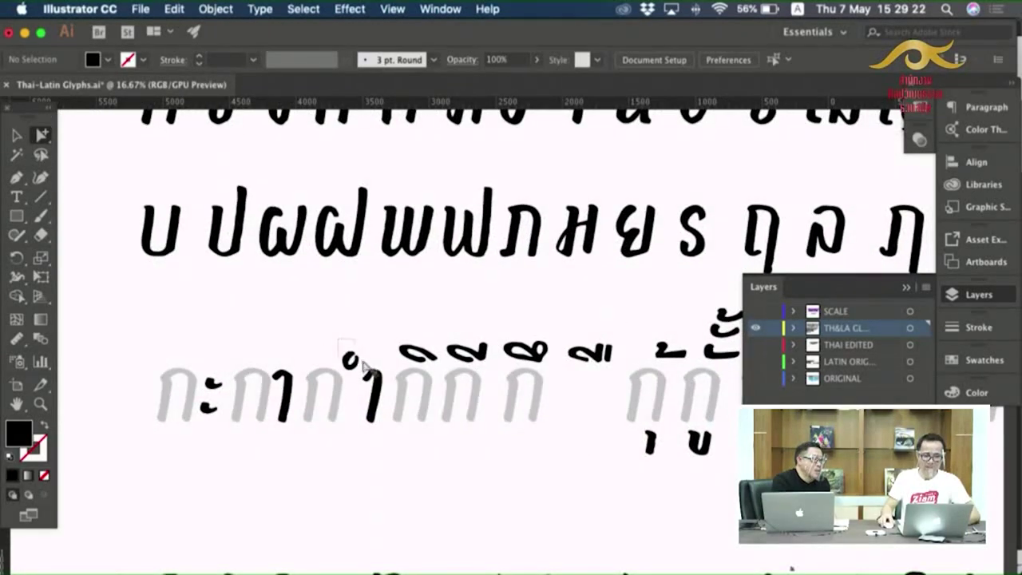
click(364, 364)
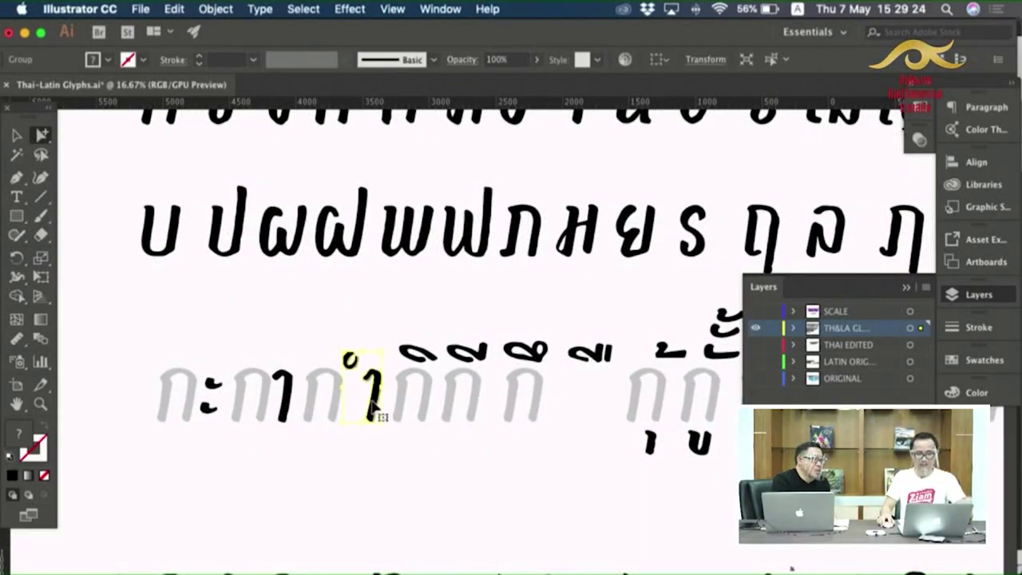
key(super+Tab)
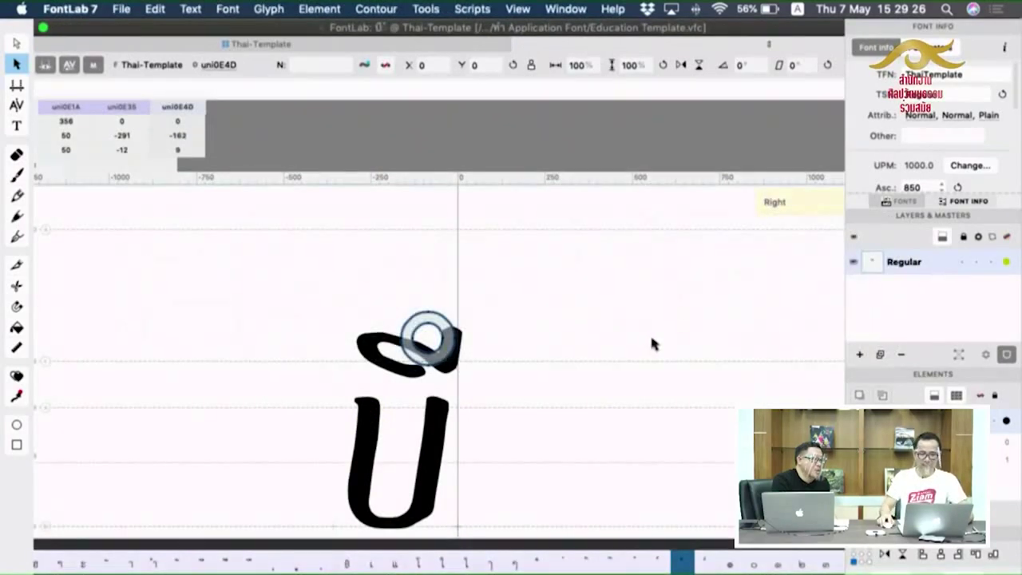
Close the current glyph, open uni0E33, and replace its old outline with the copied ำ, rounding coordinates and placing it at X -135, Y 0.
key(super+w)
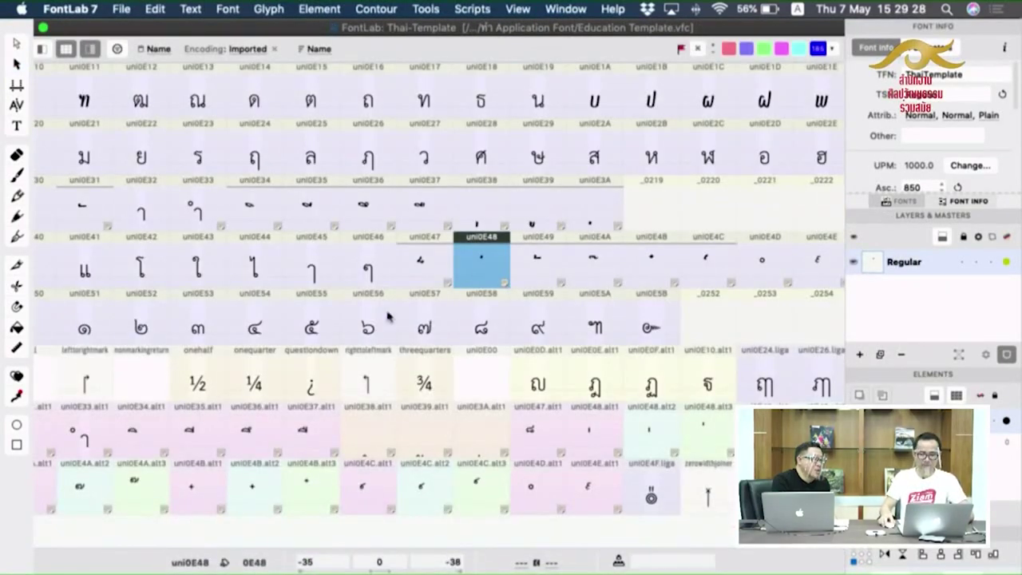
click(192, 210)
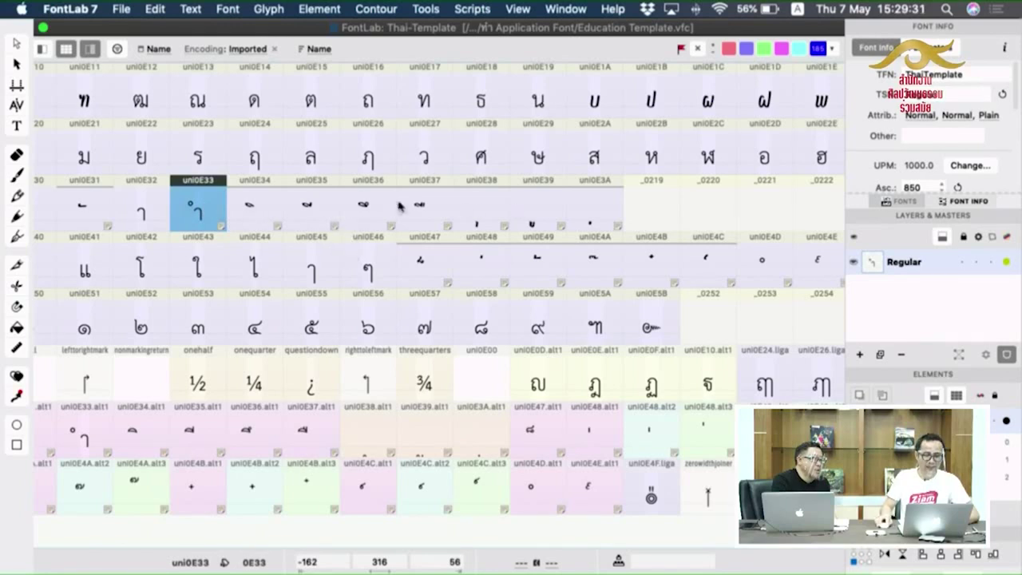
double_click(196, 212)
click(17, 64)
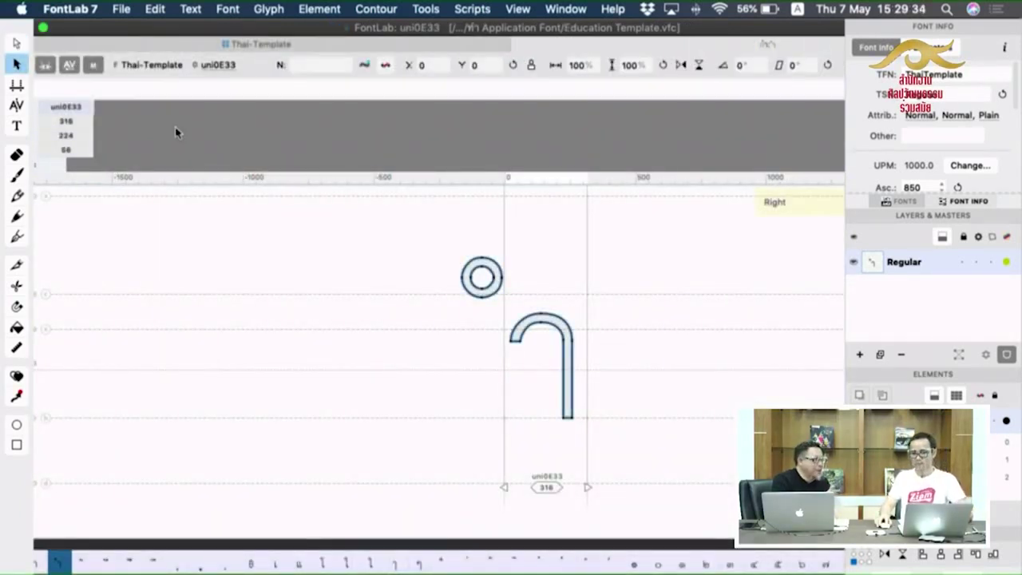
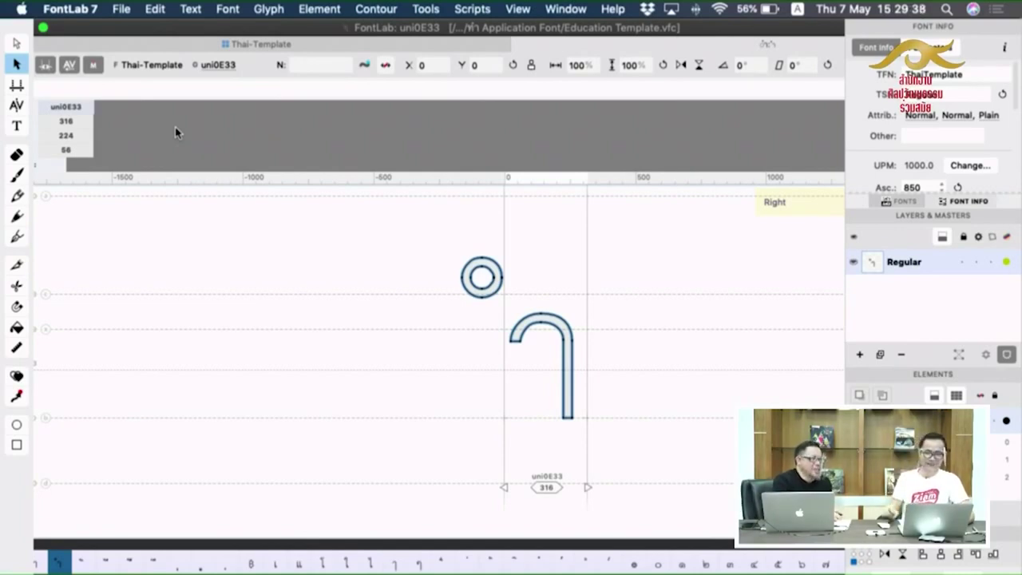
key(Delete)
key(super+v)
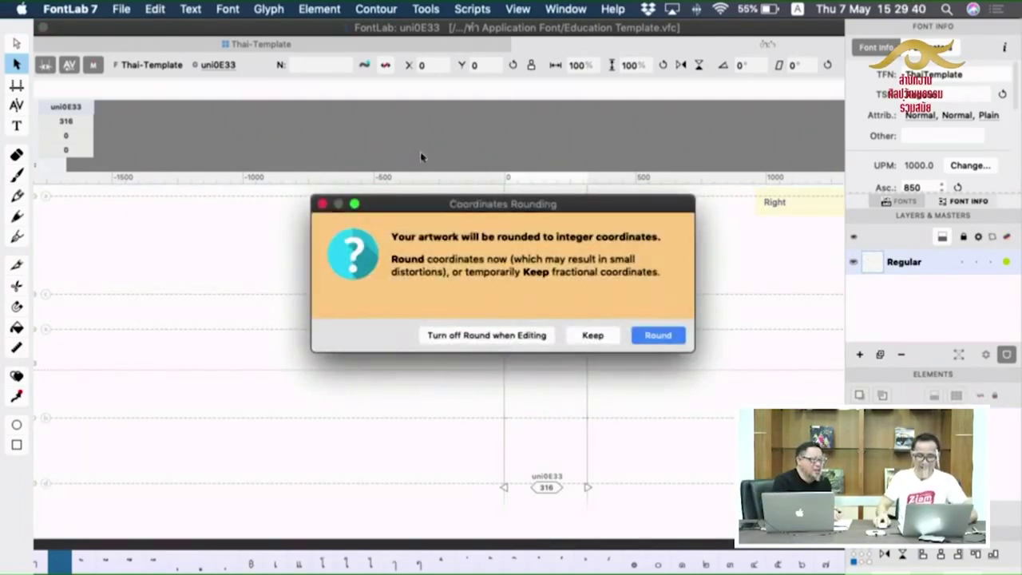
click(669, 338)
drag(551, 381, 517, 378)
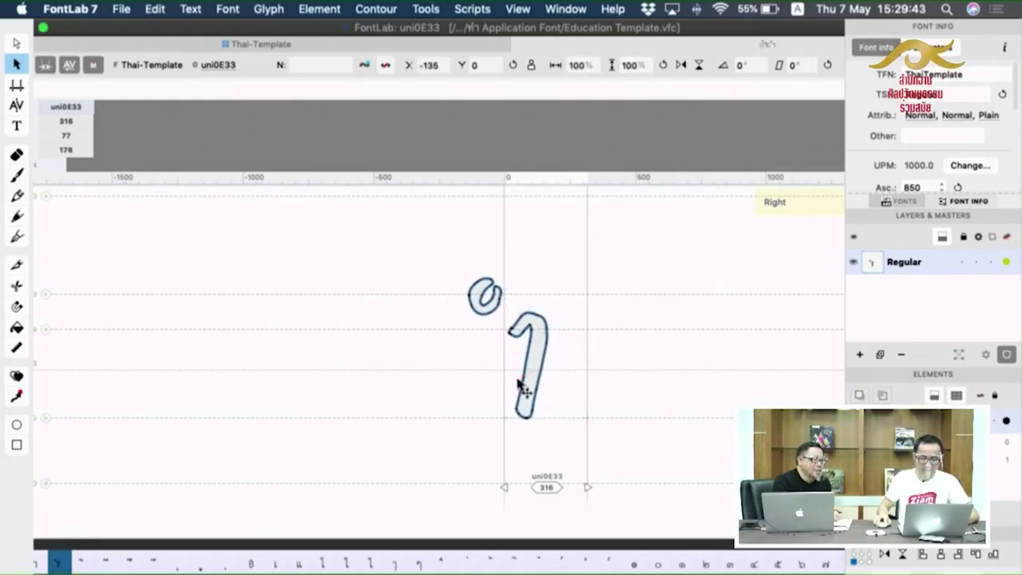
Insert บ before ำ as context and make uni0E33 the glyph being edited.
click(16, 45)
click(17, 126)
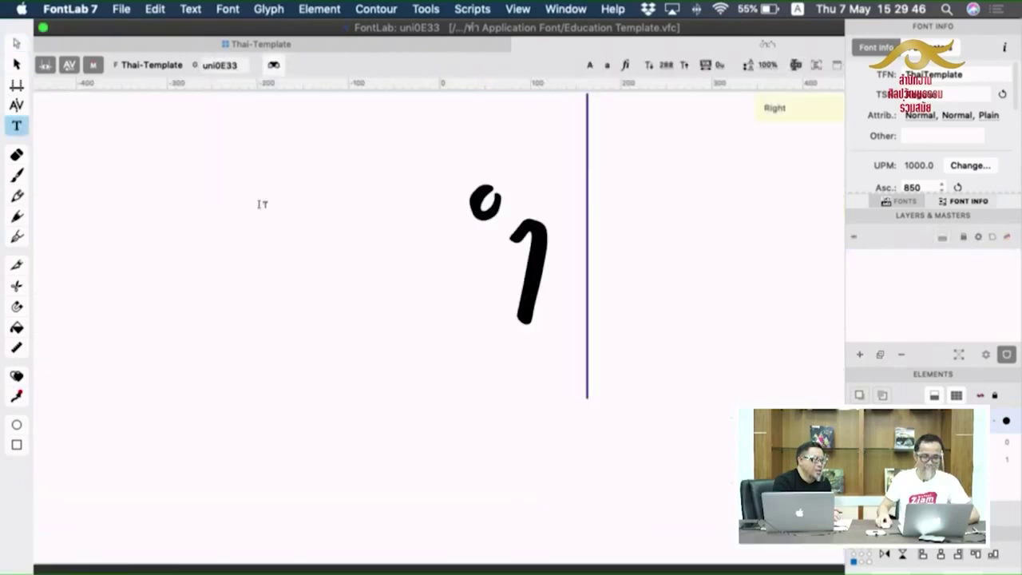
click(524, 253)
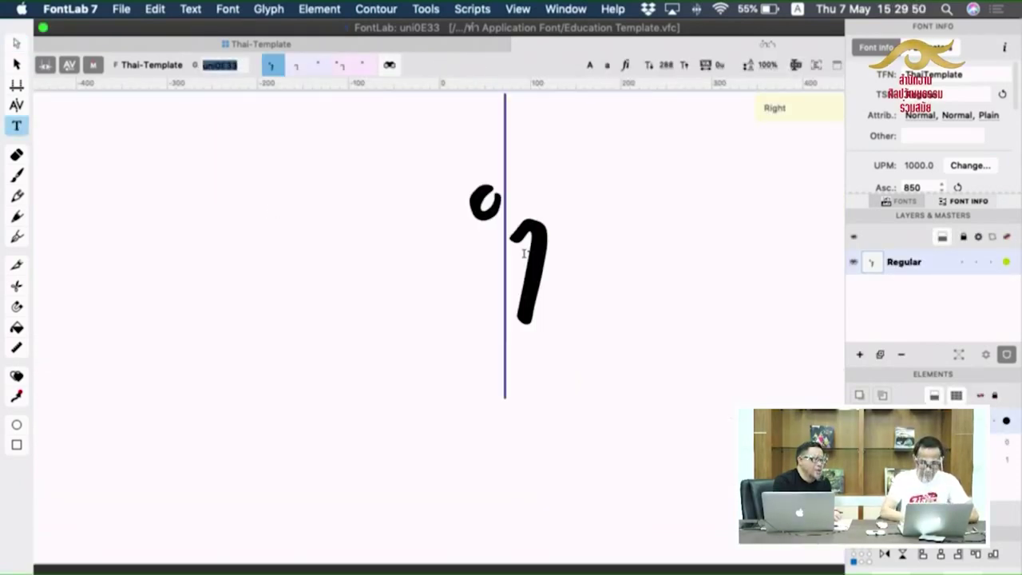
text(เ)
key(BackSpace)
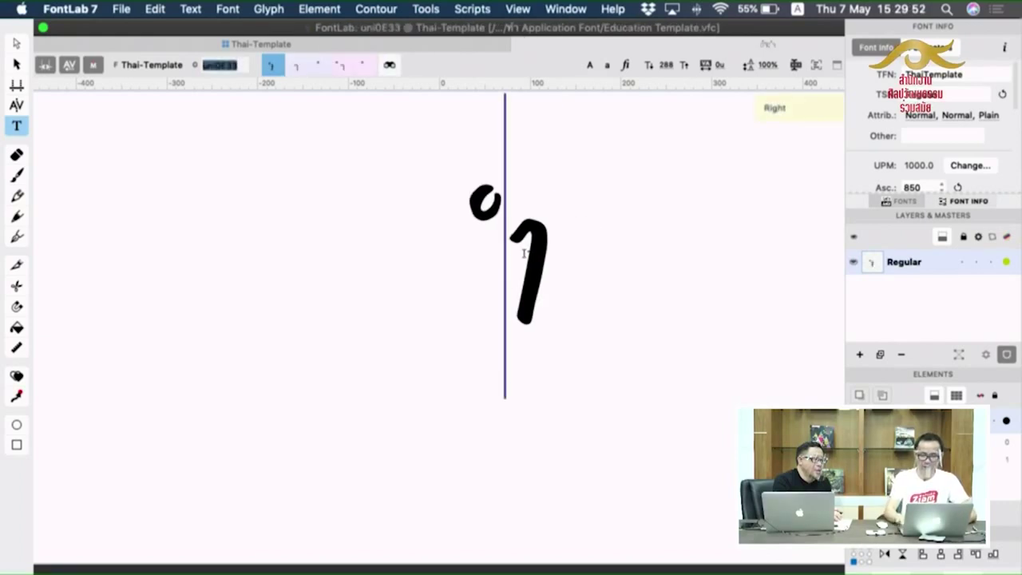
text(บ)
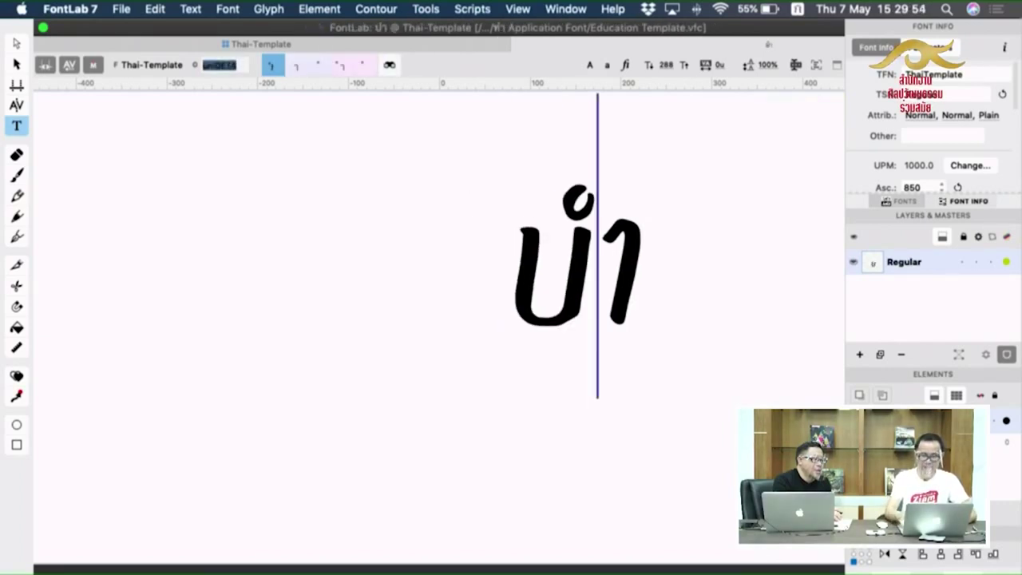
key(Escape)
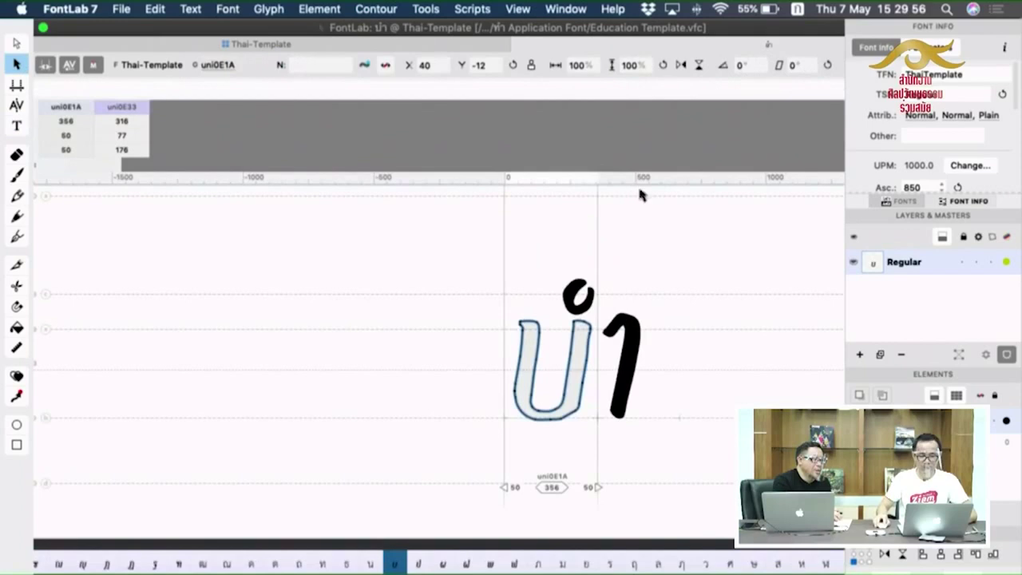
click(570, 306)
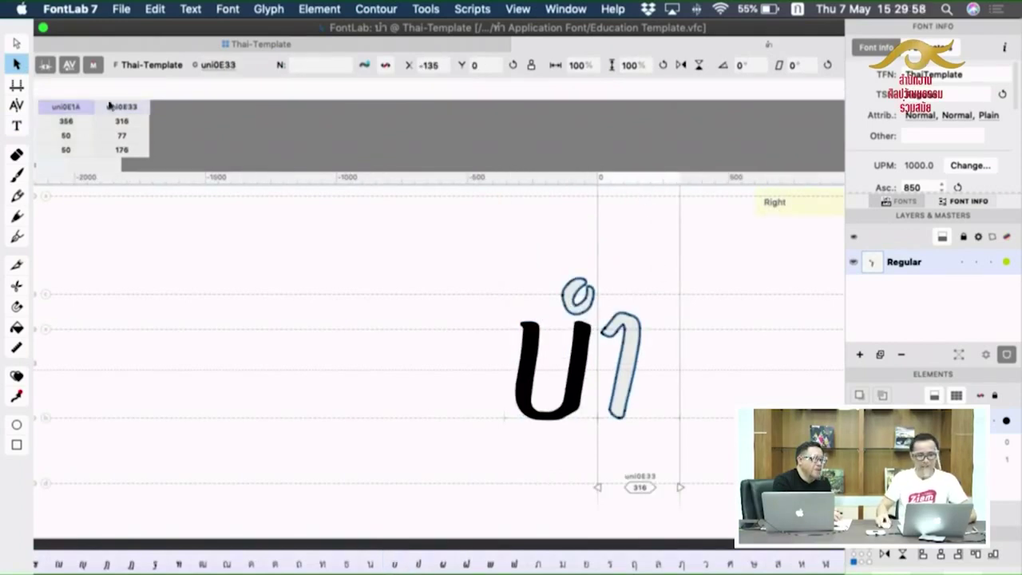
Select the ring contour of ำ by its nodes and nudge it up to Y 399.
key(a)
drag(541, 253, 595, 316)
key(Up)
key(Up)
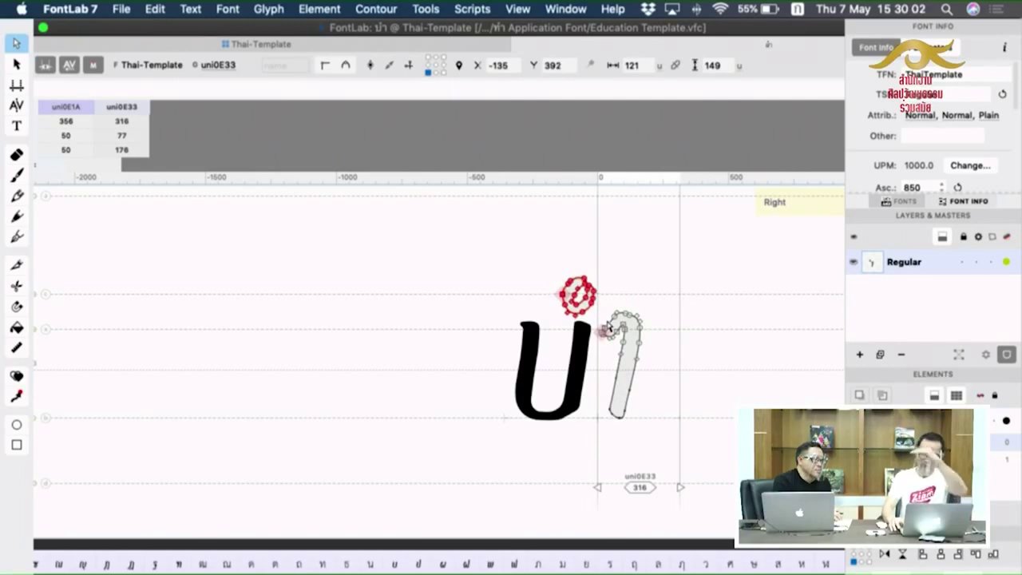
key(Up)
key(Up)
key(Up)
key(Up)
key(Up)
key(Up)
key(Up)
key(Up)
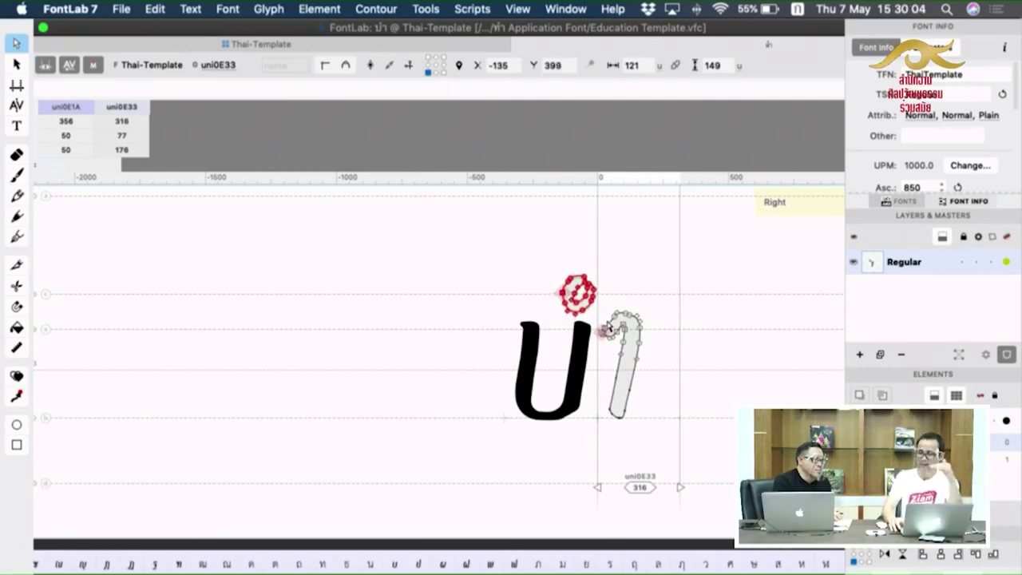
Insert บั before บำ for height comparison and return to contour editing.
click(16, 125)
click(476, 288)
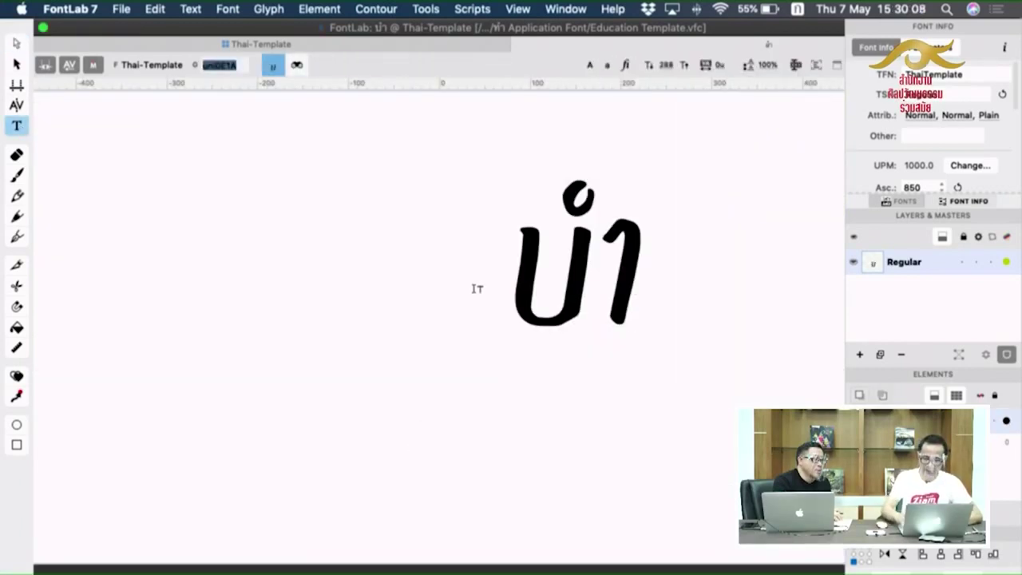
text(บั)
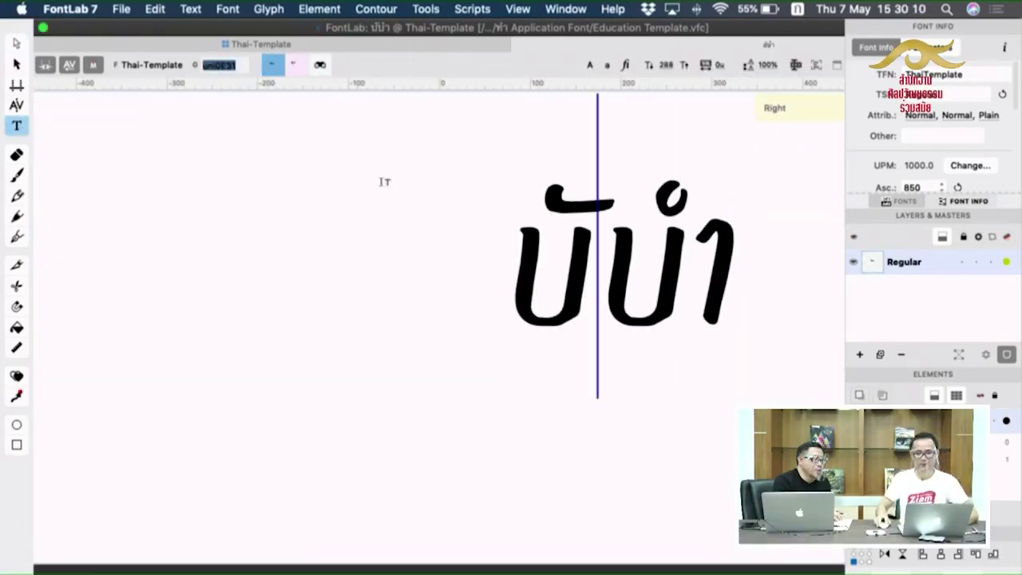
click(17, 44)
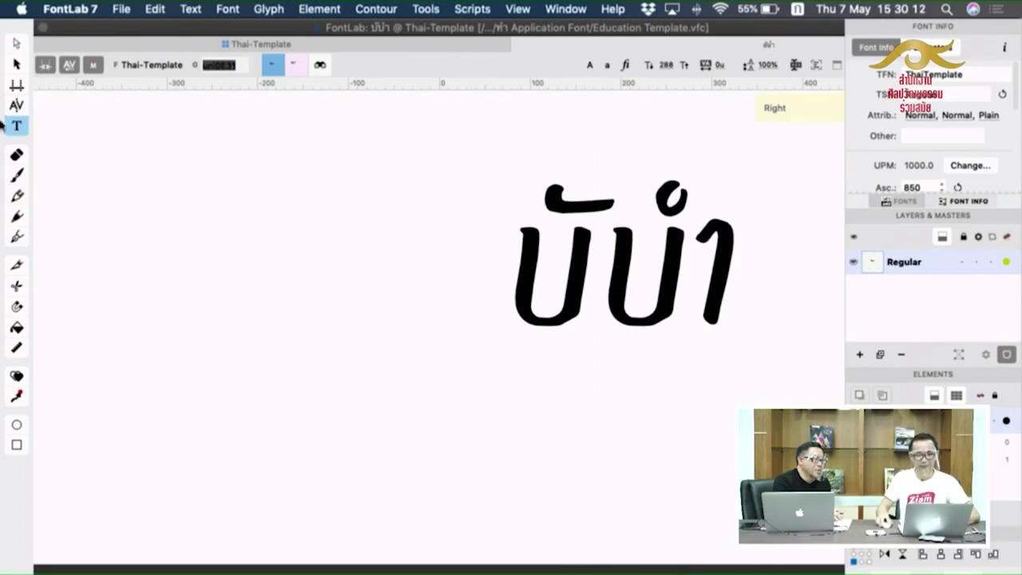
click(17, 44)
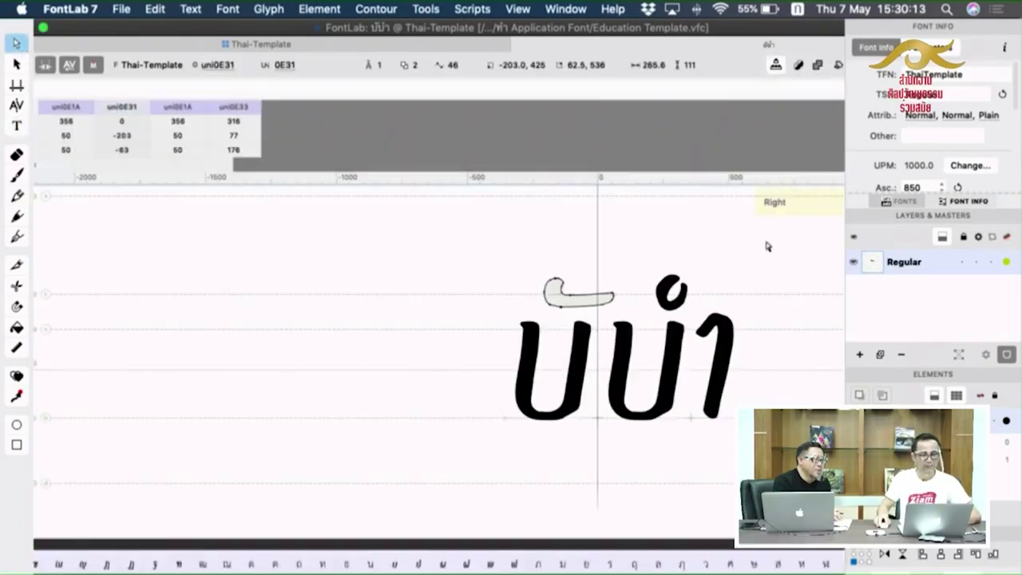
Raise the ring of ำ to Y 414 using the neighbouring ั as the height reference.
click(665, 310)
key(Up)
key(Up)
key(Up)
key(Up)
key(Up)
key(Up)
key(Up)
key(Up)
key(Up)
key(space)
key(space)
key(space)
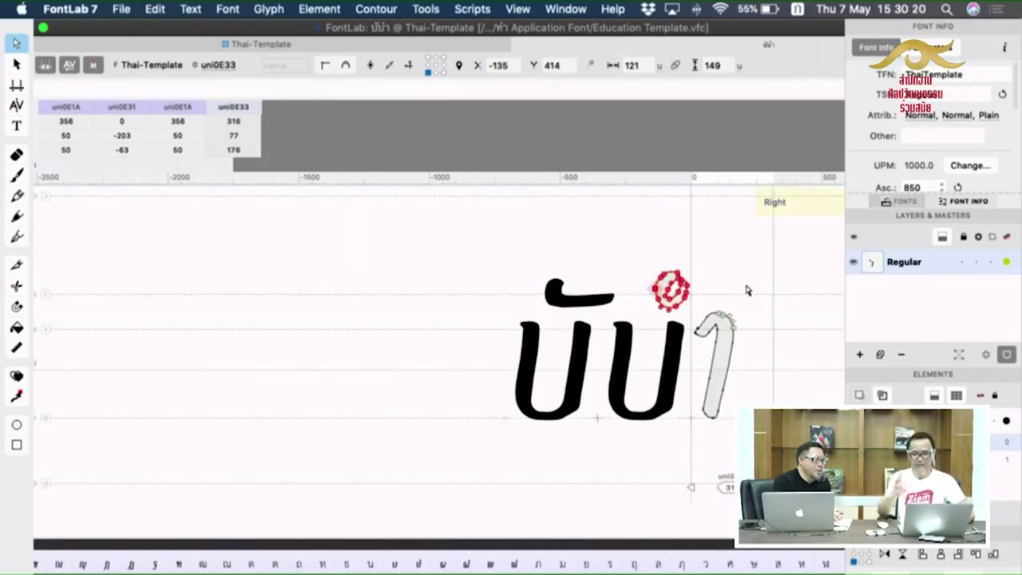
click(16, 64)
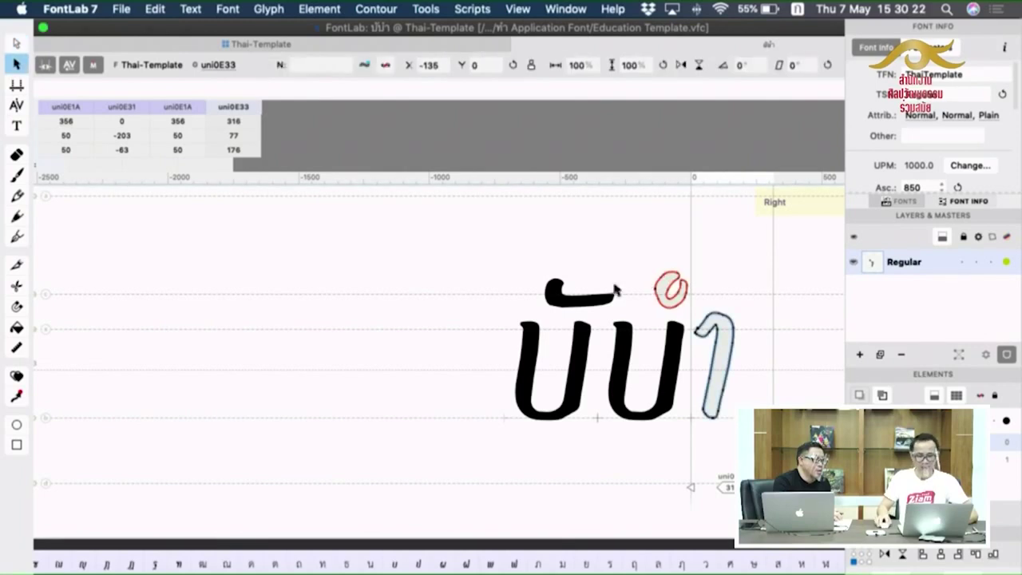
Copy the ring contour of ำ by its nodes and return to the font overview.
click(18, 42)
drag(639, 247, 703, 319)
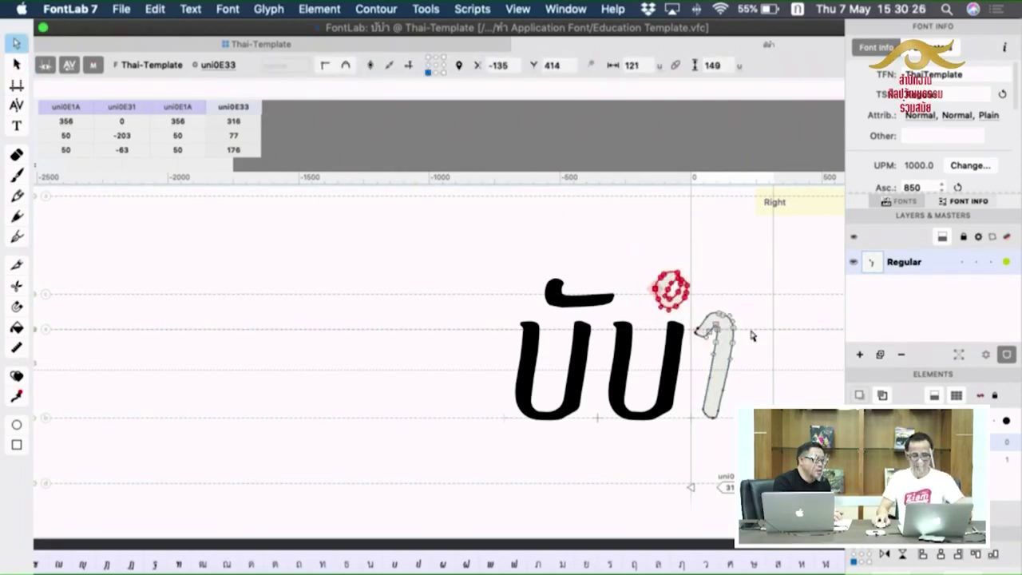
key(super+w)
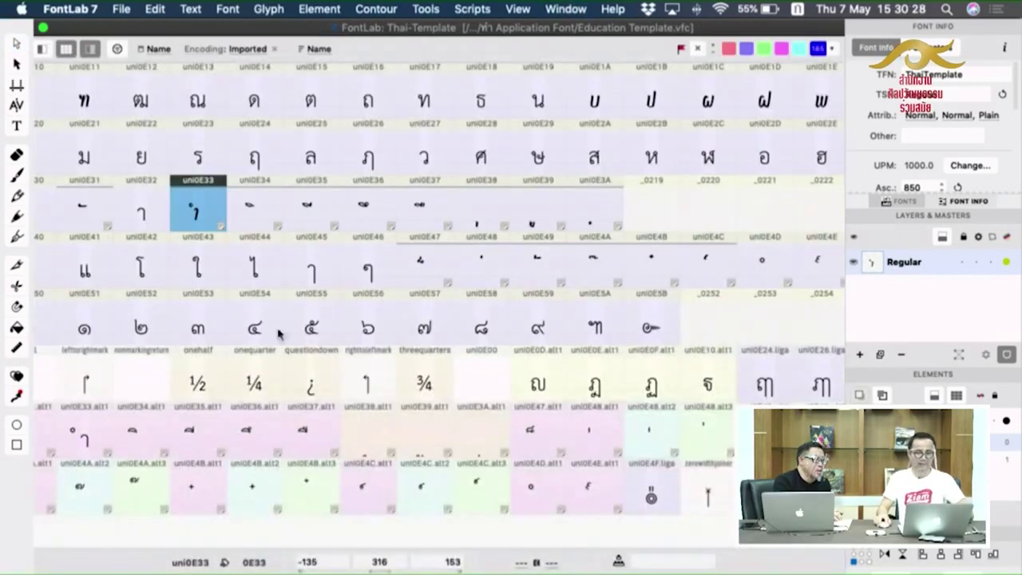
Open uni0E4D and replace its template circle with the hand-drawn ring copied from ำ.
click(771, 267)
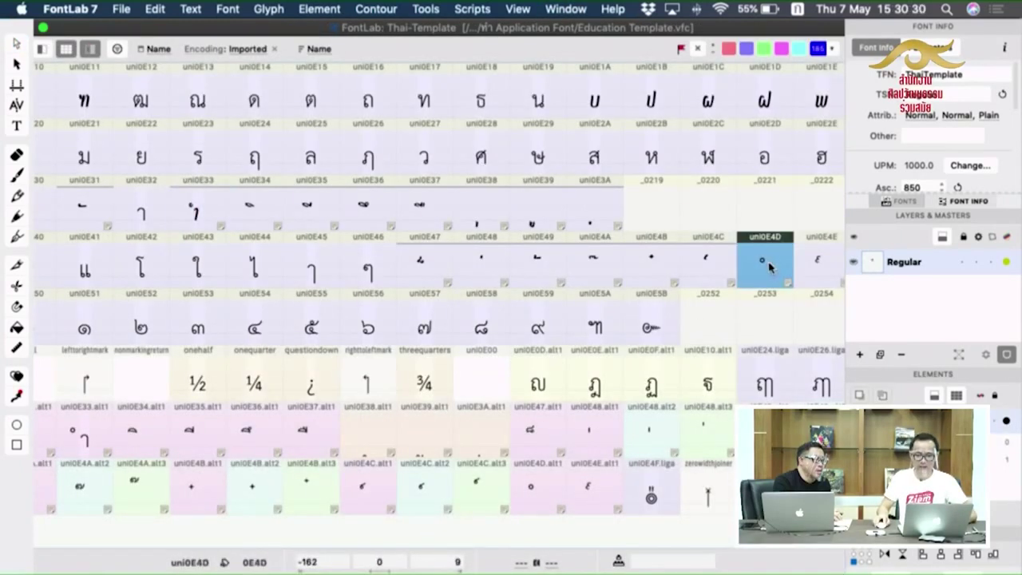
double_click(766, 266)
key(a)
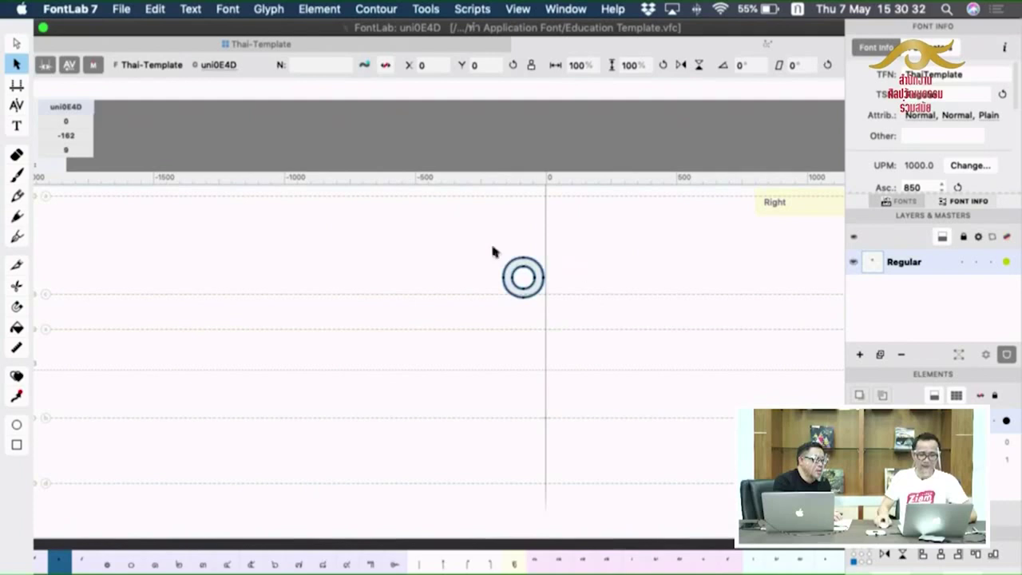
click(521, 277)
key(BackSpace)
key(super+z)
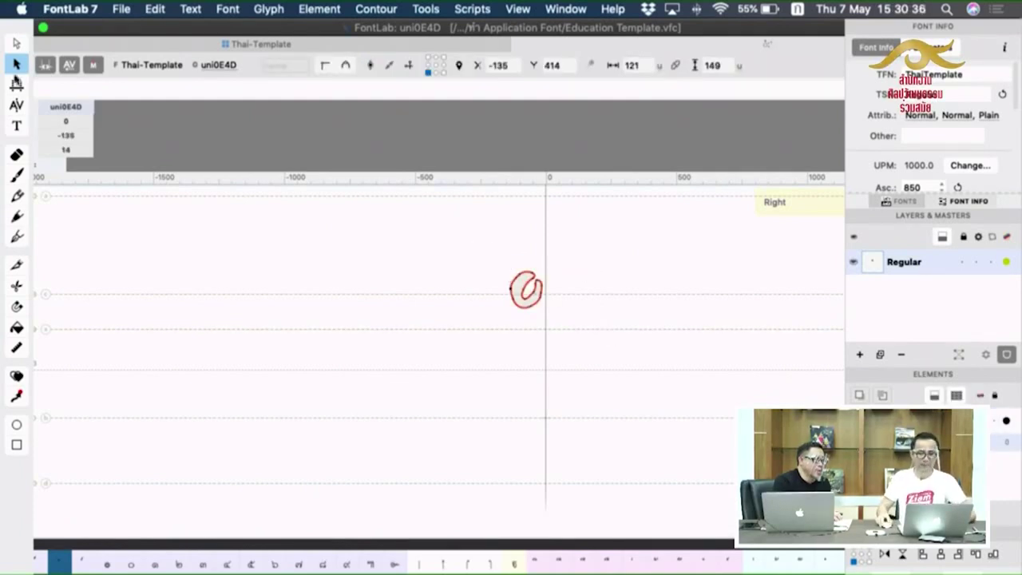
Preview the new ring above บ as บํ, remove the context letter and close the glyph.
text(t)
text(บํ)
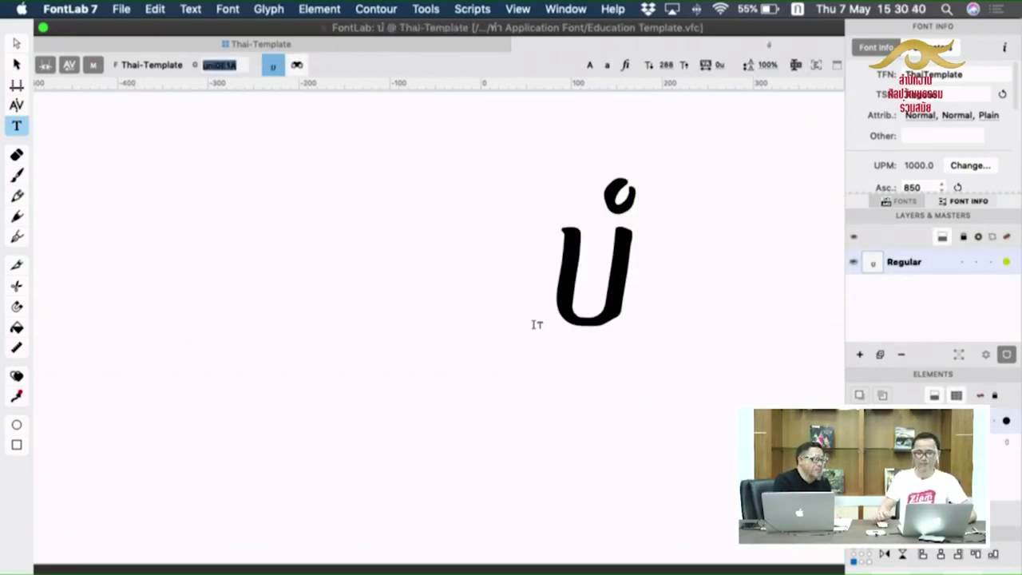
key(BackSpace)
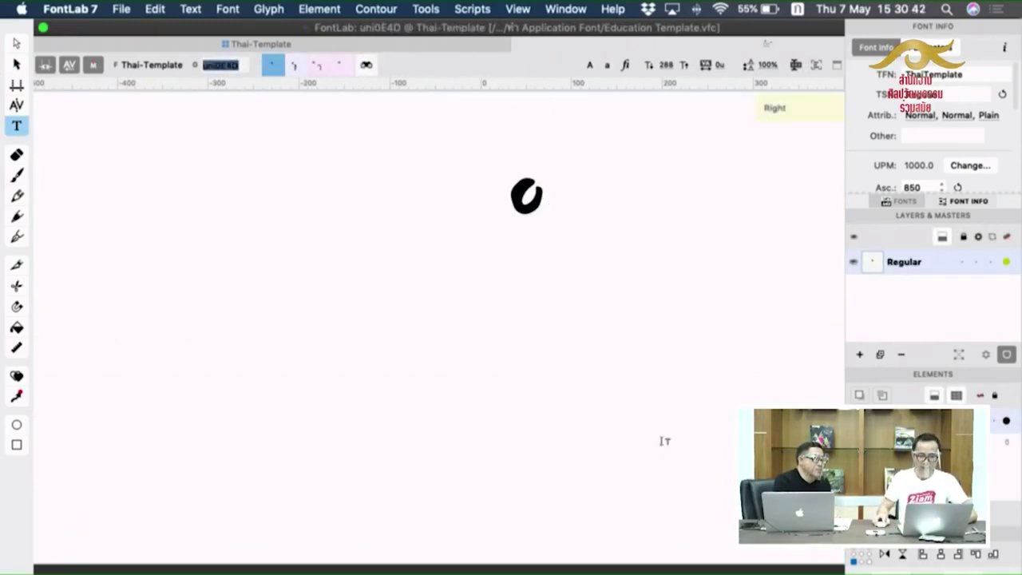
key(super+w)
Open uni0E4E in the font, and select and copy the hand-drawn ๎ mark between ใ and ไ in Illustrator.
double_click(818, 275)
key(super+Tab)
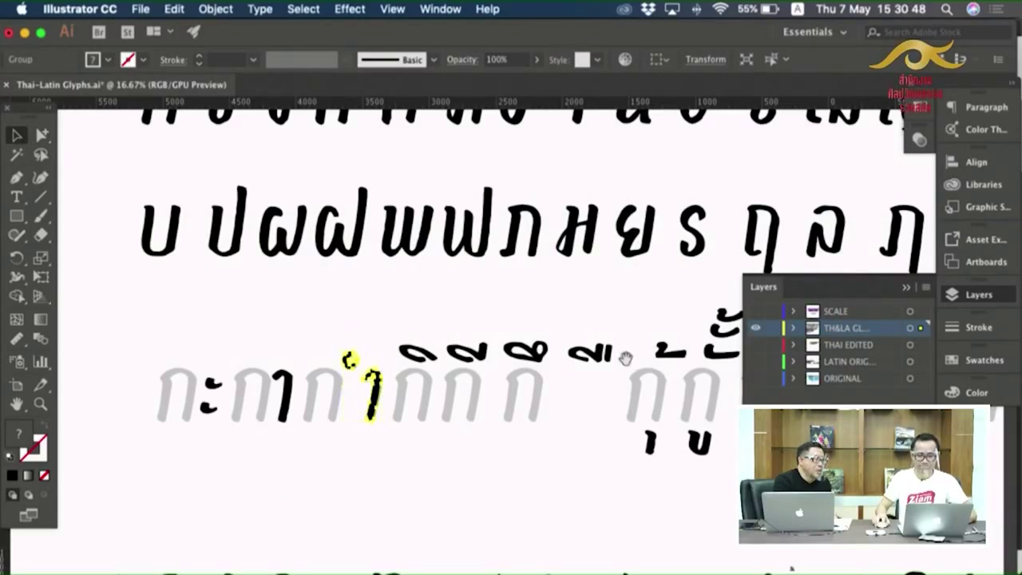
scroll(626, 359, right, 10)
scroll(625, 358, down, 3)
click(588, 233)
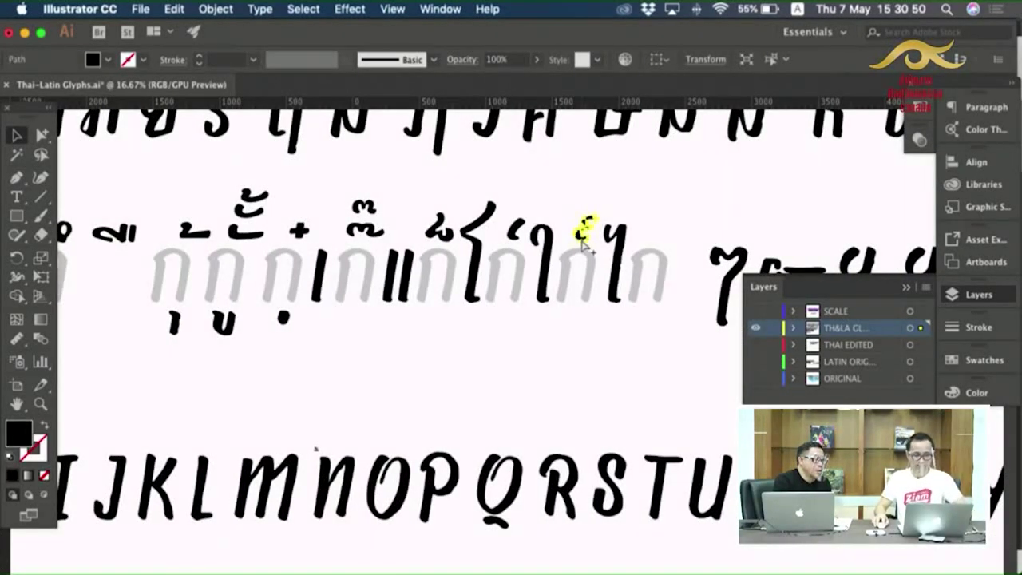
Back in FontLab, replace the uni0E4E outline with the copied mark and move it to about X -290, Y 447.
key(super+Tab)
click(336, 286)
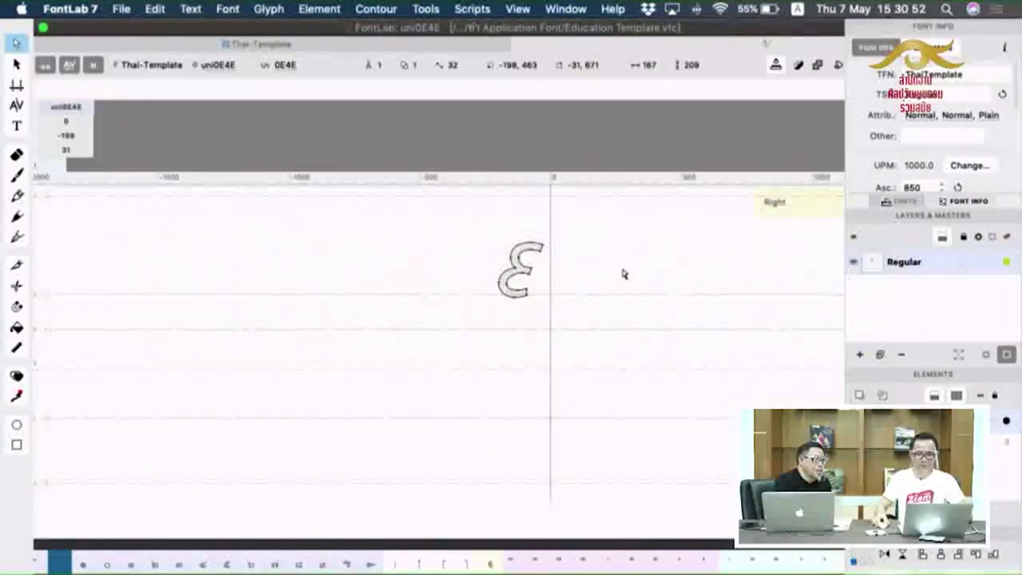
drag(474, 212, 610, 358)
key(BackSpace)
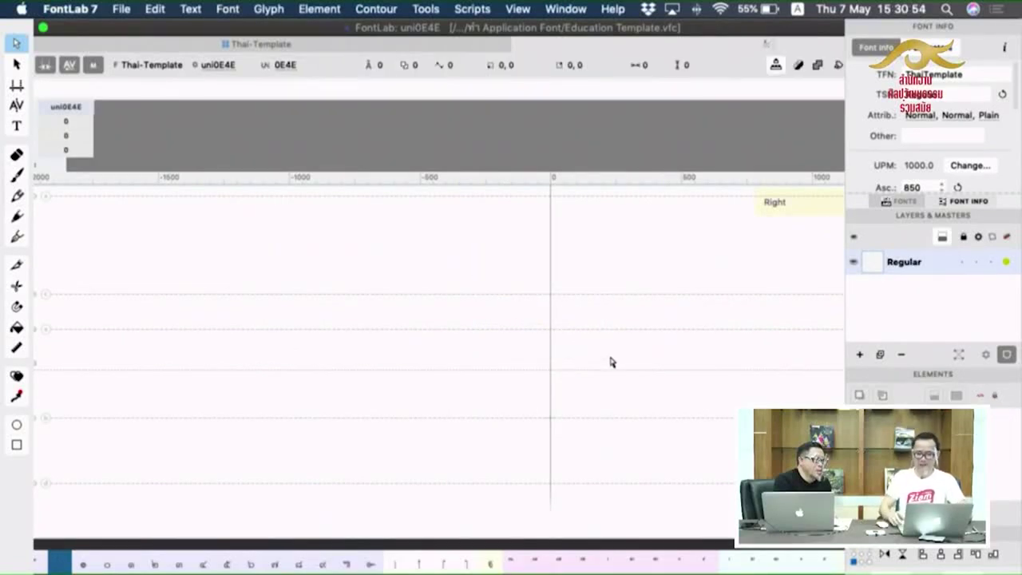
key(super+v)
click(656, 336)
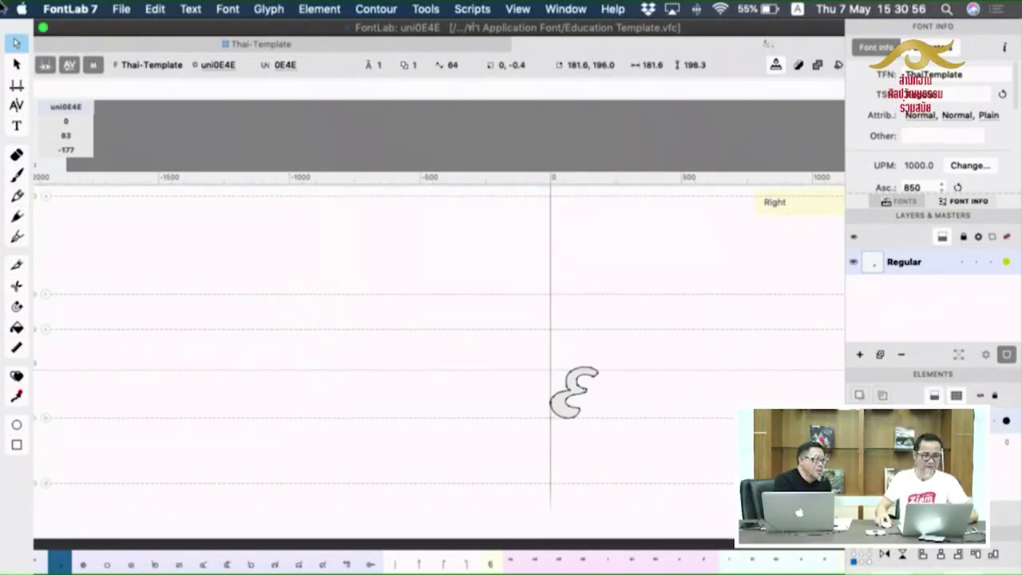
click(24, 68)
drag(575, 391, 500, 274)
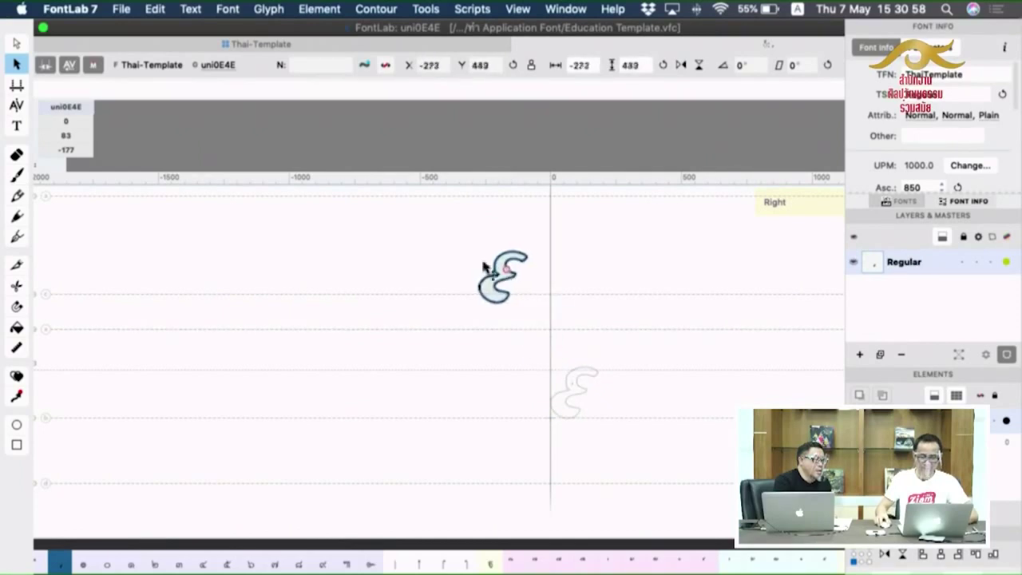
Insert บ before the ๎ mark as context and make uni0E4E the glyph being edited.
click(17, 127)
click(484, 391)
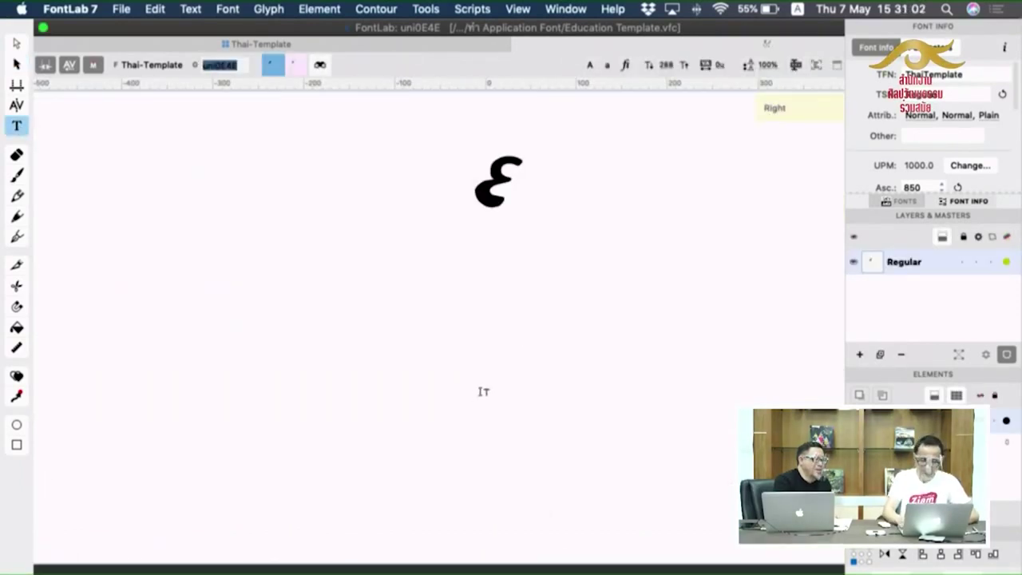
text([)
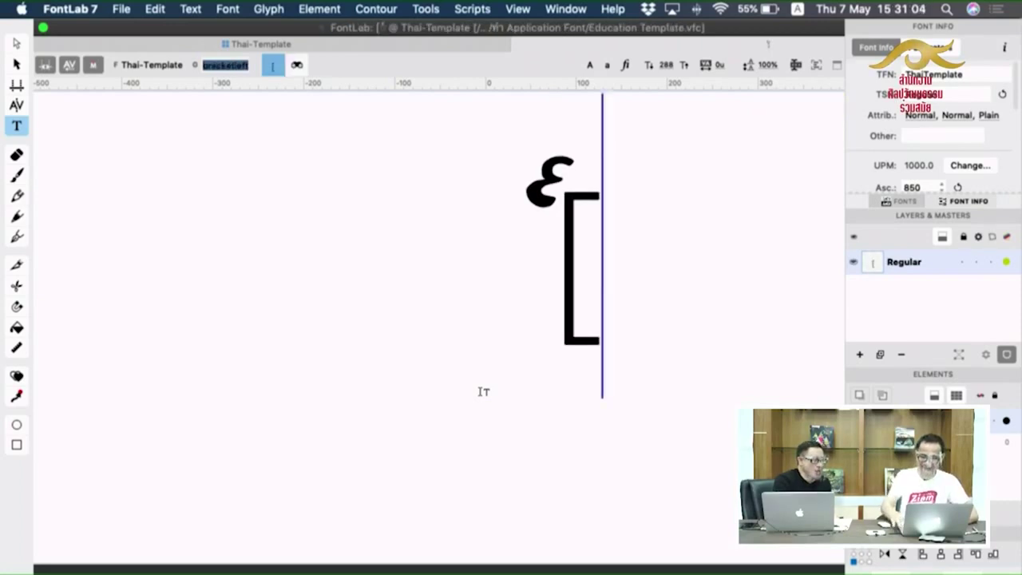
key(BackSpace)
text(บ)
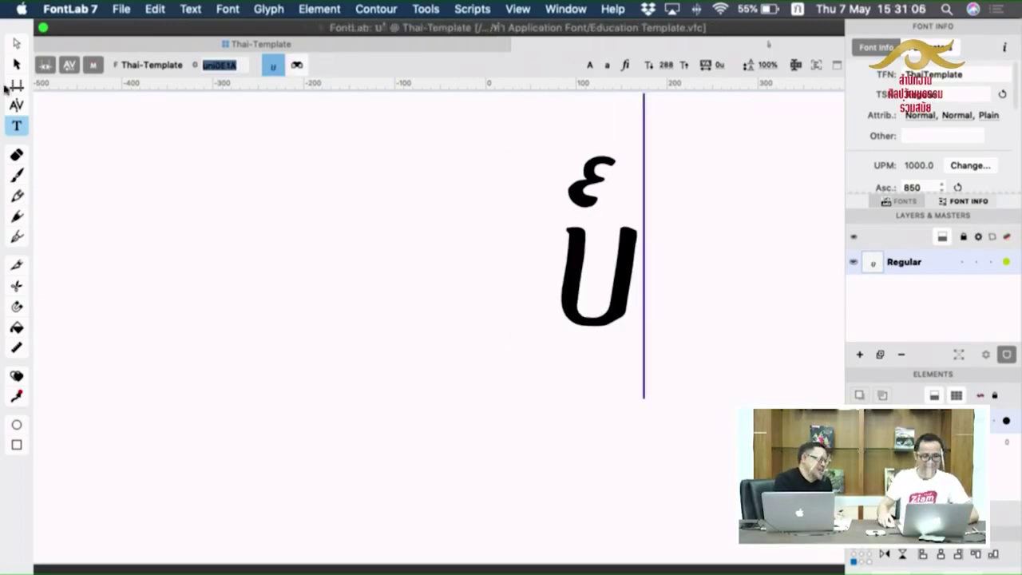
click(15, 65)
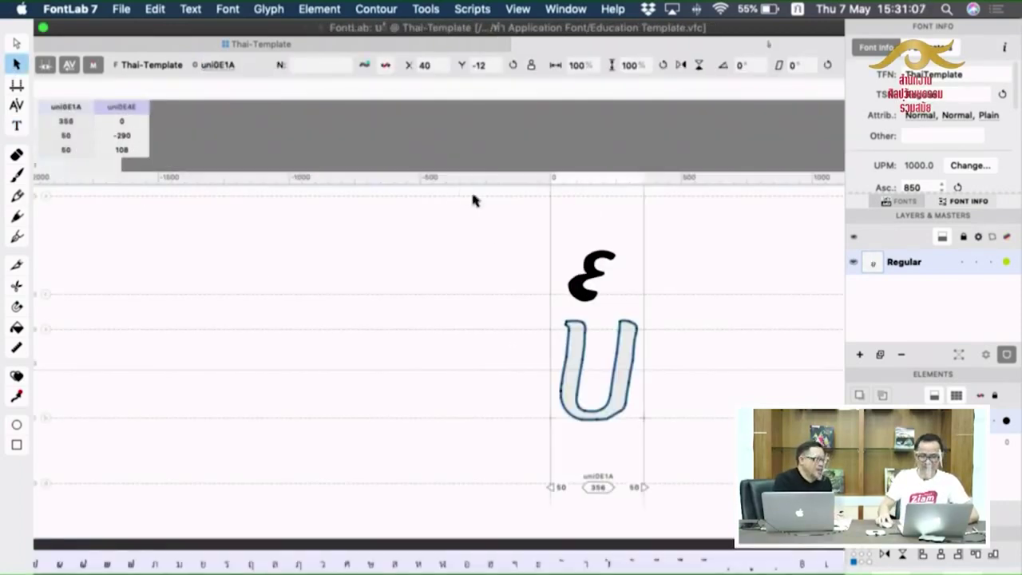
click(587, 287)
click(17, 44)
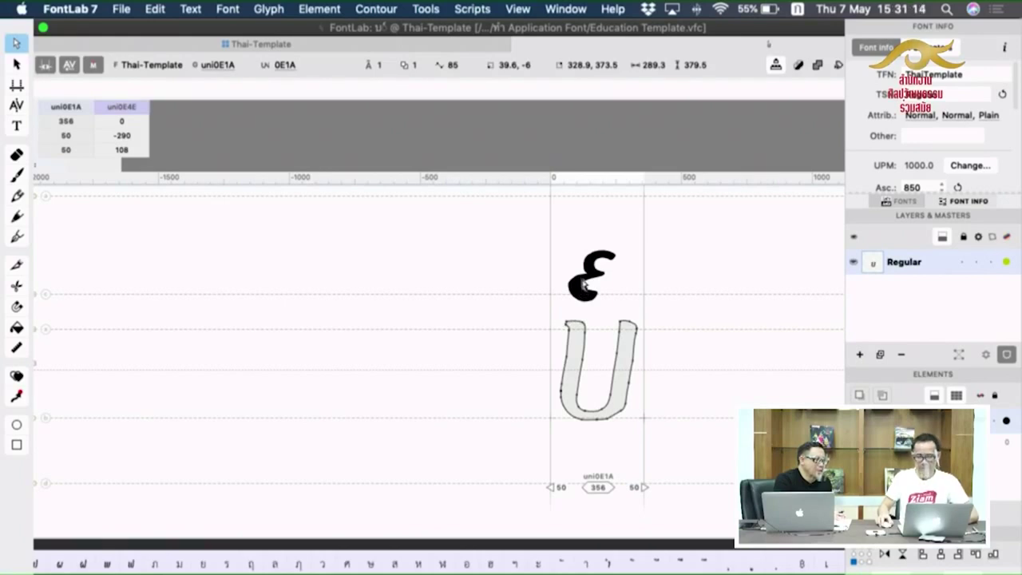
double_click(584, 285)
Move all nodes of the ๎ mark to X -180, Y 424 above บ and close the glyph.
drag(559, 229, 658, 329)
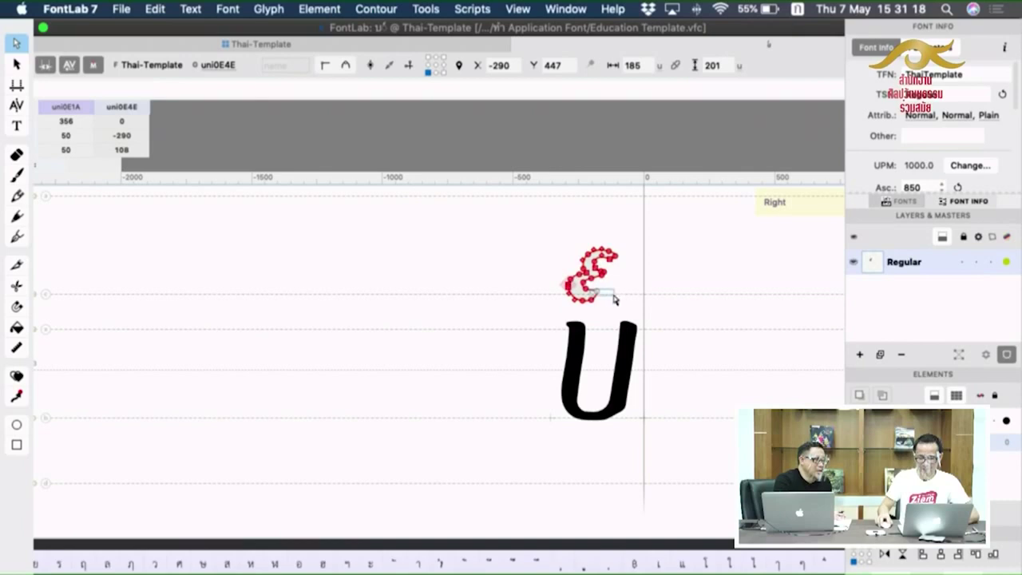
click(656, 296)
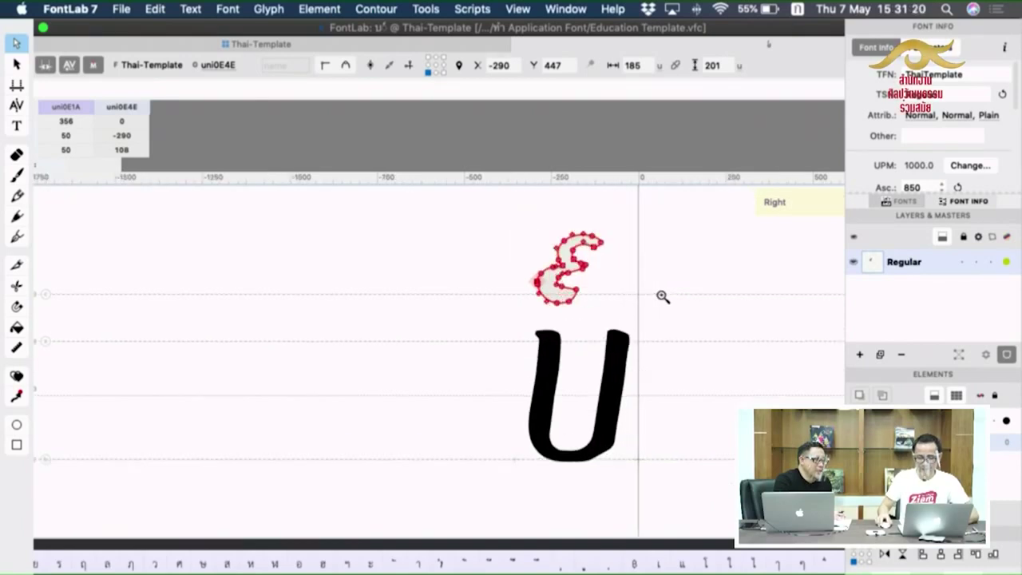
click(656, 296)
drag(547, 299, 598, 310)
key(space)
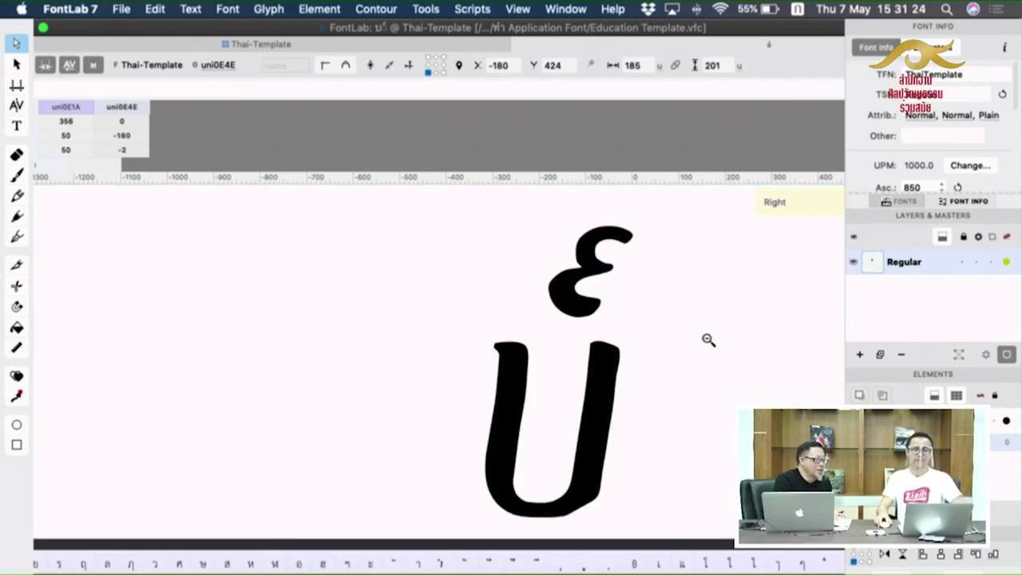
alt+click(708, 340)
drag(708, 339, 679, 357)
key(super+w)
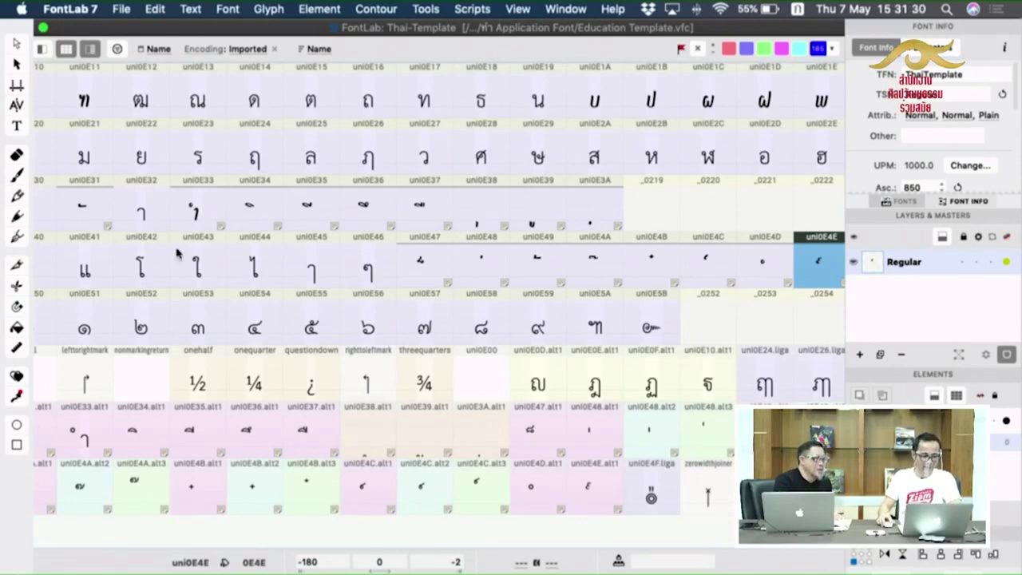
Open uni0E33 and set its right sidebearing to 45.
click(199, 216)
double_click(195, 213)
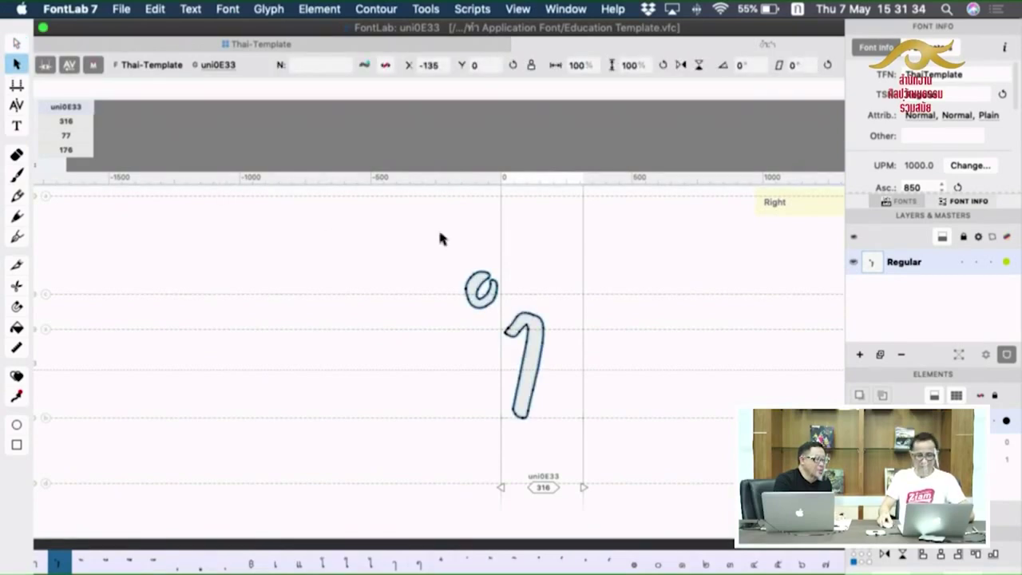
super+click(564, 521)
super+click(567, 460)
drag(567, 459, 540, 456)
scroll(558, 431, up, 3)
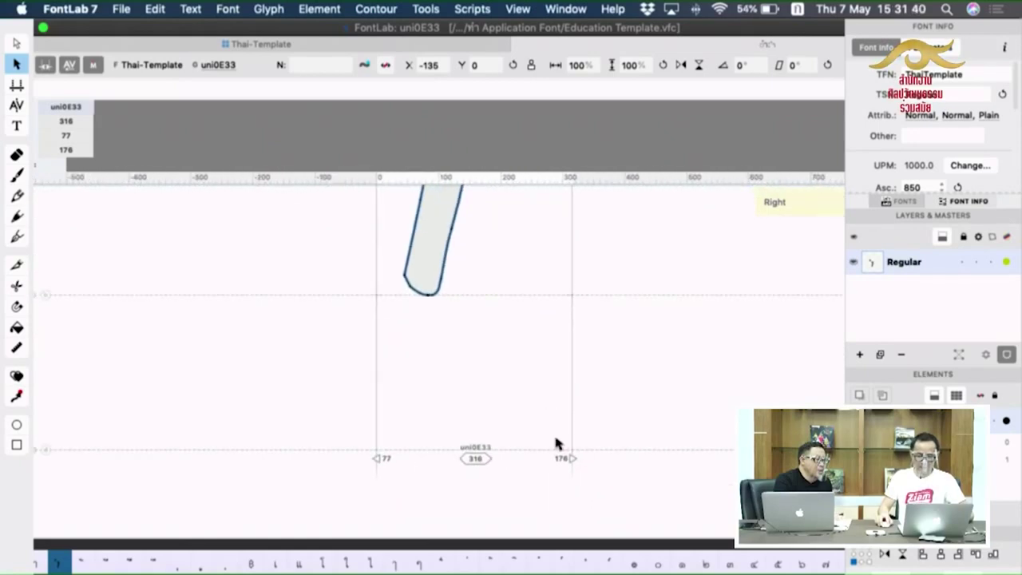
double_click(561, 460)
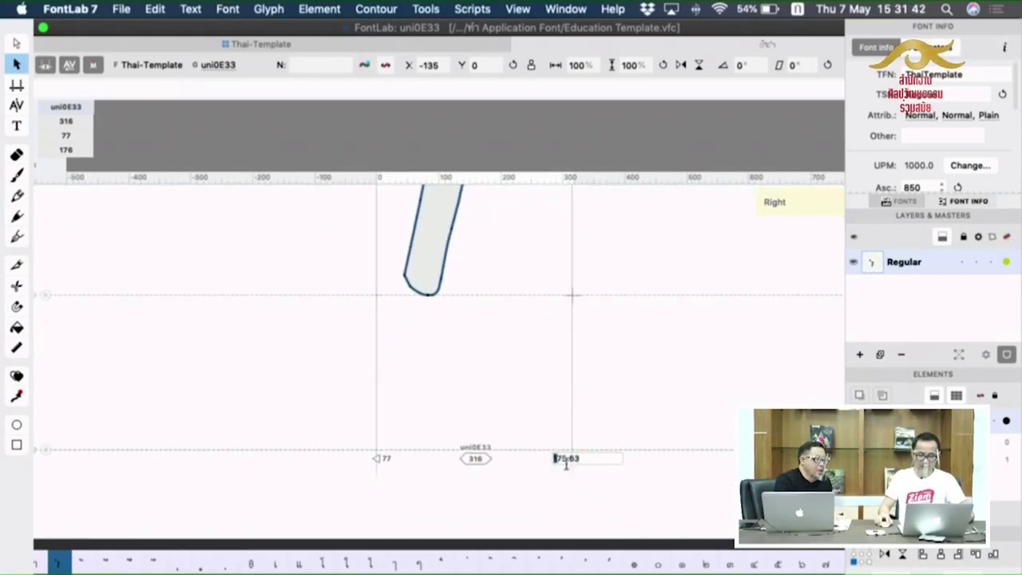
key(BackSpace)
key(Right)
key(Right)
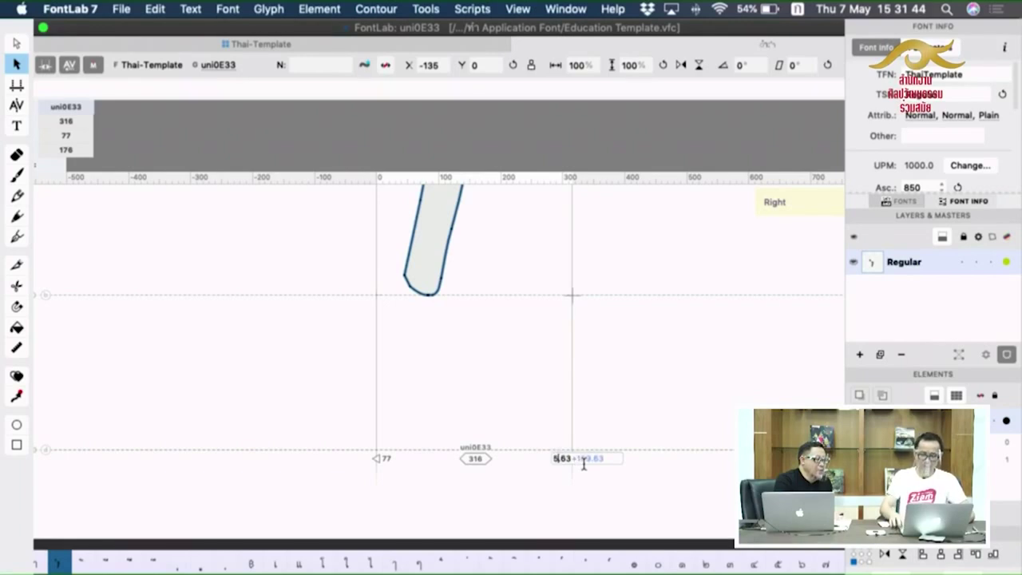
key(Delete)
key(Delete)
key(Delete)
key(Delete)
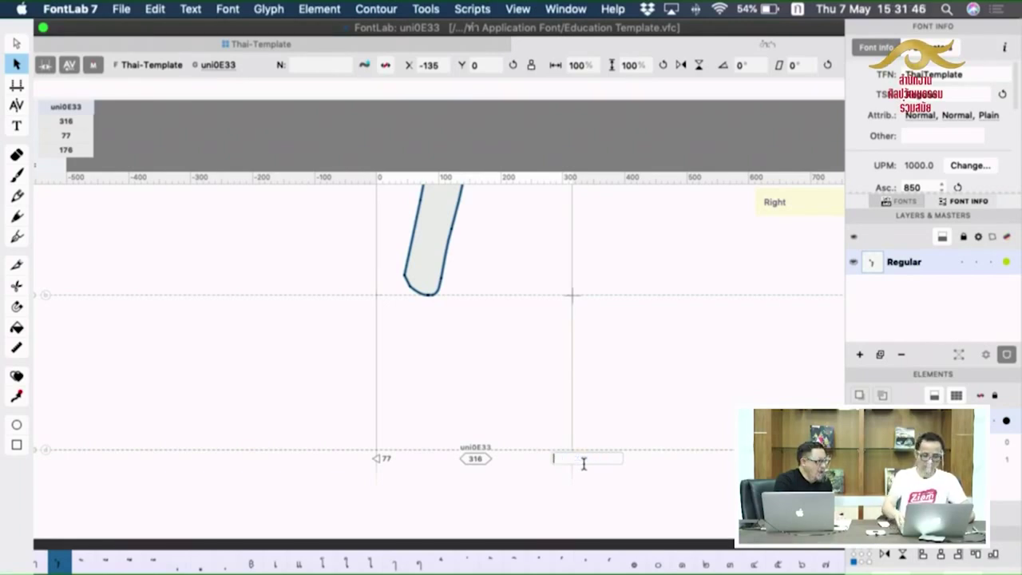
text(45)
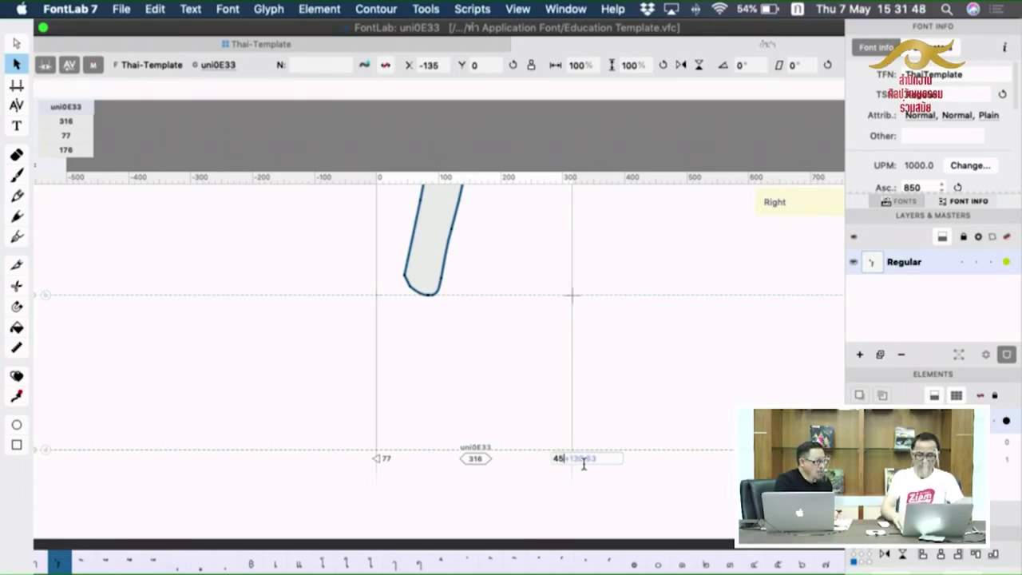
key(Return)
Examine the shape of ำ and its spacing against both sidebearings.
drag(596, 364, 634, 484)
alt+super+click(563, 299)
drag(582, 333, 561, 352)
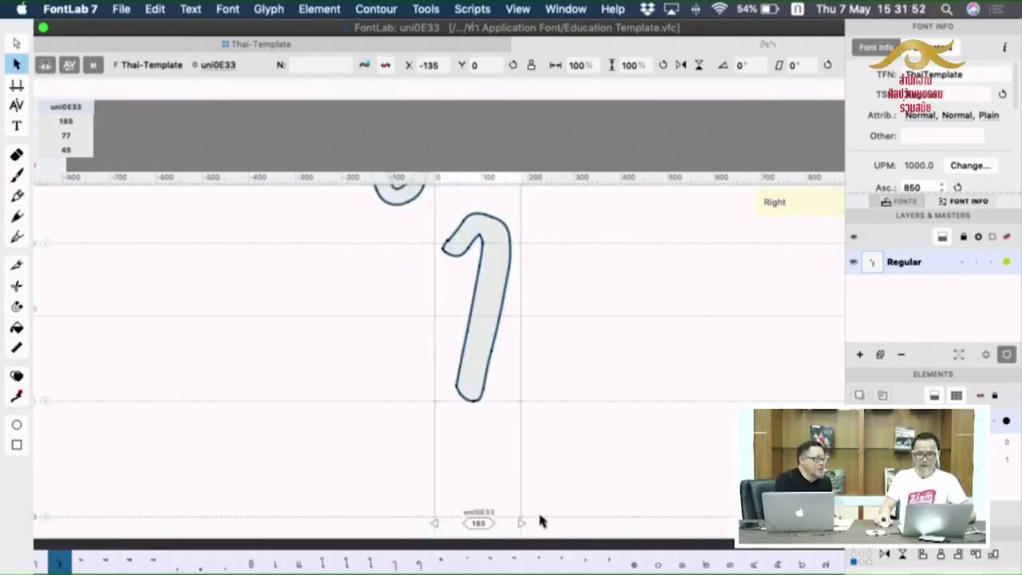
super+click(556, 476)
drag(566, 450, 583, 323)
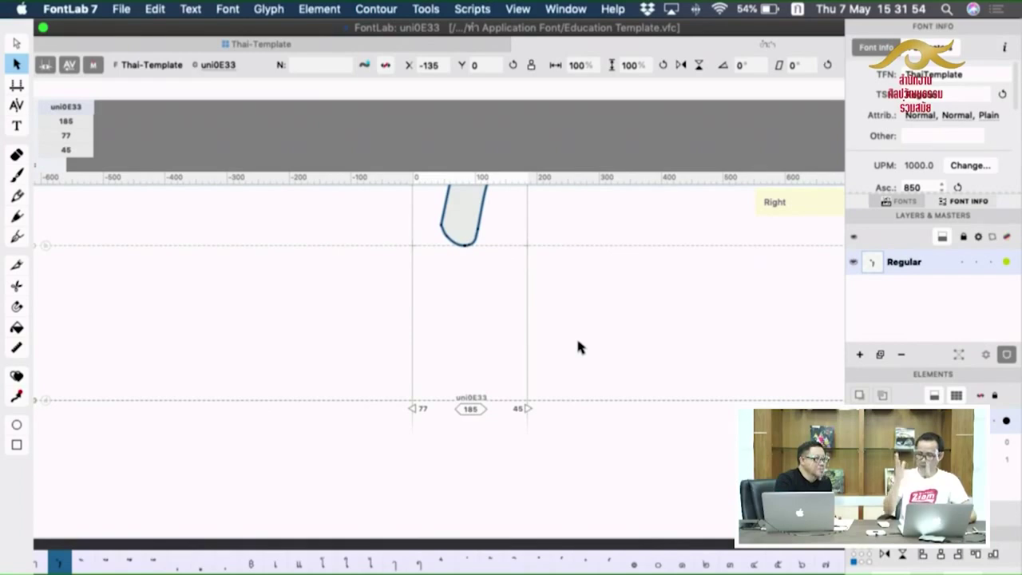
drag(554, 360, 578, 398)
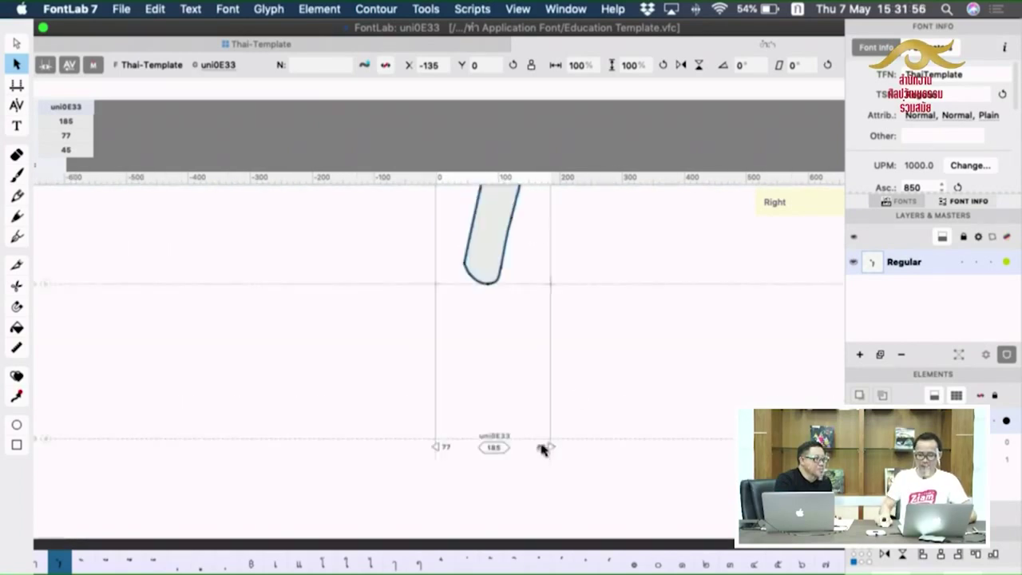
drag(557, 273, 559, 365)
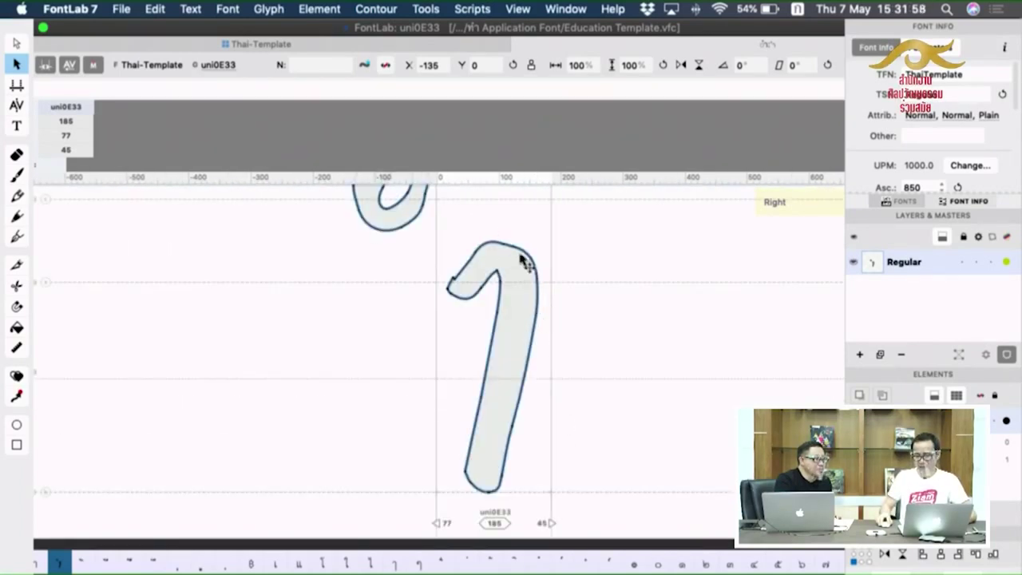
drag(664, 440, 654, 285)
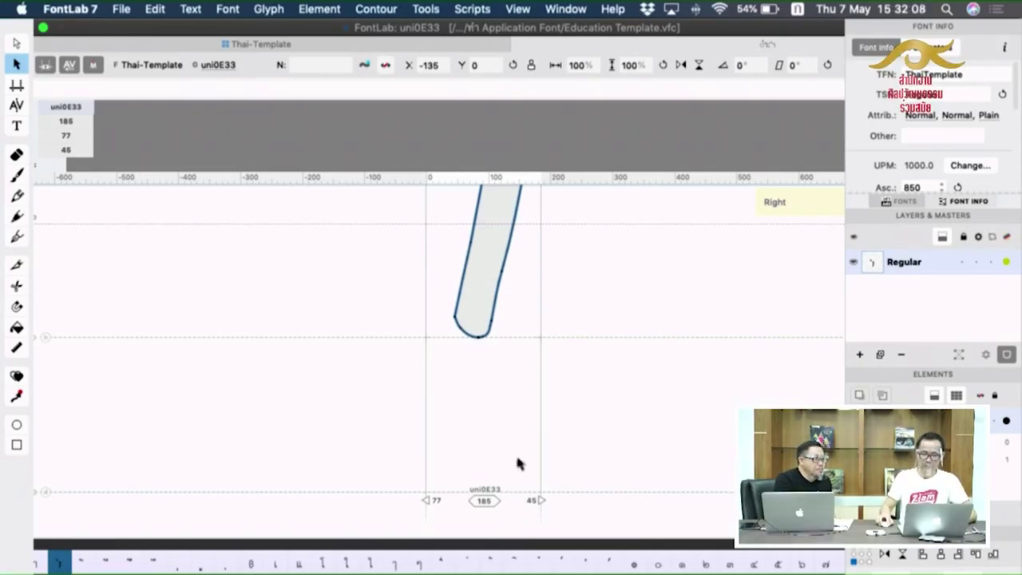
key(space)
drag(604, 312, 586, 433)
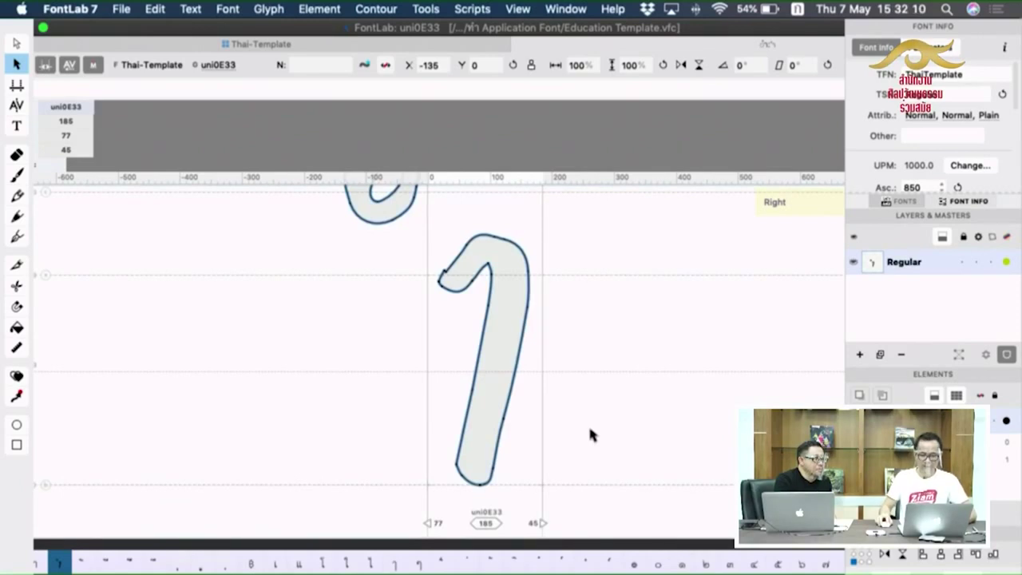
Copy the ำ outlines and close the glyph to return to the font overview.
key(super+c)
key(super+w)
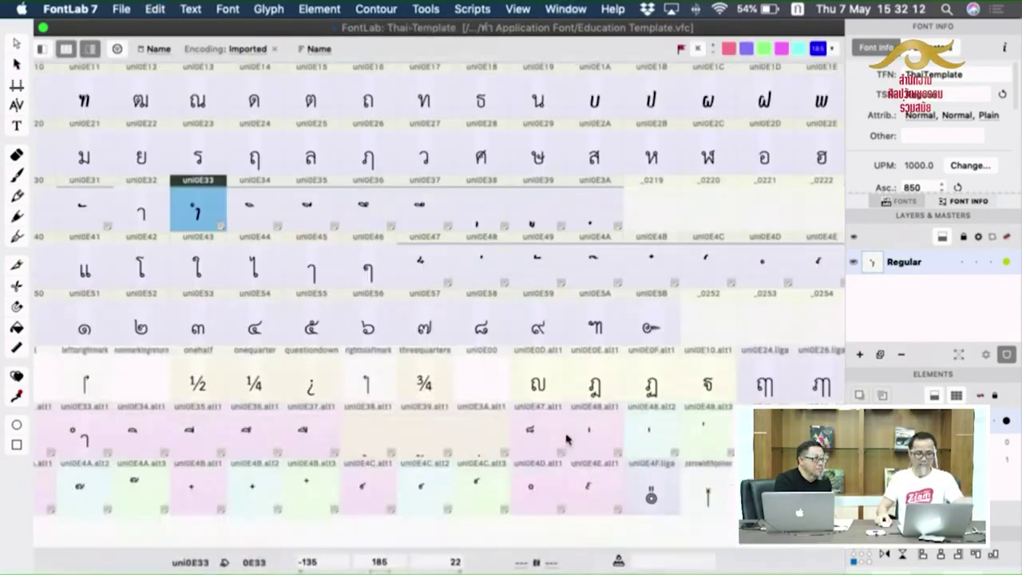
Open uni0E33.alt1, delete its template outlines and paste the copied hand-drawn ำ shapes in their place.
click(86, 441)
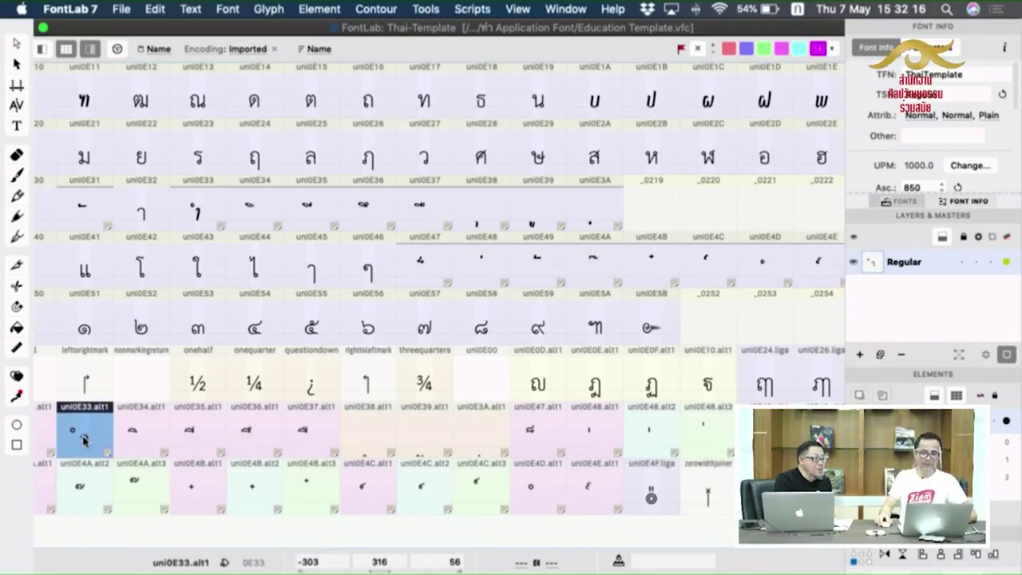
double_click(83, 439)
click(17, 65)
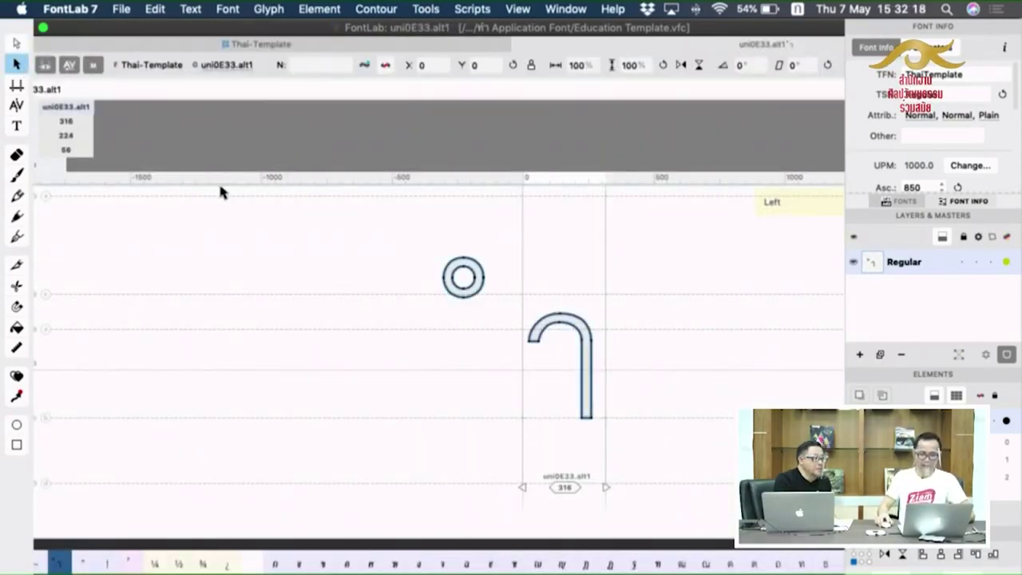
key(BackSpace)
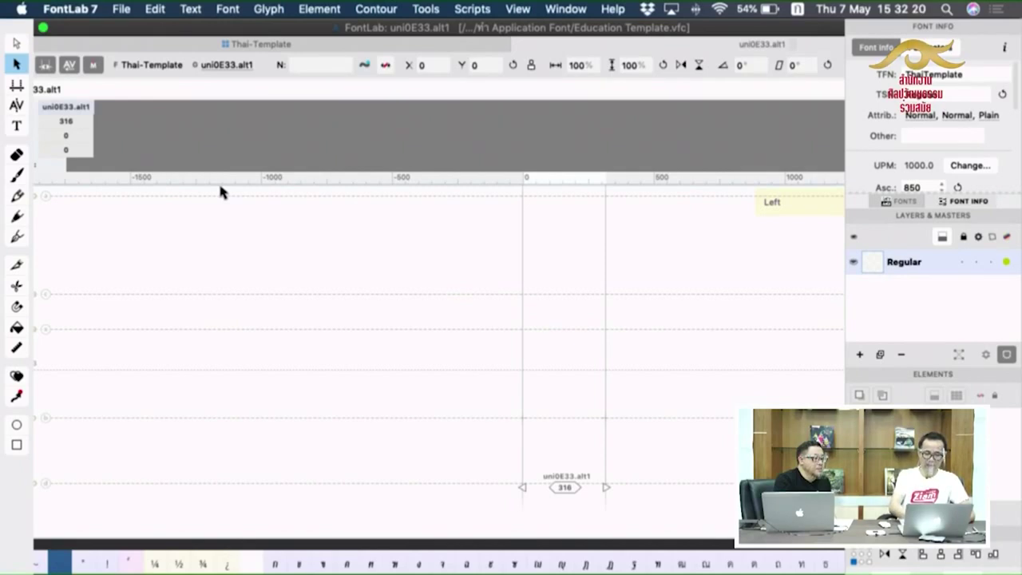
key(super+v)
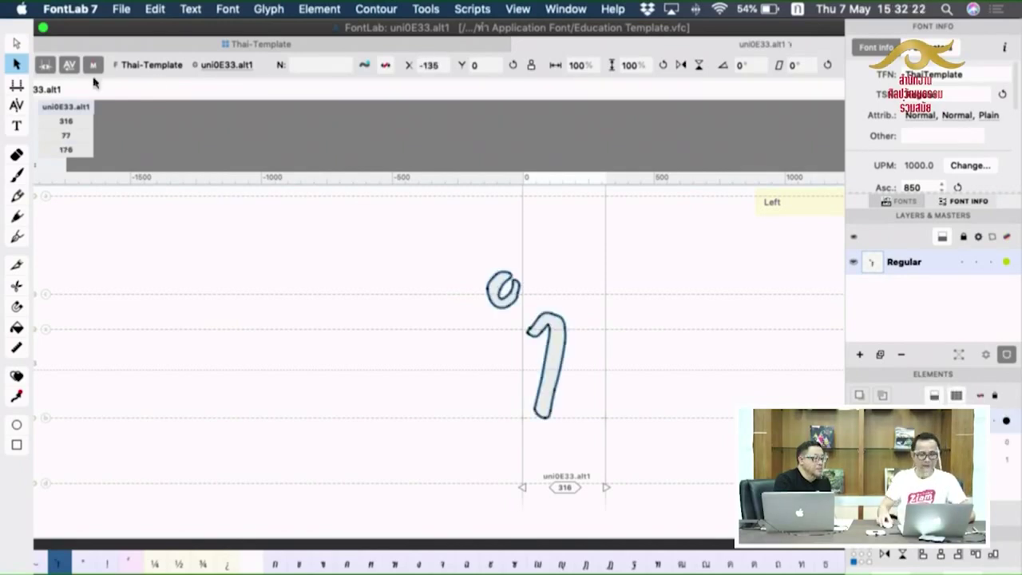
Insert ป before the alternate ำ in the glyph view as a context letter, and return to outline editing.
click(16, 125)
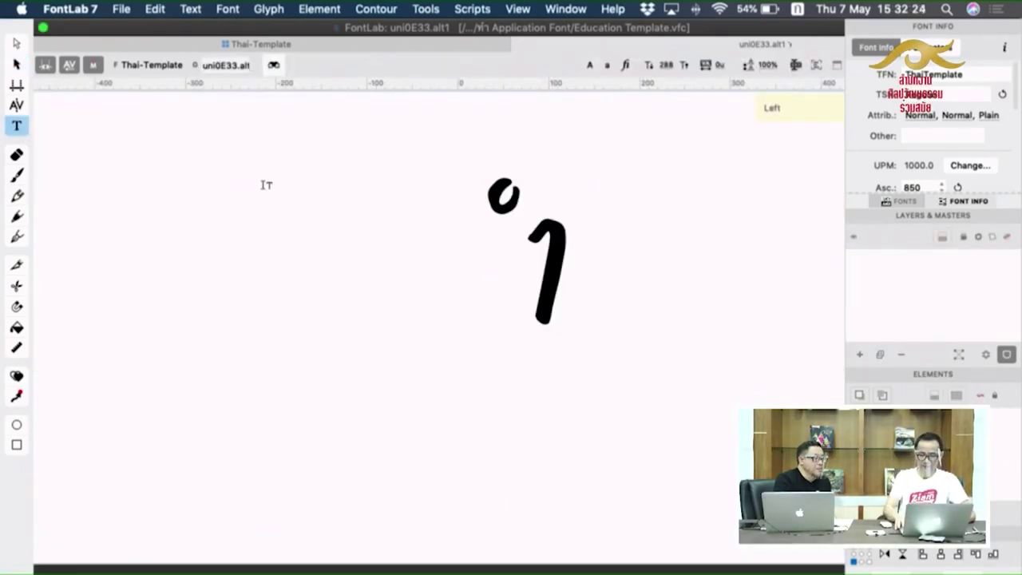
text(x)
key(BackSpace)
key(ctrl+space)
text(x)
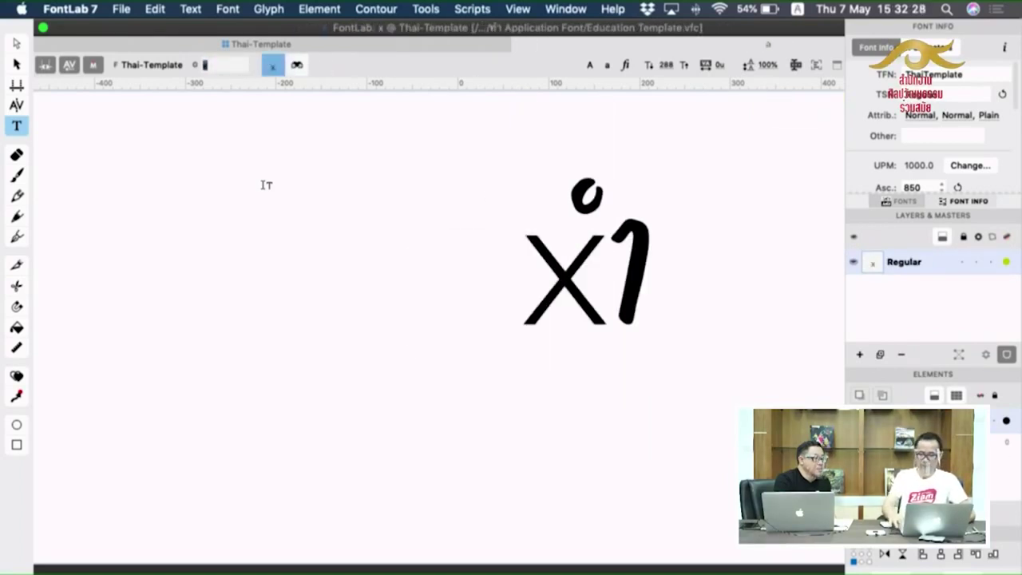
key(super+z)
key(ctrl+space)
text(ป)
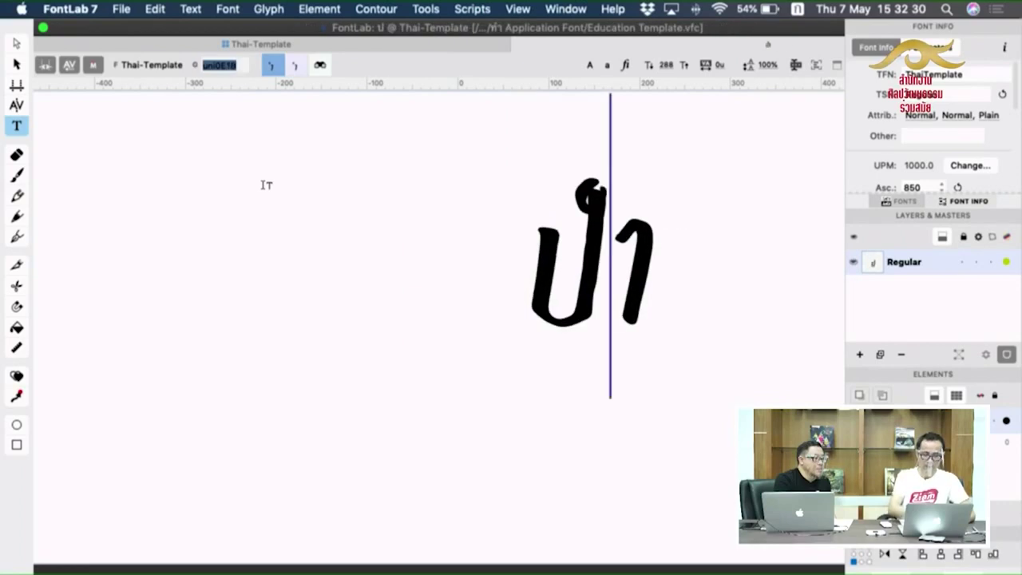
key(Escape)
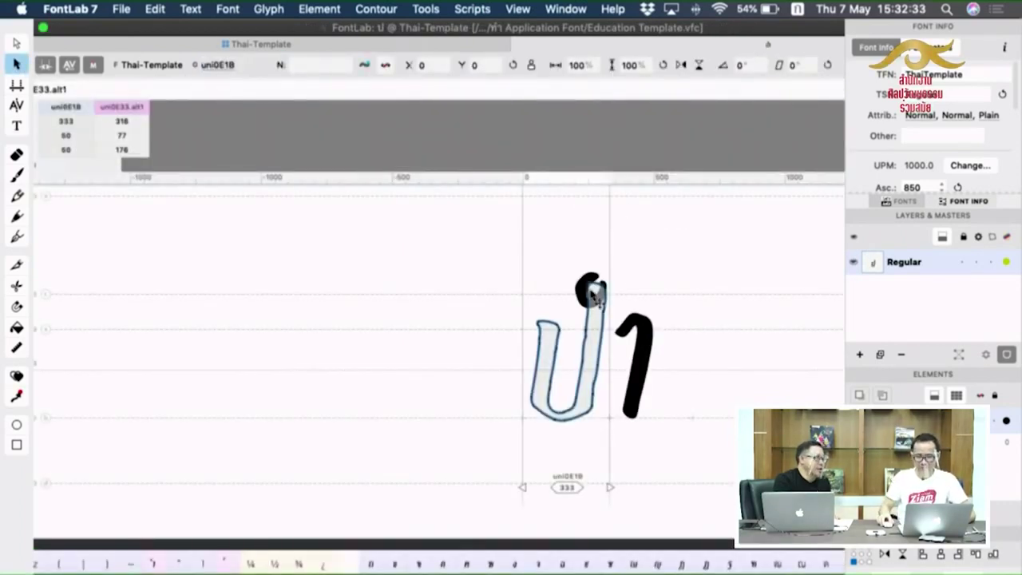
Activate uni0E33.alt1 and move all nodes of its small circle clear of ป's tall stem, to X -225, Y 414.
click(20, 45)
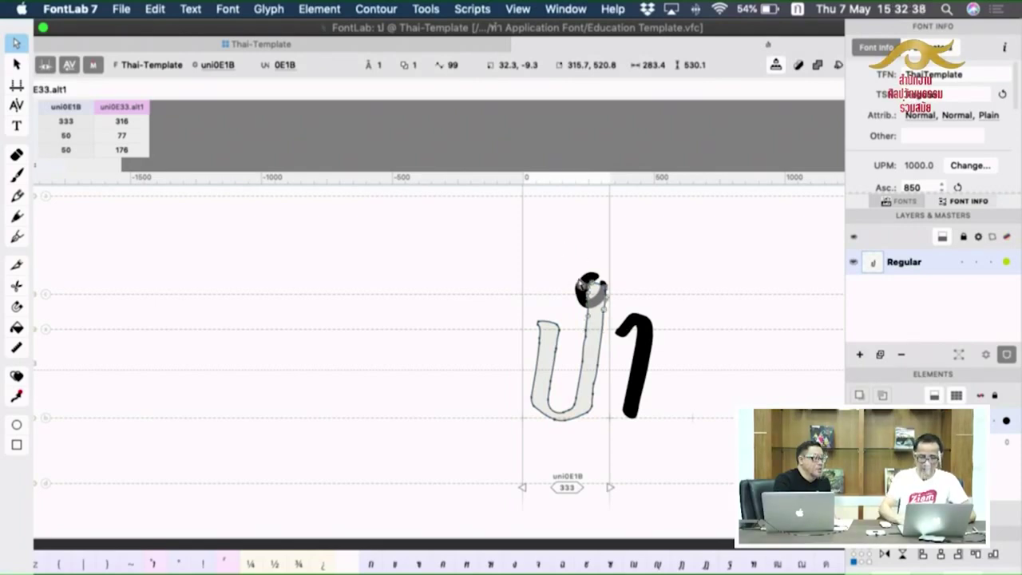
scroll(585, 284, up, 3)
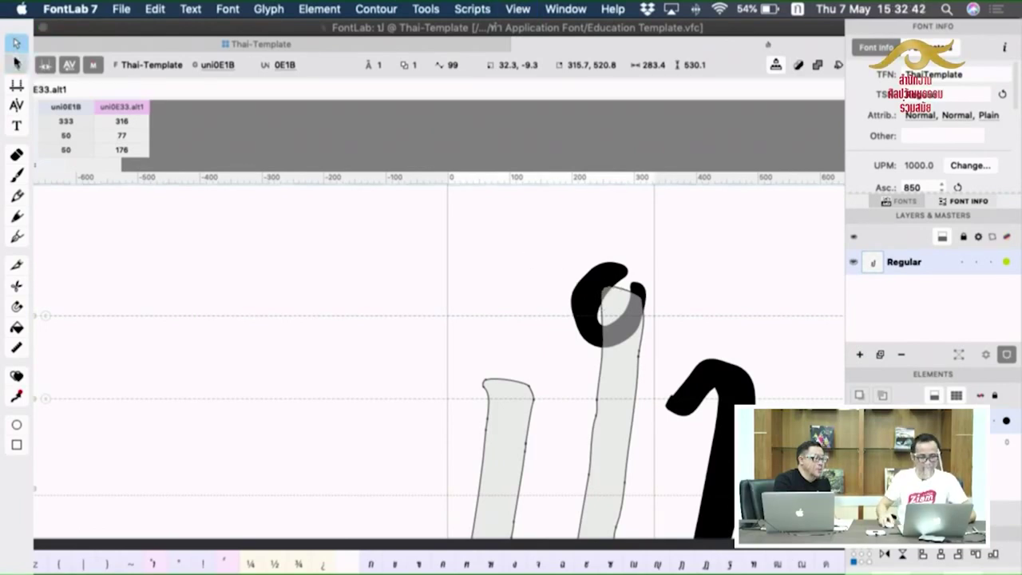
key(v)
click(578, 302)
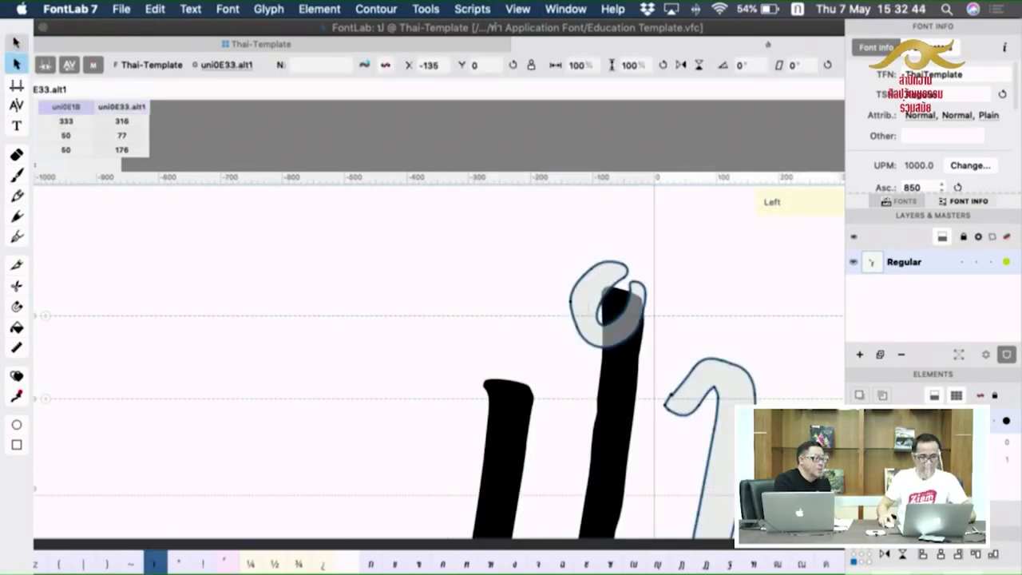
key(a)
drag(531, 221, 662, 361)
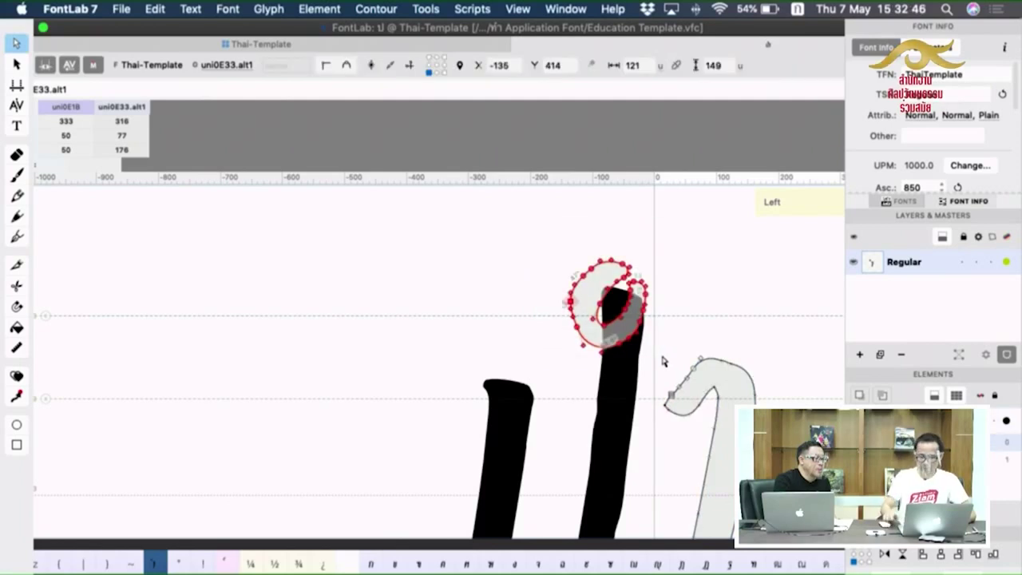
drag(606, 342, 534, 345)
key(space)
drag(646, 334, 516, 303)
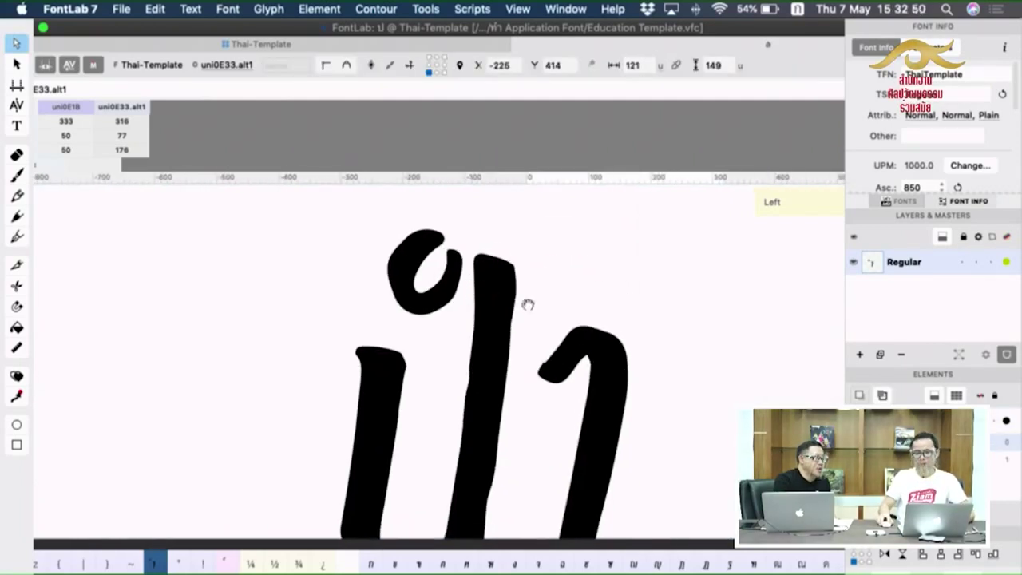
alt+super+click(586, 315)
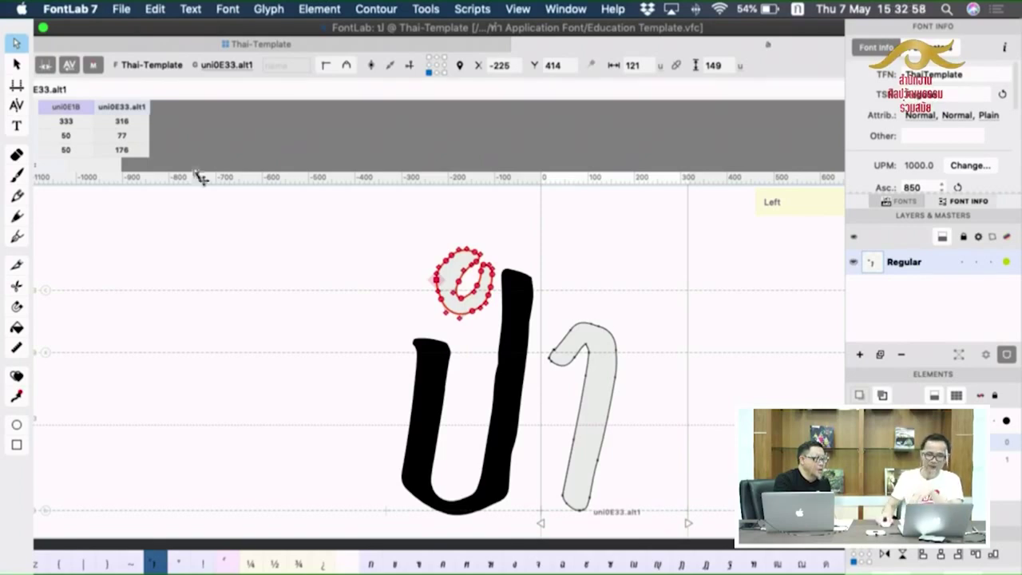
Reselect all nodes of the small circle and bring up the Transform panel beside the glyph.
click(16, 64)
click(16, 44)
drag(408, 214, 521, 336)
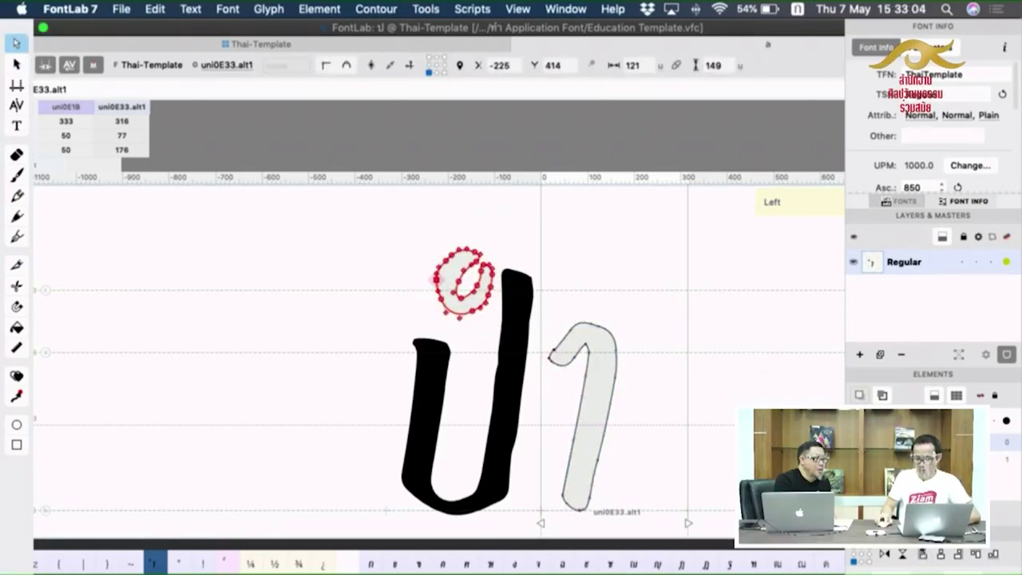
drag(932, 534, 750, 230)
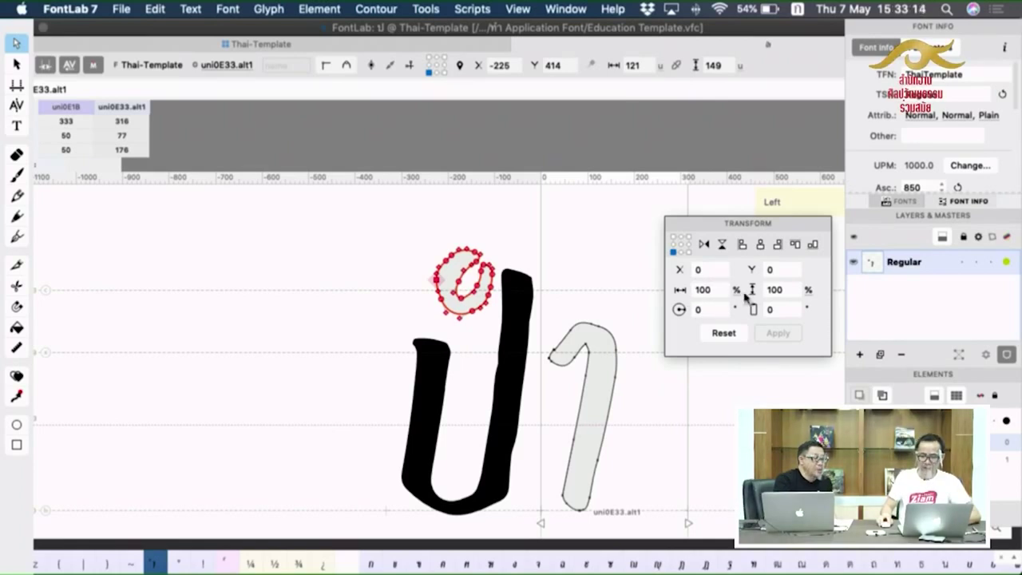
double_click(702, 290)
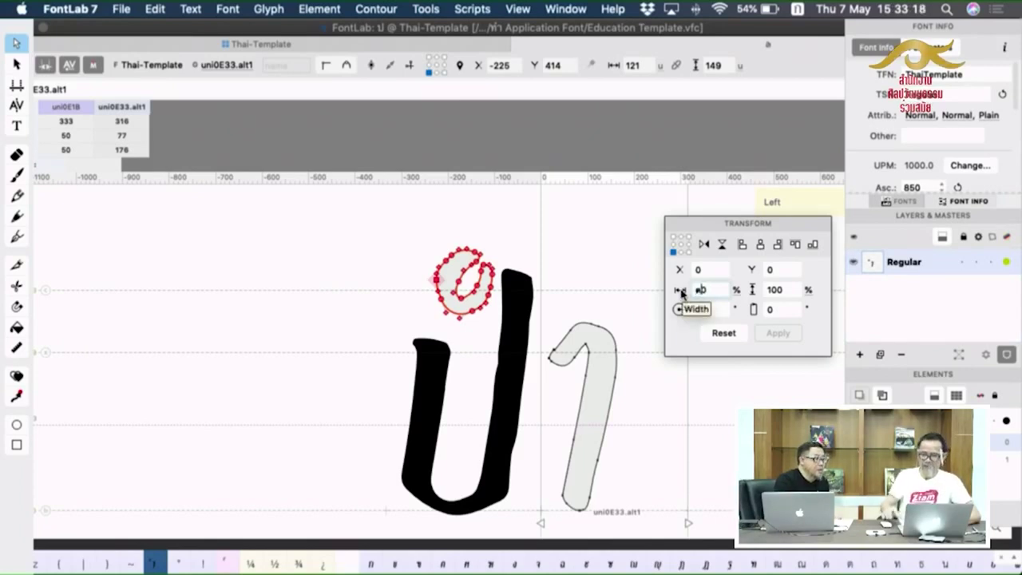
text(90)
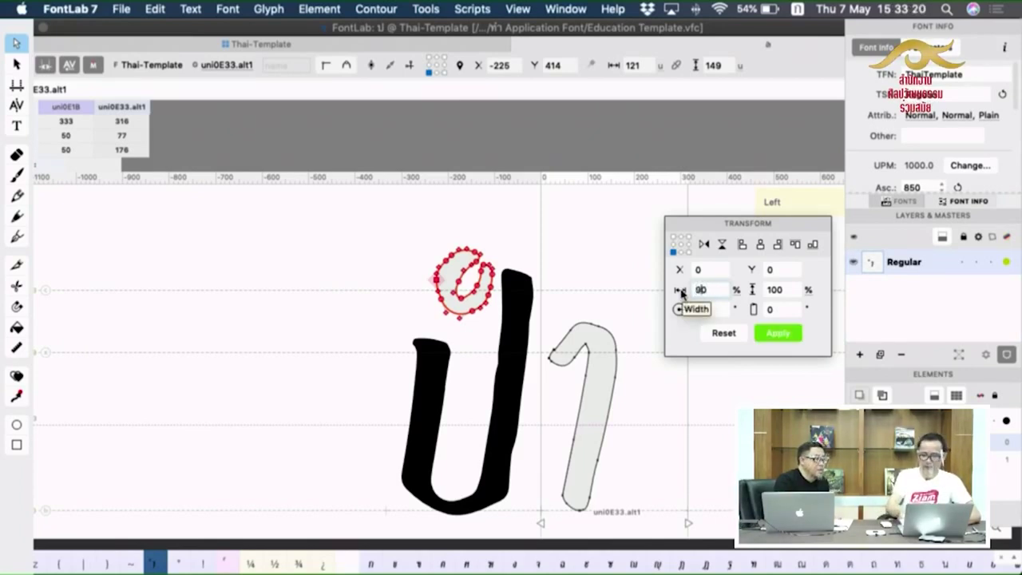
double_click(776, 292)
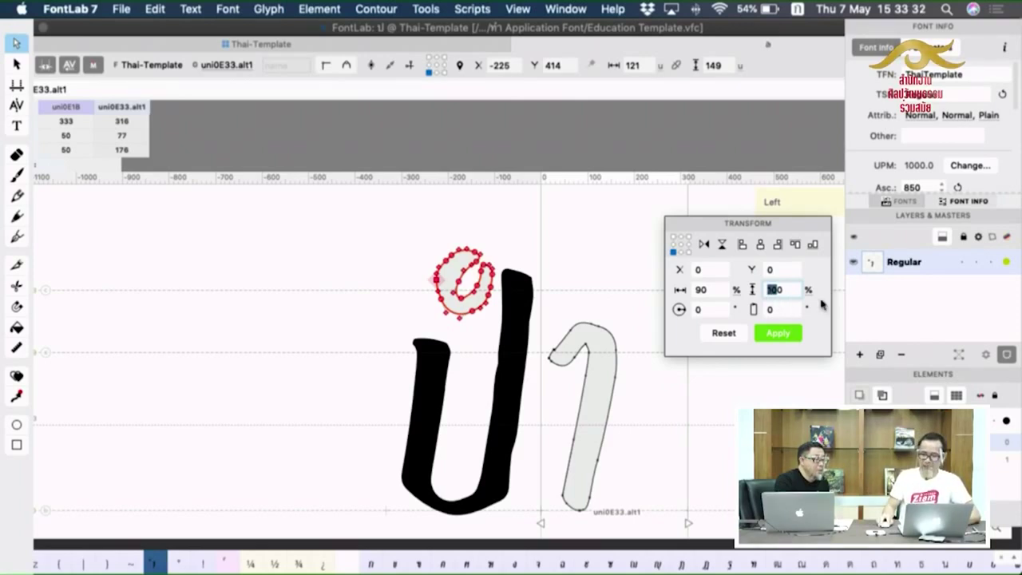
click(708, 290)
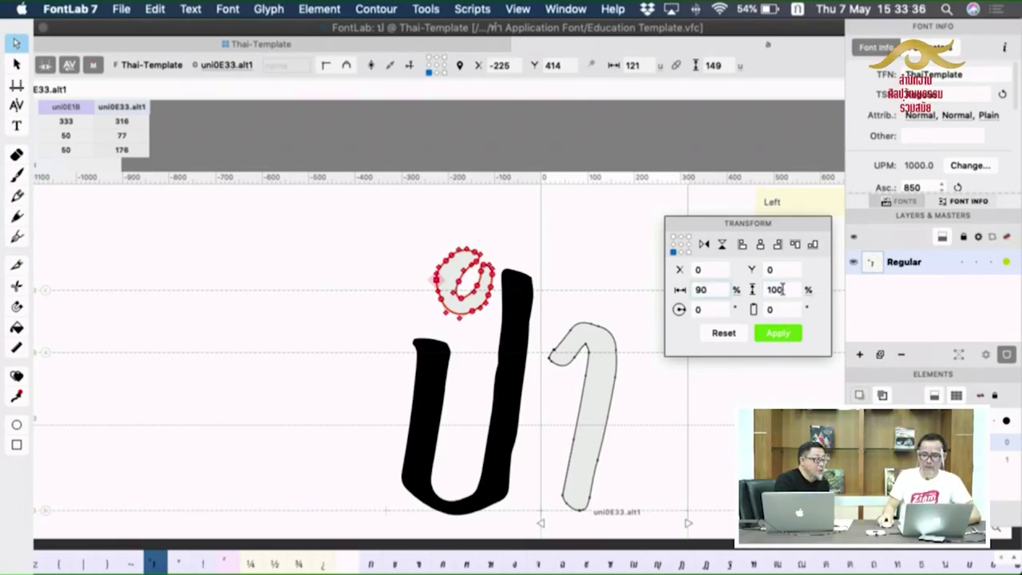
text(100)
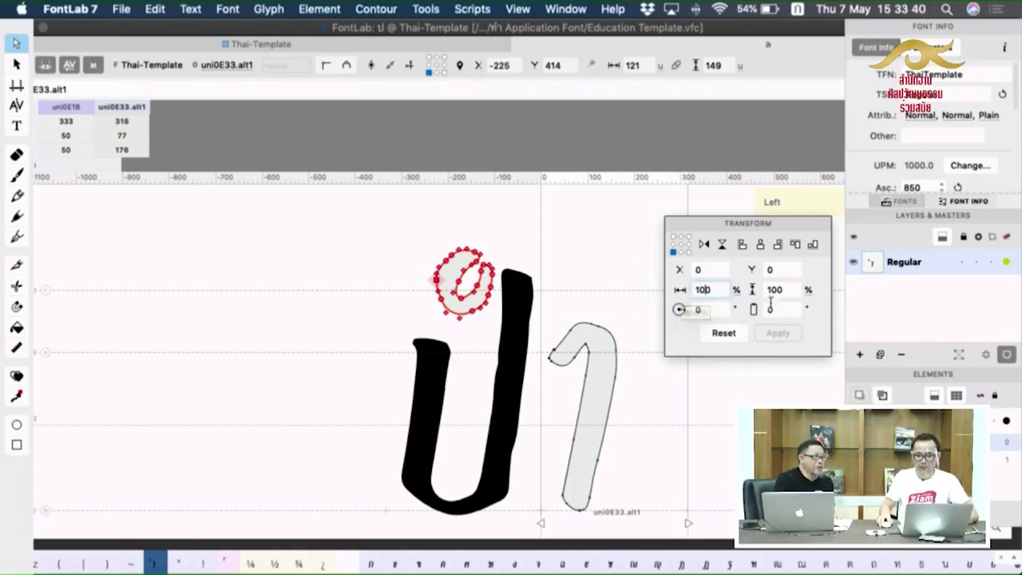
Scale the small circle's height to 90% twice at 100% width, and deselect it.
key(Tab)
text(90)
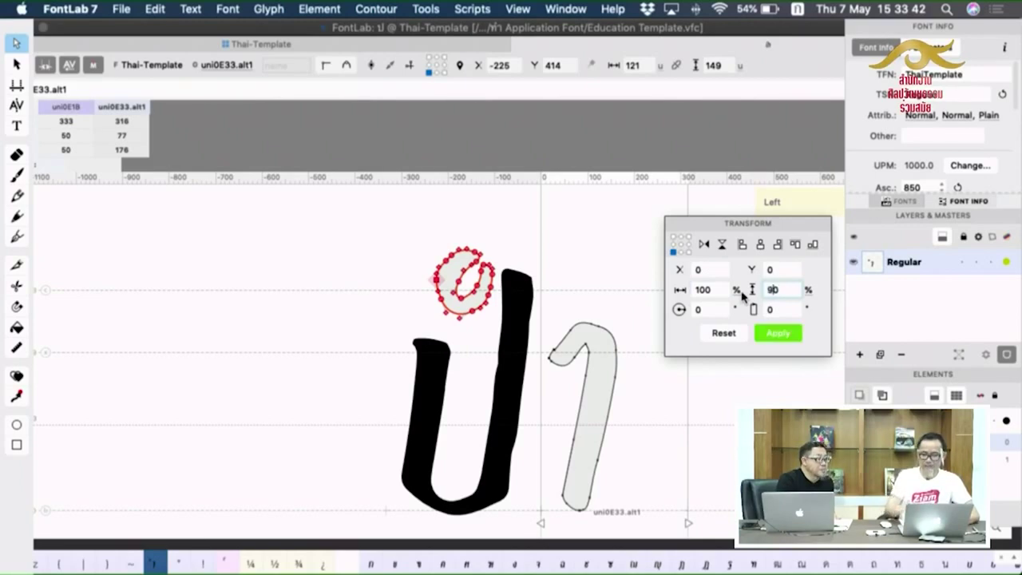
click(783, 336)
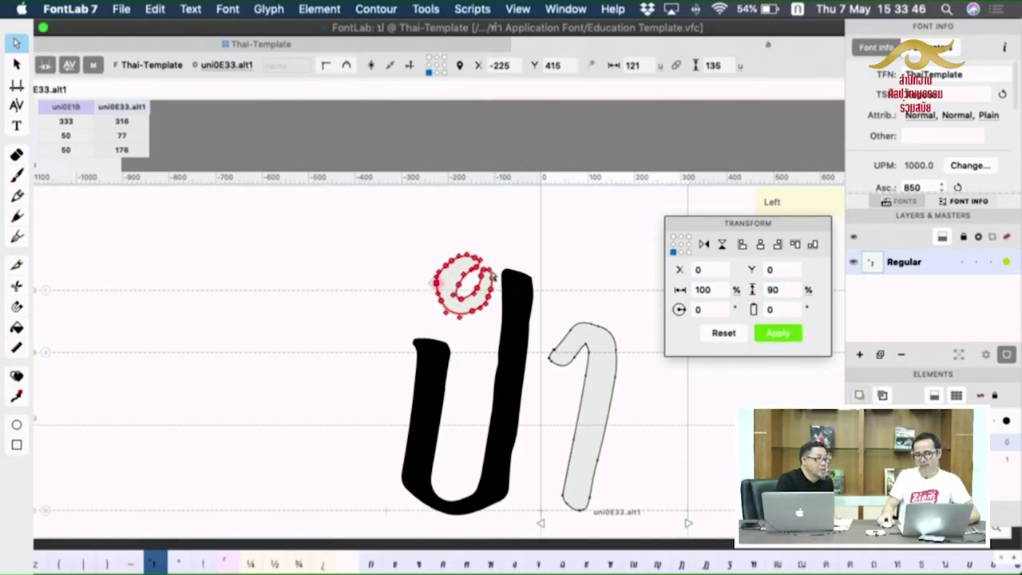
click(775, 334)
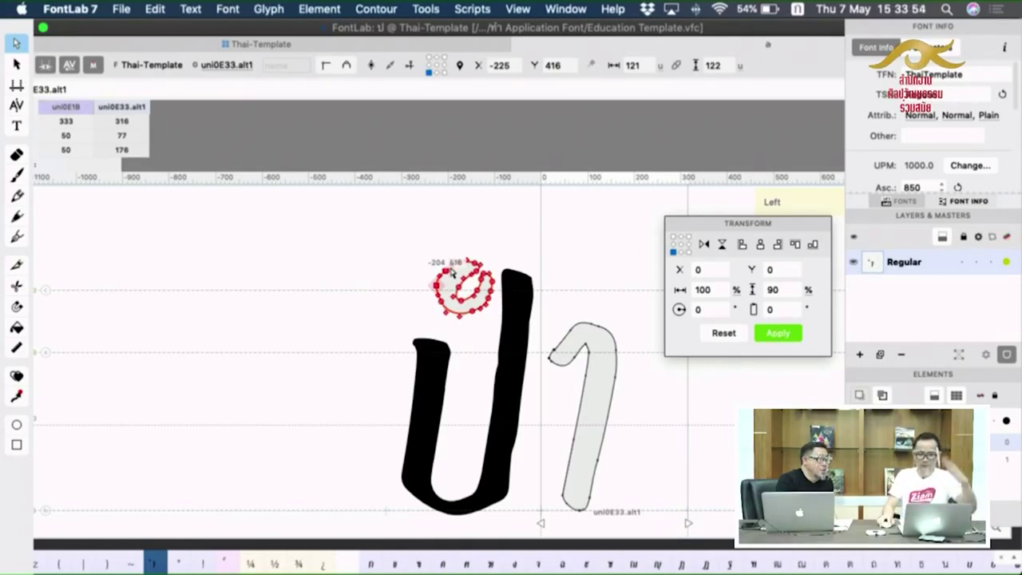
click(585, 261)
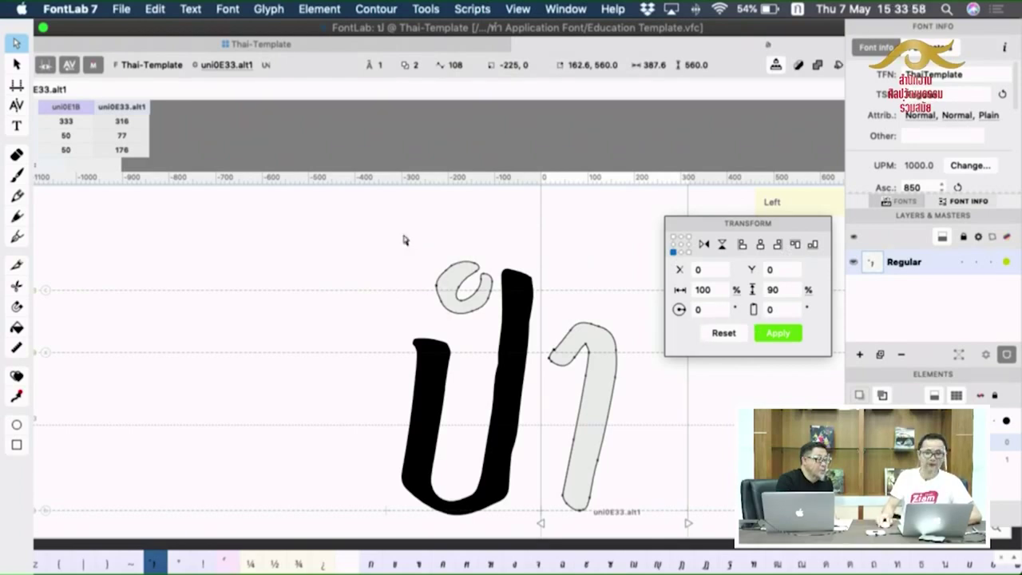
Try slanting the า contour by -10°, first at 90% height and again at 100%, and undo both transformations.
mouse_move(646, 304)
mouse_down()
mouse_move(526, 528)
mouse_move(528, 516)
mouse_up()
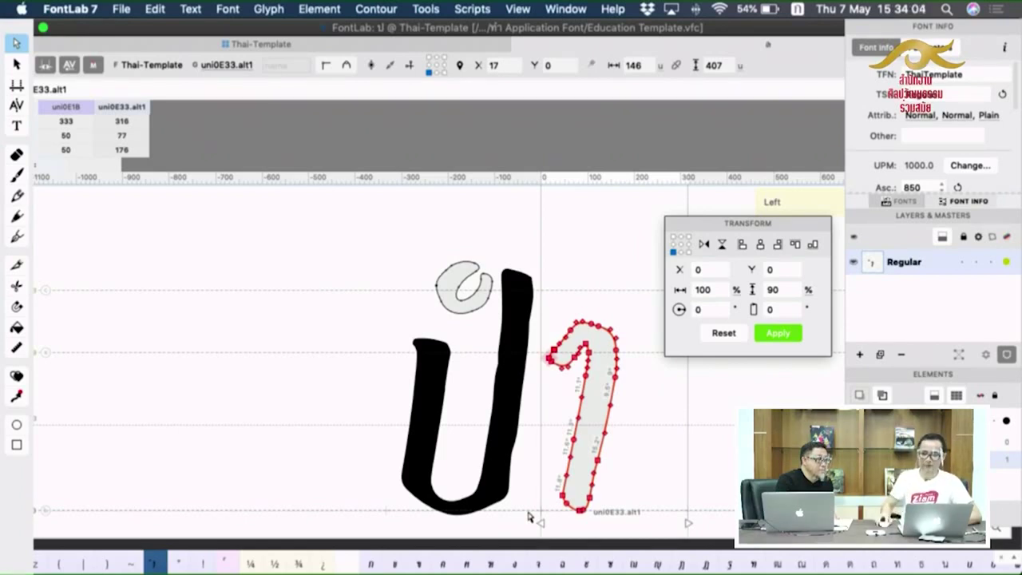
click(770, 309)
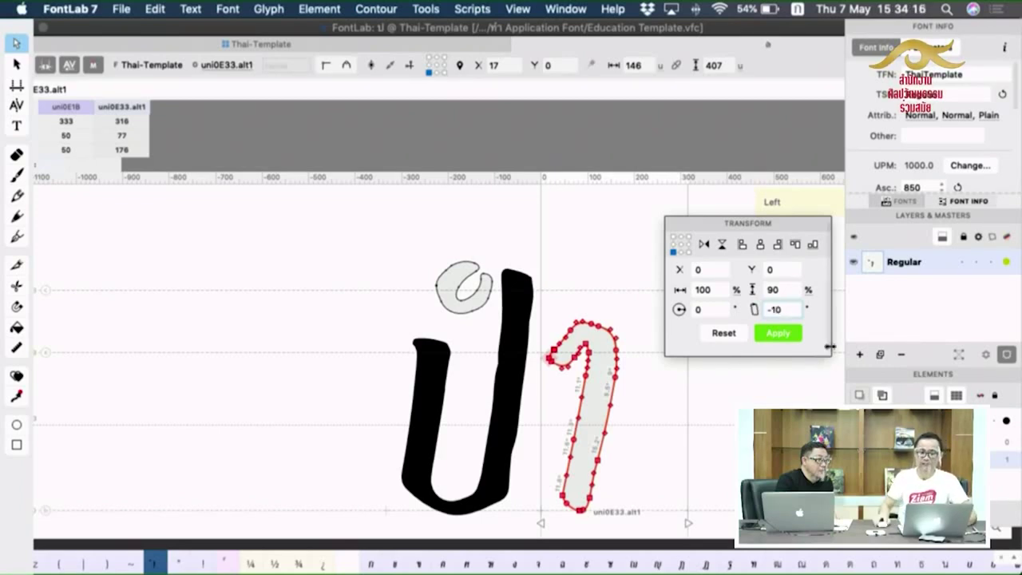
click(781, 333)
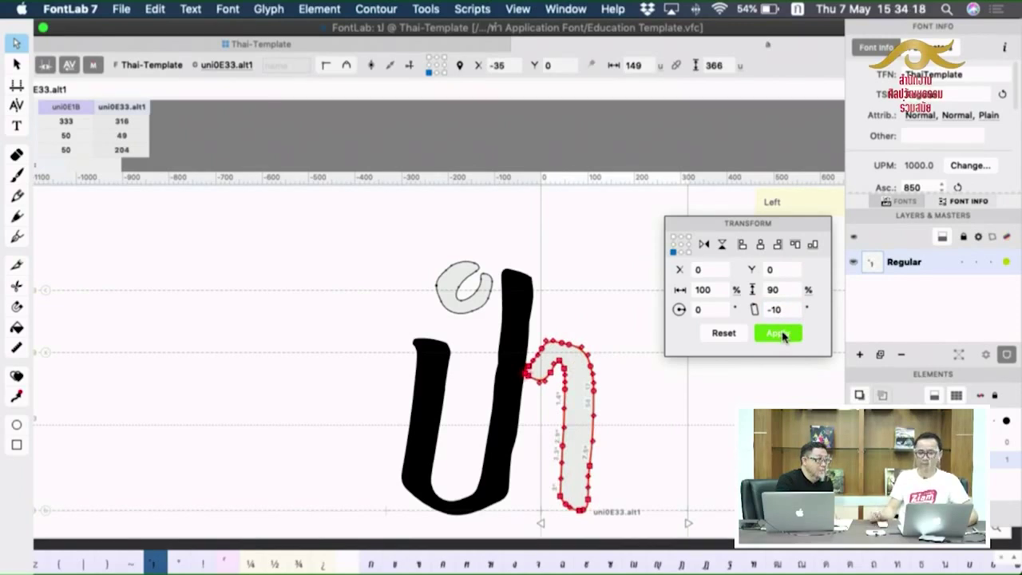
double_click(787, 289)
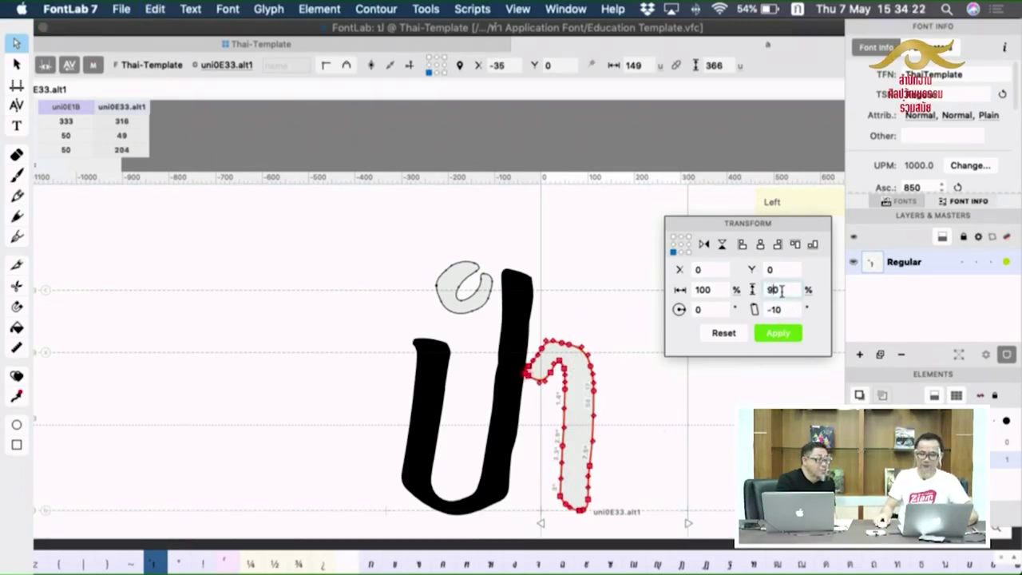
text(100)
click(777, 333)
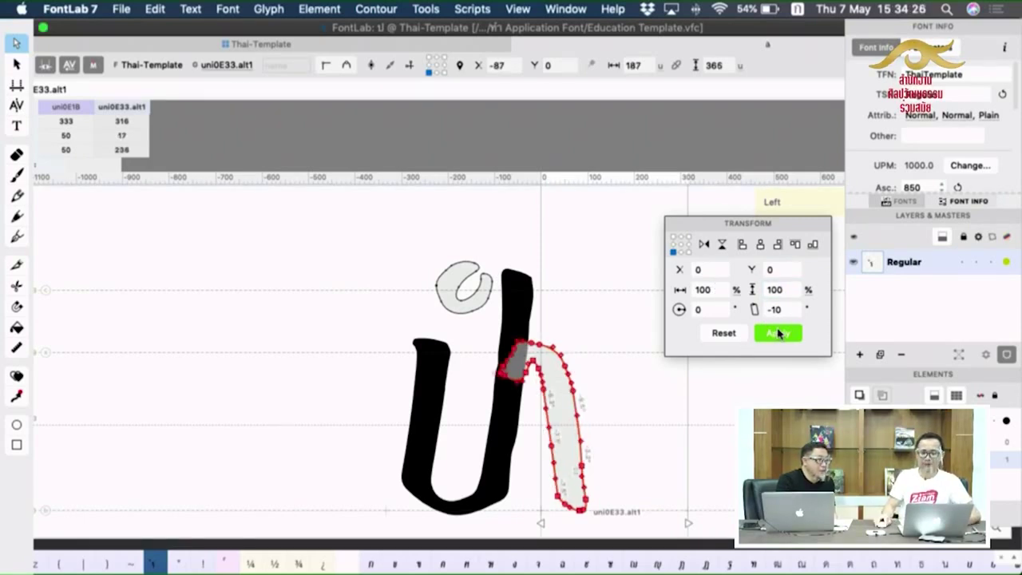
key(super+z)
key(super+z)
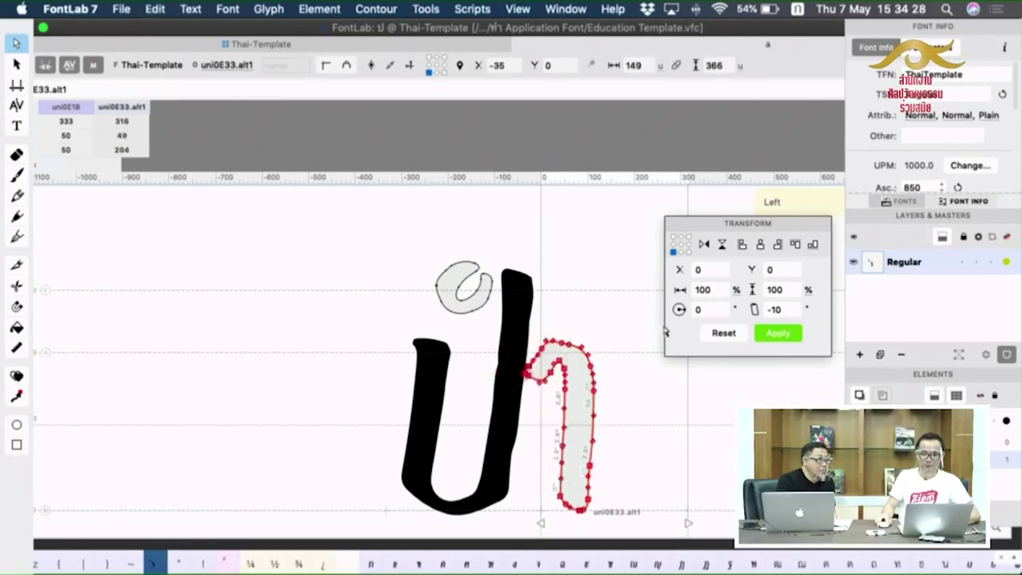
click(431, 248)
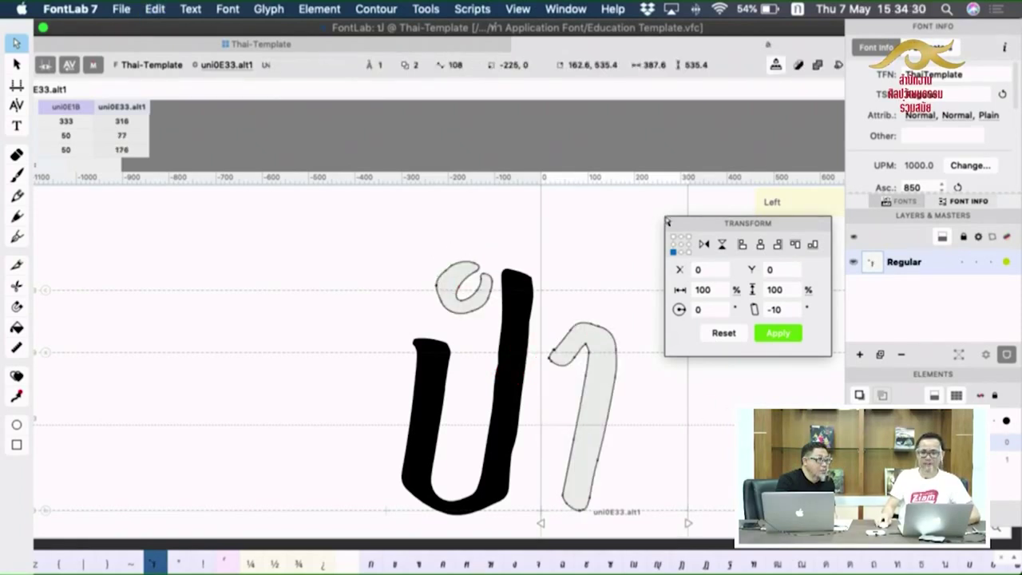
Close the Transform panel and close the uni0E33.alt1 glyph window.
click(670, 224)
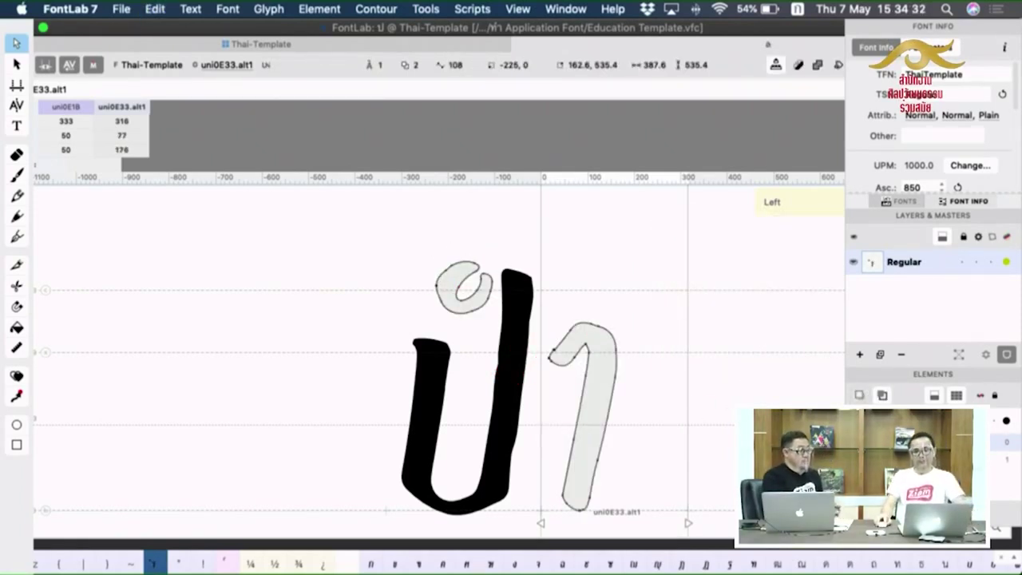
alt+super+click(700, 377)
alt+super+click(700, 376)
drag(750, 429, 643, 373)
key(space)
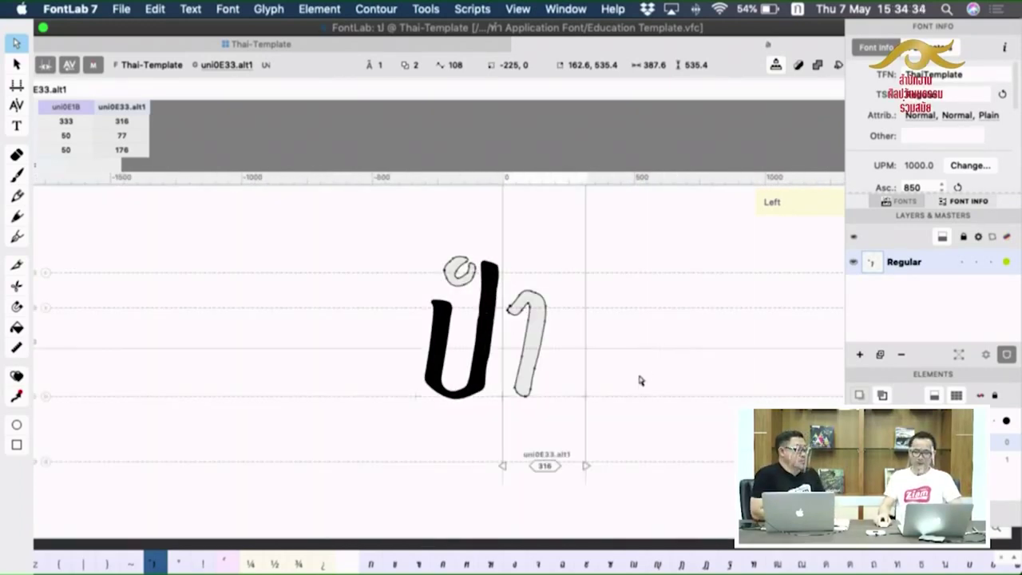
key(super+w)
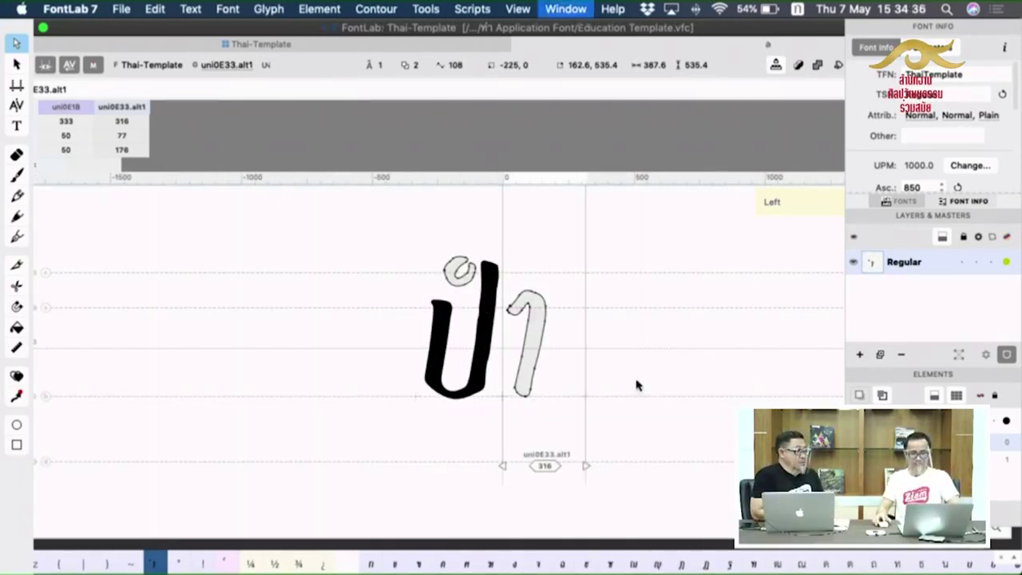